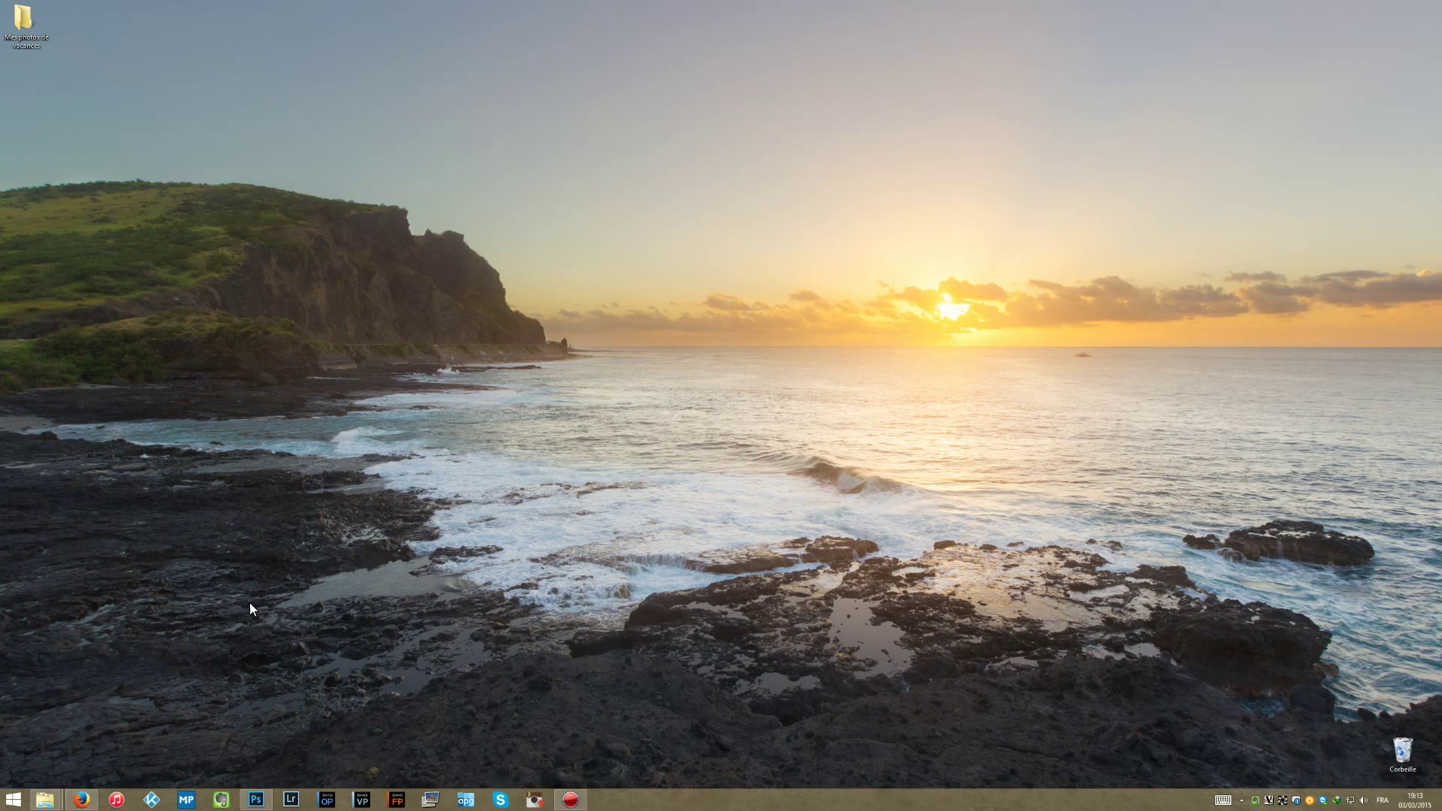
# Switch to Photoshop and create a new blank document 2560 pixels wide and 1440 pixels high.
pyautogui.click(263, 795)
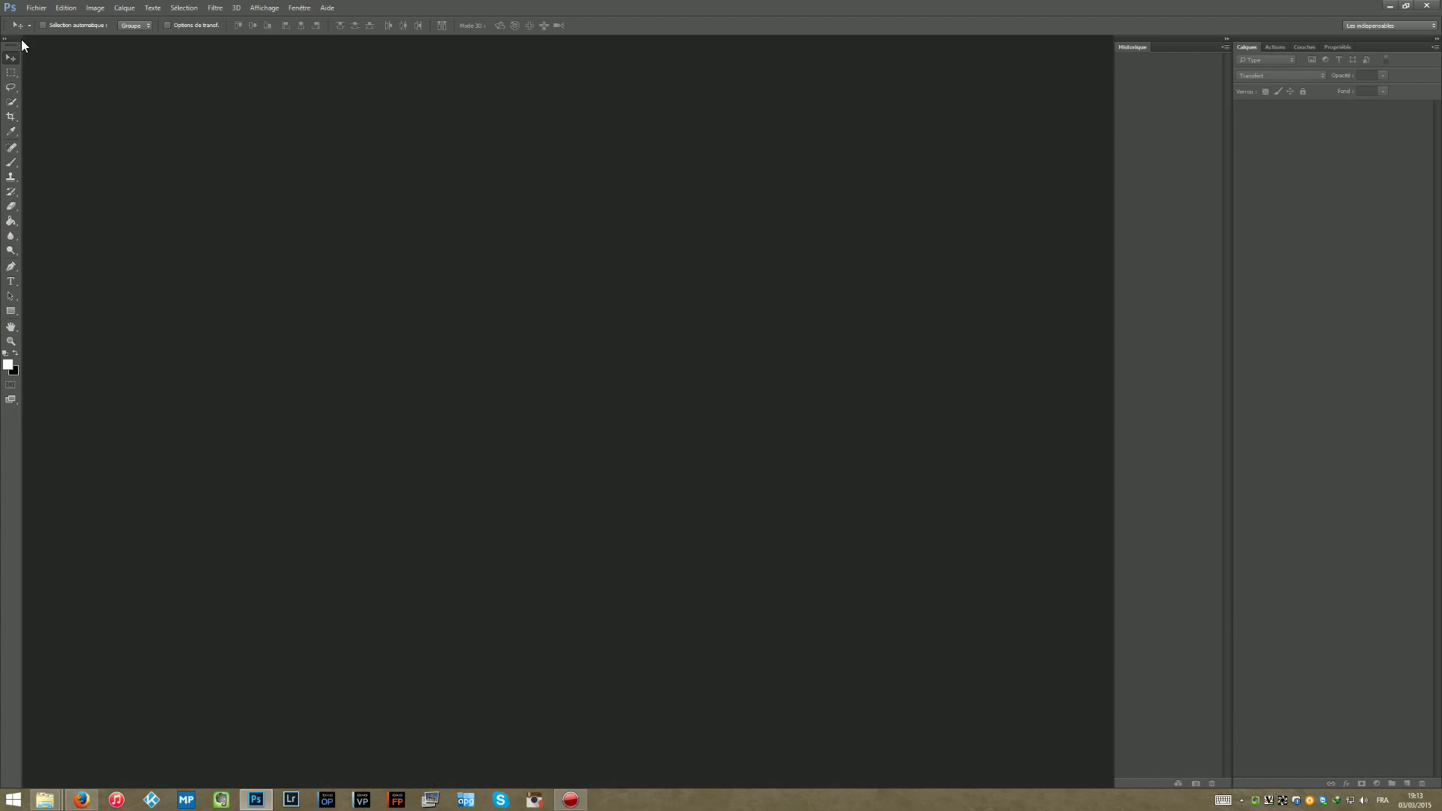
pyautogui.click(37, 8)
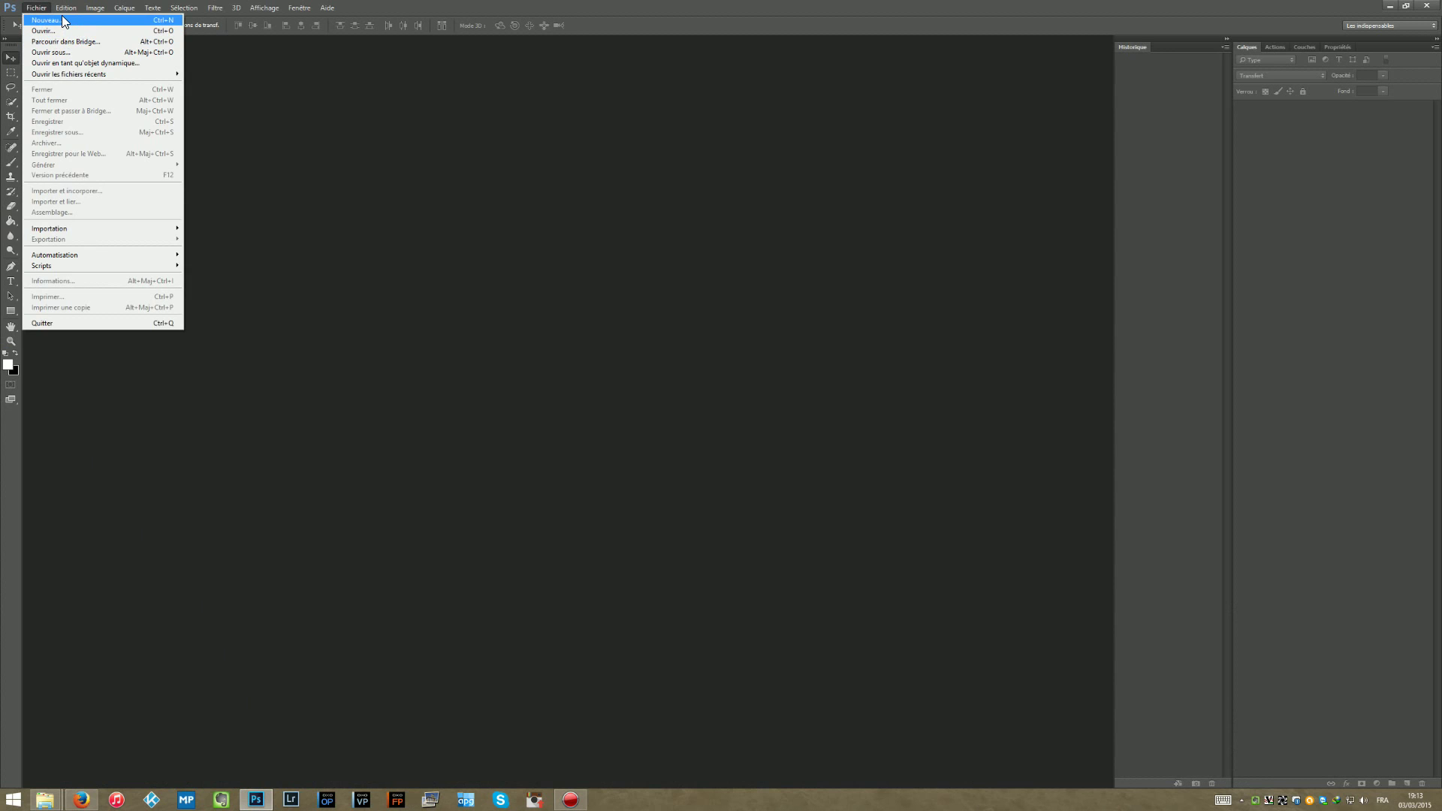
pyautogui.click(67, 20)
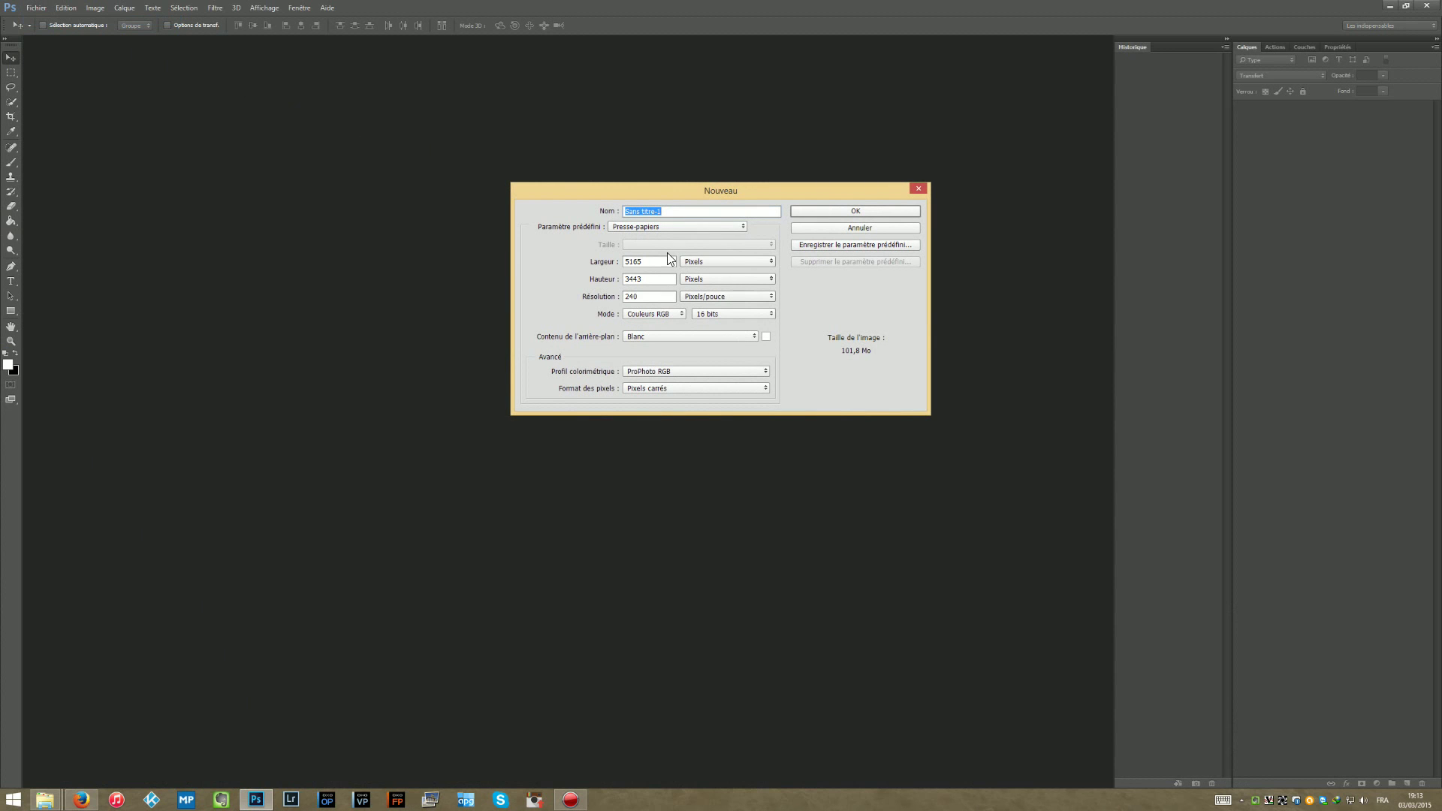
pyautogui.press('Tab')
pyautogui.write('25')
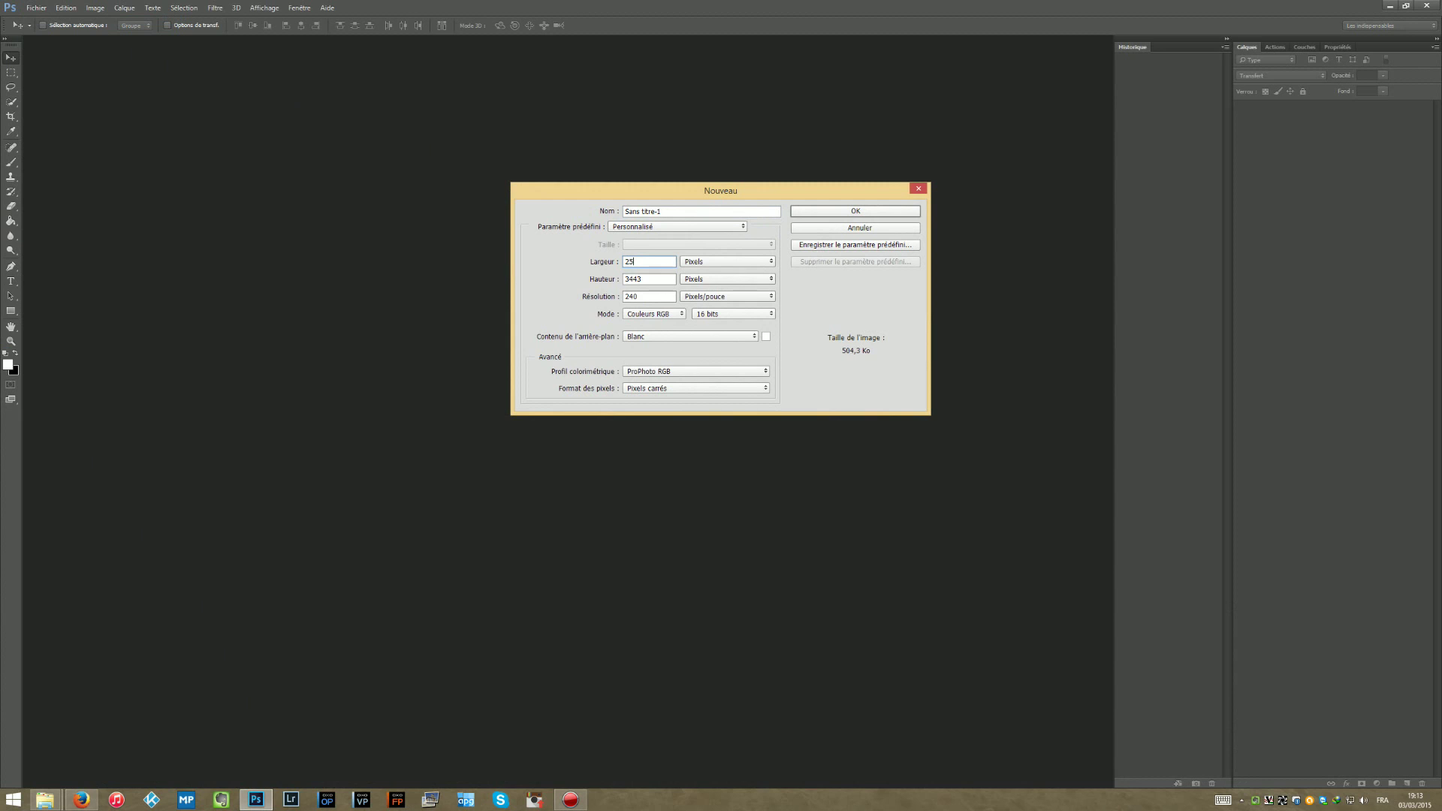
pyautogui.write('60')
pyautogui.press('Tab')
pyautogui.write('144')
pyautogui.press('Return')
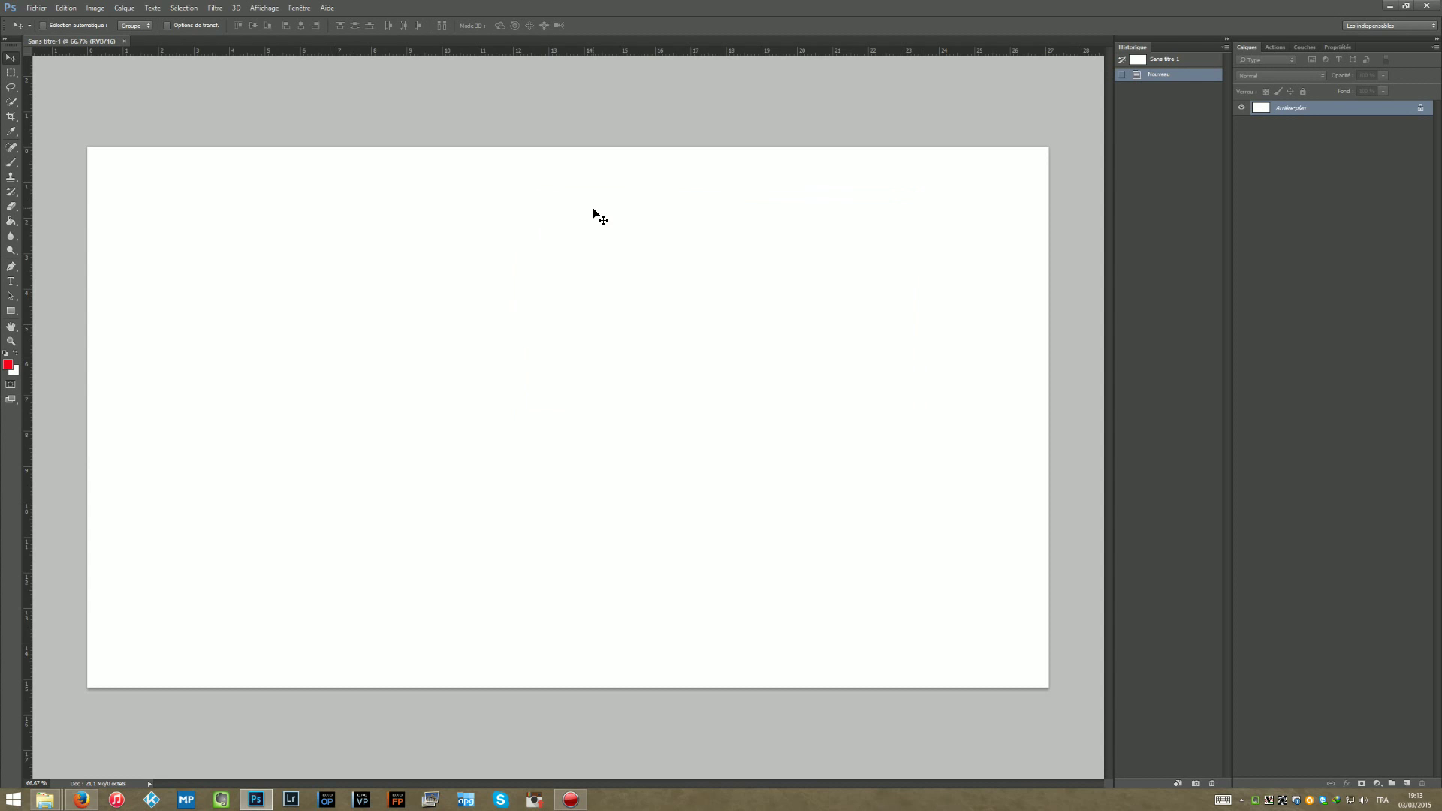
# Set the foreground colour to black and fill the whole white background with the Paint Bucket.
pyautogui.press('g')
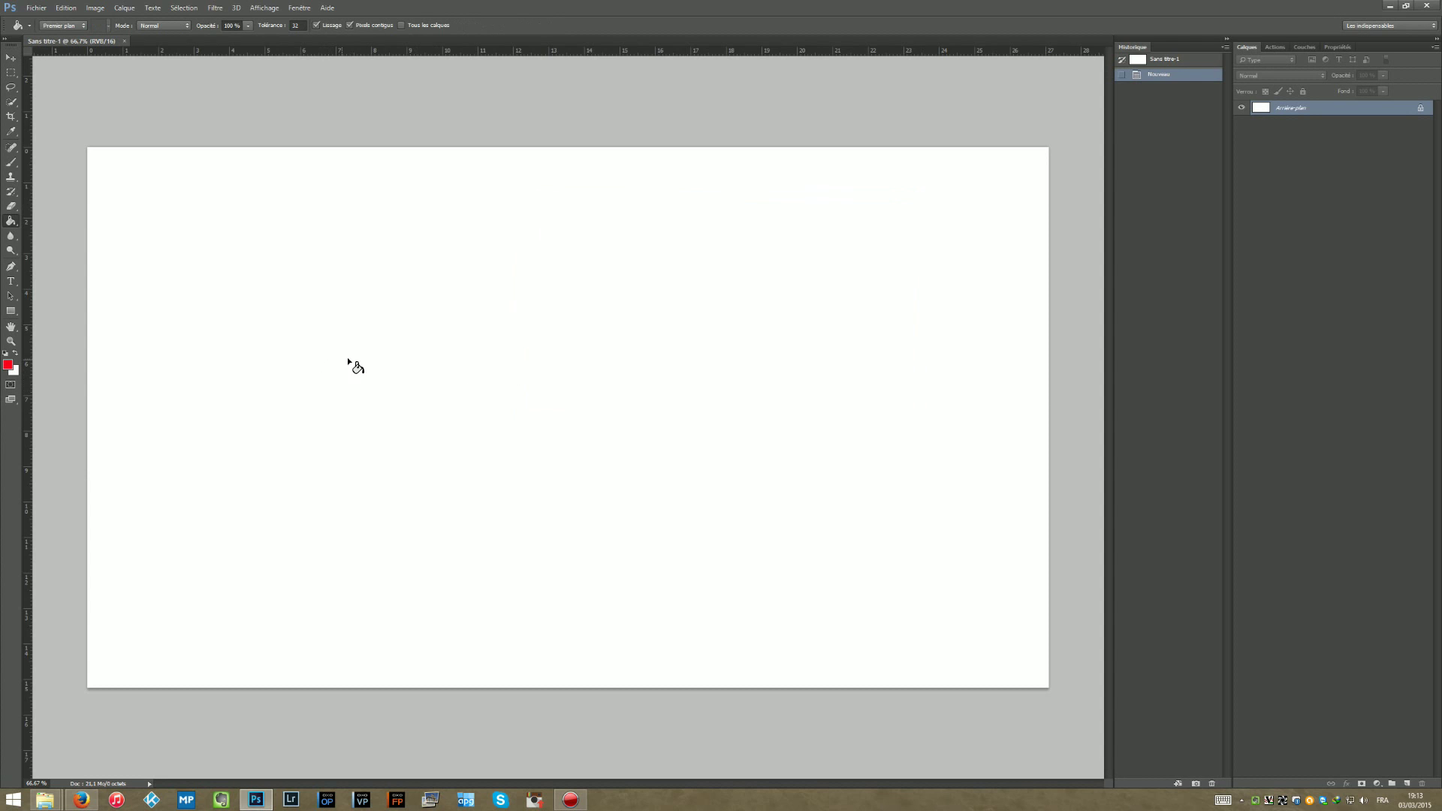
pyautogui.click(9, 363)
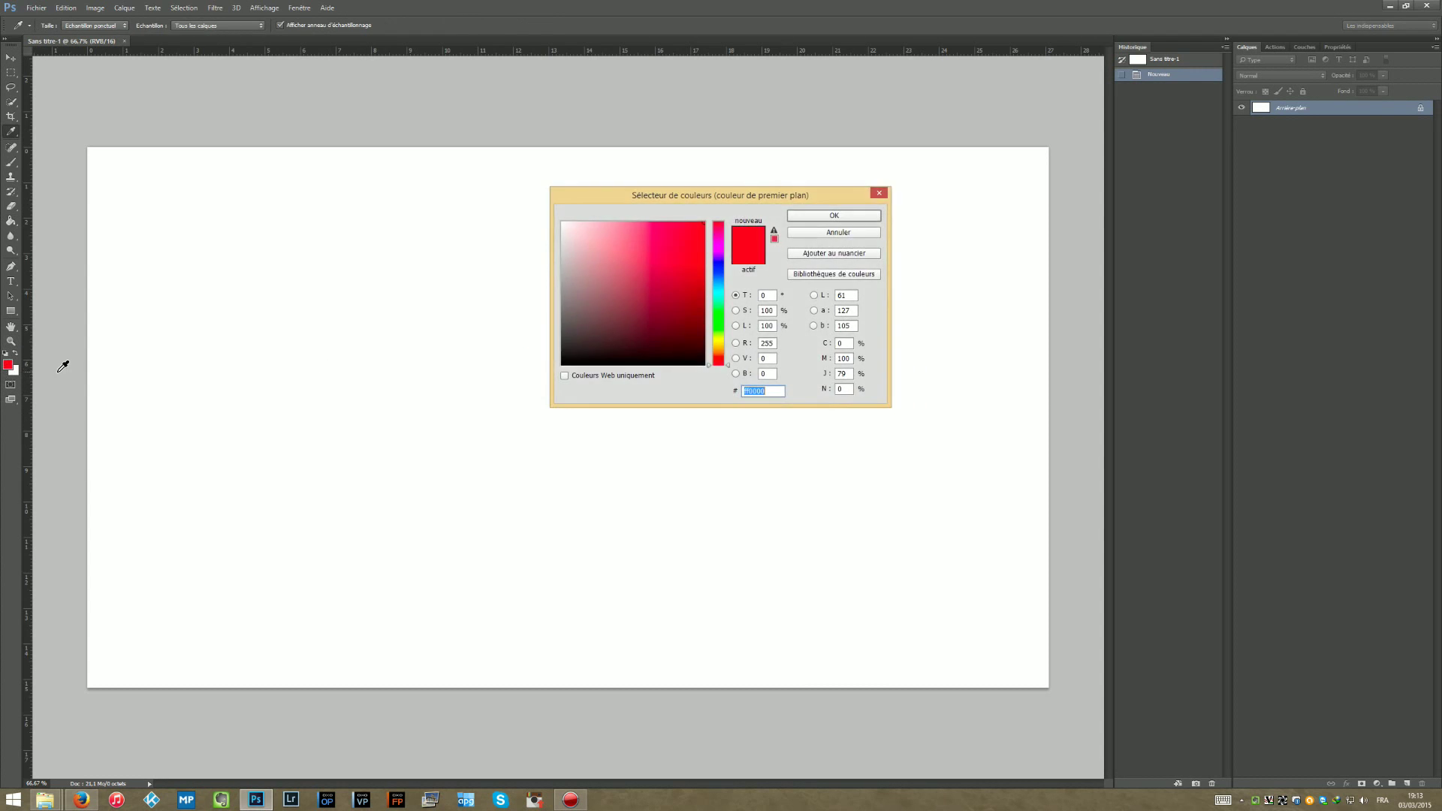
pyautogui.click(718, 281)
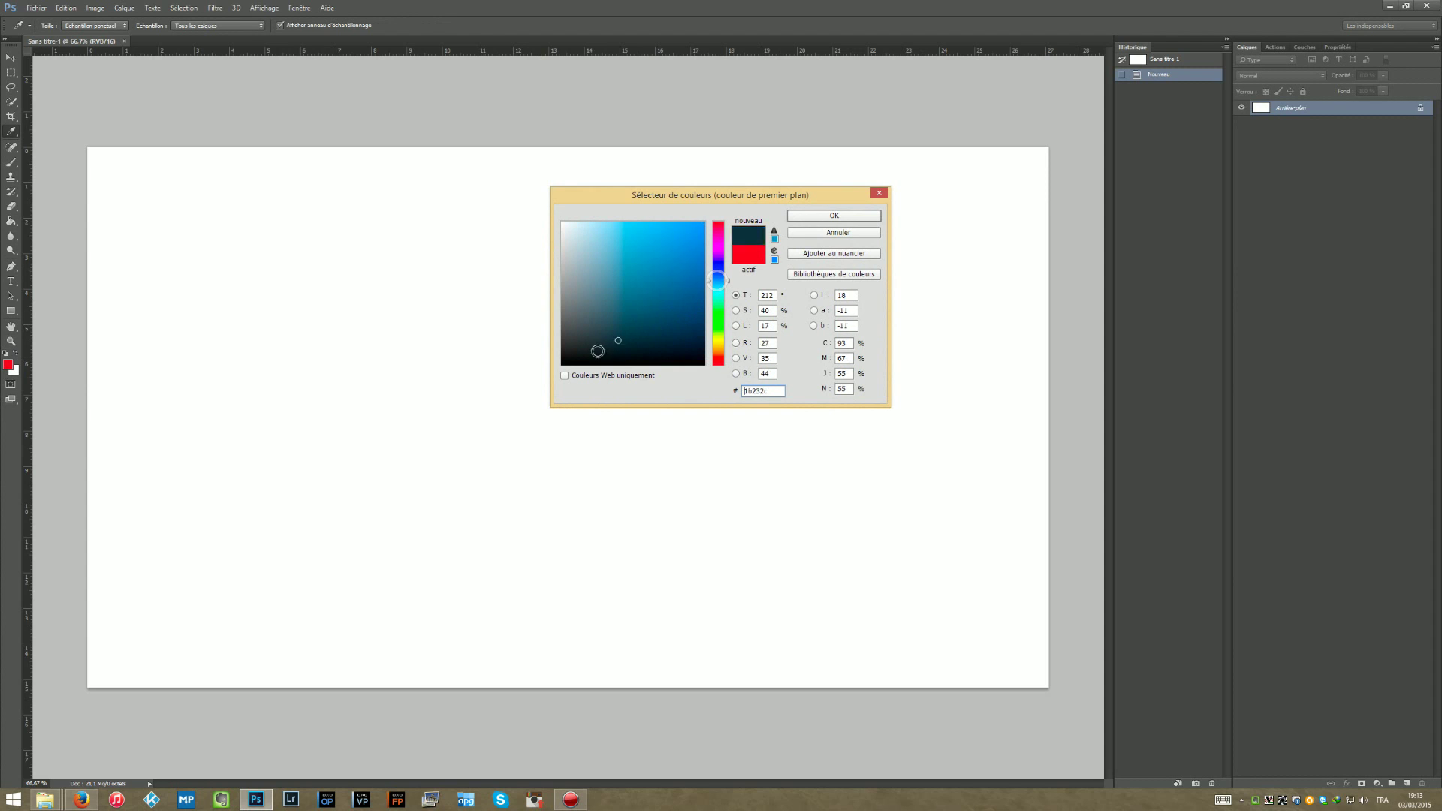
pyautogui.moveTo(602, 345); pyautogui.dragTo(562, 364)
pyautogui.click(821, 216)
pyautogui.click(559, 327)
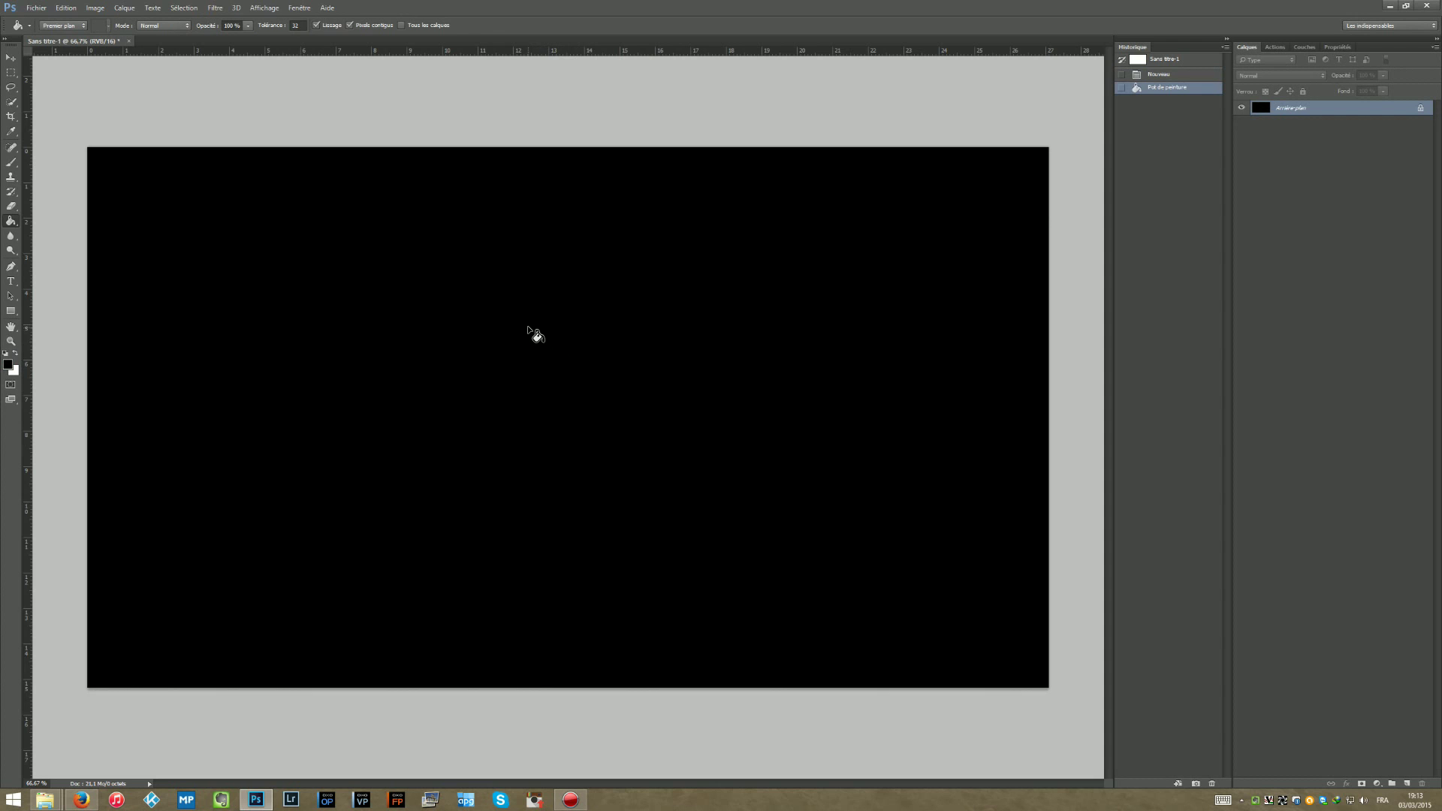
# With a red brush, draw a box labelled C near the canvas's upper-left corner and a long vertical line beneath it.
pyautogui.press('b')
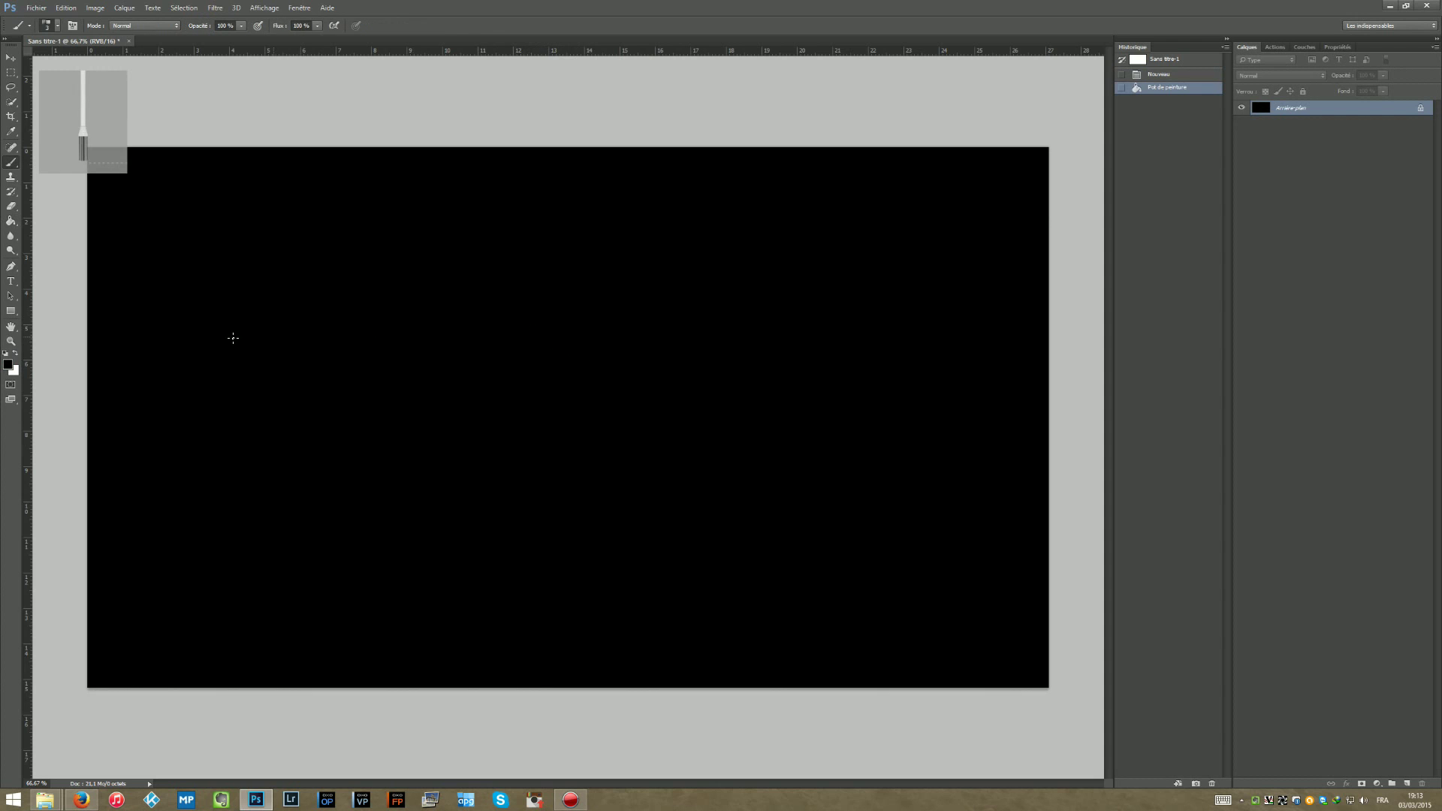
pyautogui.click(8, 365)
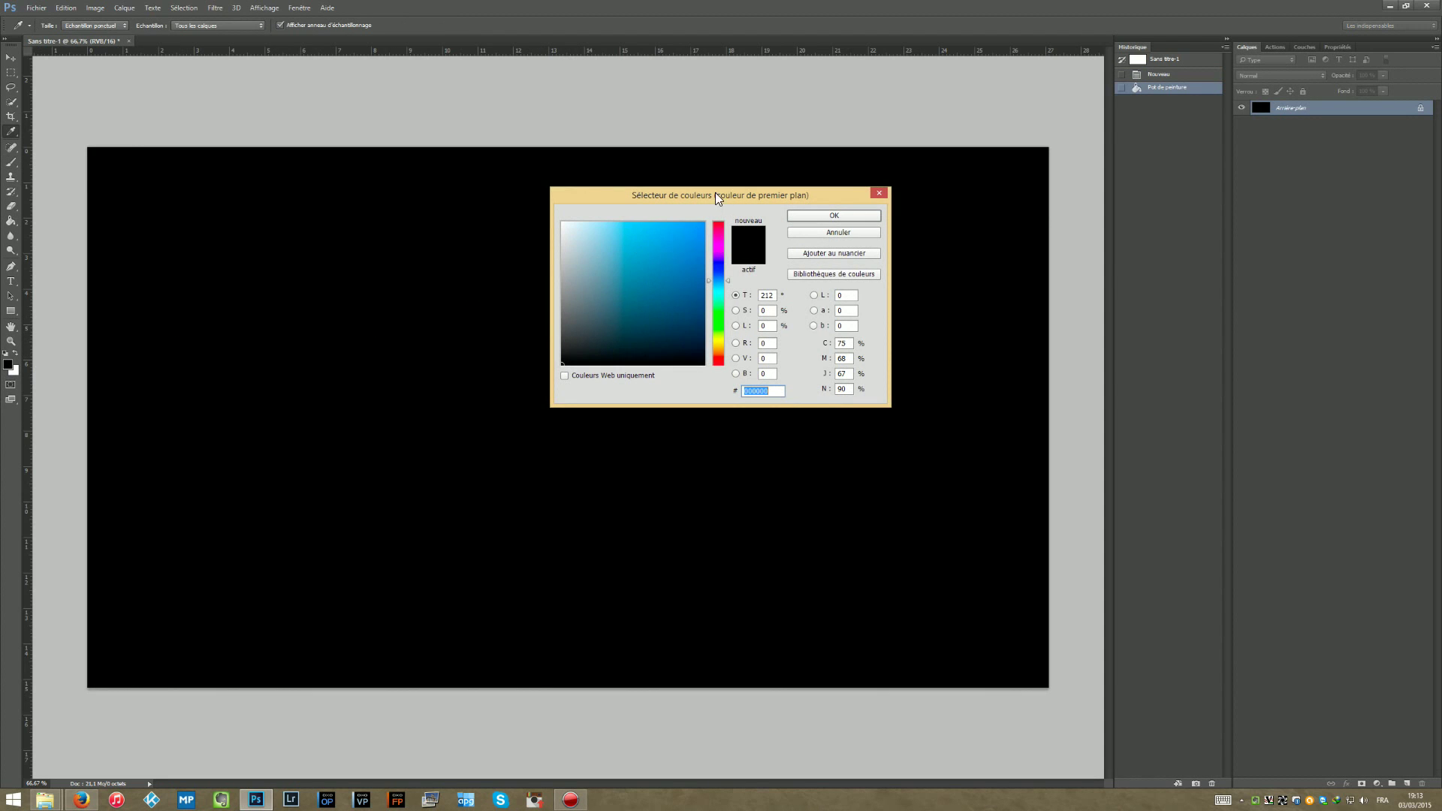
pyautogui.moveTo(719, 251); pyautogui.dragTo(731, 211)
pyautogui.click(832, 216)
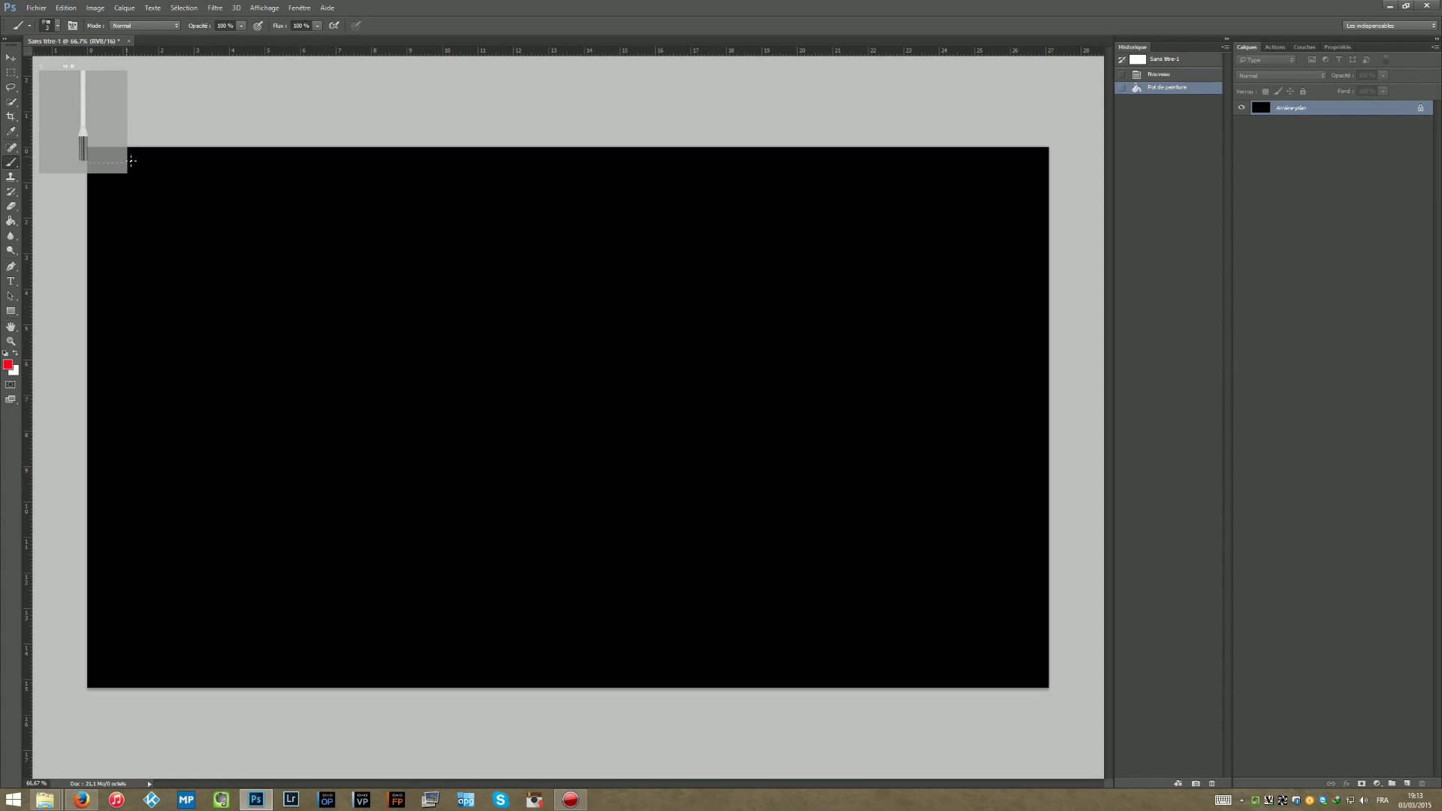
pyautogui.moveTo(151, 194)
pyautogui.mouseDown()
pyautogui.moveTo(157, 291)
pyautogui.moveTo(201, 204)
pyautogui.moveTo(151, 194)
pyautogui.mouseUp()
pyautogui.moveTo(181, 248); pyautogui.dragTo(194, 260)
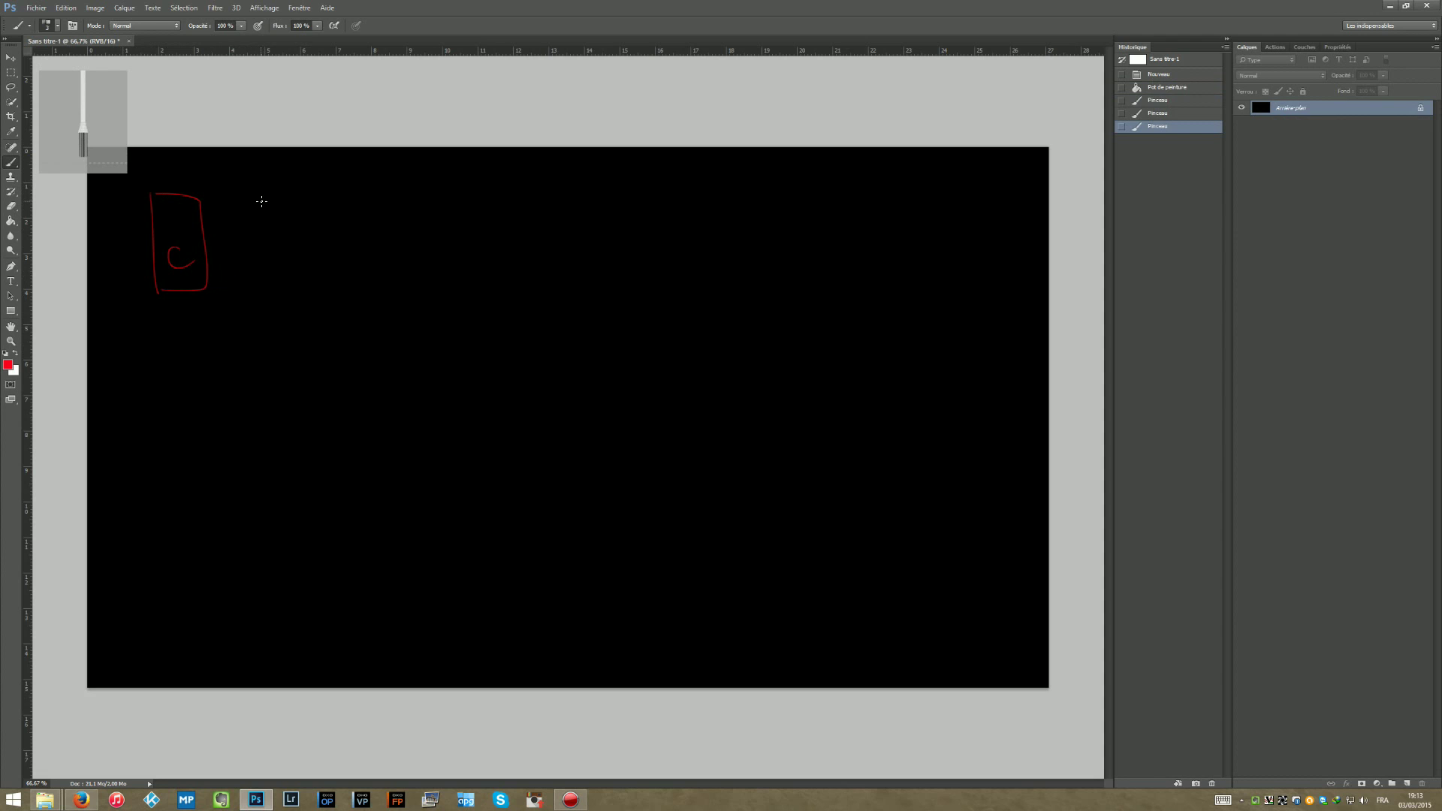
pyautogui.moveTo(157, 292); pyautogui.dragTo(170, 479)
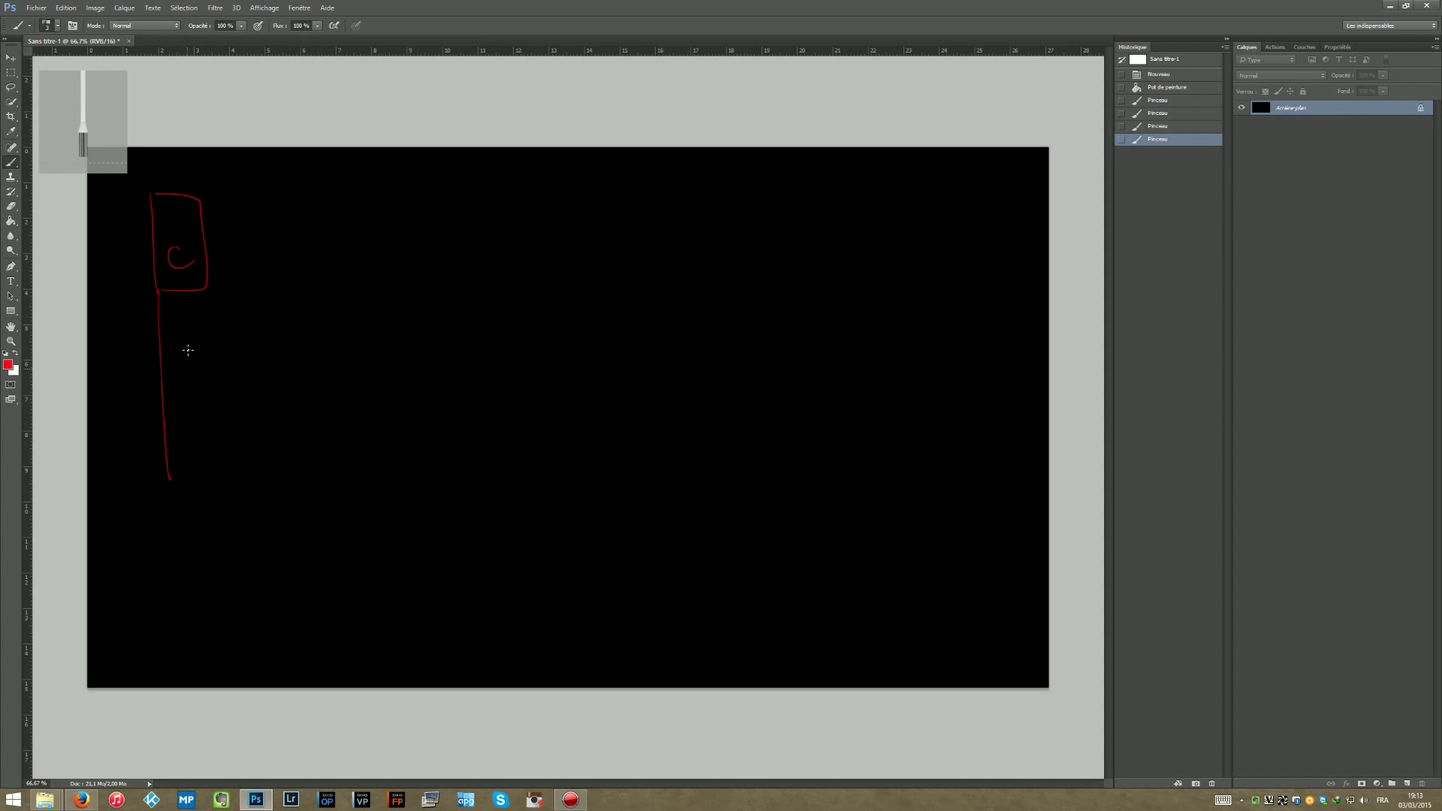
# Handwrite two branches off the line under box C, labelled "App. Ps, Lr" and "Cata Lr".
pyautogui.moveTo(203, 317)
pyautogui.mouseDown()
pyautogui.moveTo(228, 343)
pyautogui.moveTo(263, 293)
pyautogui.moveTo(287, 331)
pyautogui.mouseUp()
pyautogui.click(243, 315)
pyautogui.moveTo(299, 292)
pyautogui.mouseDown()
pyautogui.moveTo(303, 308)
pyautogui.moveTo(316, 292)
pyautogui.mouseUp()
pyautogui.moveTo(164, 404)
pyautogui.mouseDown()
pyautogui.moveTo(260, 401)
pyautogui.moveTo(290, 393)
pyautogui.moveTo(296, 368)
pyautogui.mouseUp()
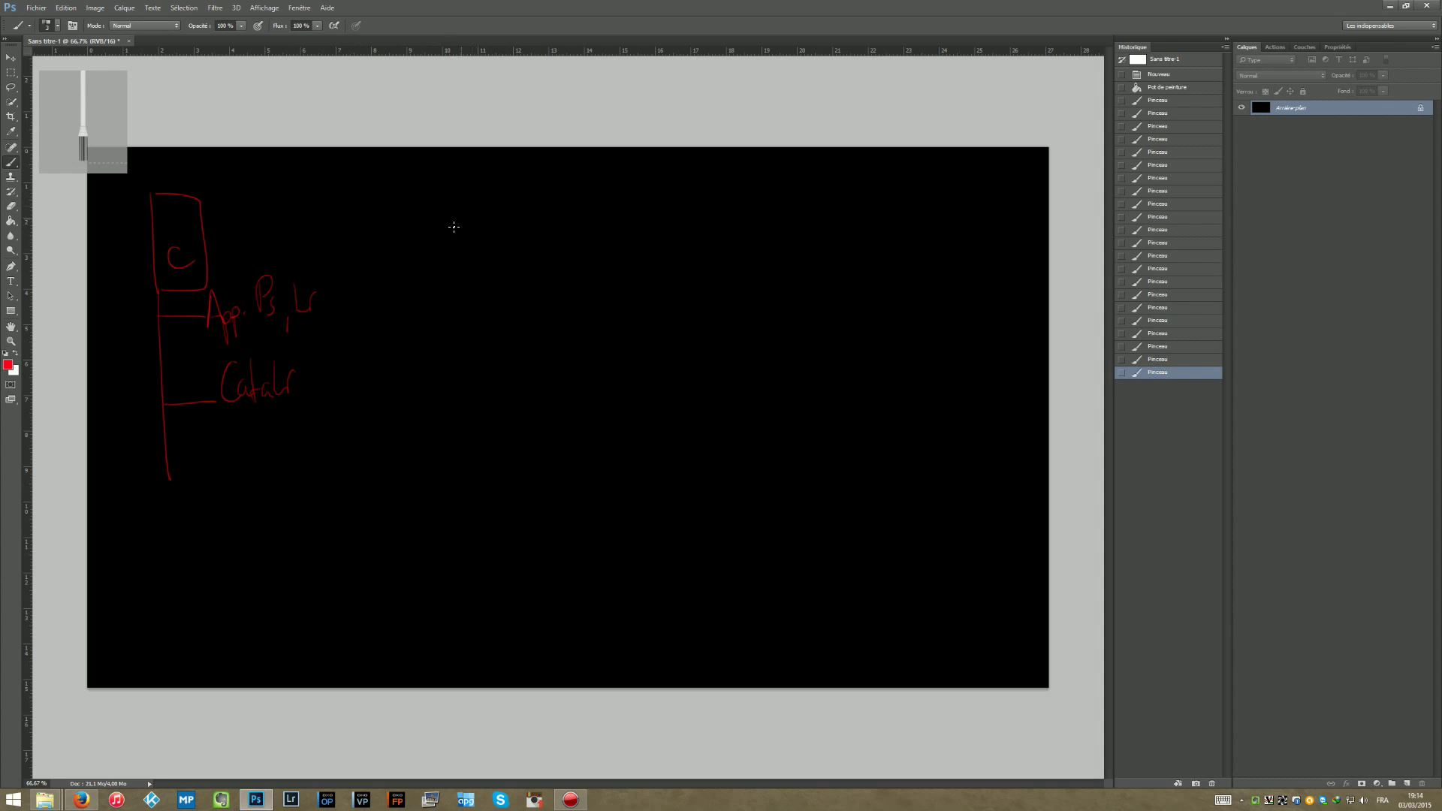
# Draw a second box labelled 1 near the canvas's upper middle, with a long vertical line beneath it.
pyautogui.moveTo(472, 183)
pyautogui.mouseDown()
pyautogui.moveTo(470, 256)
pyautogui.moveTo(535, 254)
pyautogui.mouseUp()
pyautogui.moveTo(525, 185)
pyautogui.mouseDown()
pyautogui.moveTo(535, 246)
pyautogui.moveTo(528, 178)
pyautogui.mouseUp()
pyautogui.moveTo(491, 224)
pyautogui.mouseDown()
pyautogui.moveTo(502, 214)
pyautogui.moveTo(501, 241)
pyautogui.mouseUp()
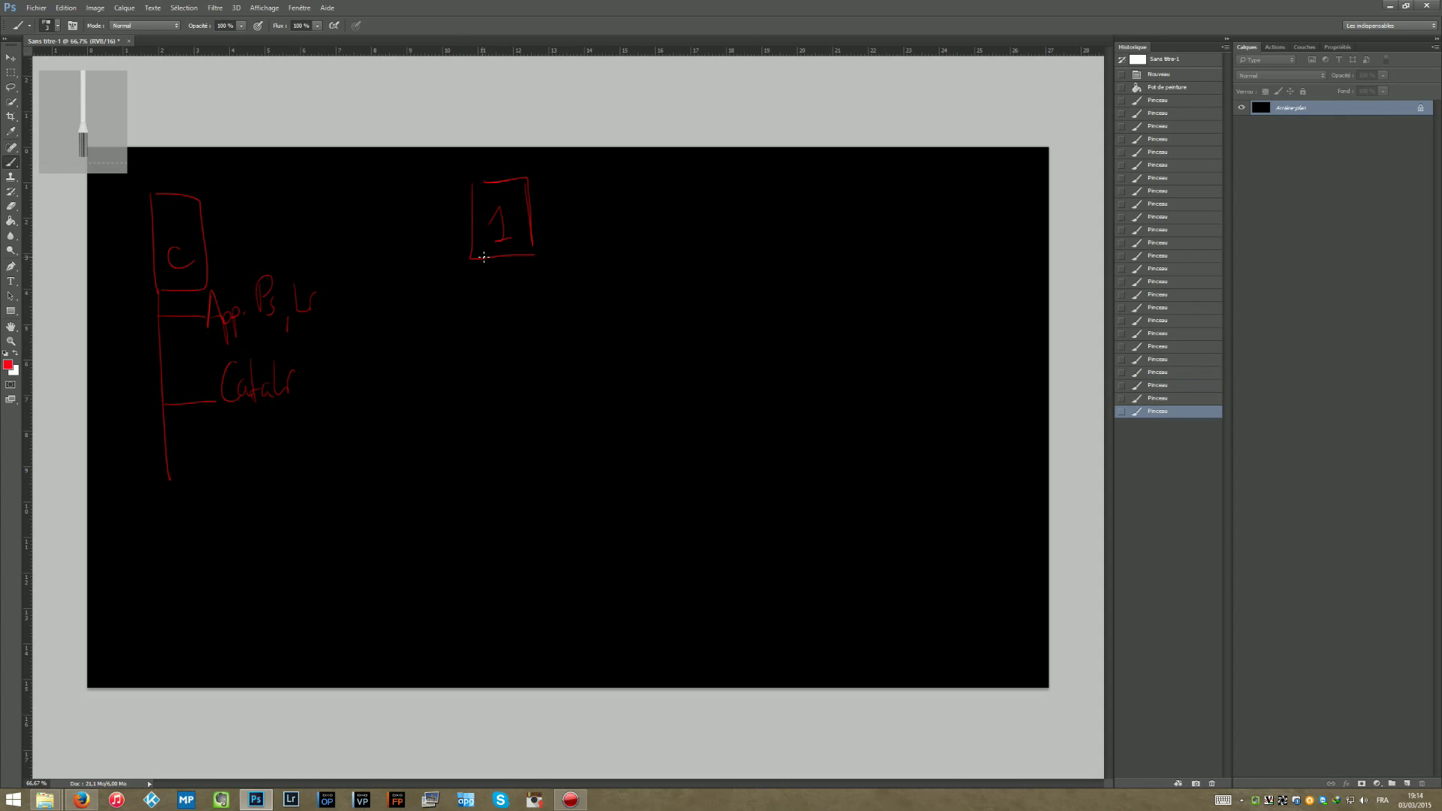
pyautogui.moveTo(482, 259); pyautogui.dragTo(474, 456)
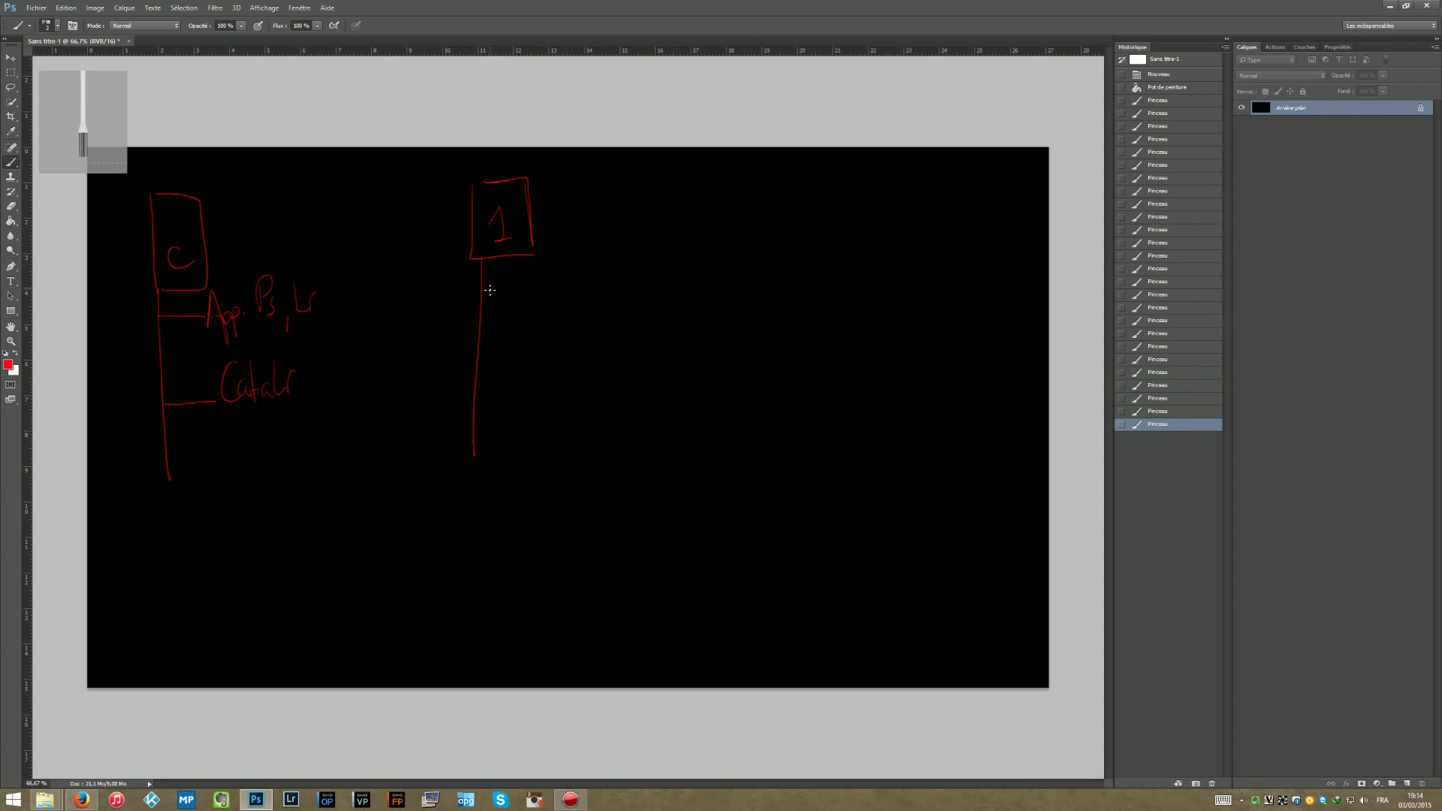
# Handwrite a "Photos" branch under box 1 with a "2011" sub-branch and three short dashes below it.
pyautogui.moveTo(483, 290)
pyautogui.mouseDown()
pyautogui.moveTo(519, 290)
pyautogui.moveTo(502, 263)
pyautogui.mouseUp()
pyautogui.moveTo(508, 267)
pyautogui.mouseDown()
pyautogui.moveTo(526, 289)
pyautogui.moveTo(544, 280)
pyautogui.mouseUp()
pyautogui.moveTo(544, 279)
pyautogui.mouseDown()
pyautogui.moveTo(518, 309)
pyautogui.moveTo(559, 315)
pyautogui.mouseUp()
pyautogui.moveTo(564, 301)
pyautogui.mouseDown()
pyautogui.moveTo(589, 312)
pyautogui.moveTo(569, 326)
pyautogui.moveTo(586, 363)
pyautogui.mouseUp()
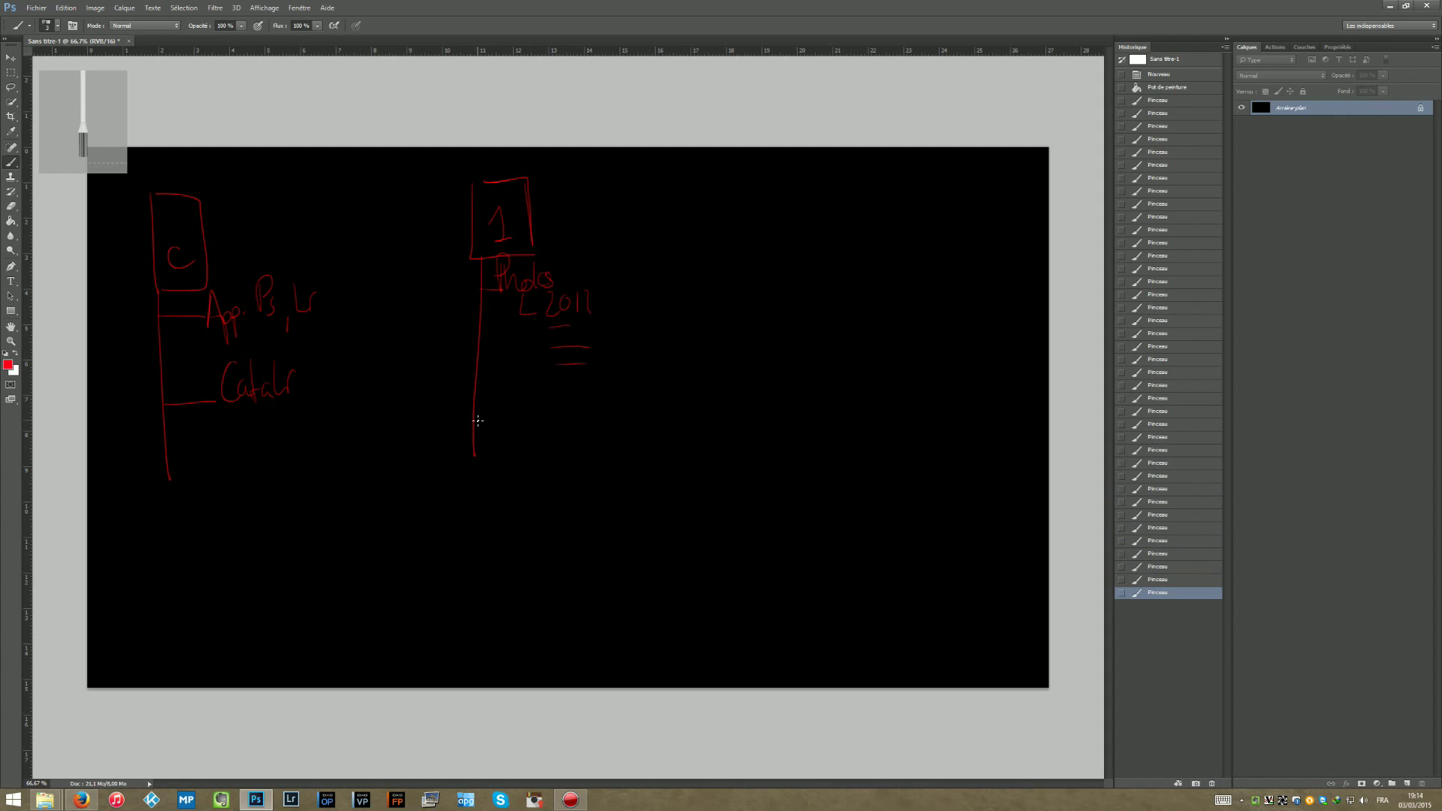
# Add a "Cata Lr" branch under box 1 and draw a curved arrow to it from box C's catalogue, with two dashes below.
pyautogui.moveTo(475, 418)
pyautogui.mouseDown()
pyautogui.moveTo(526, 409)
pyautogui.moveTo(534, 425)
pyautogui.mouseUp()
pyautogui.moveTo(556, 409)
pyautogui.mouseDown()
pyautogui.moveTo(560, 423)
pyautogui.moveTo(582, 403)
pyautogui.moveTo(591, 425)
pyautogui.moveTo(622, 389)
pyautogui.mouseUp()
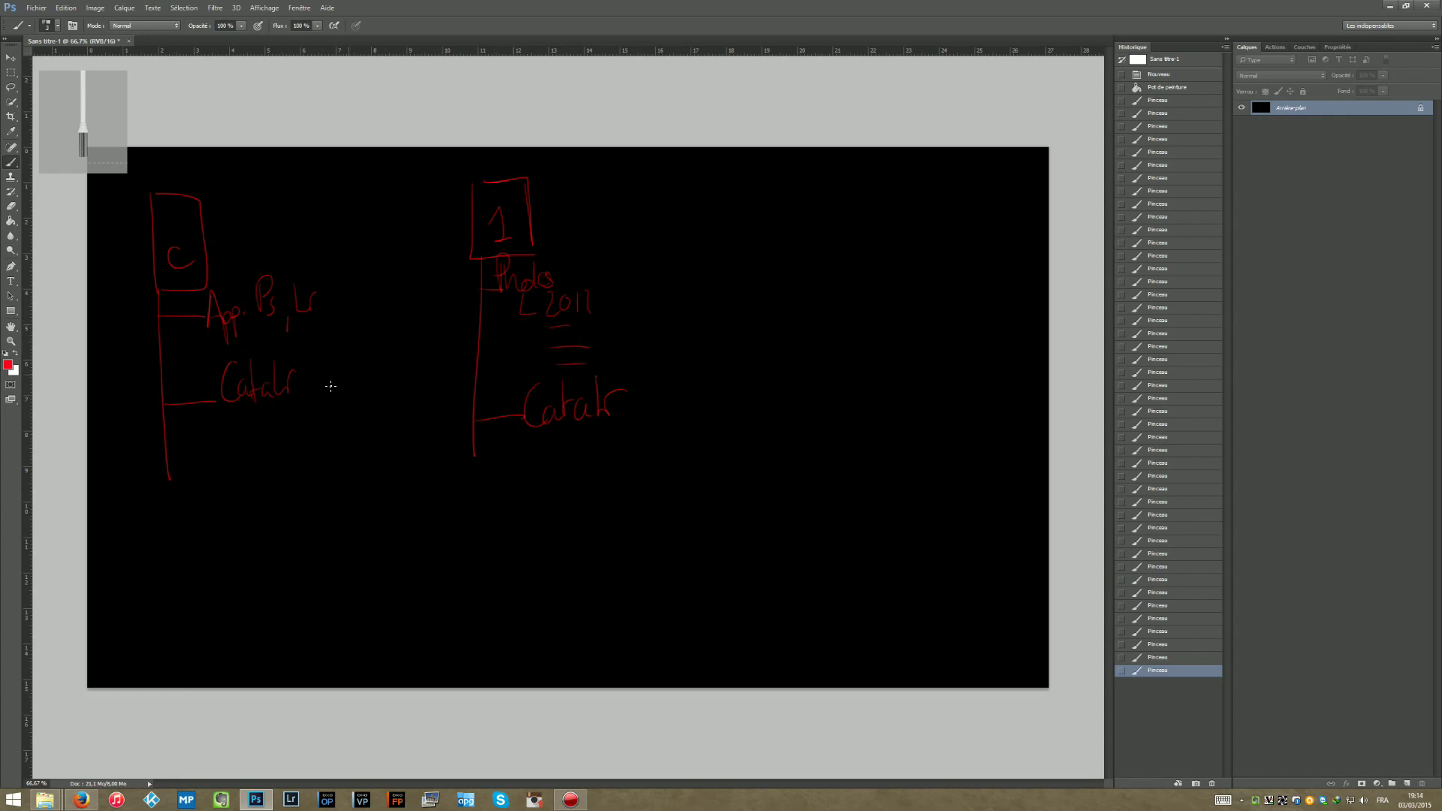
pyautogui.moveTo(287, 409)
pyautogui.mouseDown()
pyautogui.moveTo(389, 502)
pyautogui.moveTo(489, 460)
pyautogui.moveTo(492, 481)
pyautogui.mouseUp()
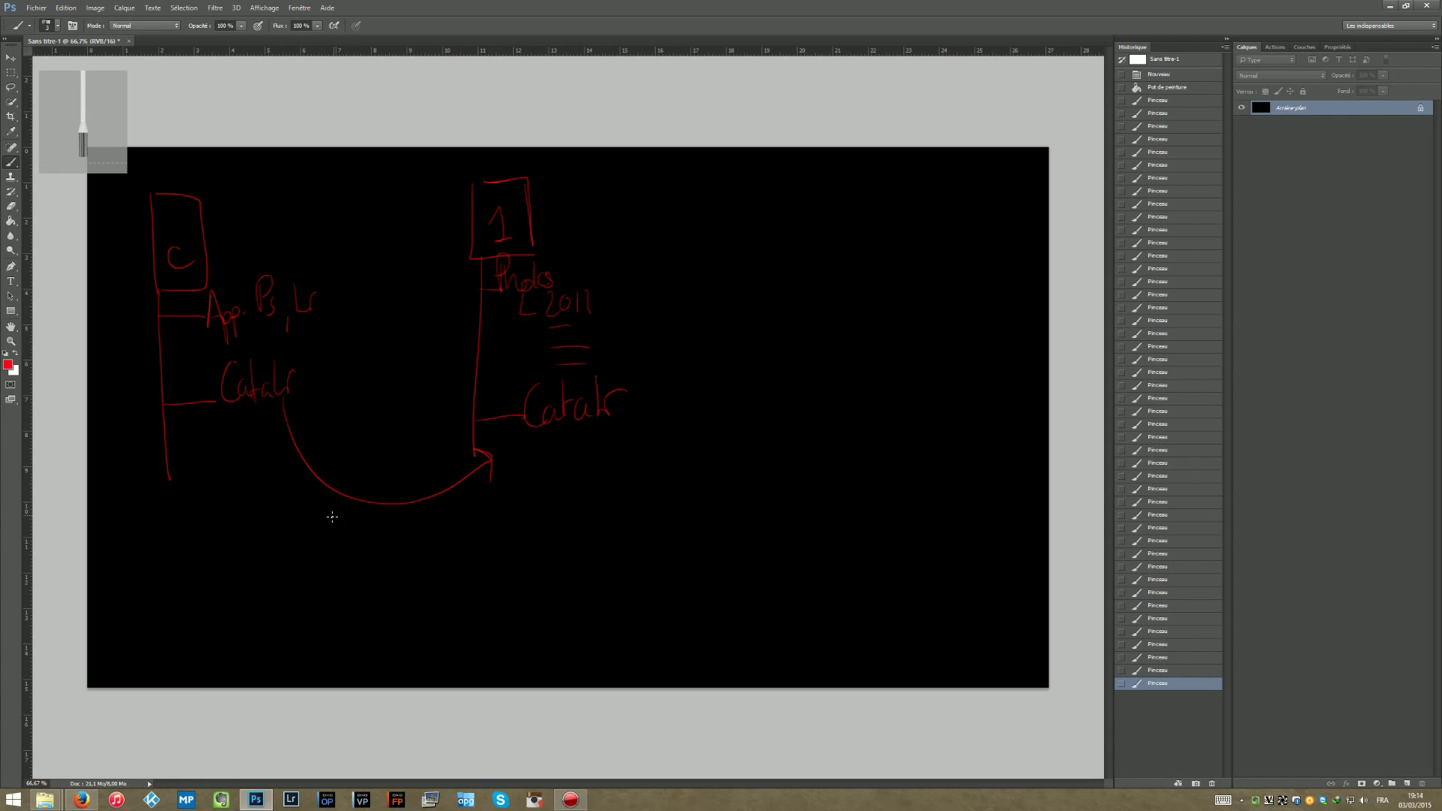
pyautogui.moveTo(329, 515); pyautogui.dragTo(354, 527)
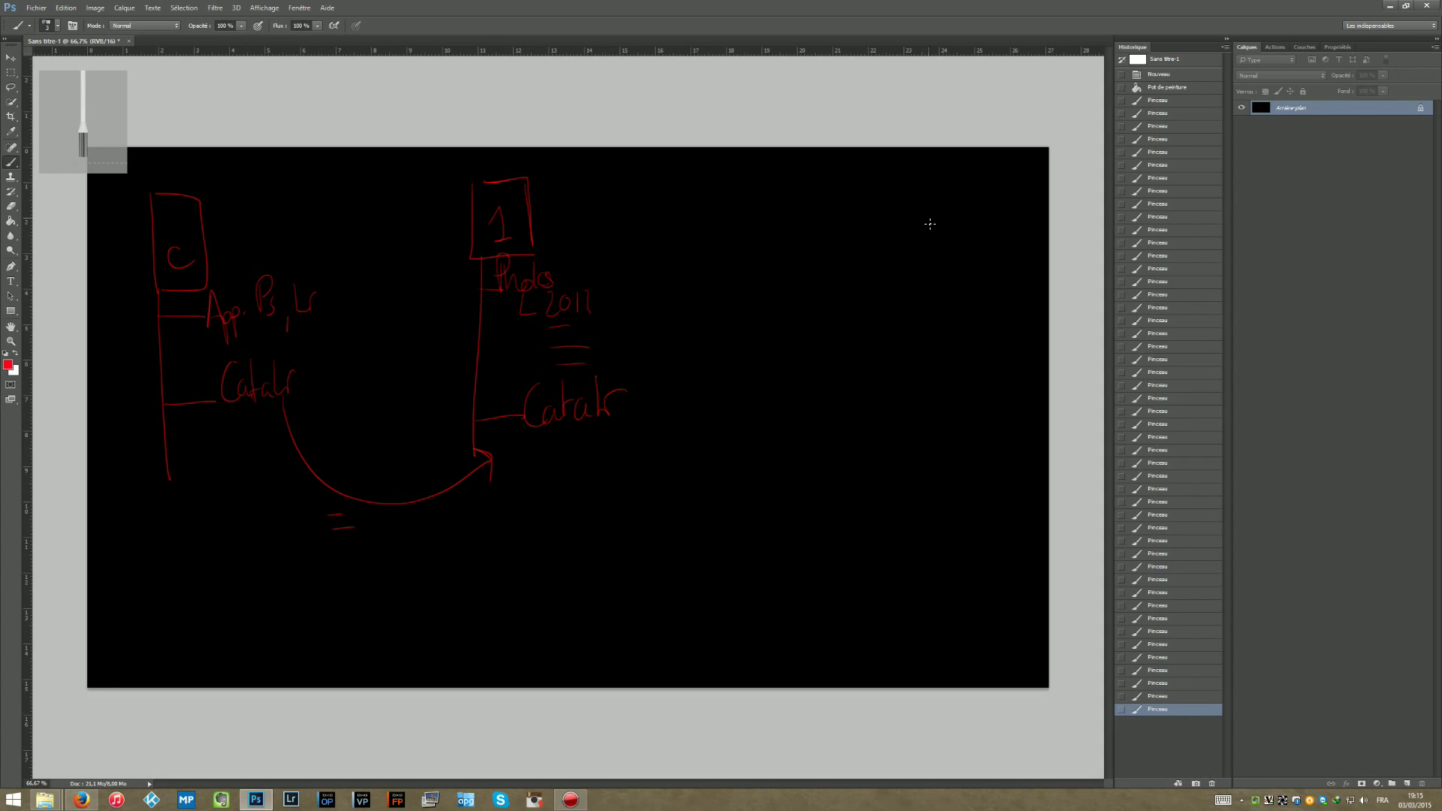
# Draw a third box labelled 2 on the canvas's right side, with a vertical line and a "Photos" branch beneath it.
pyautogui.moveTo(774, 181)
pyautogui.mouseDown()
pyautogui.moveTo(774, 251)
pyautogui.moveTo(855, 171)
pyautogui.moveTo(800, 177)
pyautogui.moveTo(829, 235)
pyautogui.moveTo(783, 474)
pyautogui.mouseUp()
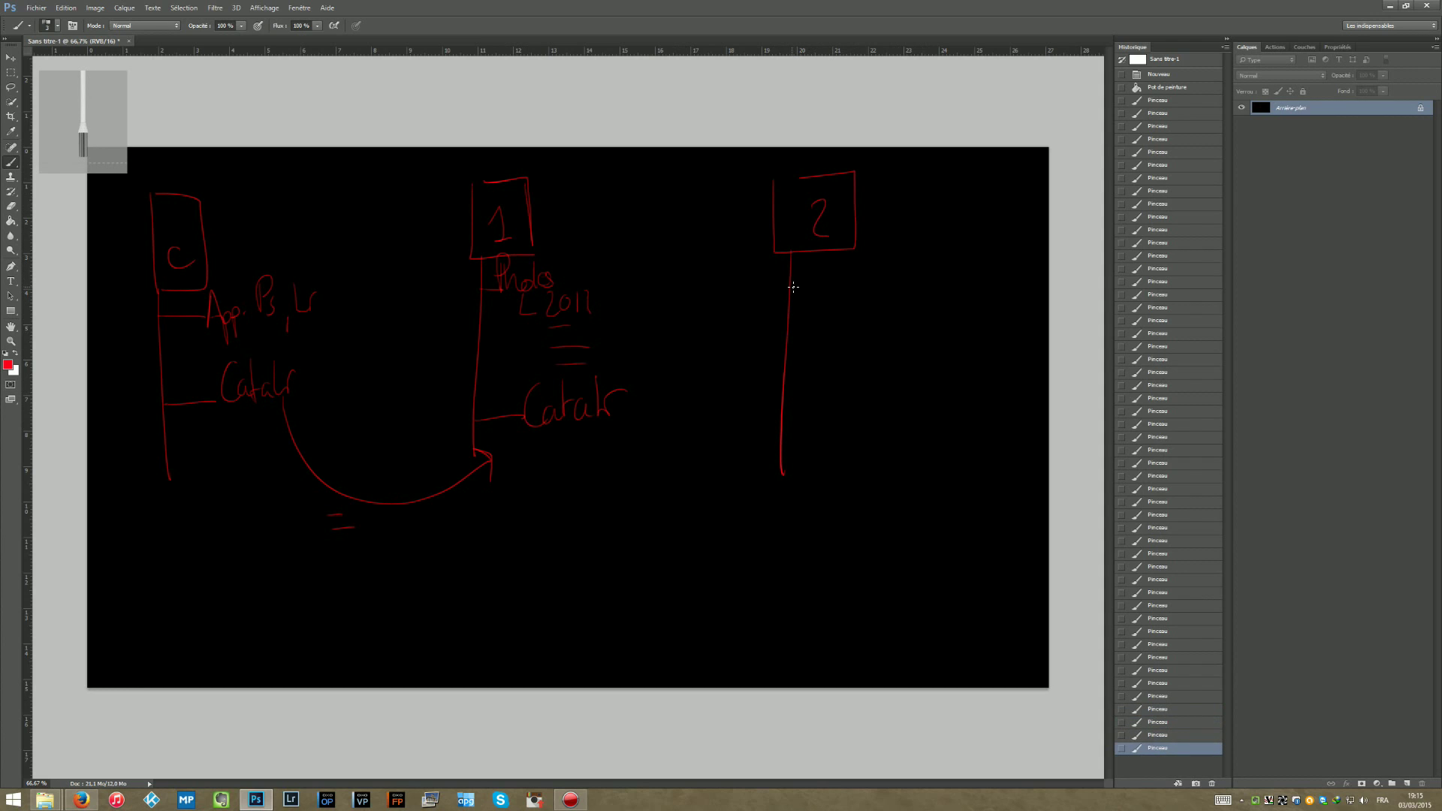
pyautogui.moveTo(794, 286)
pyautogui.mouseDown()
pyautogui.moveTo(830, 268)
pyautogui.moveTo(897, 284)
pyautogui.mouseUp()
pyautogui.moveTo(902, 267); pyautogui.dragTo(909, 285)
pyautogui.moveTo(855, 406); pyautogui.dragTo(851, 426)
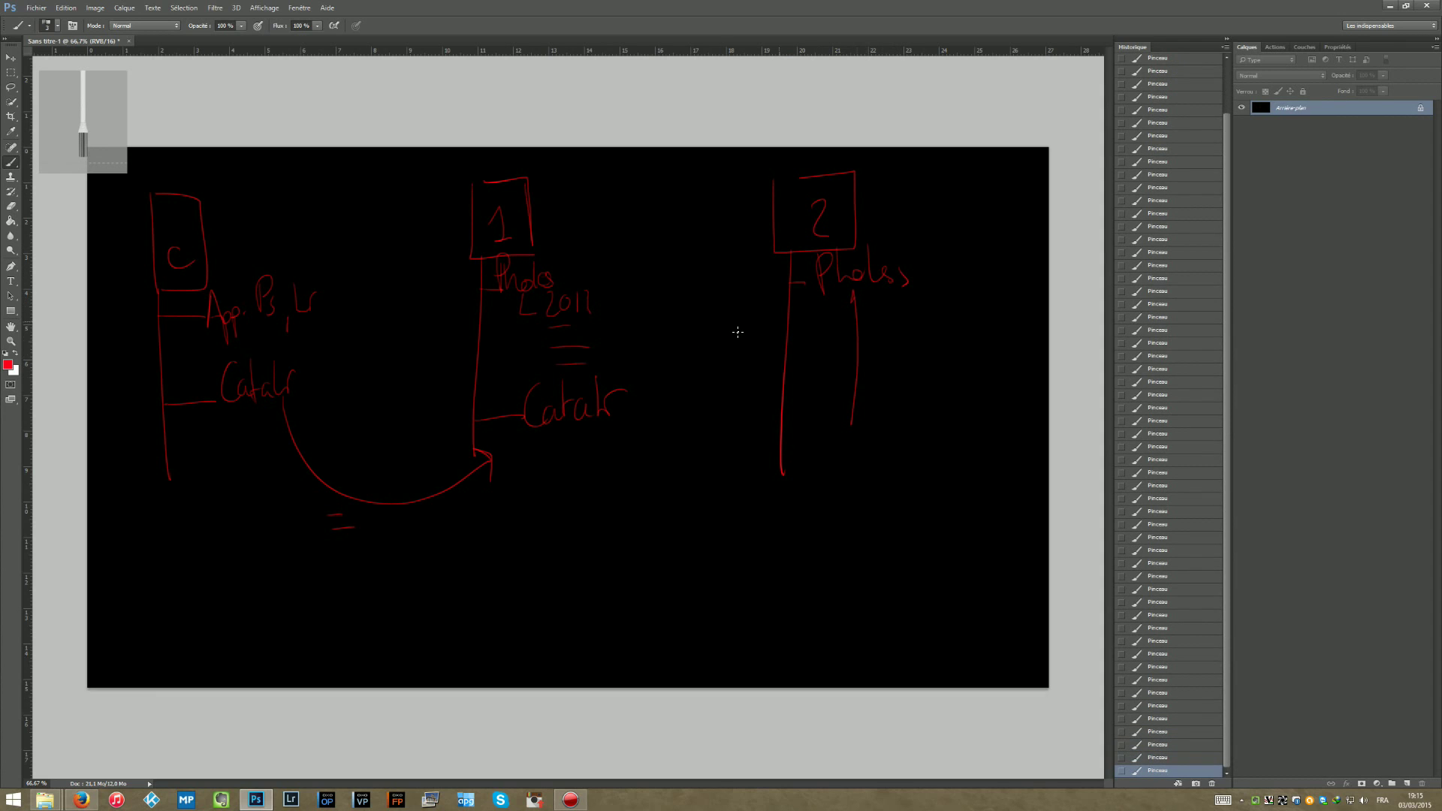
# Draw a curved arrow from box 1's "Cata Lr" branch to the line under box 2, with two dashes below.
pyautogui.moveTo(624, 434)
pyautogui.mouseDown()
pyautogui.moveTo(657, 476)
pyautogui.moveTo(789, 477)
pyautogui.moveTo(808, 501)
pyautogui.mouseUp()
pyautogui.moveTo(697, 540); pyautogui.dragTo(726, 541)
pyautogui.moveTo(681, 530); pyautogui.dragTo(721, 535)
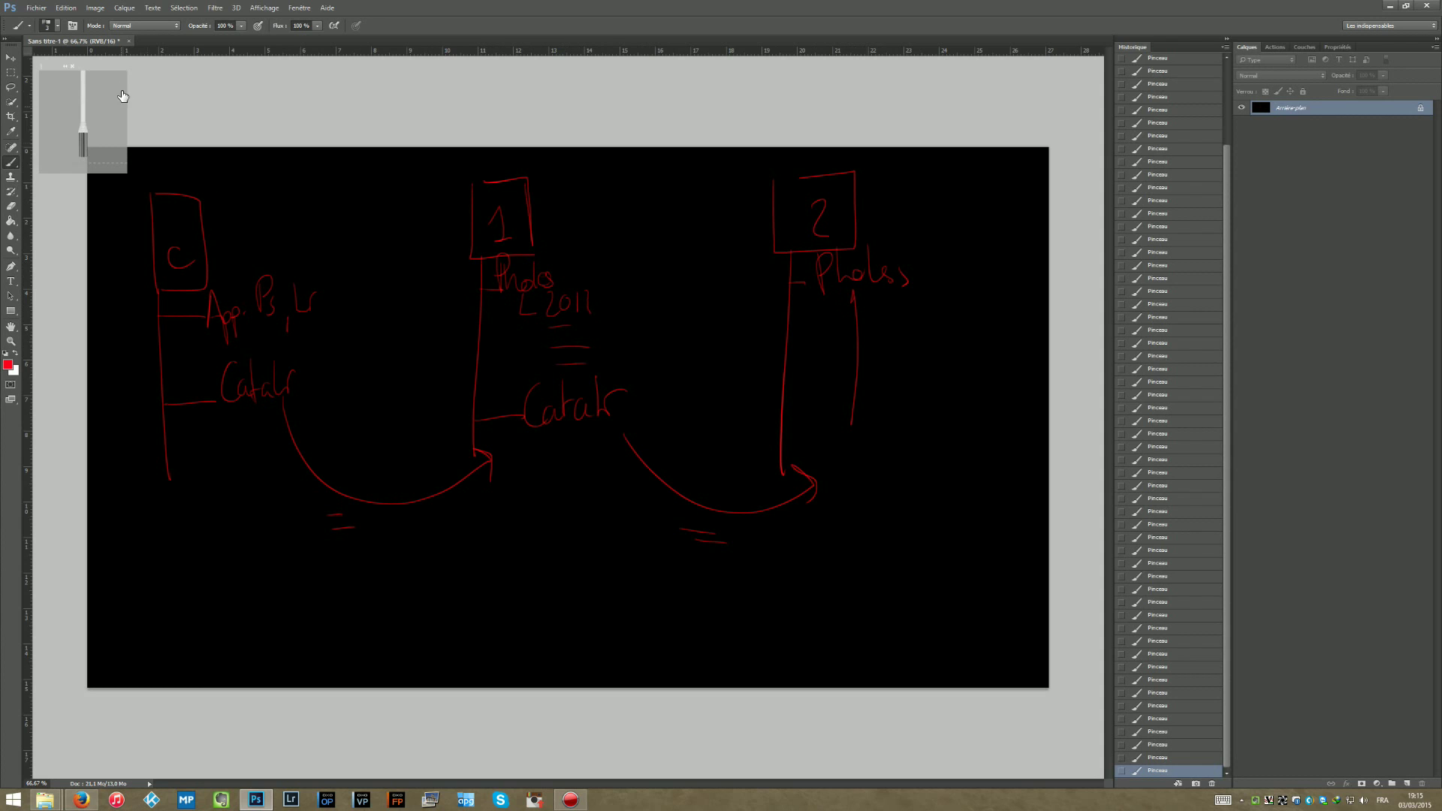
# Switch to File Explorer and open the CATALOGUES folder inside the Lightroom folder of the Images library.
pyautogui.click(14, 799)
pyautogui.click(176, 592)
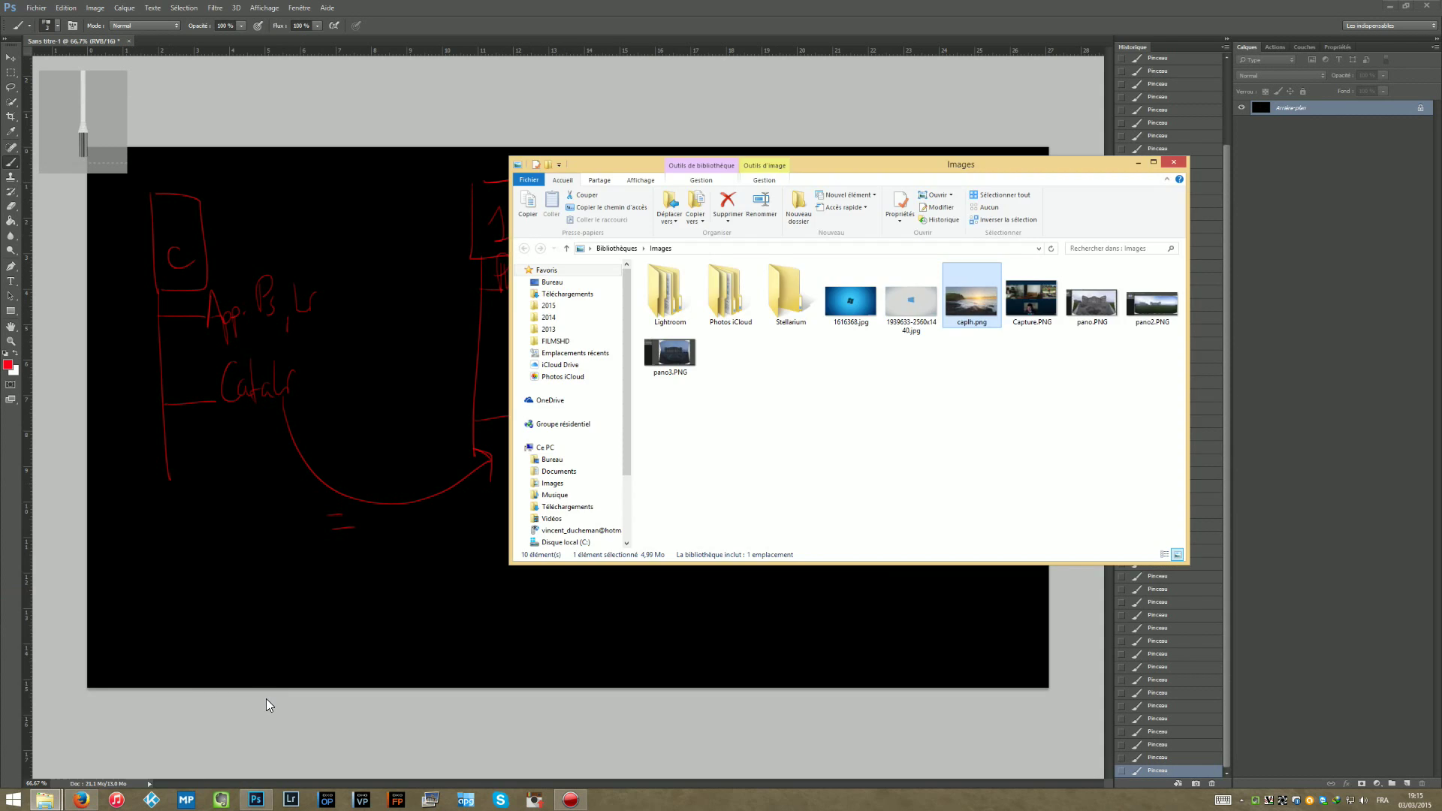
pyautogui.click(710, 251)
pyautogui.click(741, 425)
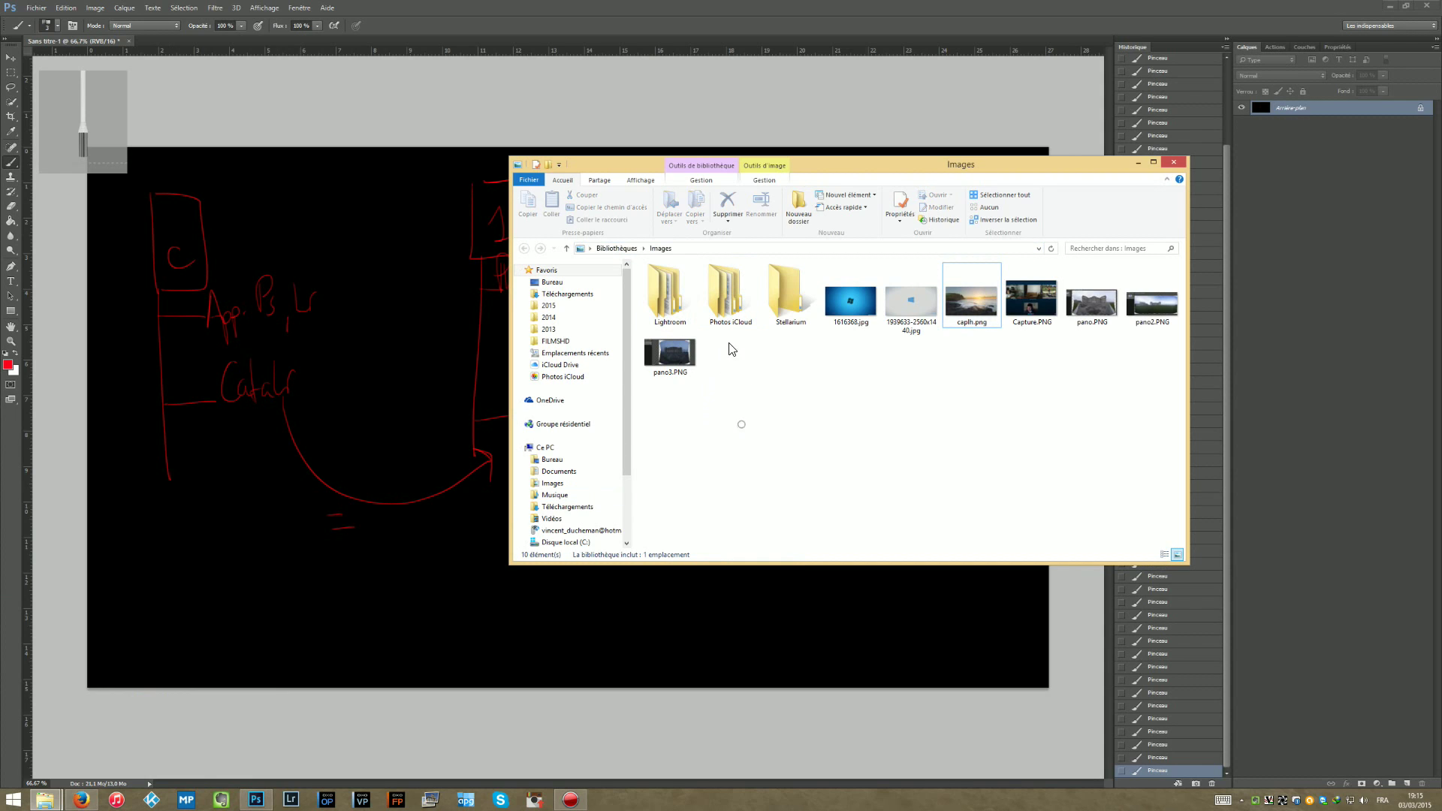
pyautogui.doubleClick(671, 301)
pyautogui.doubleClick(669, 304)
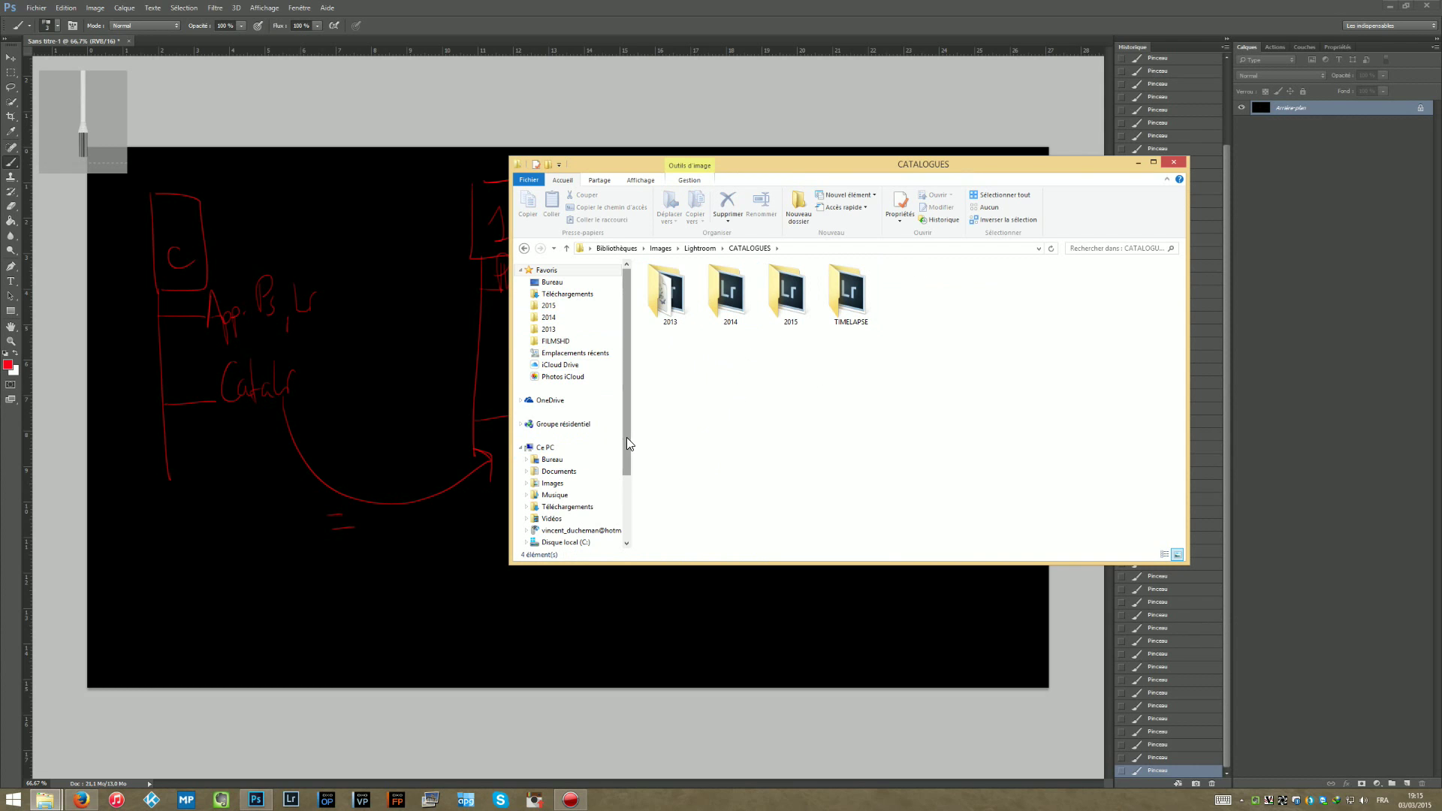
# Examine and compare the top-level folders of the 4TO DISK 1 (E:) and 4TO DISK 2 (I:) drives.
pyautogui.moveTo(626, 437); pyautogui.dragTo(631, 509)
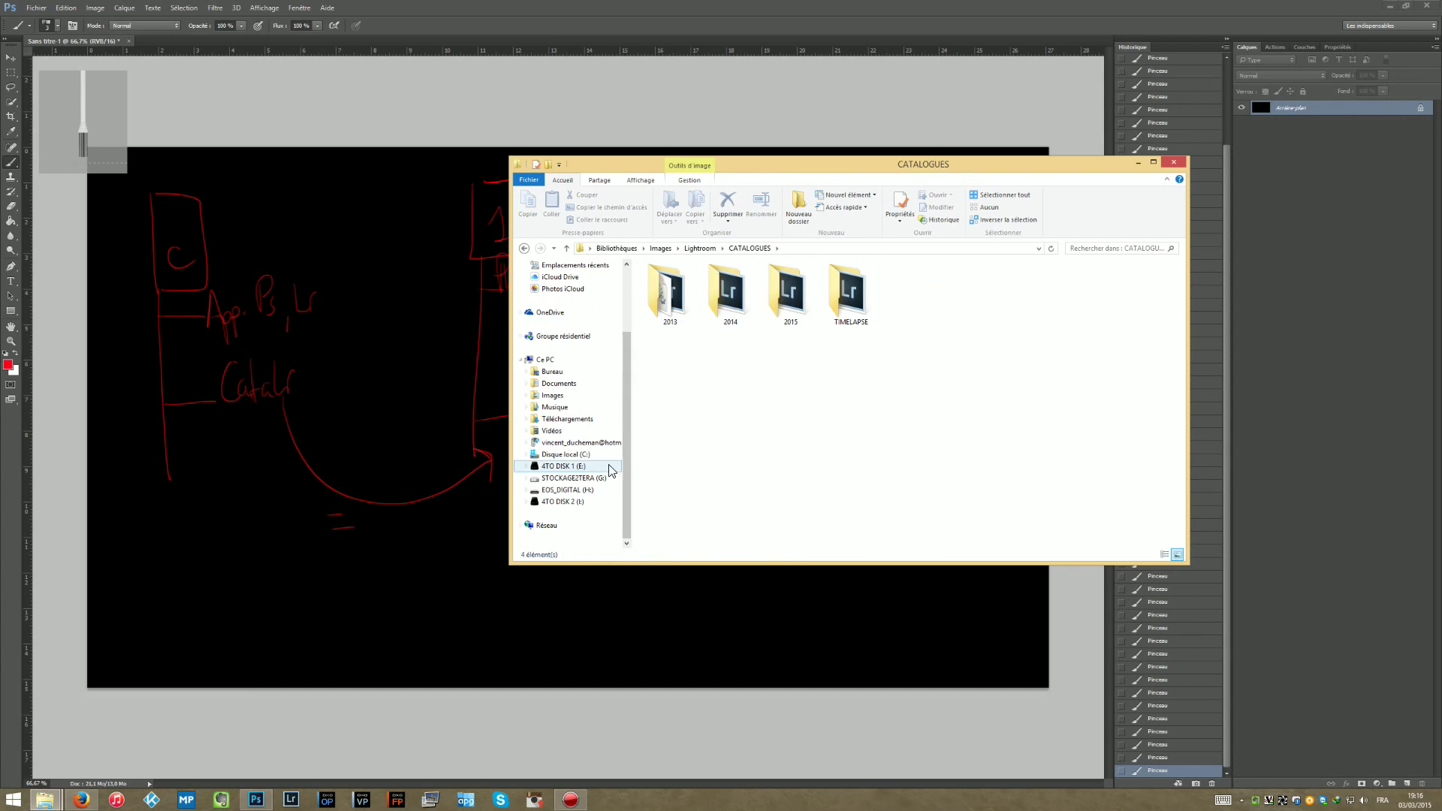
pyautogui.click(575, 467)
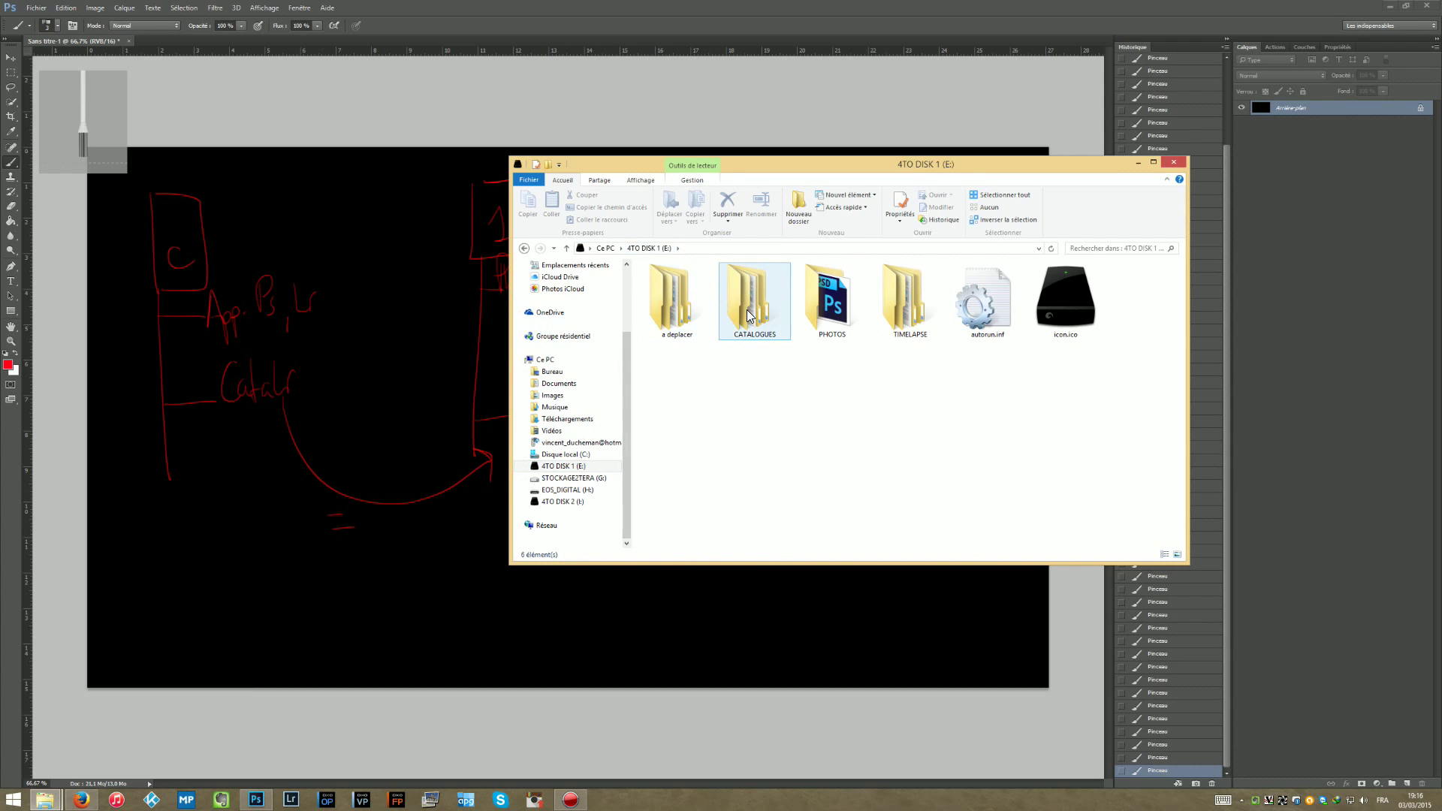
pyautogui.click(571, 501)
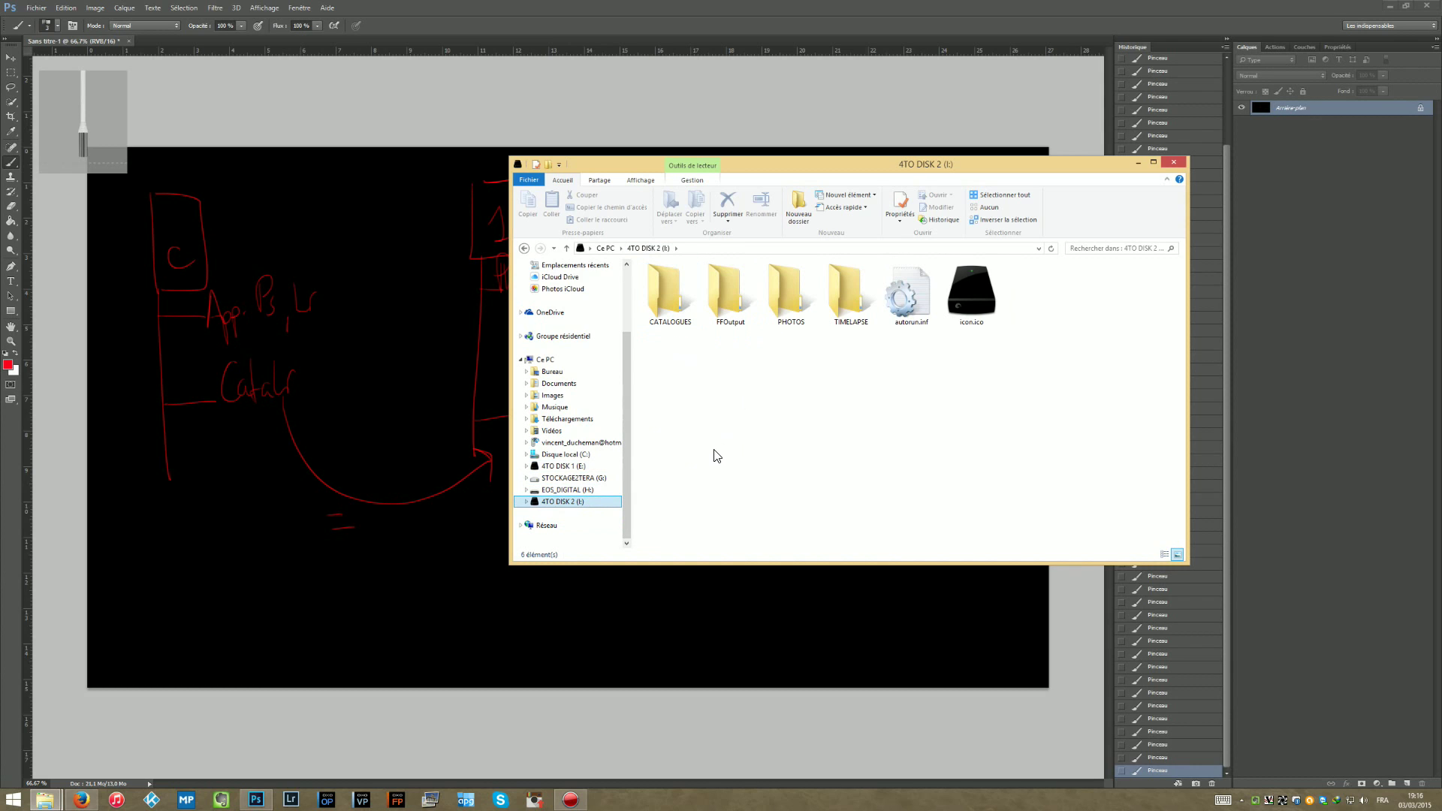
pyautogui.click(575, 466)
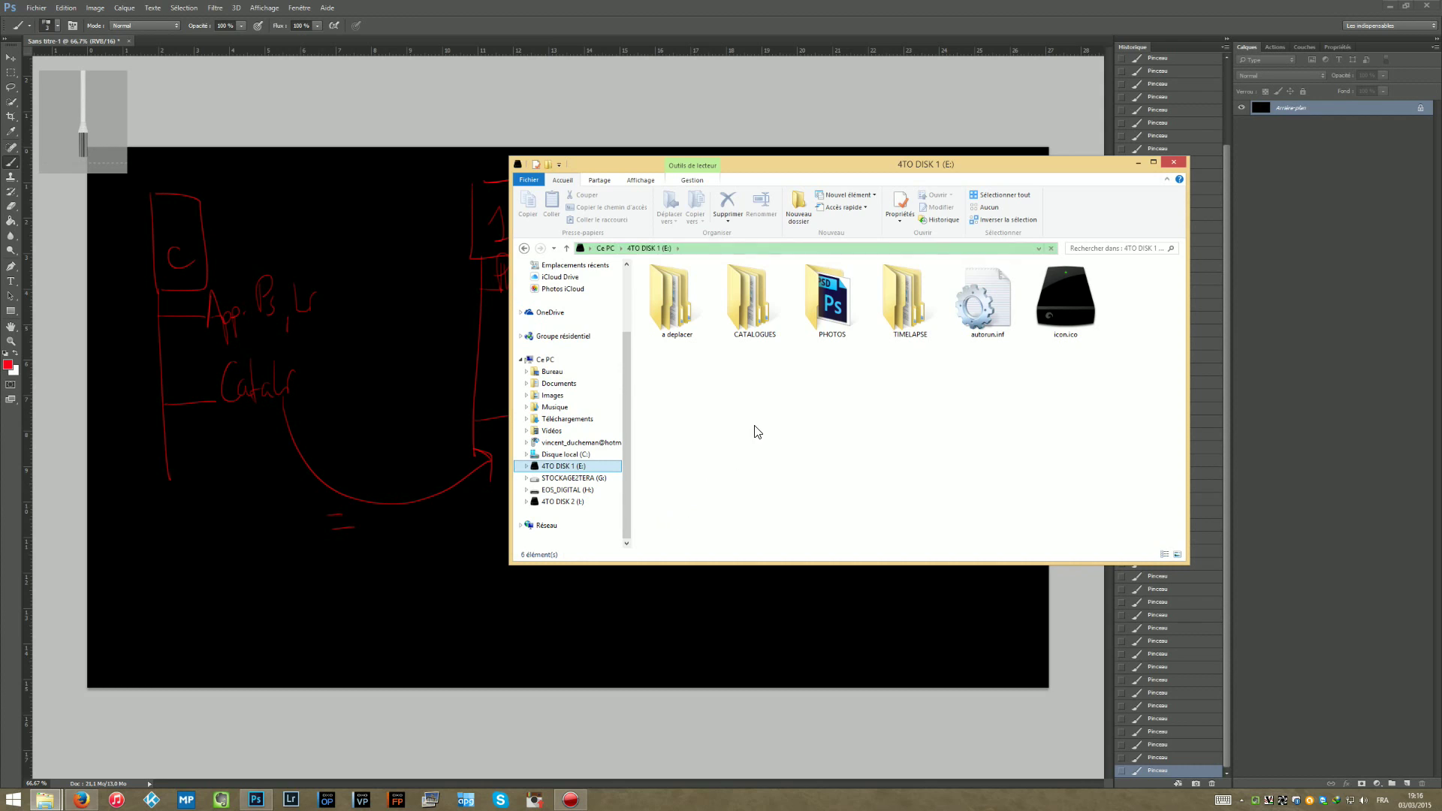
pyautogui.click(698, 342)
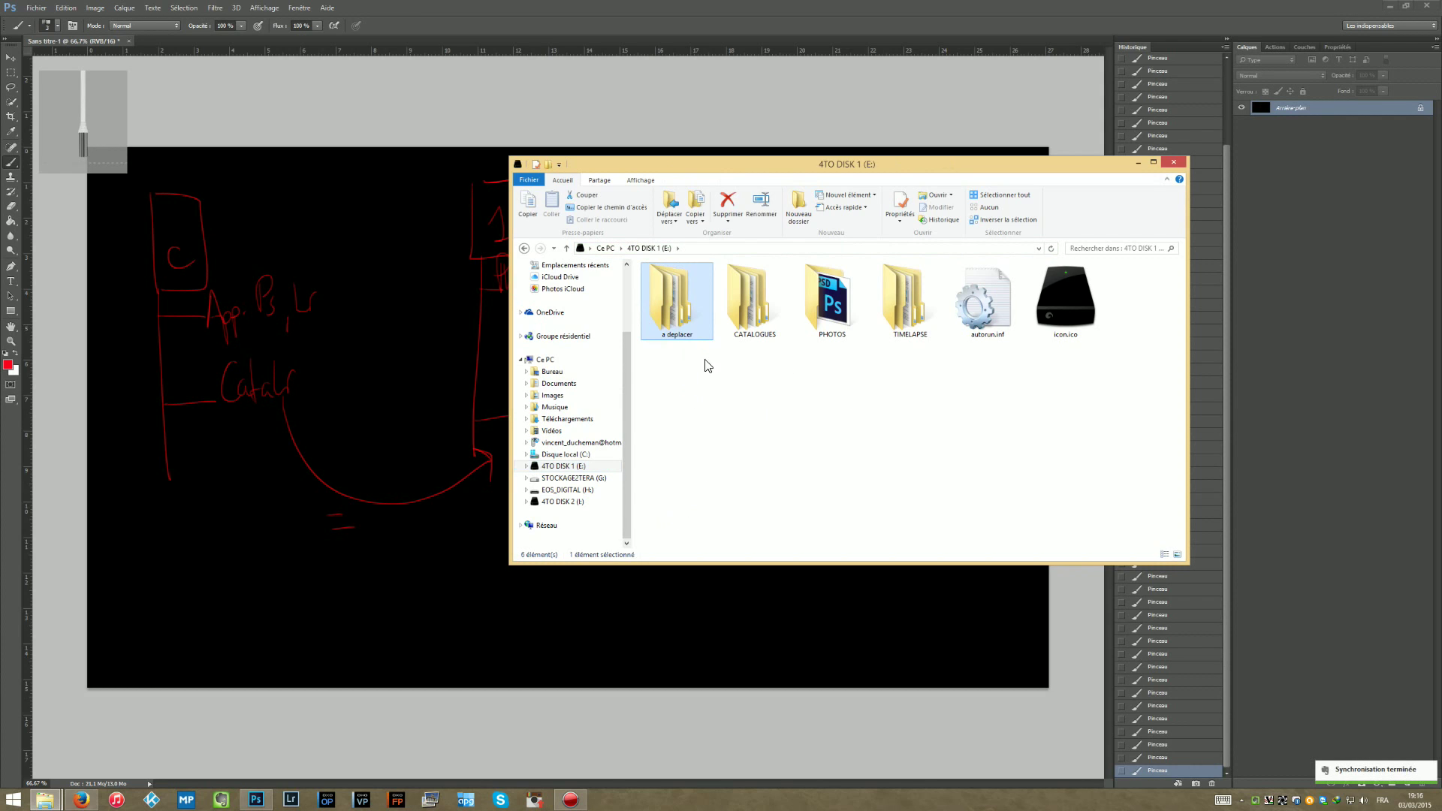
pyautogui.click(759, 402)
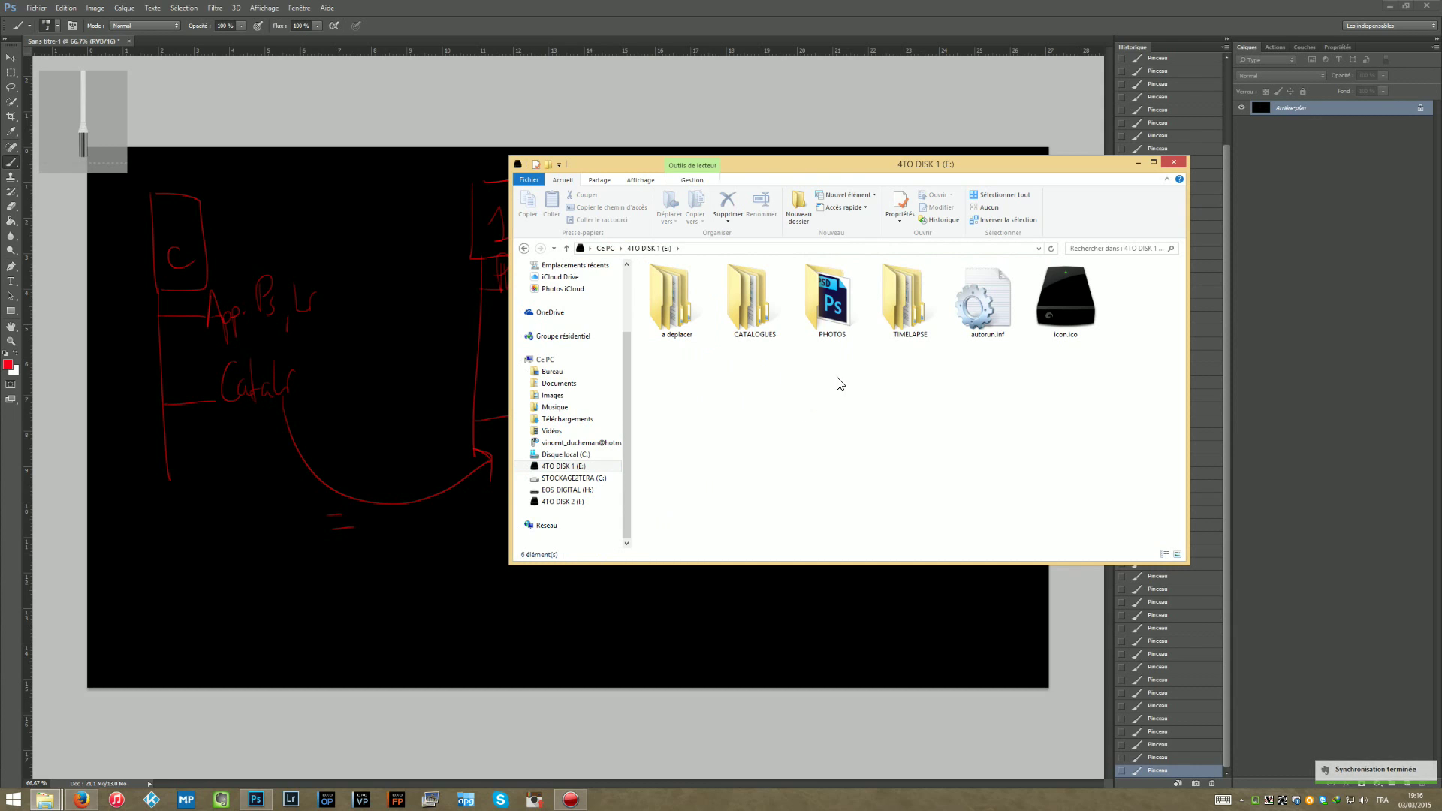
pyautogui.moveTo(842, 386); pyautogui.dragTo(819, 340)
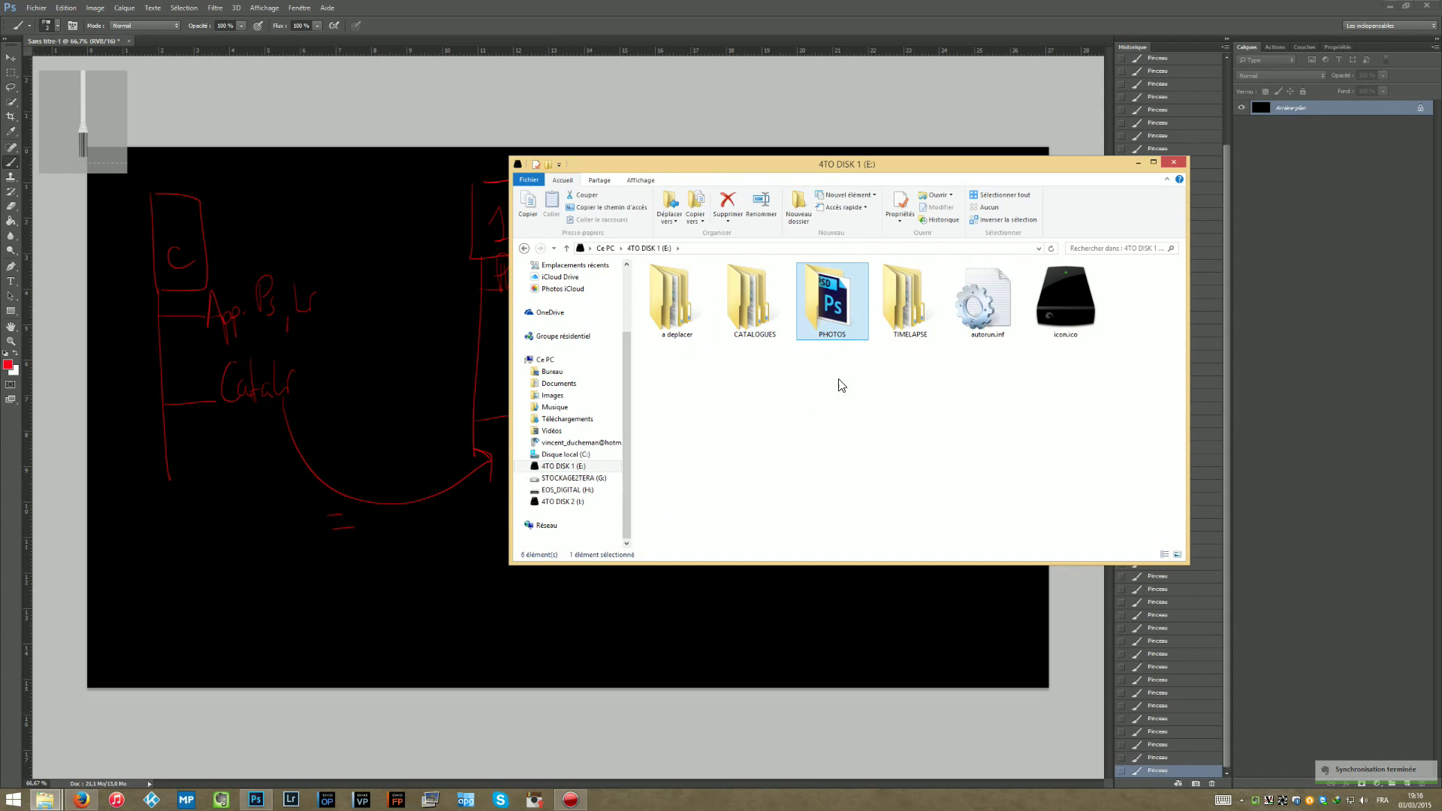
pyautogui.click(853, 415)
pyautogui.click(583, 502)
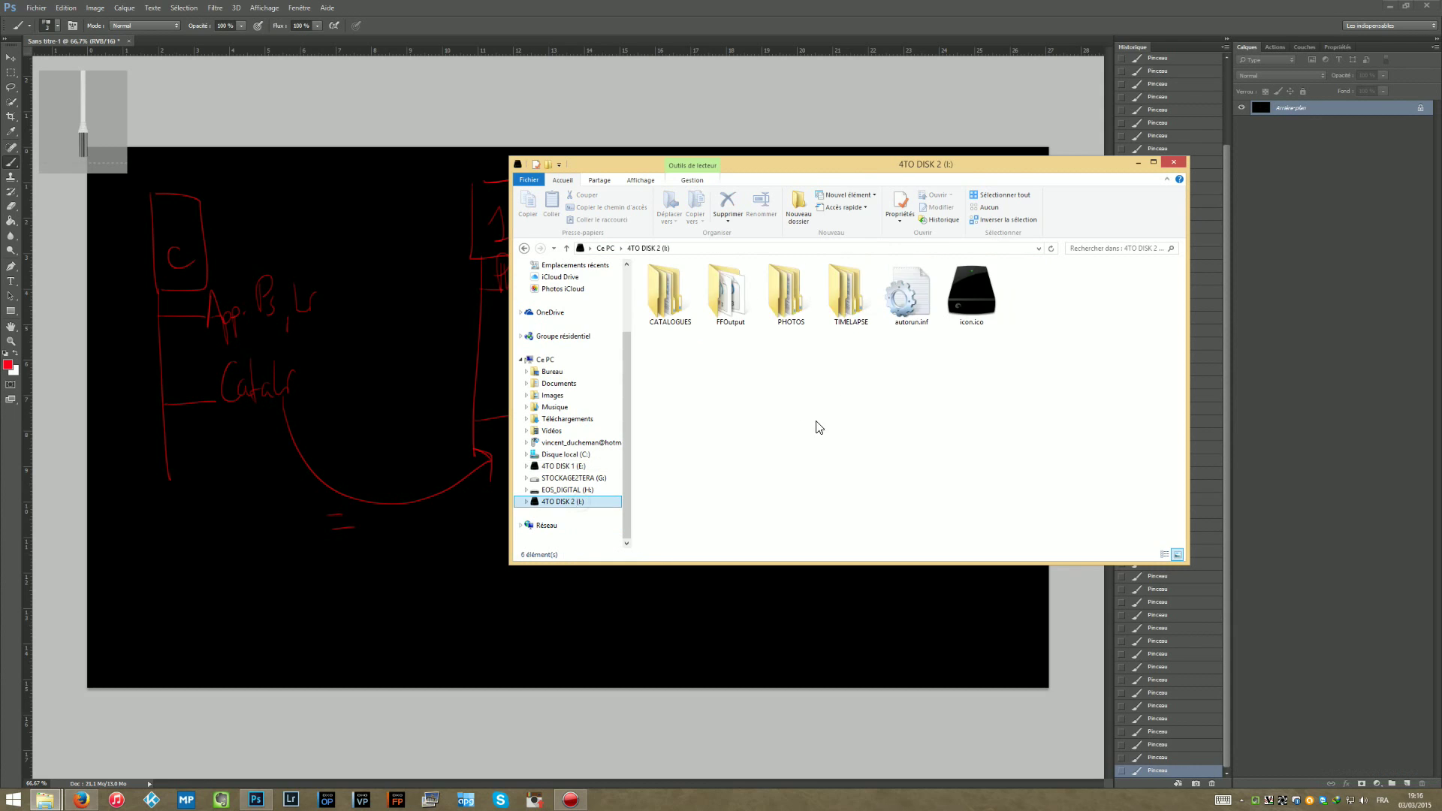
# Close the File Explorer window, and close the Photoshop diagram without saving before returning to the desktop.
pyautogui.moveTo(814, 393); pyautogui.dragTo(798, 342)
pyautogui.click(842, 425)
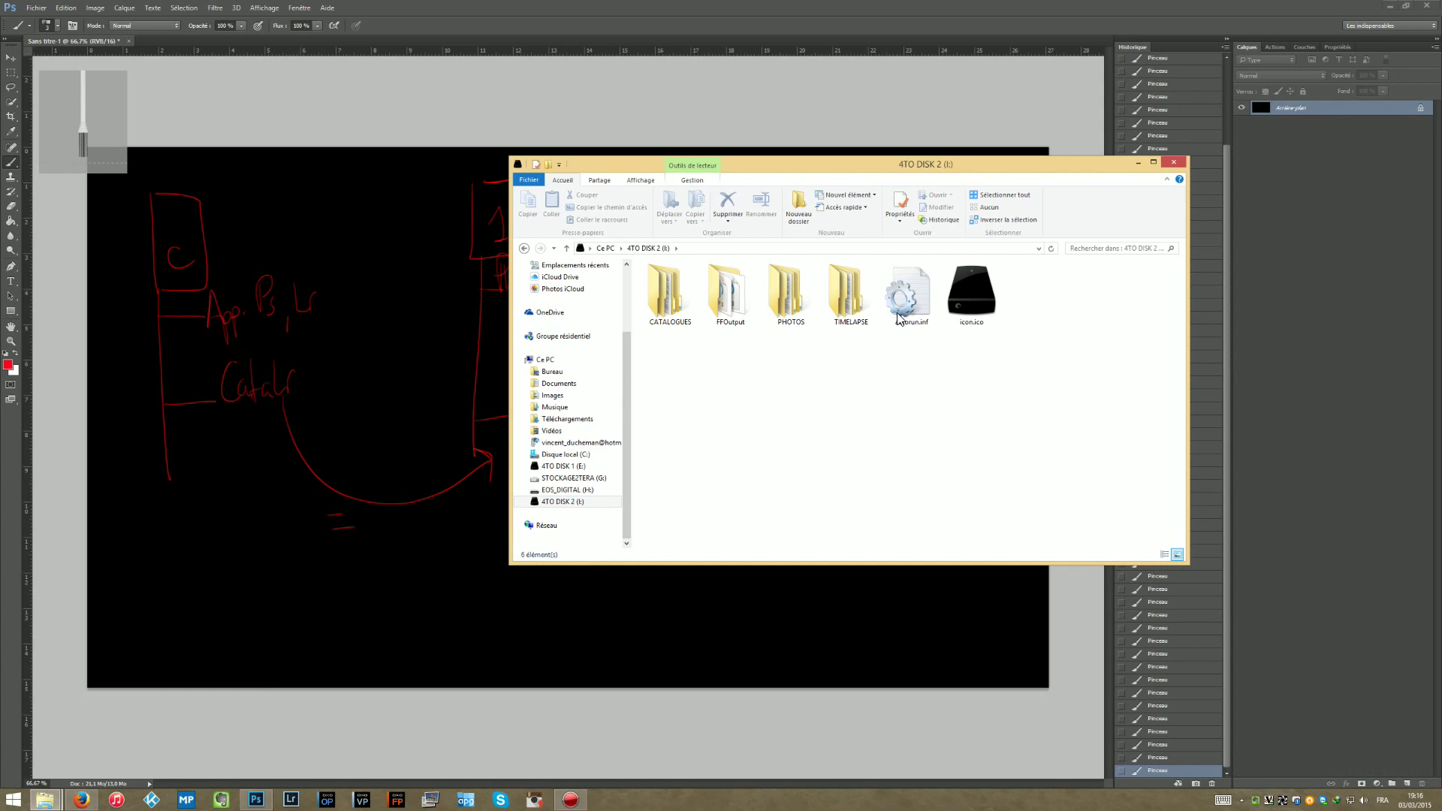
pyautogui.click(1173, 163)
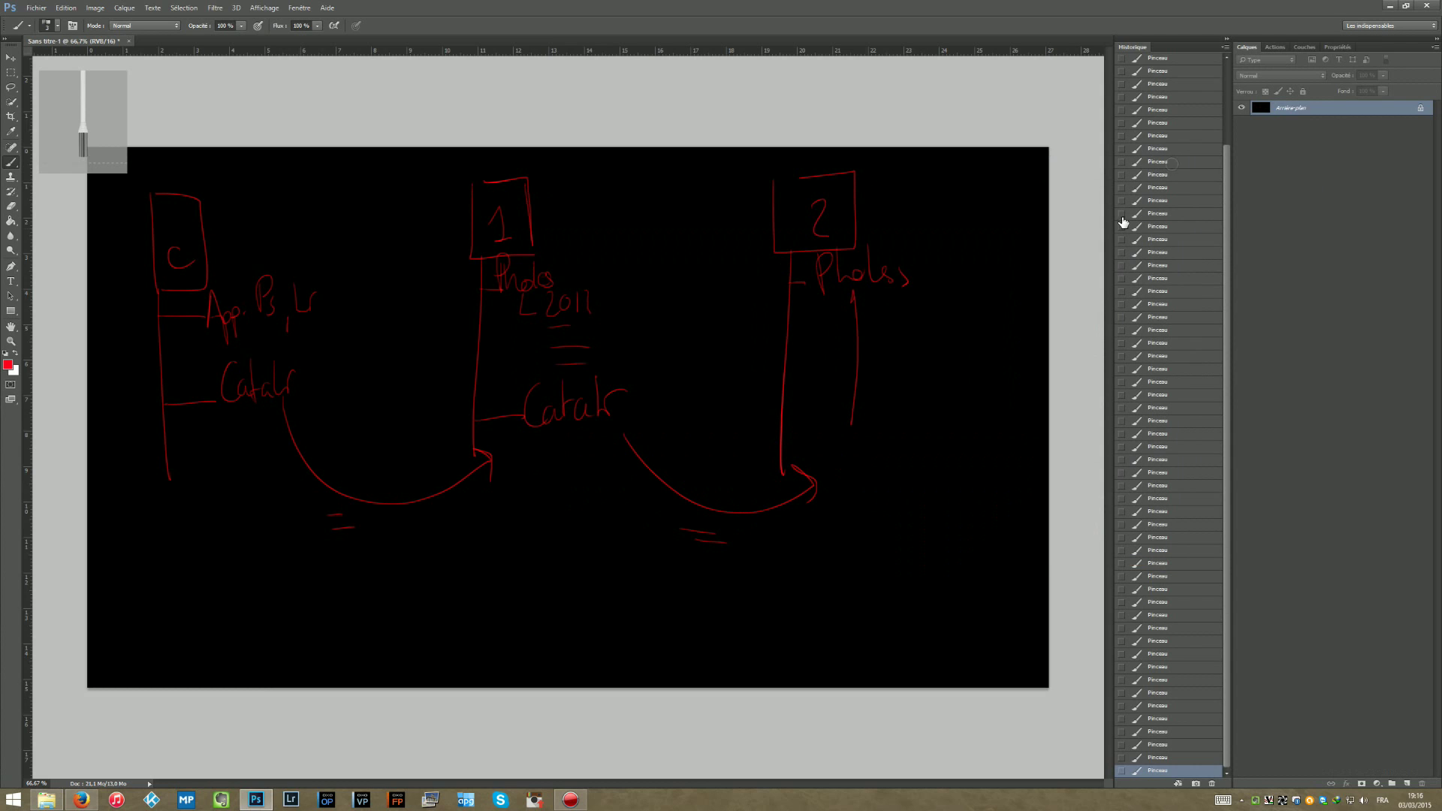
pyautogui.click(128, 40)
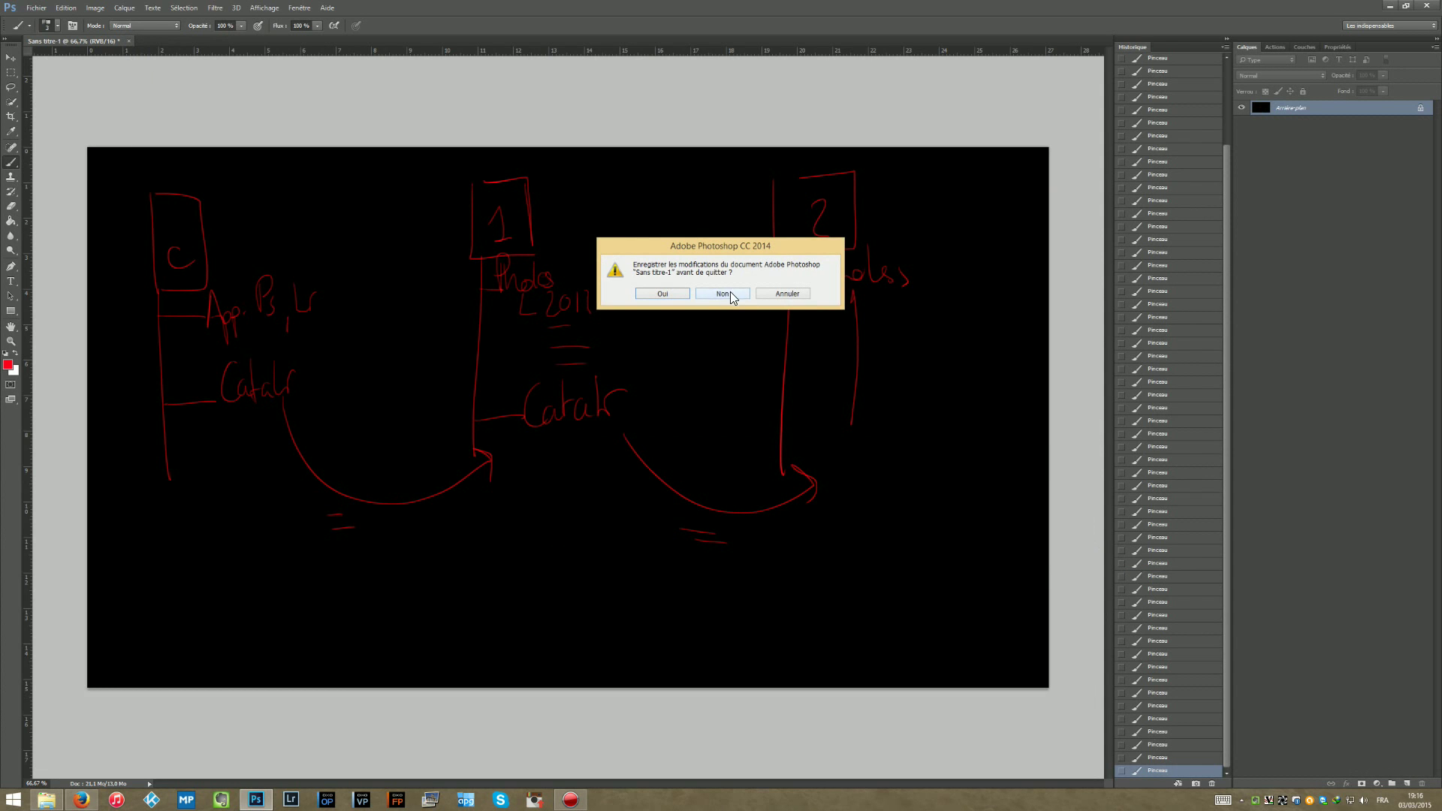
pyautogui.click(726, 294)
pyautogui.click(256, 800)
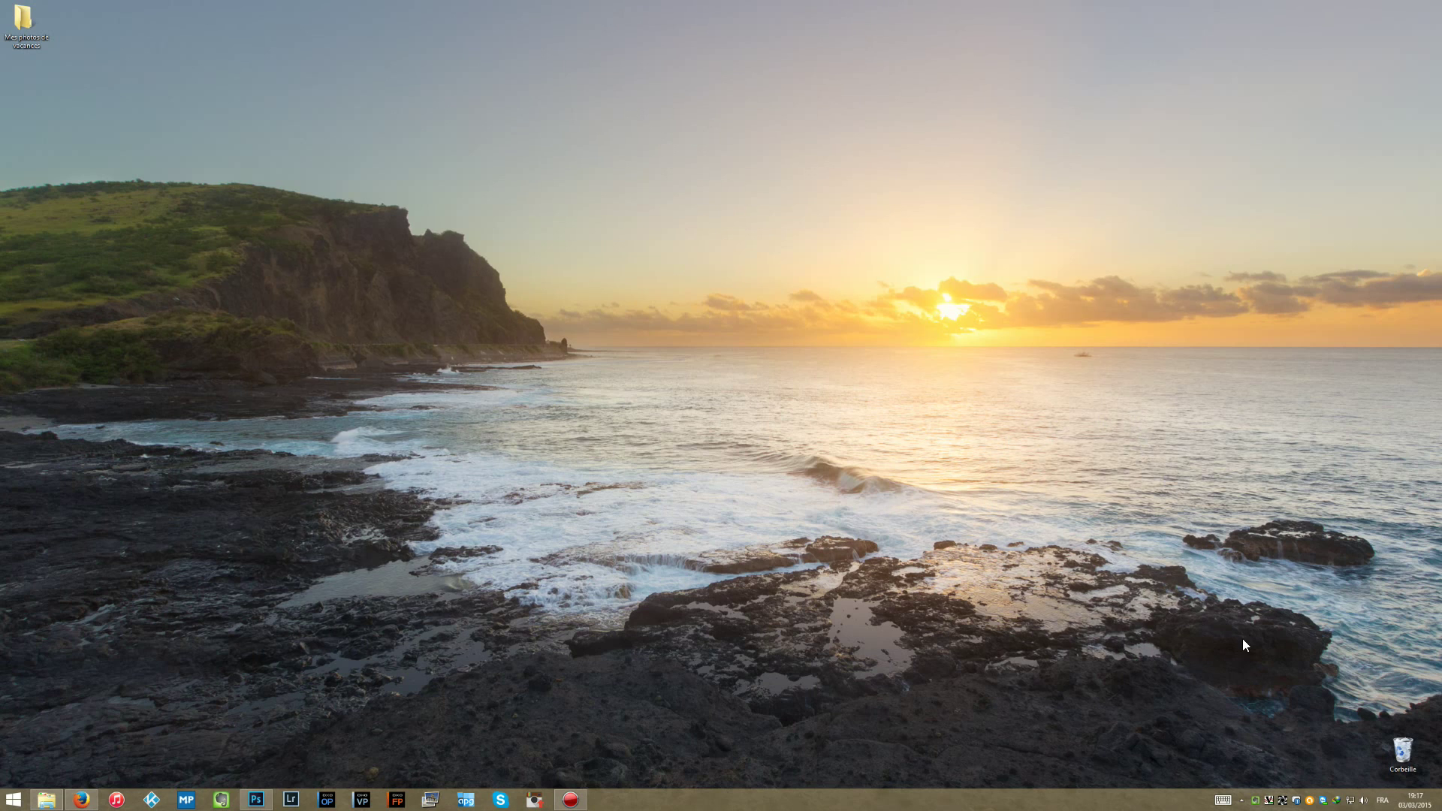
# Switch to Cobian Backup 11 Gravity, then reposition and enlarge its window on the desktop.
pyautogui.doubleClick(1283, 802)
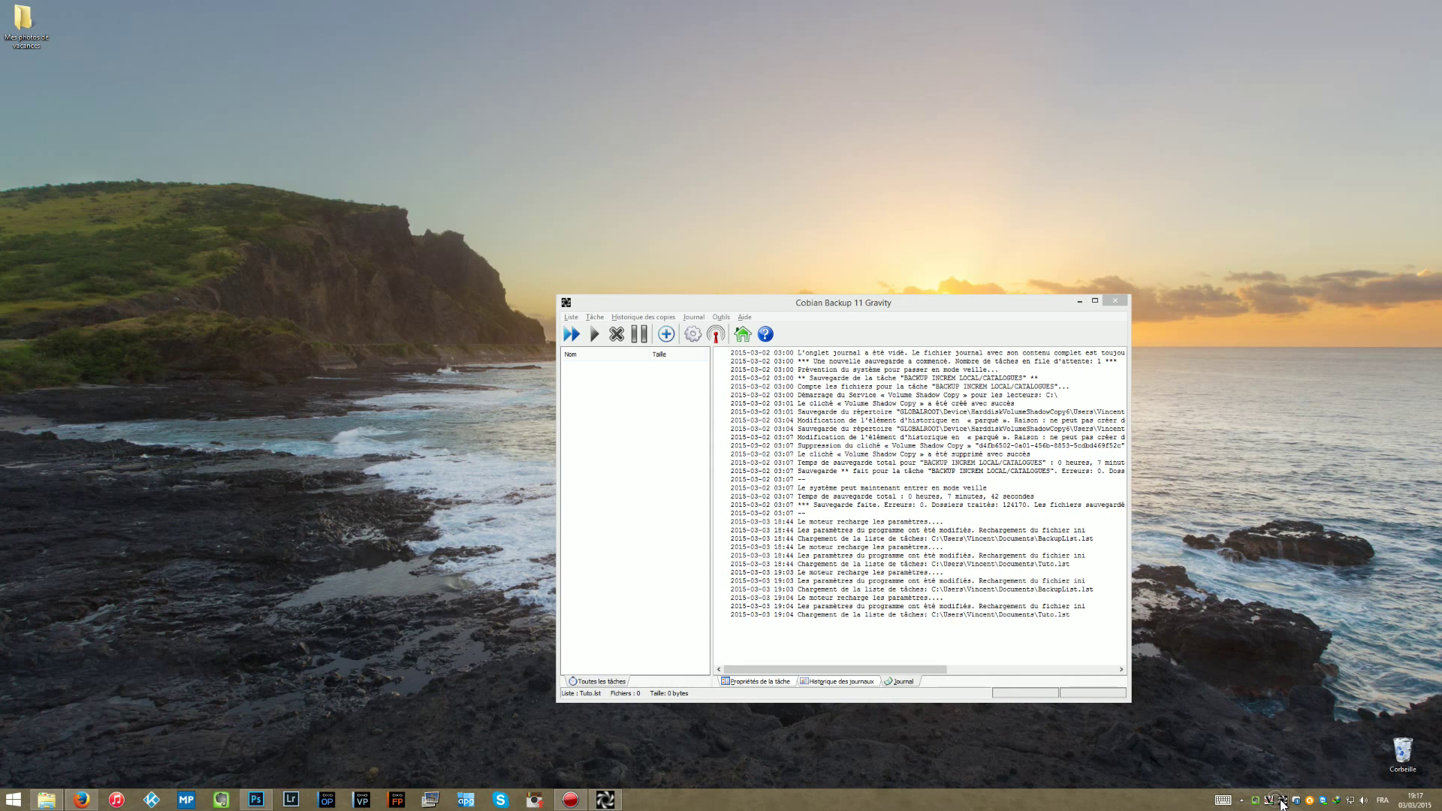
pyautogui.moveTo(720, 301); pyautogui.dragTo(531, 206)
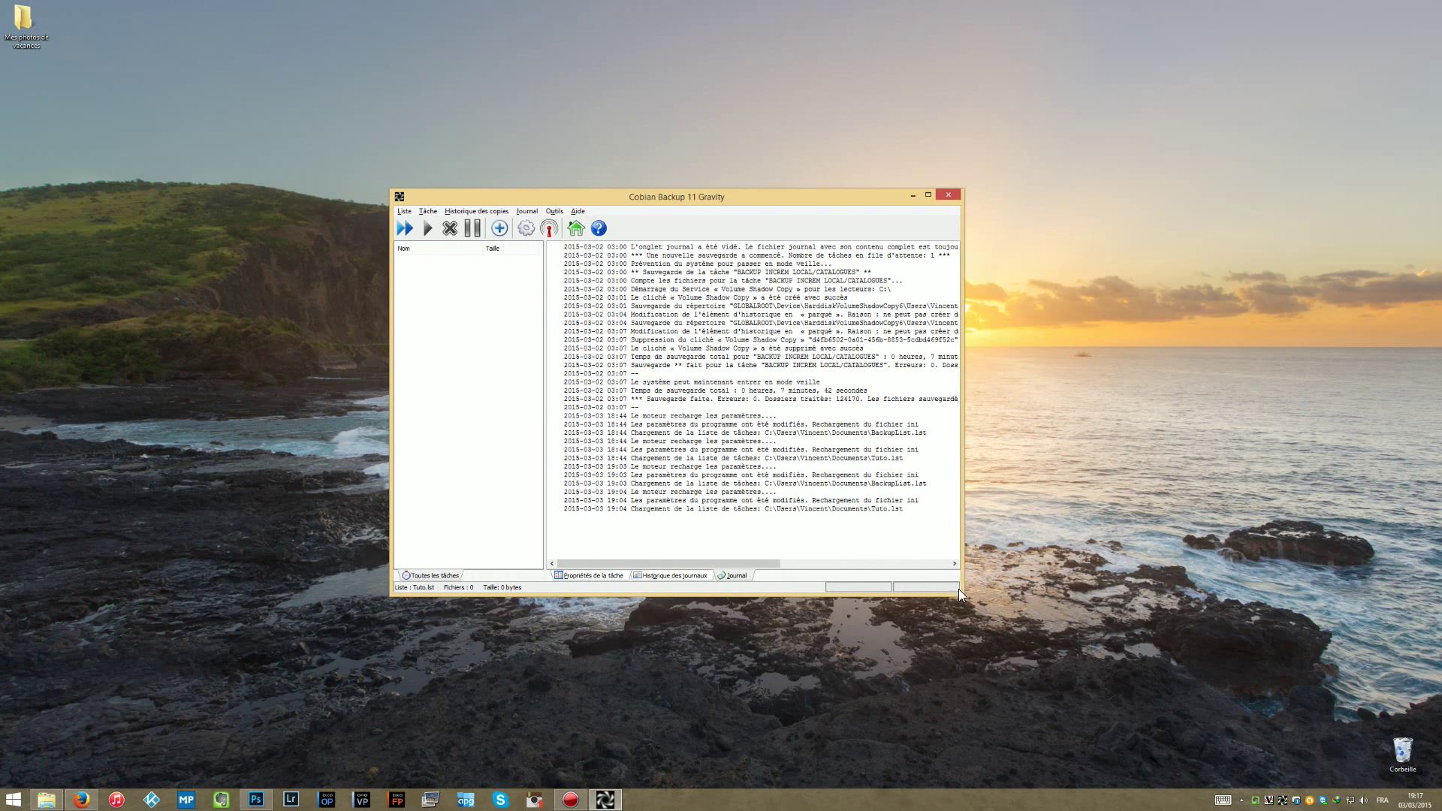
pyautogui.moveTo(959, 590); pyautogui.dragTo(1012, 656)
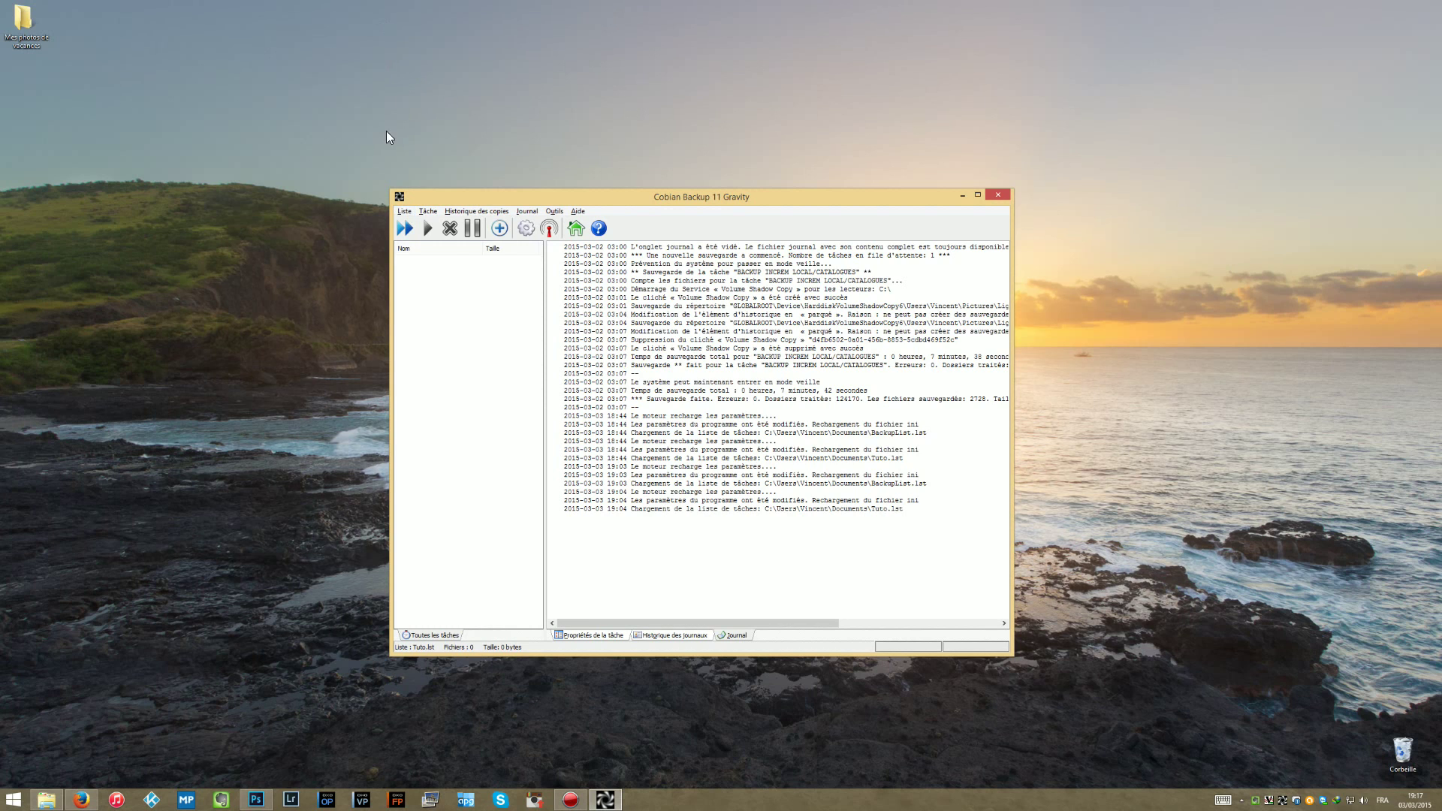
pyautogui.click(404, 212)
pyautogui.click(406, 210)
pyautogui.moveTo(390, 186); pyautogui.dragTo(351, 175)
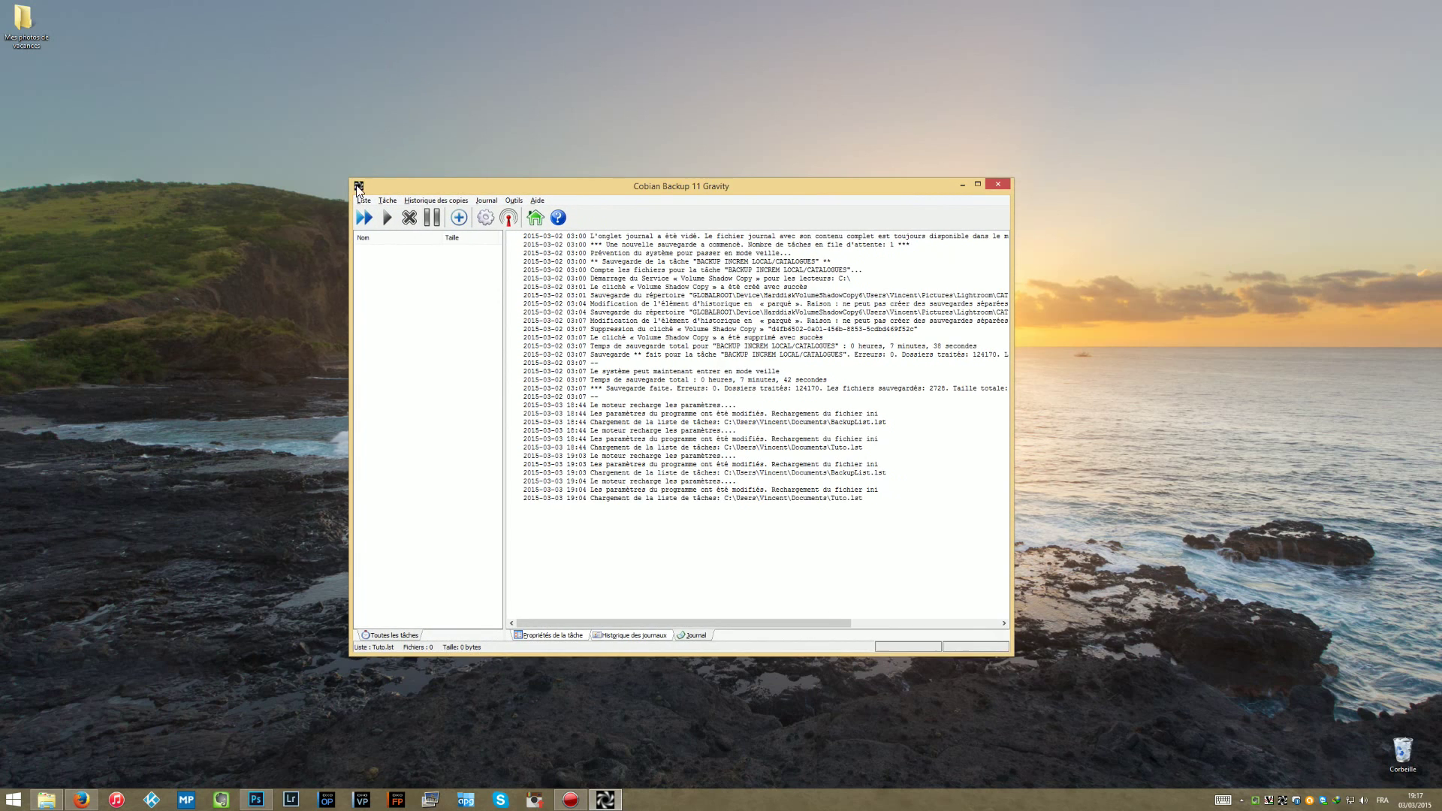
pyautogui.click(369, 199)
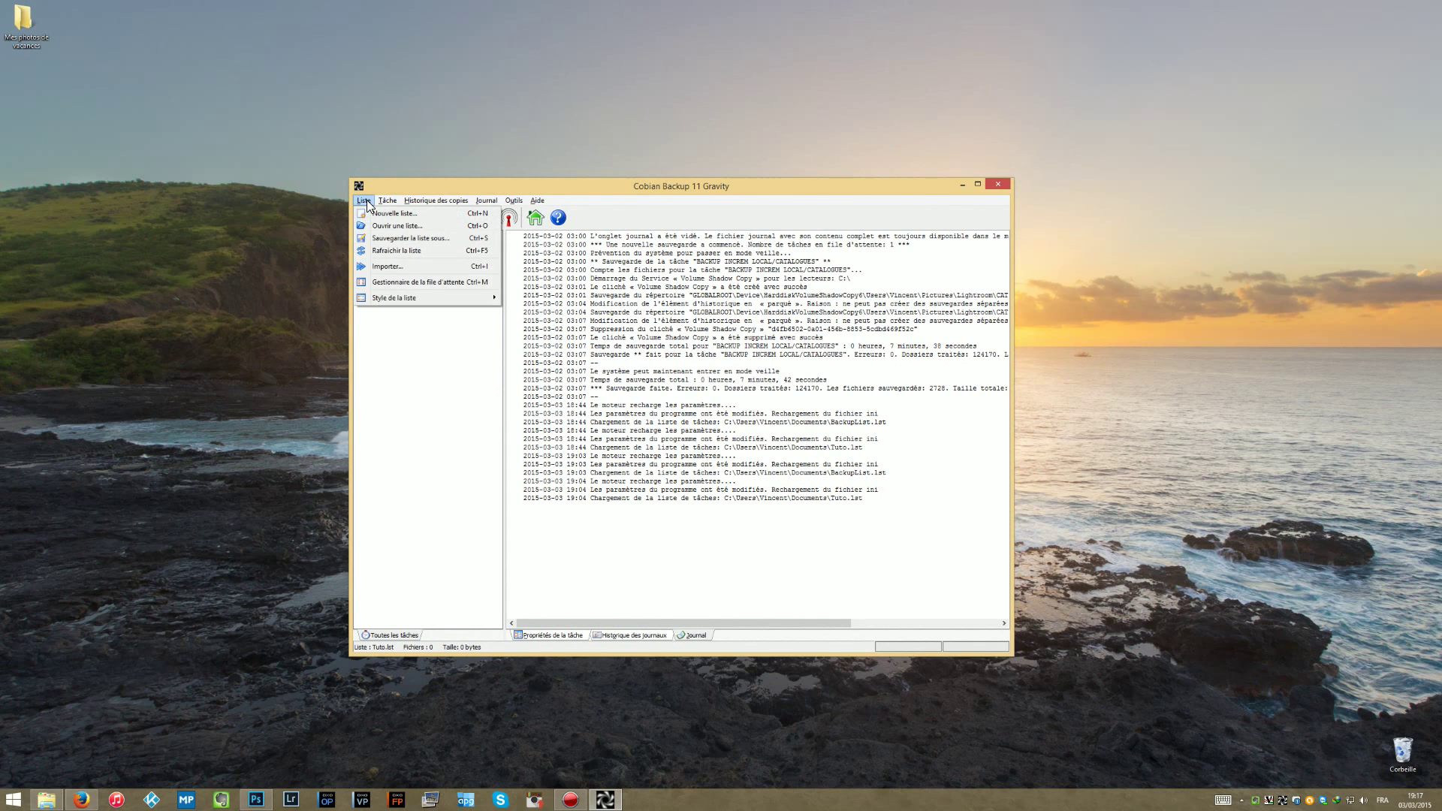
pyautogui.click(367, 200)
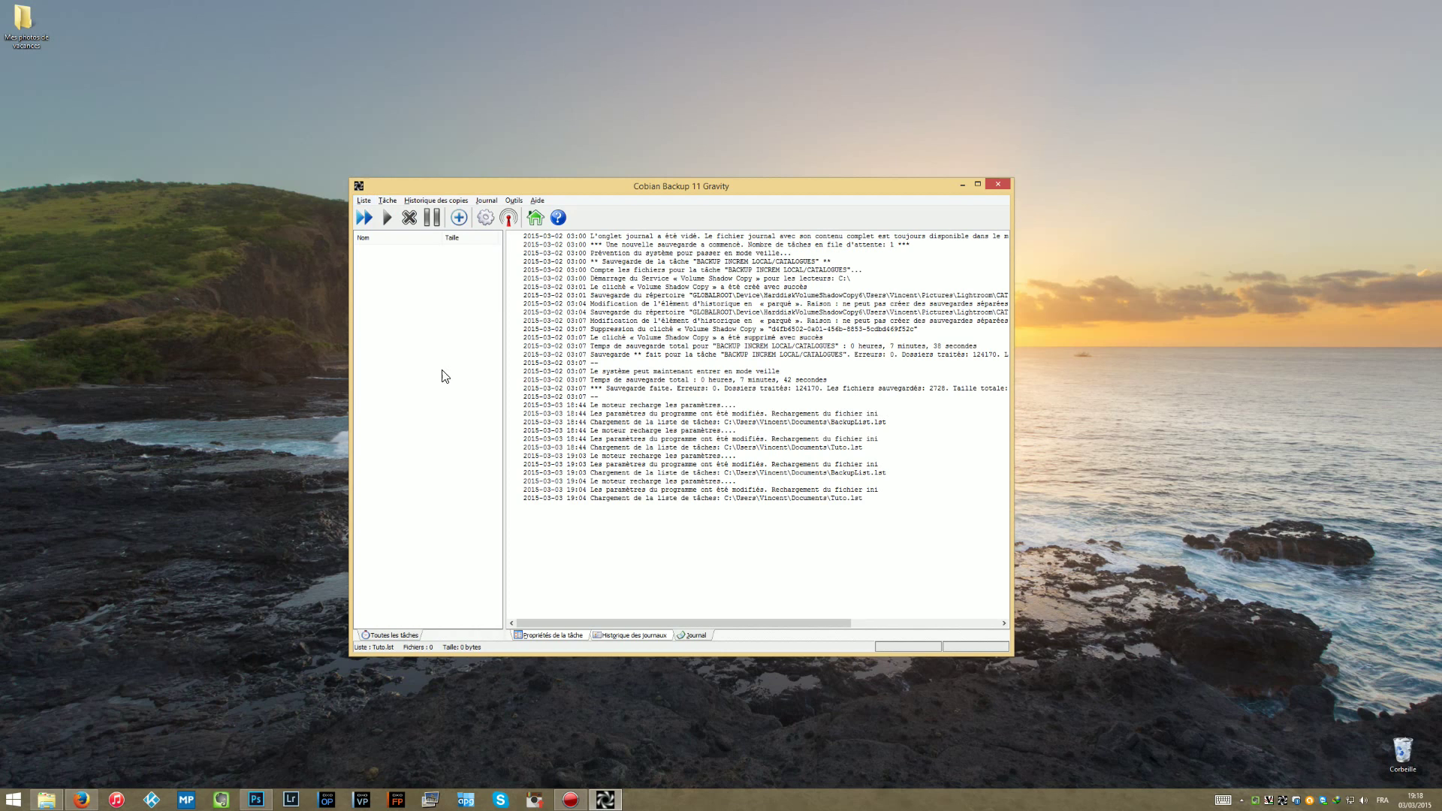
pyautogui.rightClick(423, 359)
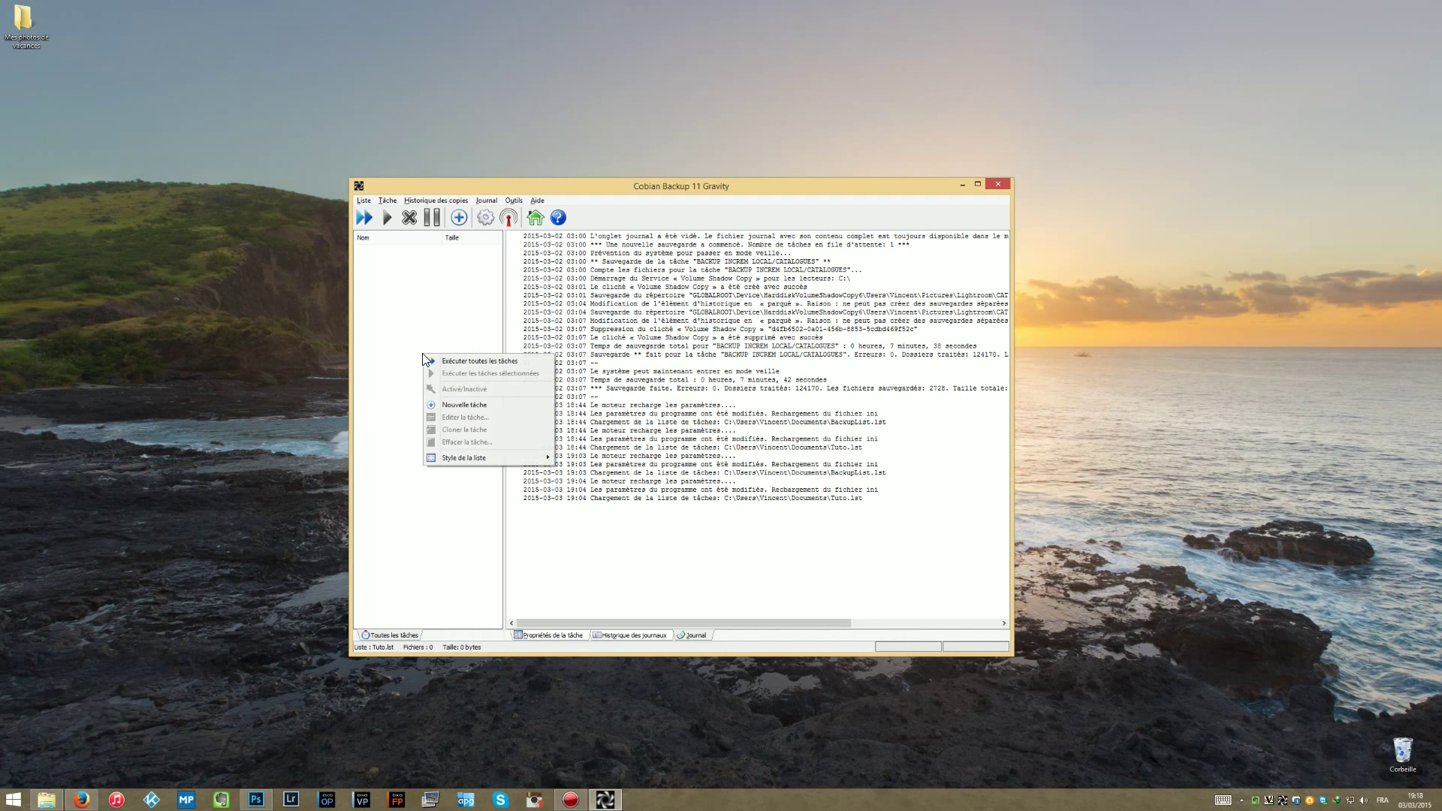
pyautogui.click(461, 337)
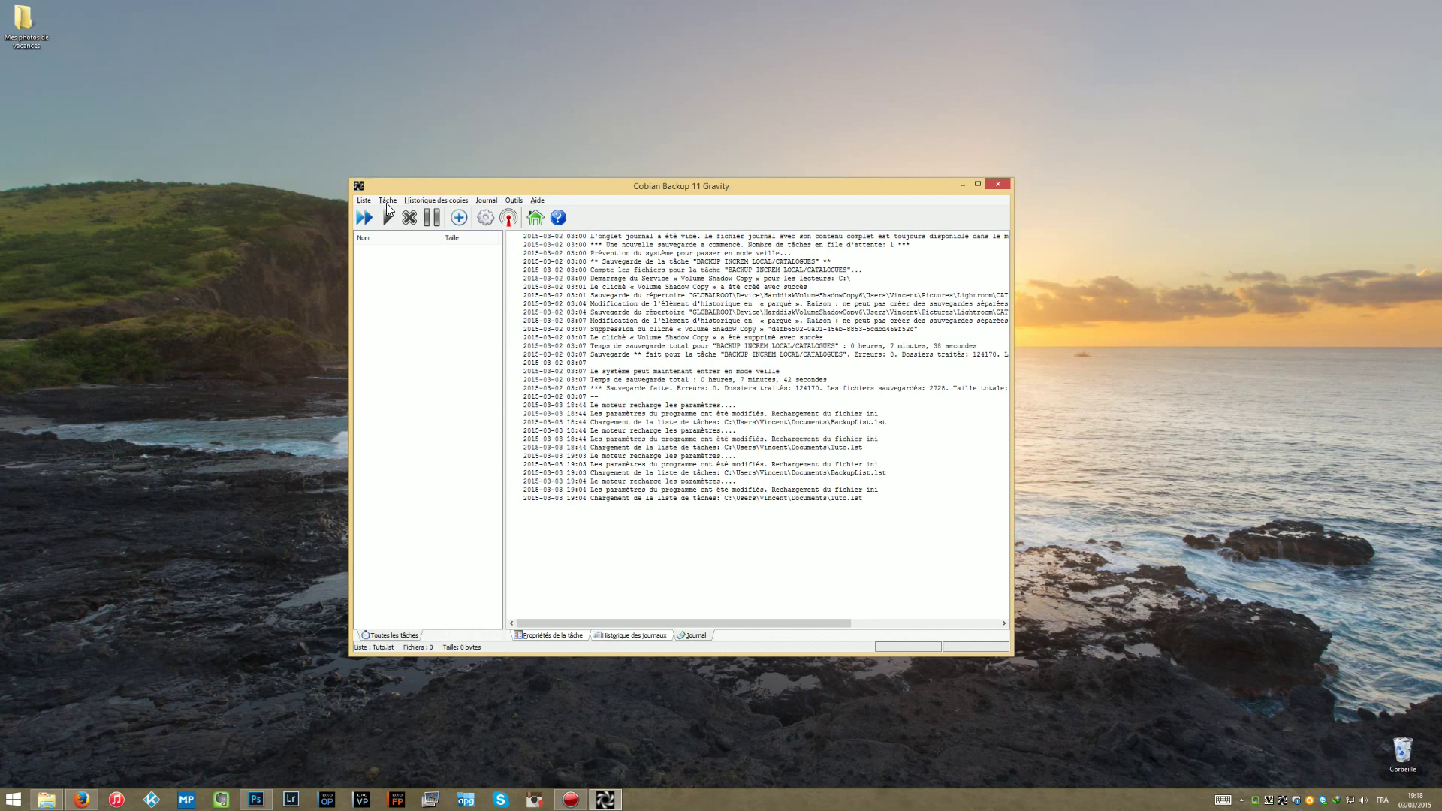
pyautogui.click(388, 202)
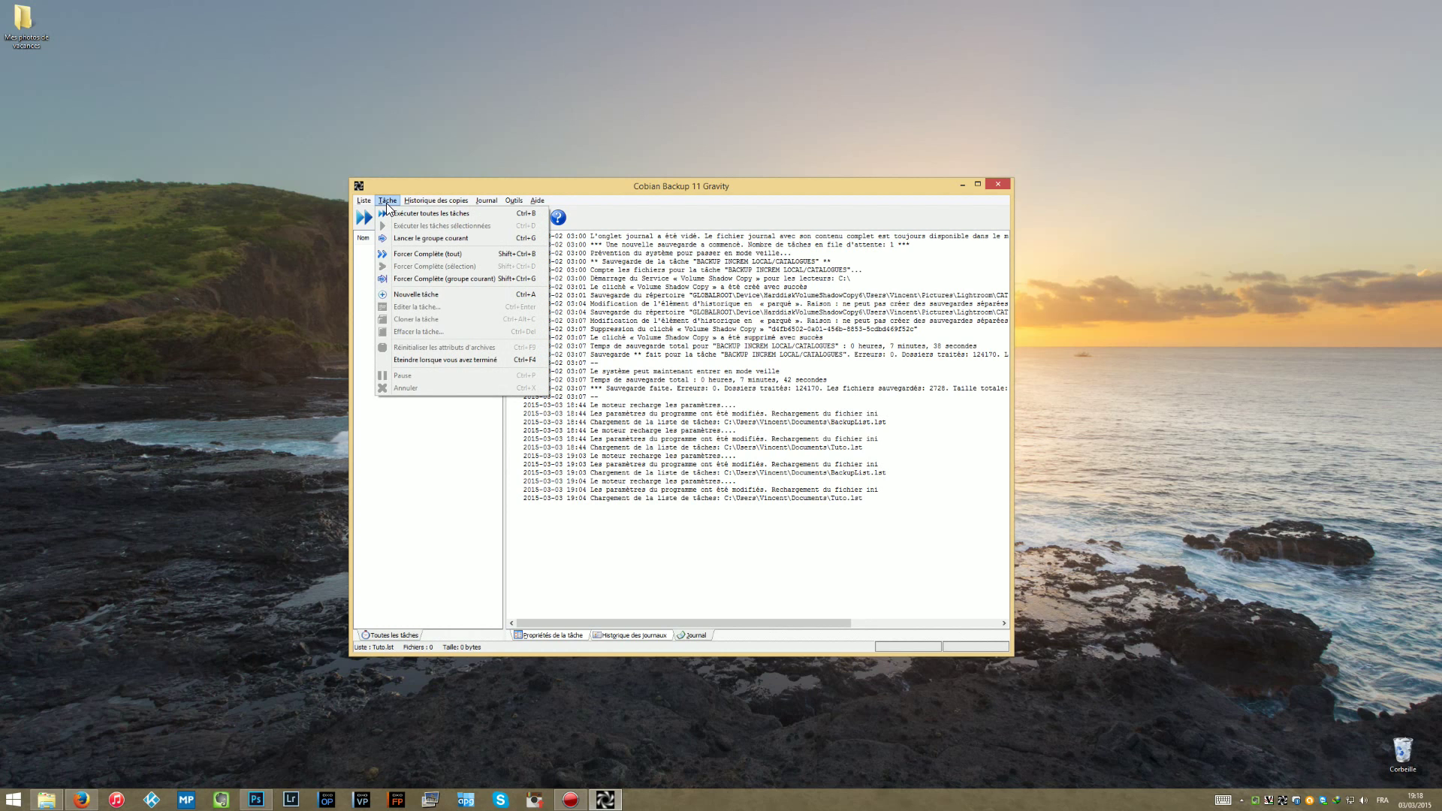
pyautogui.click(365, 194)
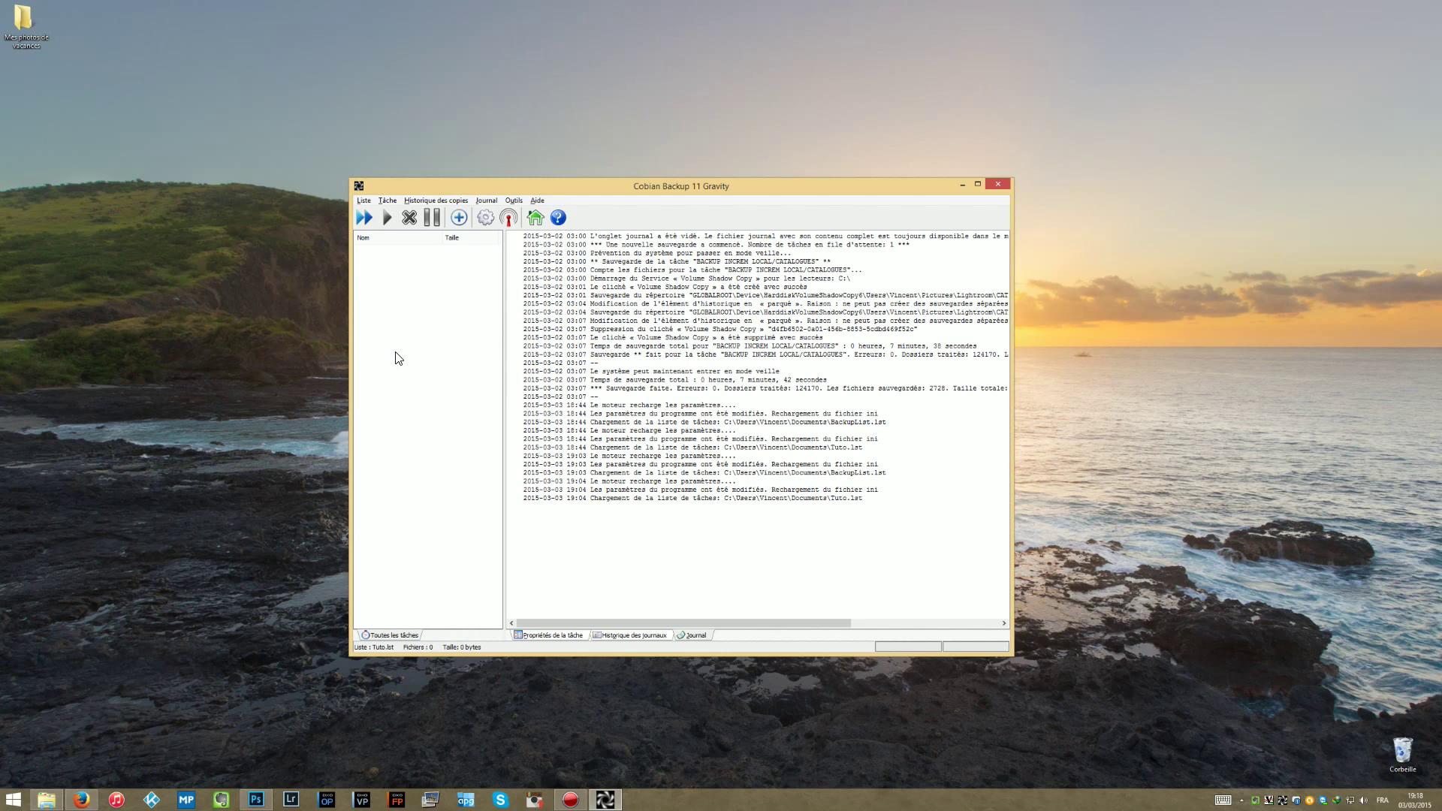
pyautogui.click(365, 201)
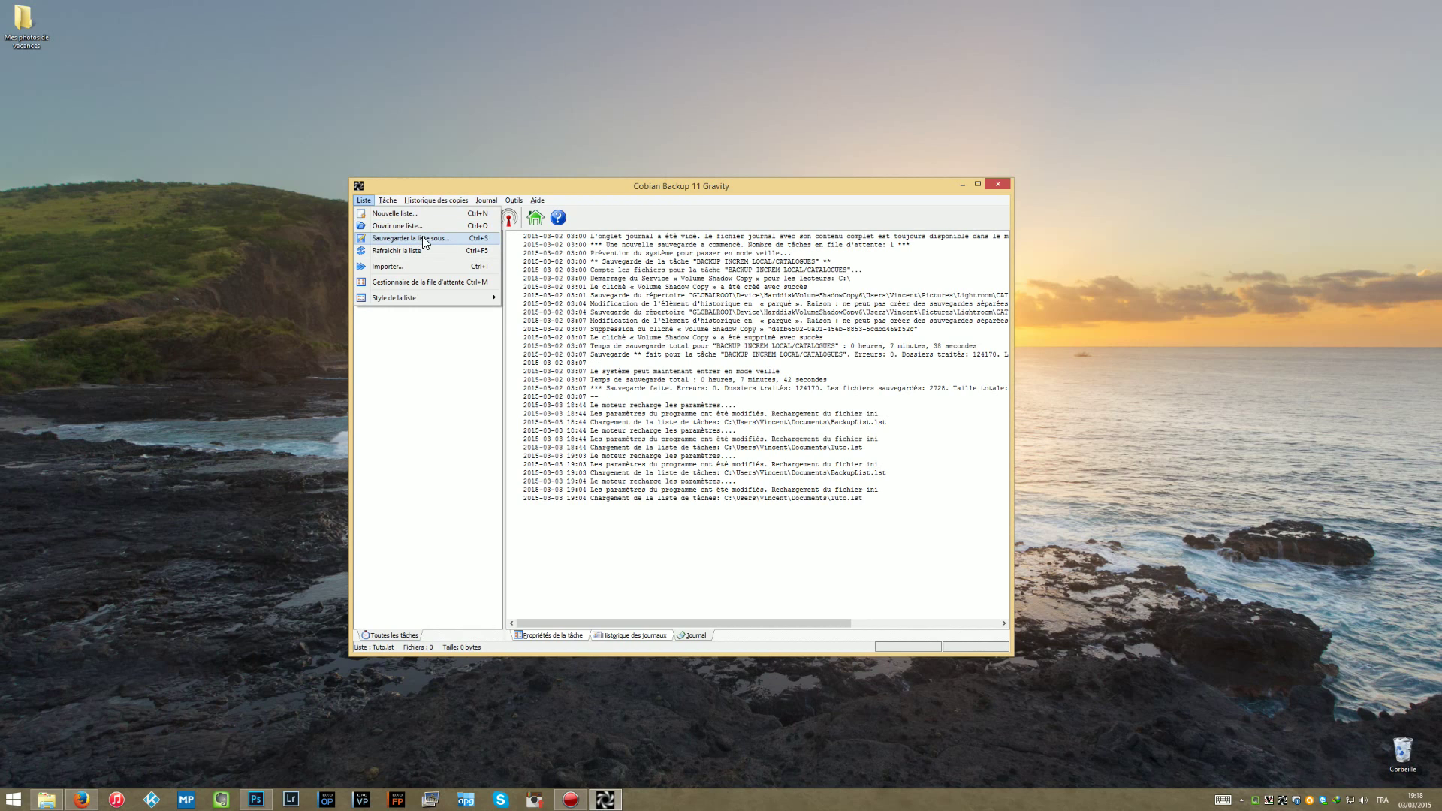
pyautogui.click(413, 351)
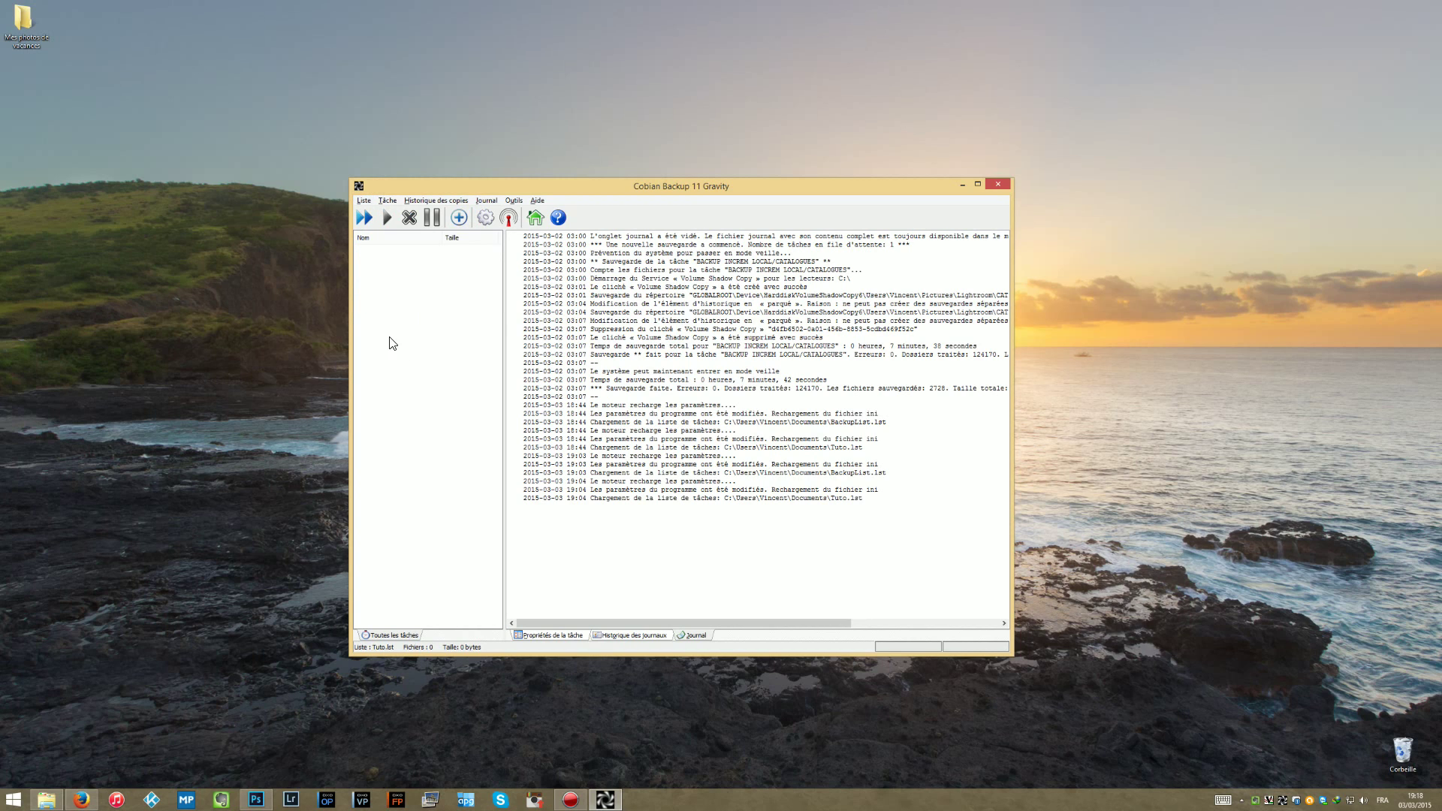
# Save the current task list on the desktop (Bureau) under the file name Tuto.
pyautogui.click(365, 200)
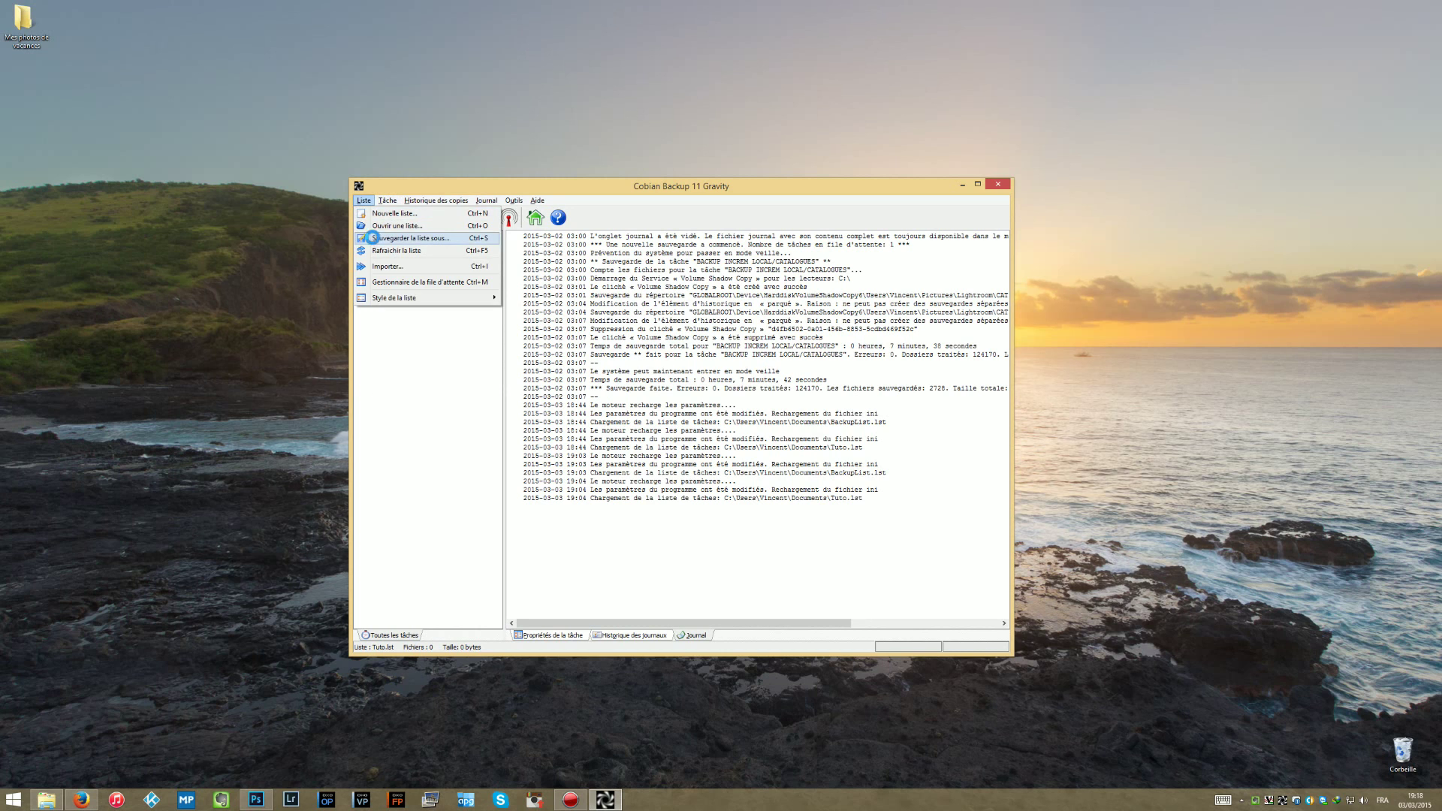
pyautogui.click(376, 238)
pyautogui.scroll(2, 440, 354)
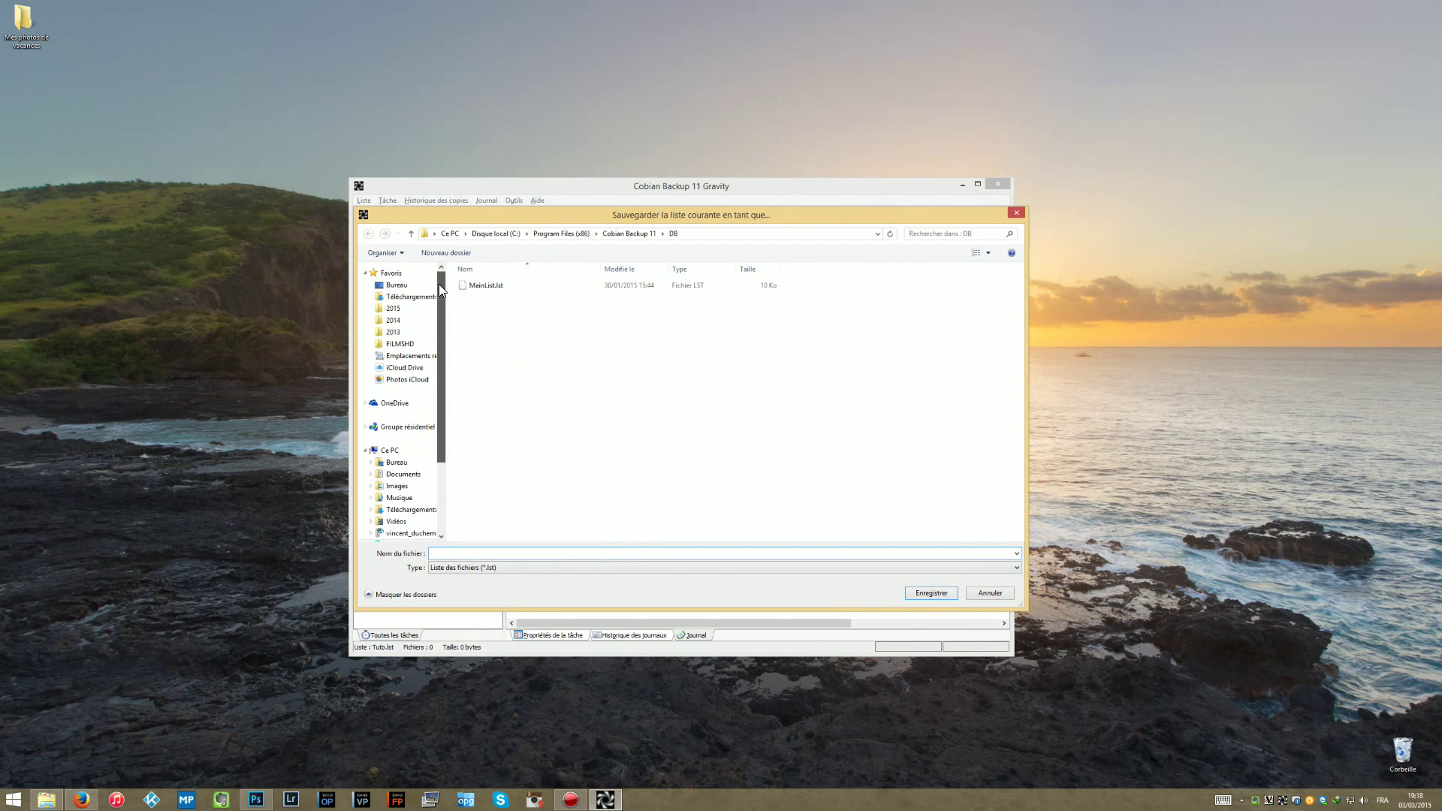
pyautogui.click(397, 285)
pyautogui.click(530, 553)
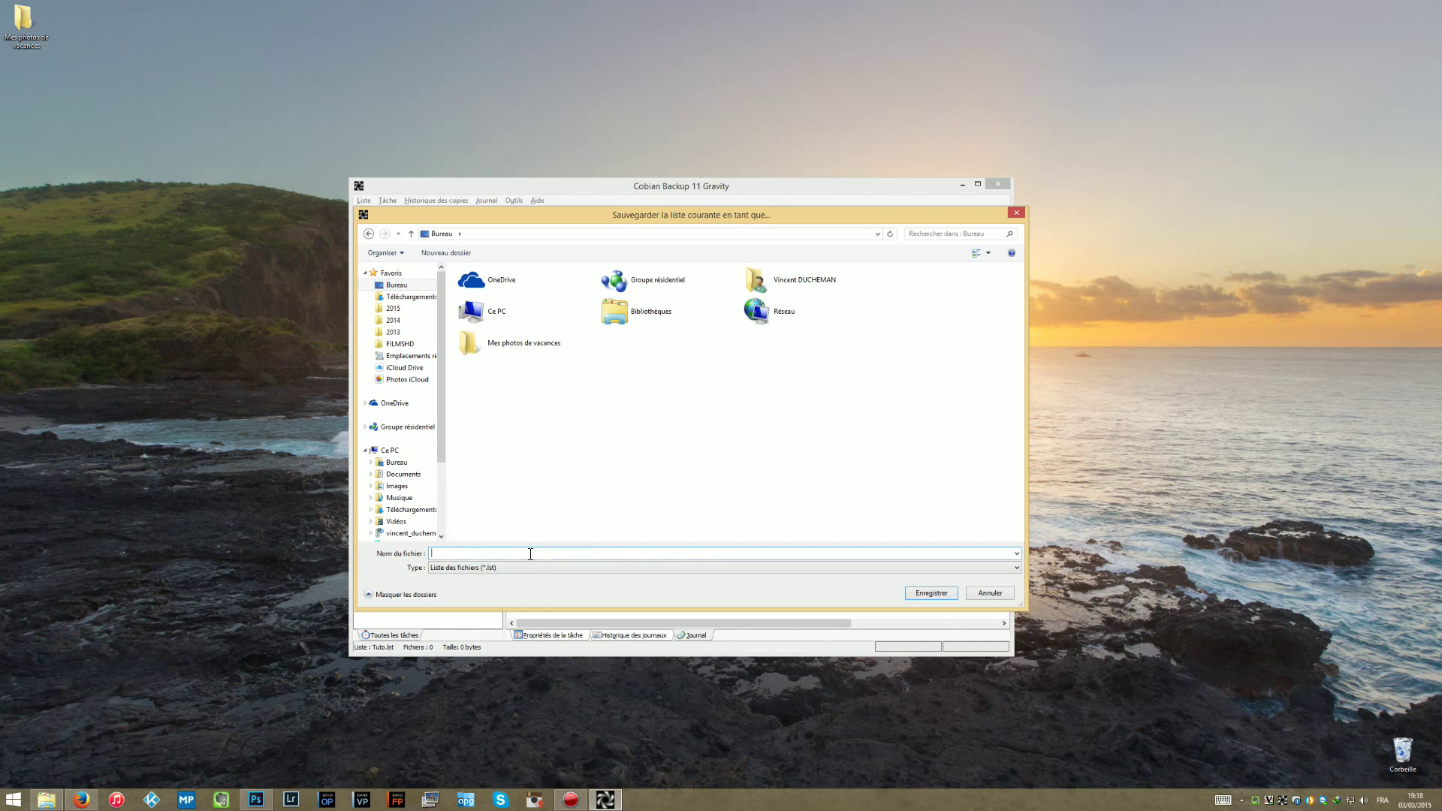
pyautogui.write('Tuto')
pyautogui.press('Return')
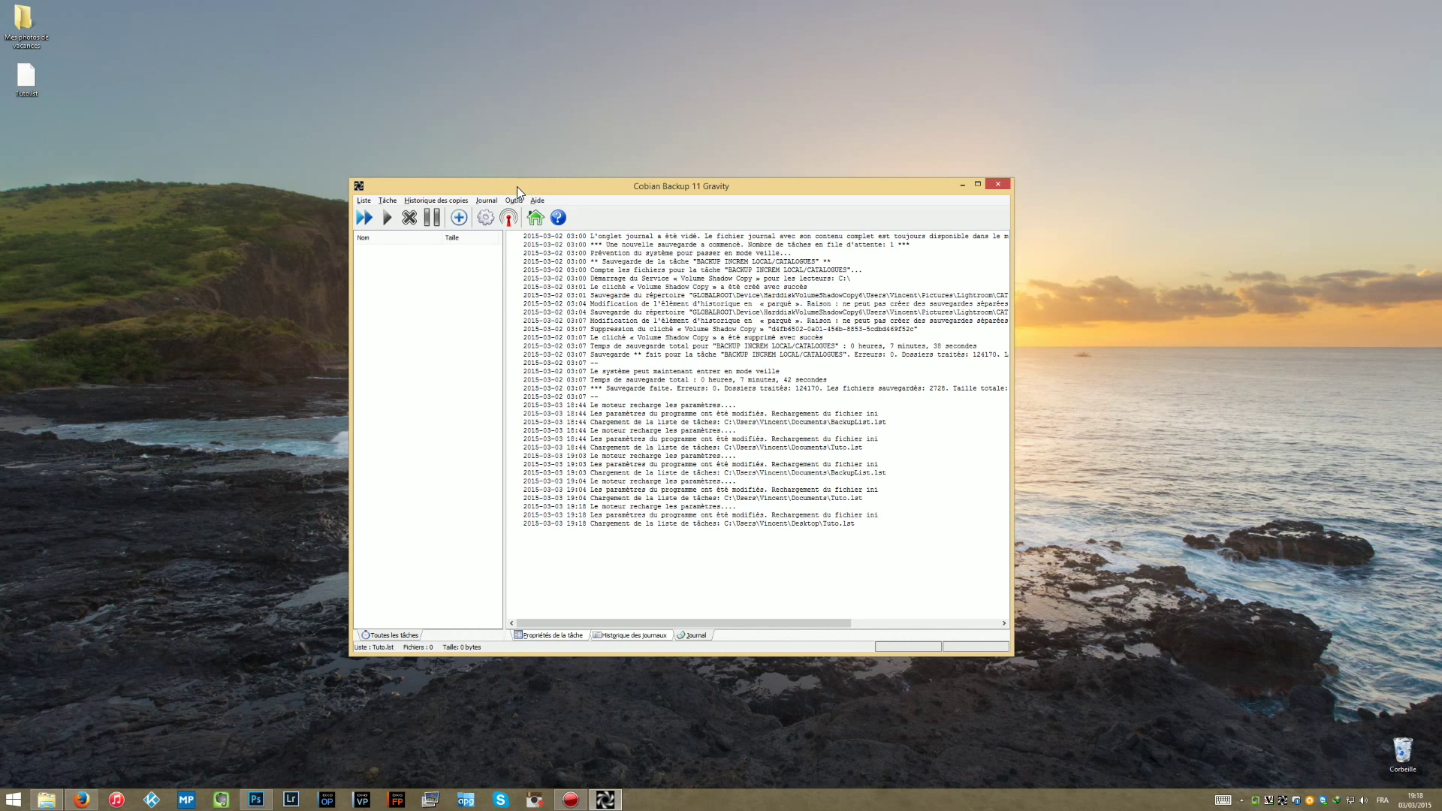
# Create a new backup task and name it PHOTOS.
pyautogui.moveTo(517, 186); pyautogui.dragTo(658, 173)
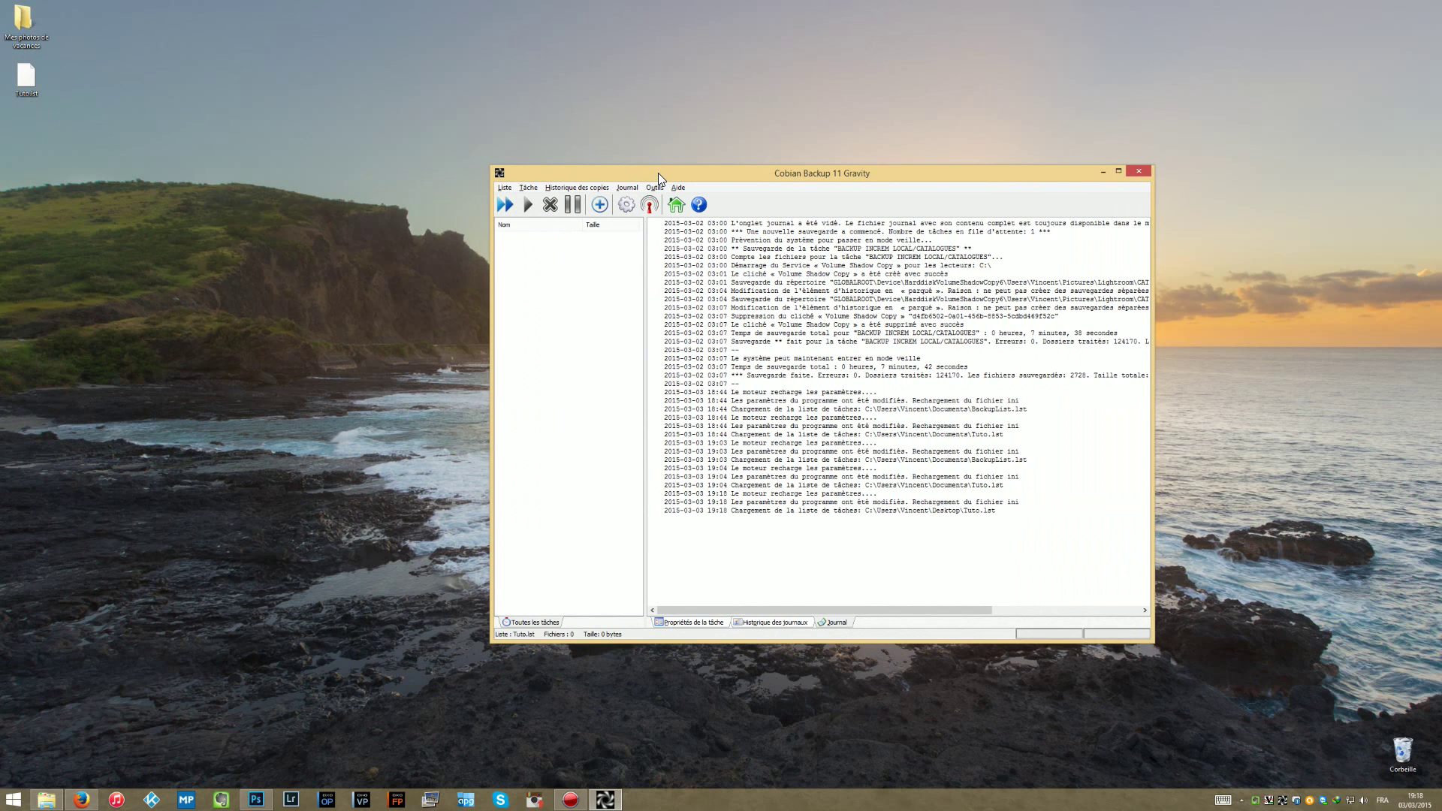
pyautogui.click(532, 190)
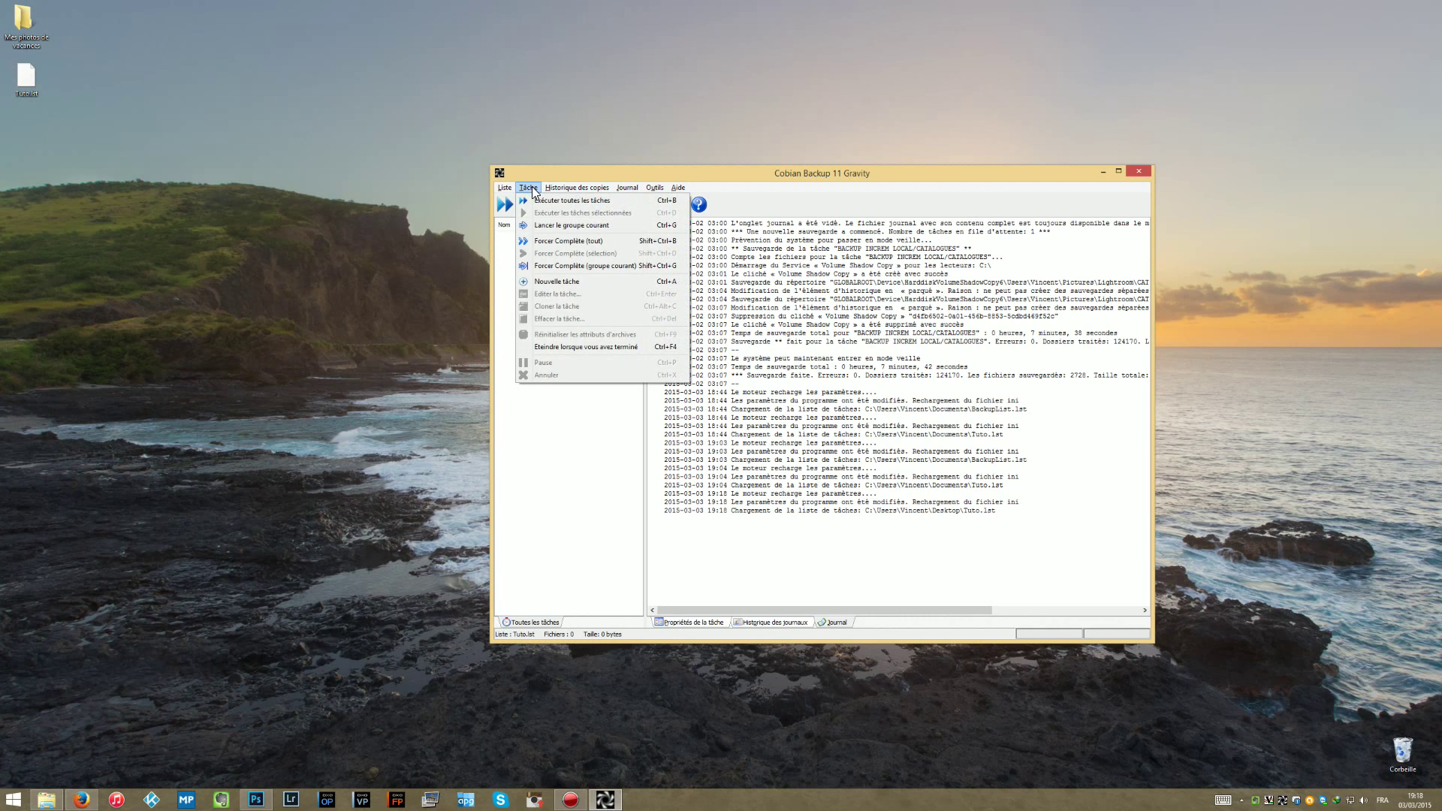
pyautogui.click(556, 280)
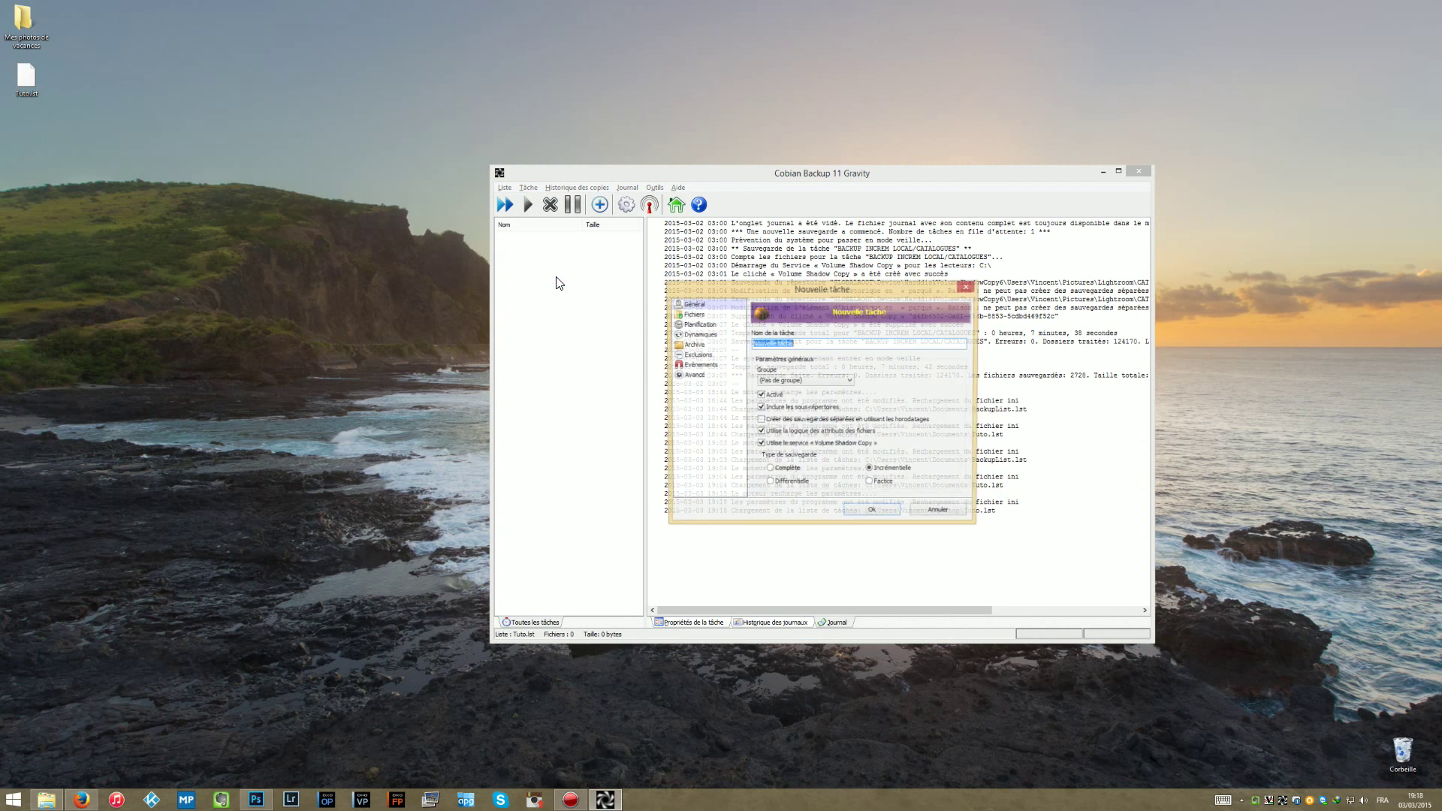
pyautogui.moveTo(779, 287)
pyautogui.mouseDown()
pyautogui.moveTo(681, 347)
pyautogui.moveTo(784, 352)
pyautogui.moveTo(770, 361)
pyautogui.moveTo(750, 330)
pyautogui.moveTo(756, 286)
pyautogui.mouseUp()
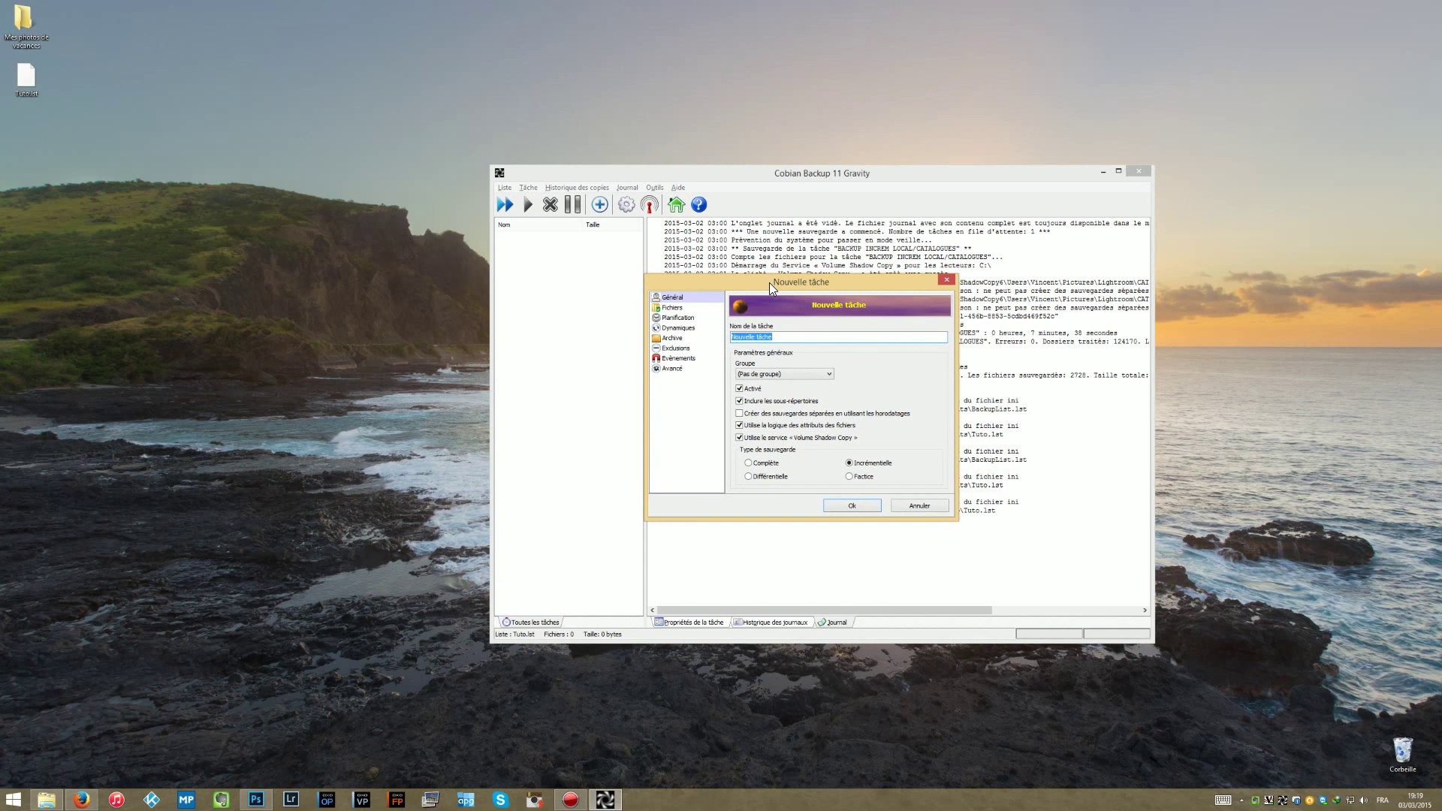
pyautogui.write('Photo')
pyautogui.press('BackSpace')
pyautogui.press('BackSpace')
pyautogui.press('BackSpace')
pyautogui.press('BackSpace')
pyautogui.write('HOTOS')
# Leave the PHOTOS task without a group, choose the Incrémentielle backup type, and open its source and destination file settings.
pyautogui.click(784, 372)
pyautogui.click(784, 372)
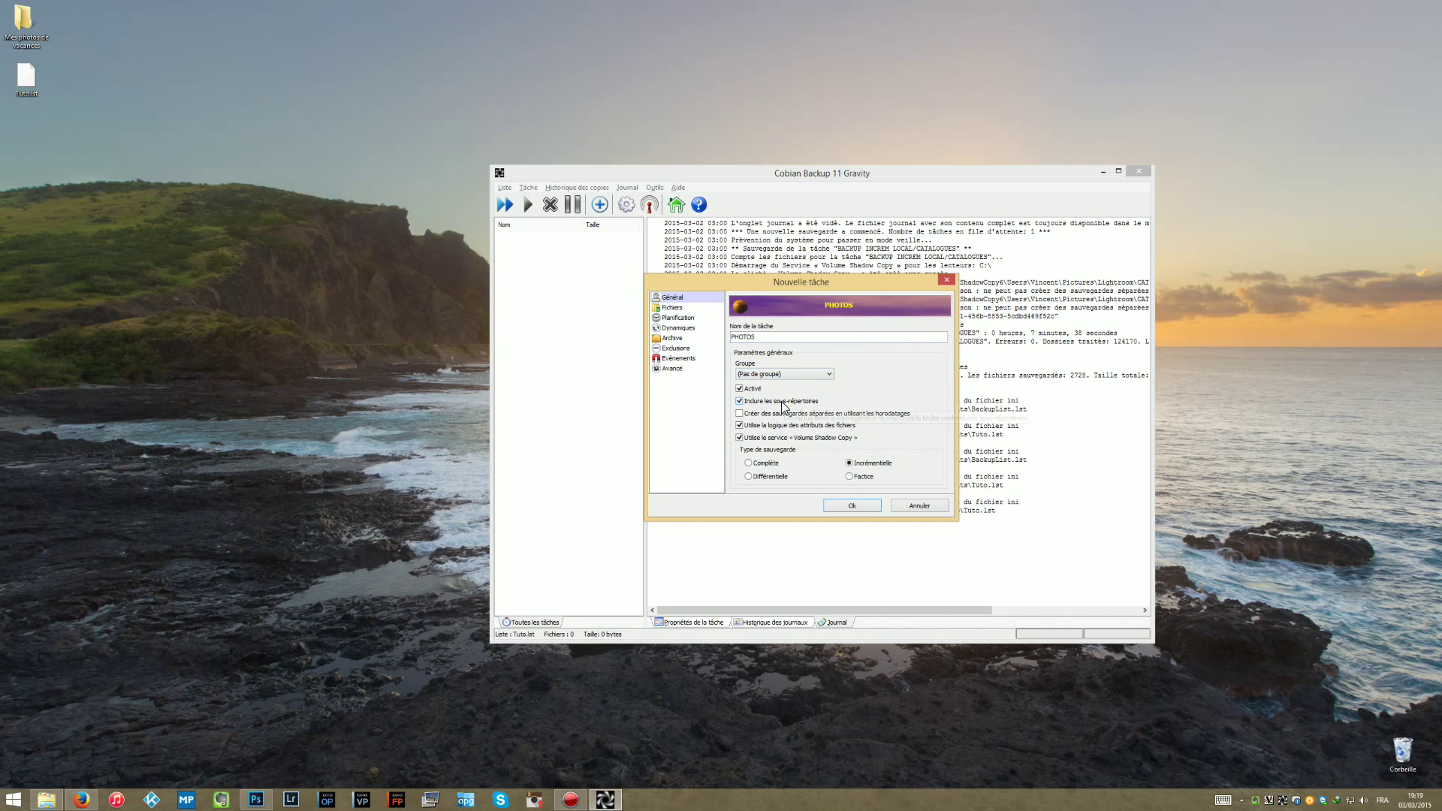
pyautogui.moveTo(781, 401)
pyautogui.click(860, 462)
pyautogui.click(671, 309)
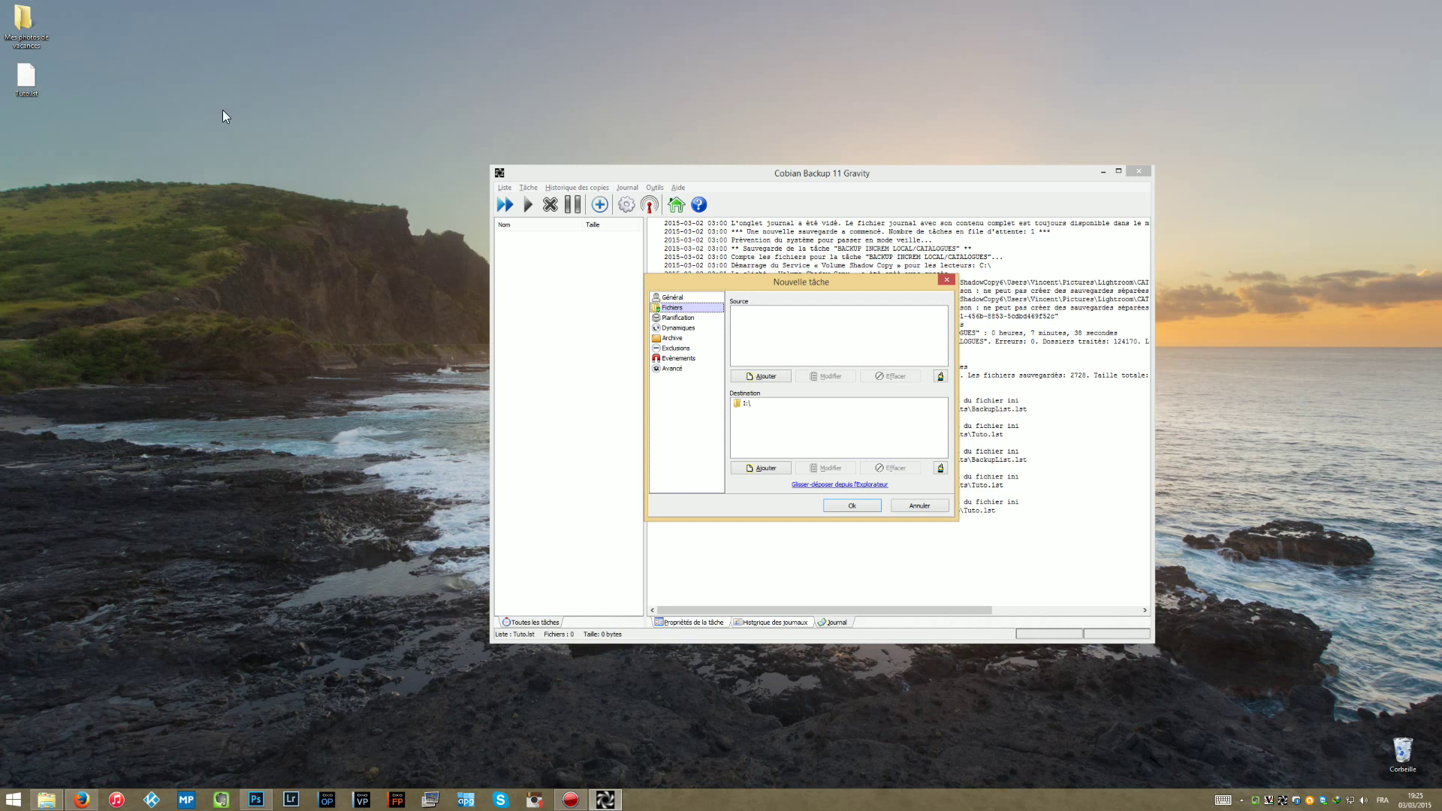
# Check the desktop folder Mes photos de vacances, and open the PHOTOS folder on 4TO DISK 1 (E:) in File Explorer.
pyautogui.doubleClick(33, 38)
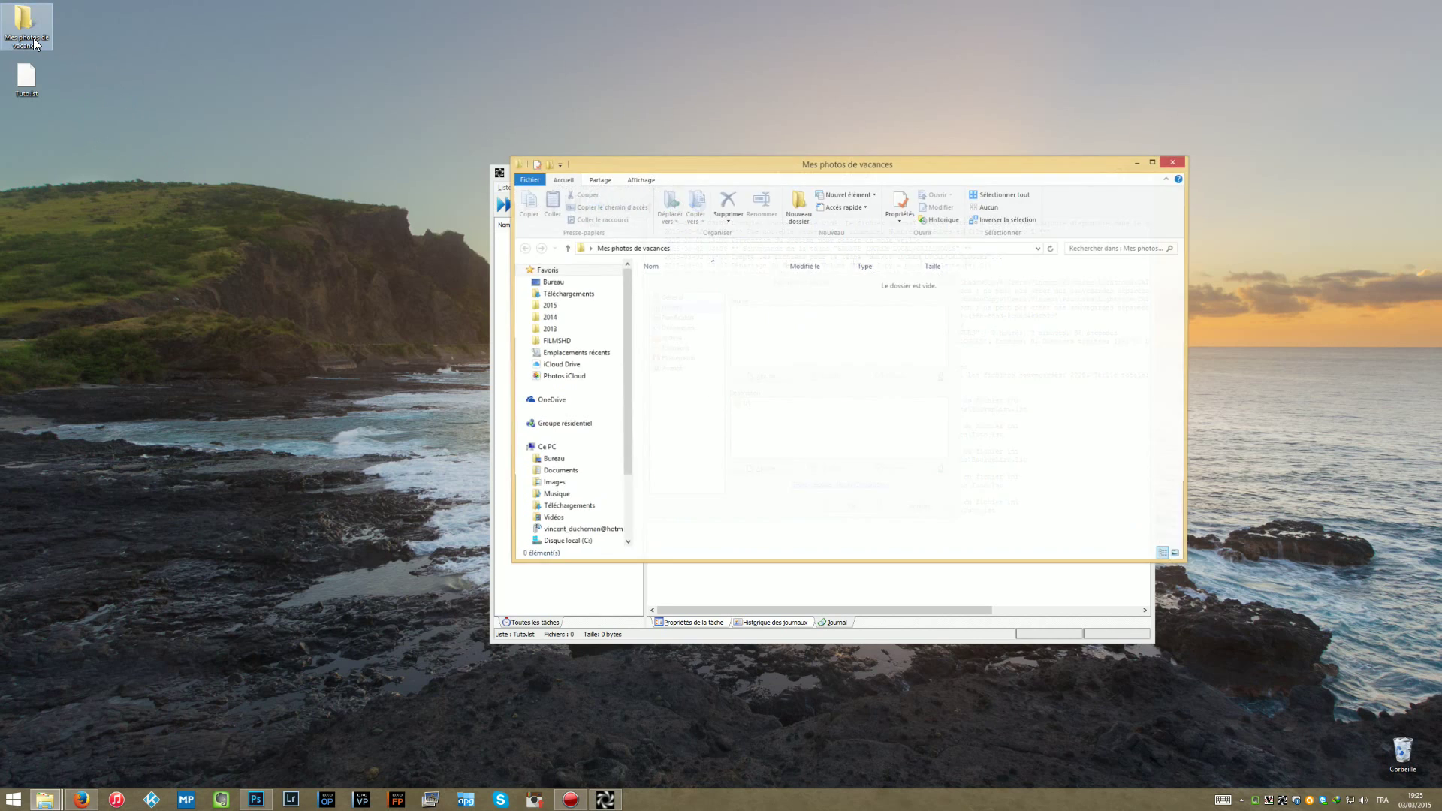
pyautogui.click(1169, 162)
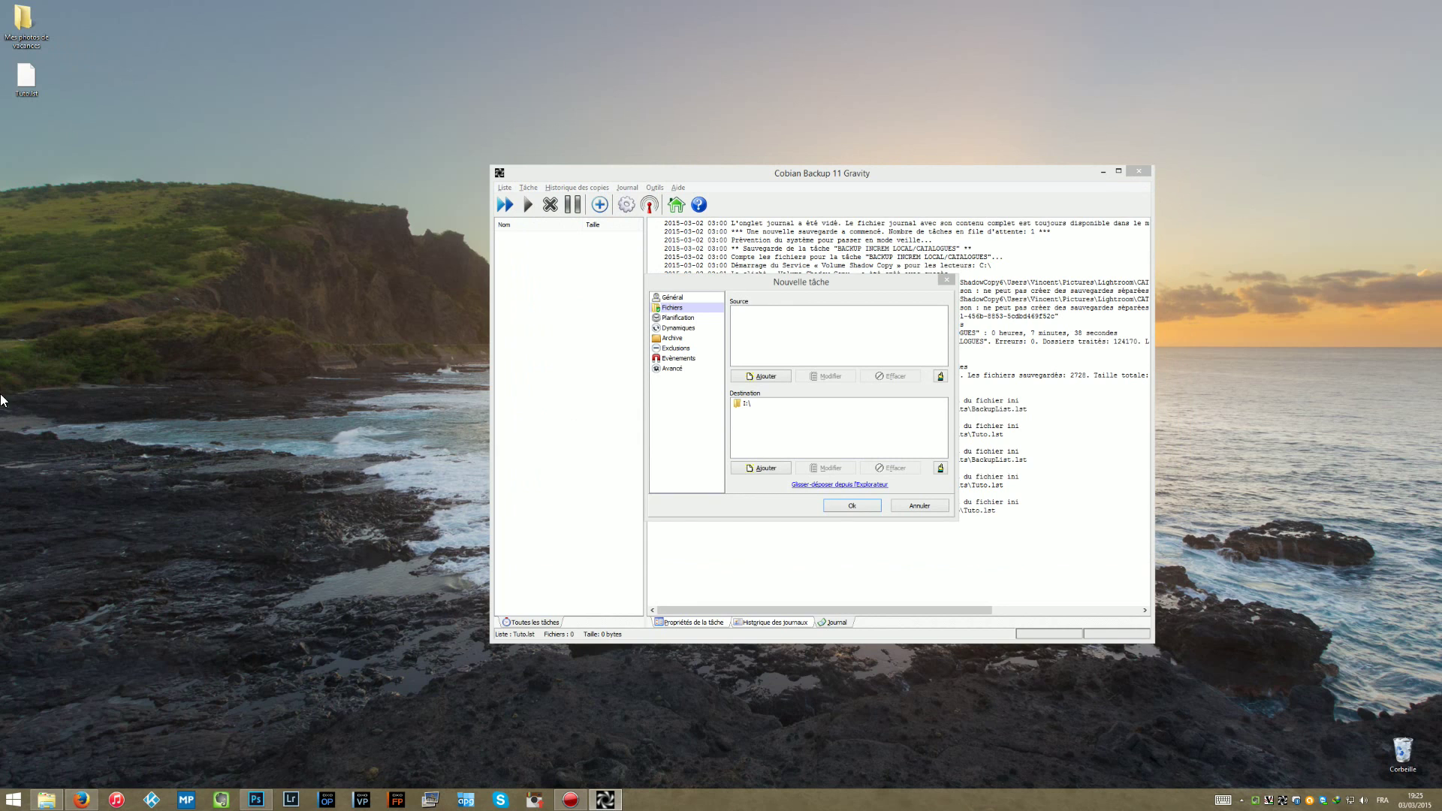
pyautogui.click(13, 800)
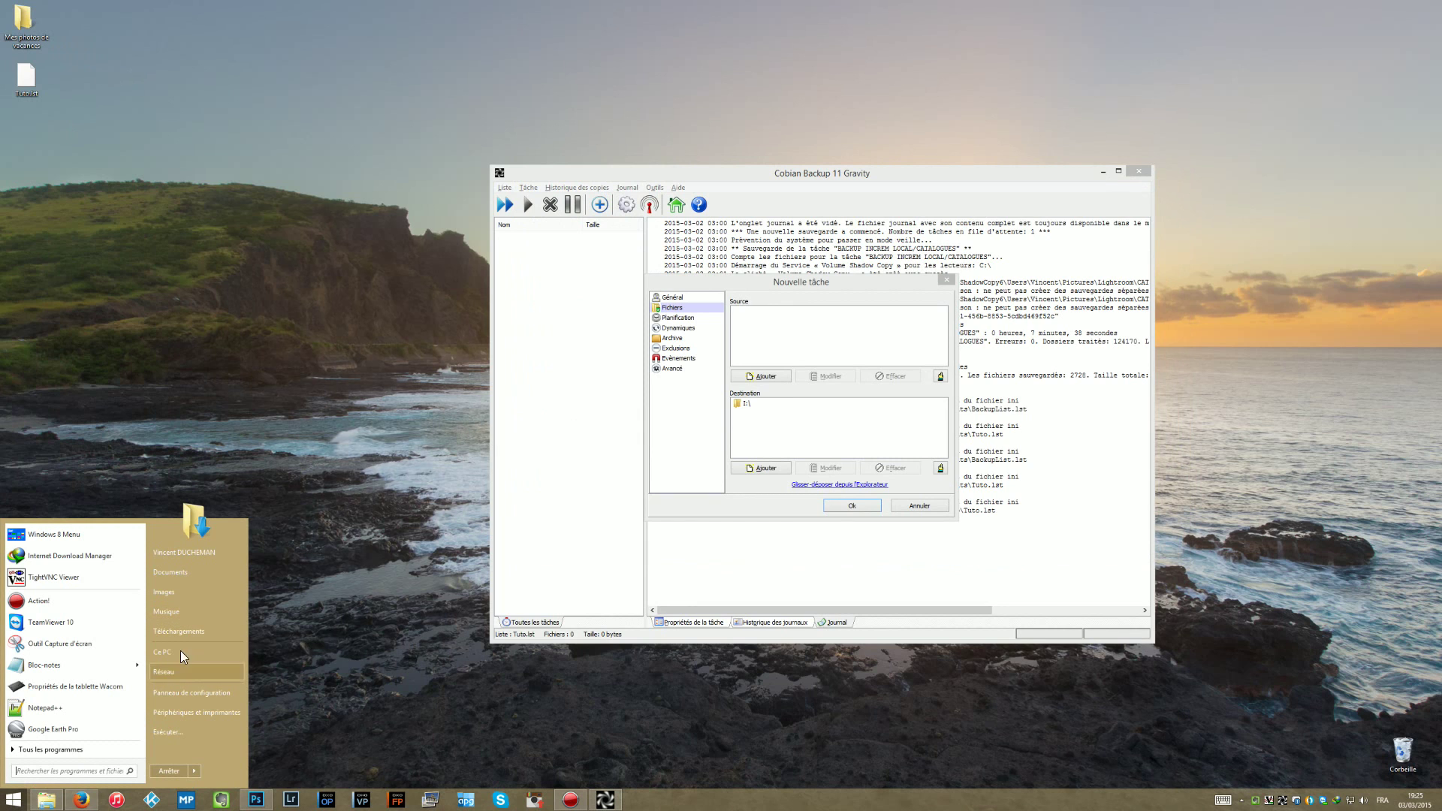
pyautogui.click(180, 652)
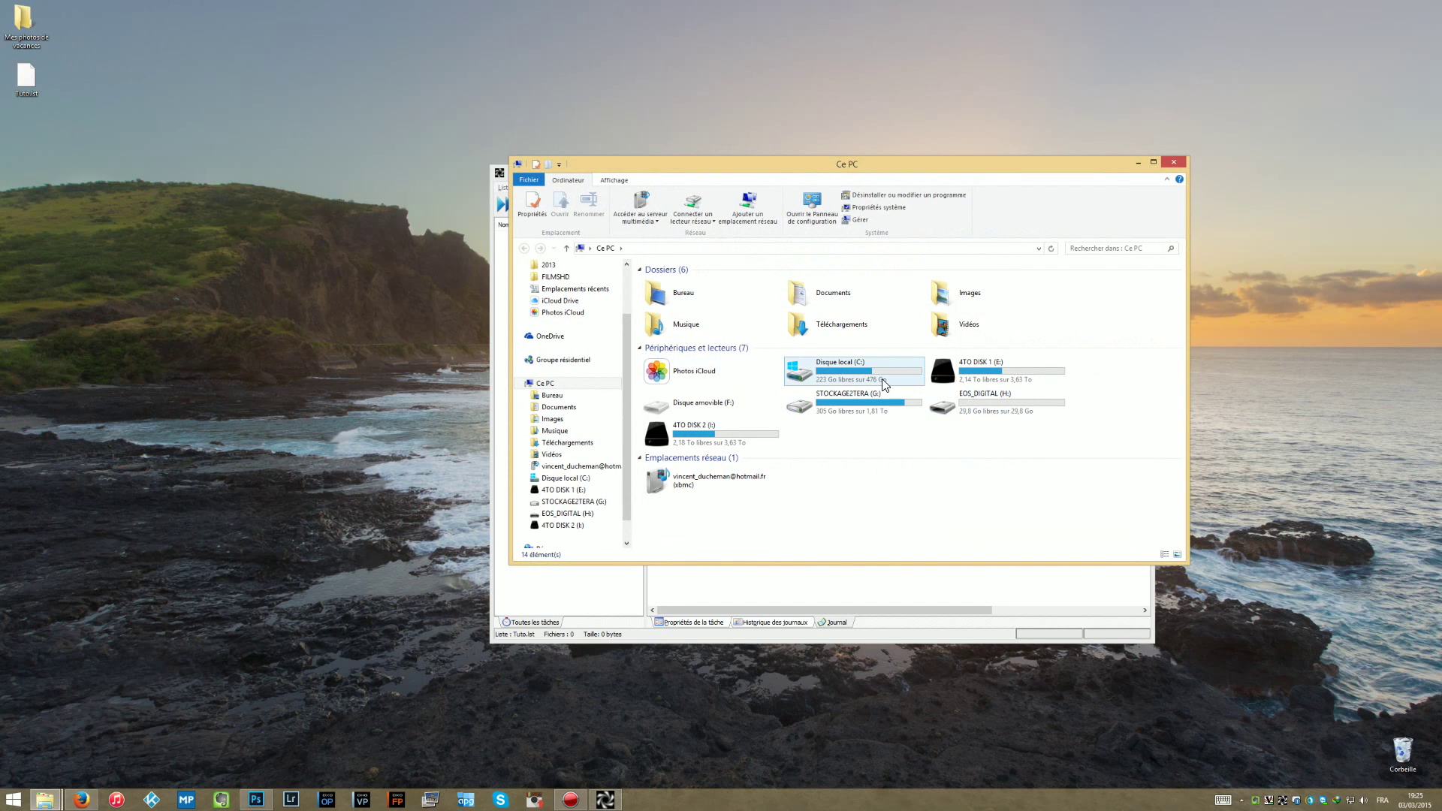
pyautogui.doubleClick(981, 384)
pyautogui.doubleClick(831, 337)
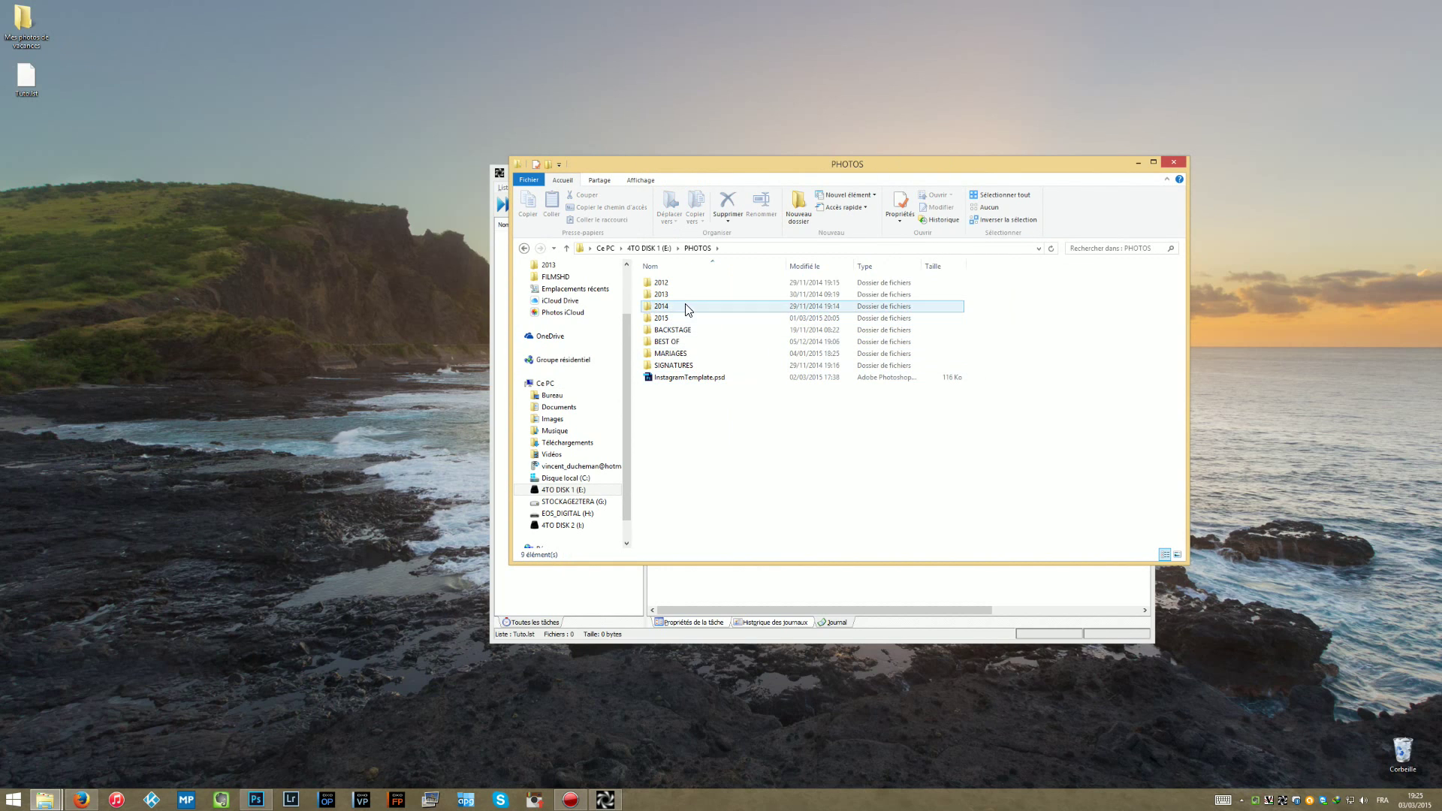
# Examine the BEST OF folder and the Instagram folder inside 2014's WEB folder, ending back in WEB.
pyautogui.doubleClick(680, 342)
pyautogui.click(524, 248)
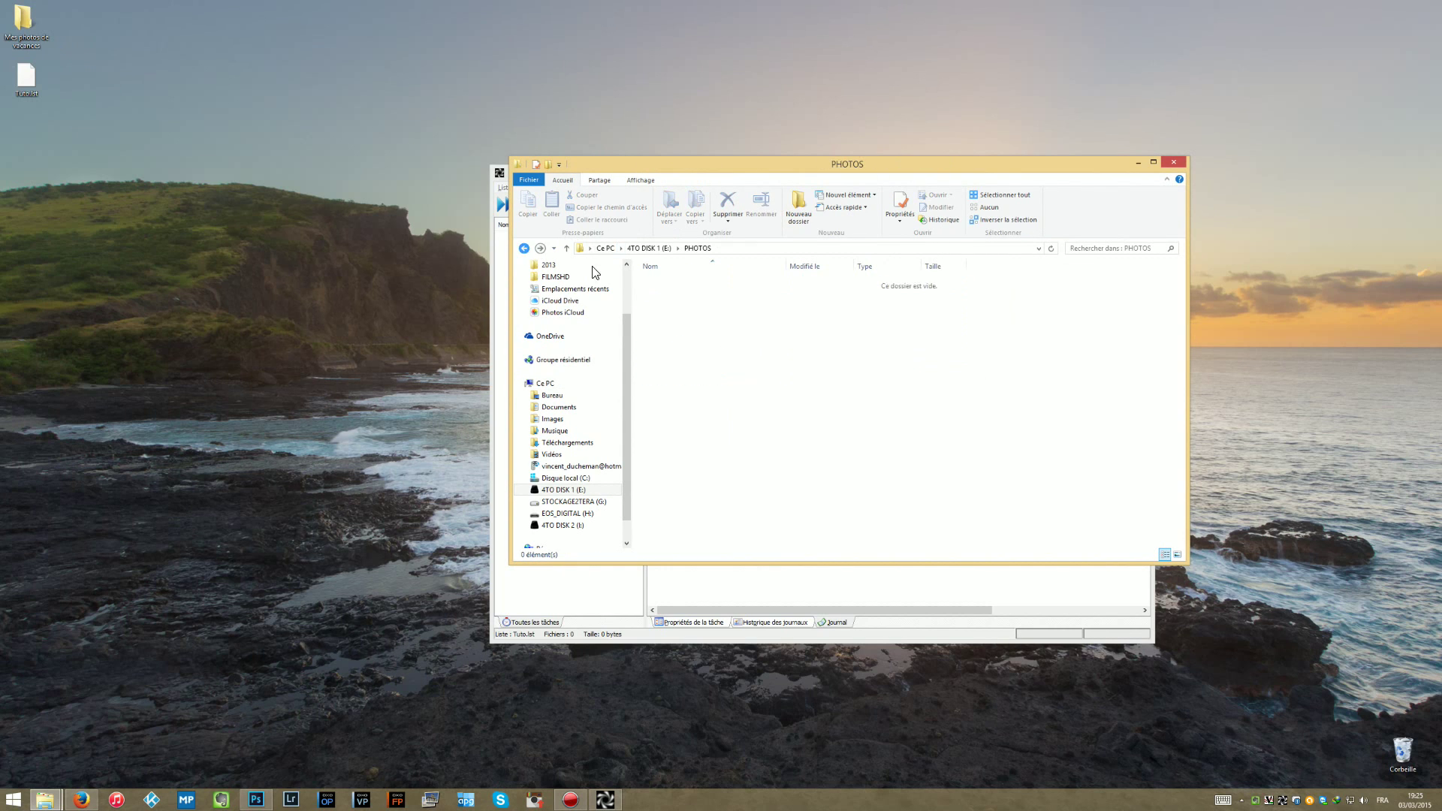
pyautogui.click(663, 308)
pyautogui.doubleClick(663, 308)
pyautogui.doubleClick(696, 292)
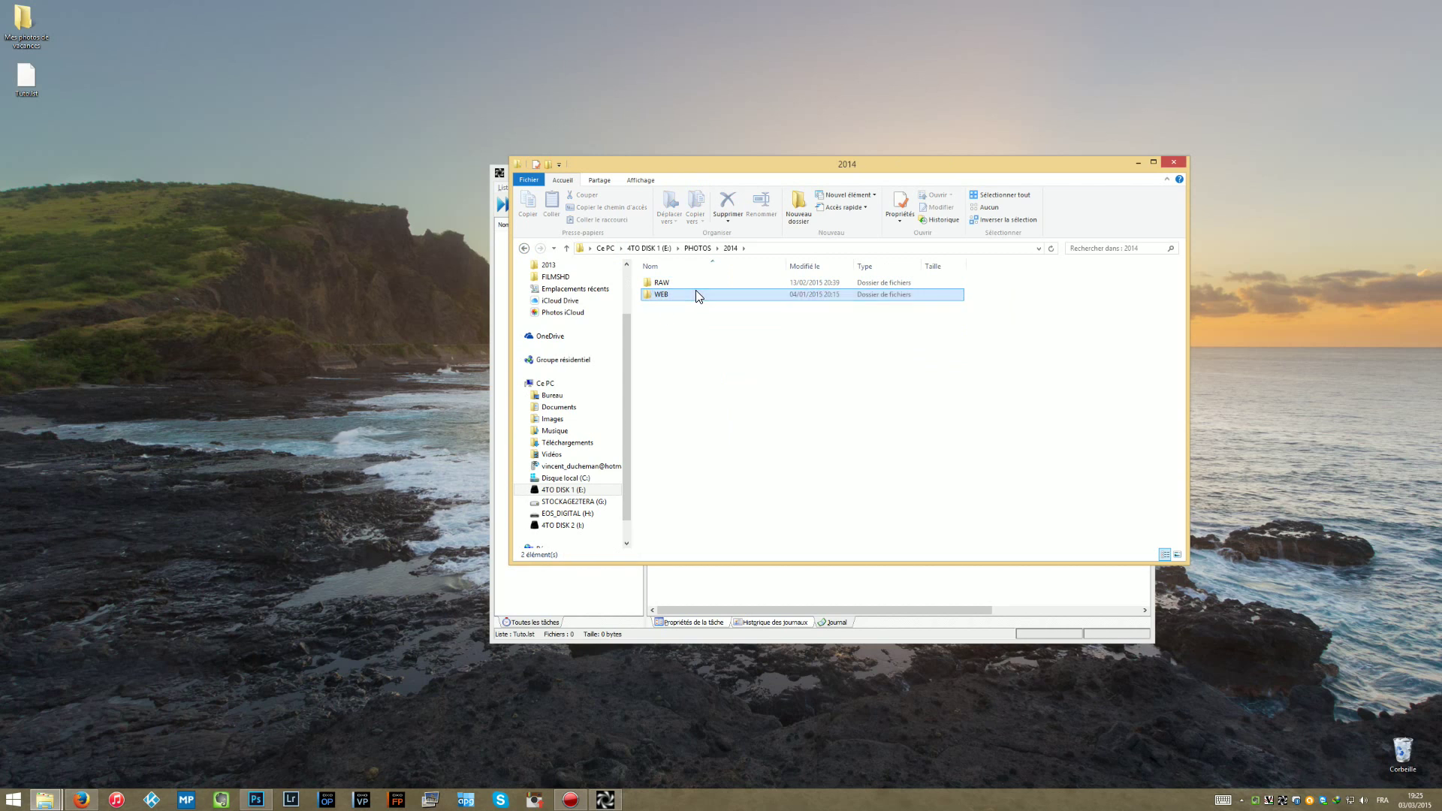
pyautogui.click(689, 331)
pyautogui.doubleClick(691, 334)
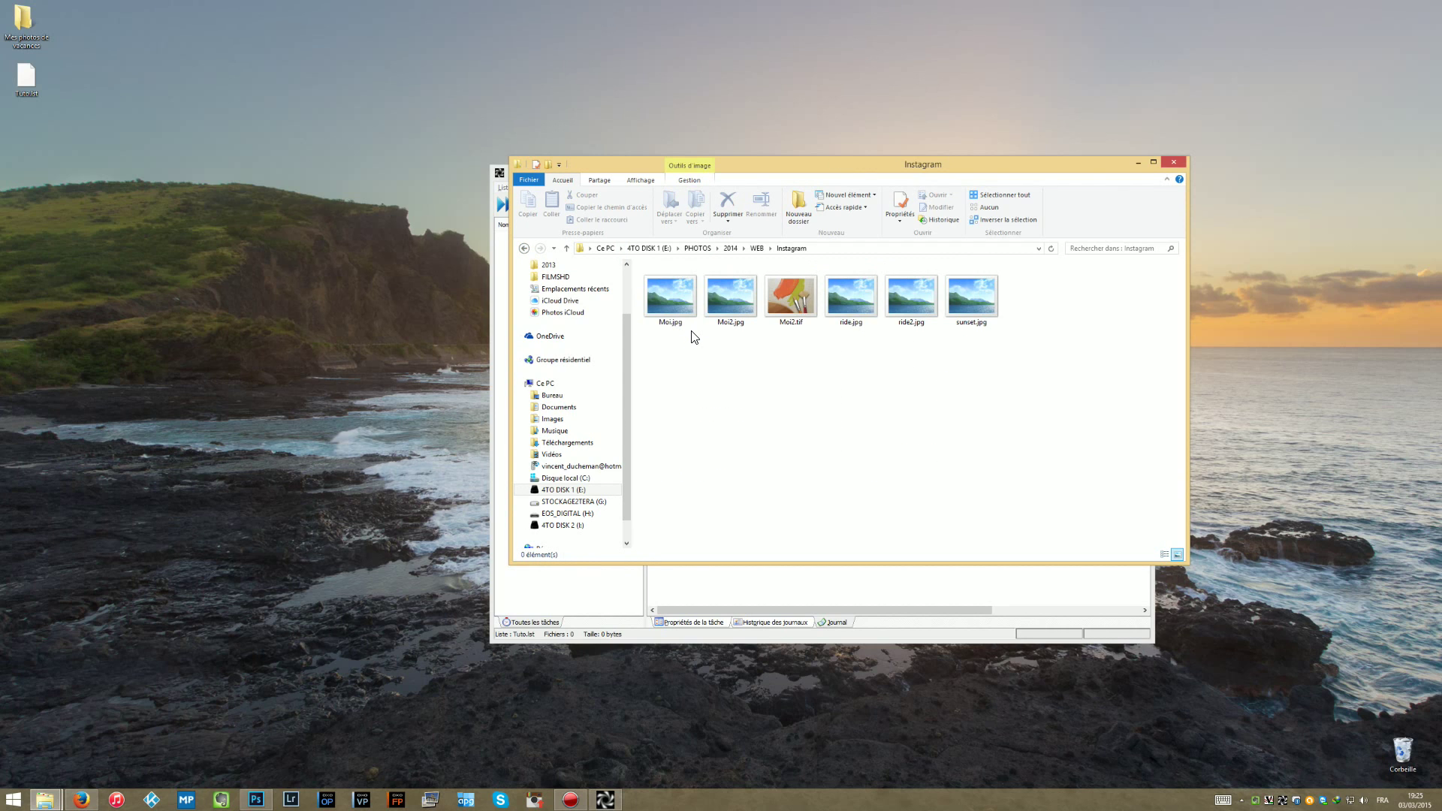
pyautogui.press('BackSpace')
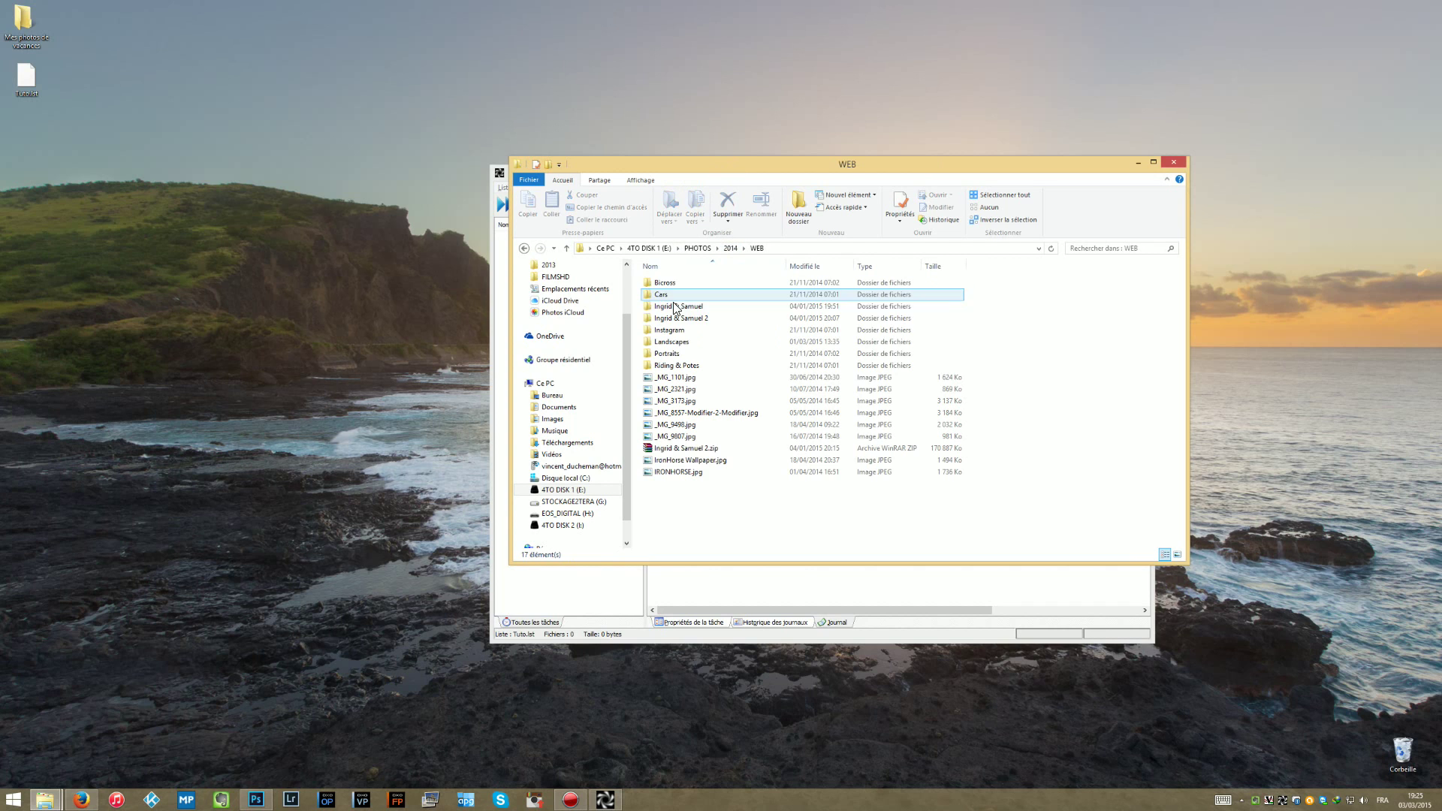
# Copy the Contemplation folder from 2014's WEB\Landscapes folder into the desktop folder Mes photos de vacances, and open that desktop folder.
pyautogui.doubleClick(678, 342)
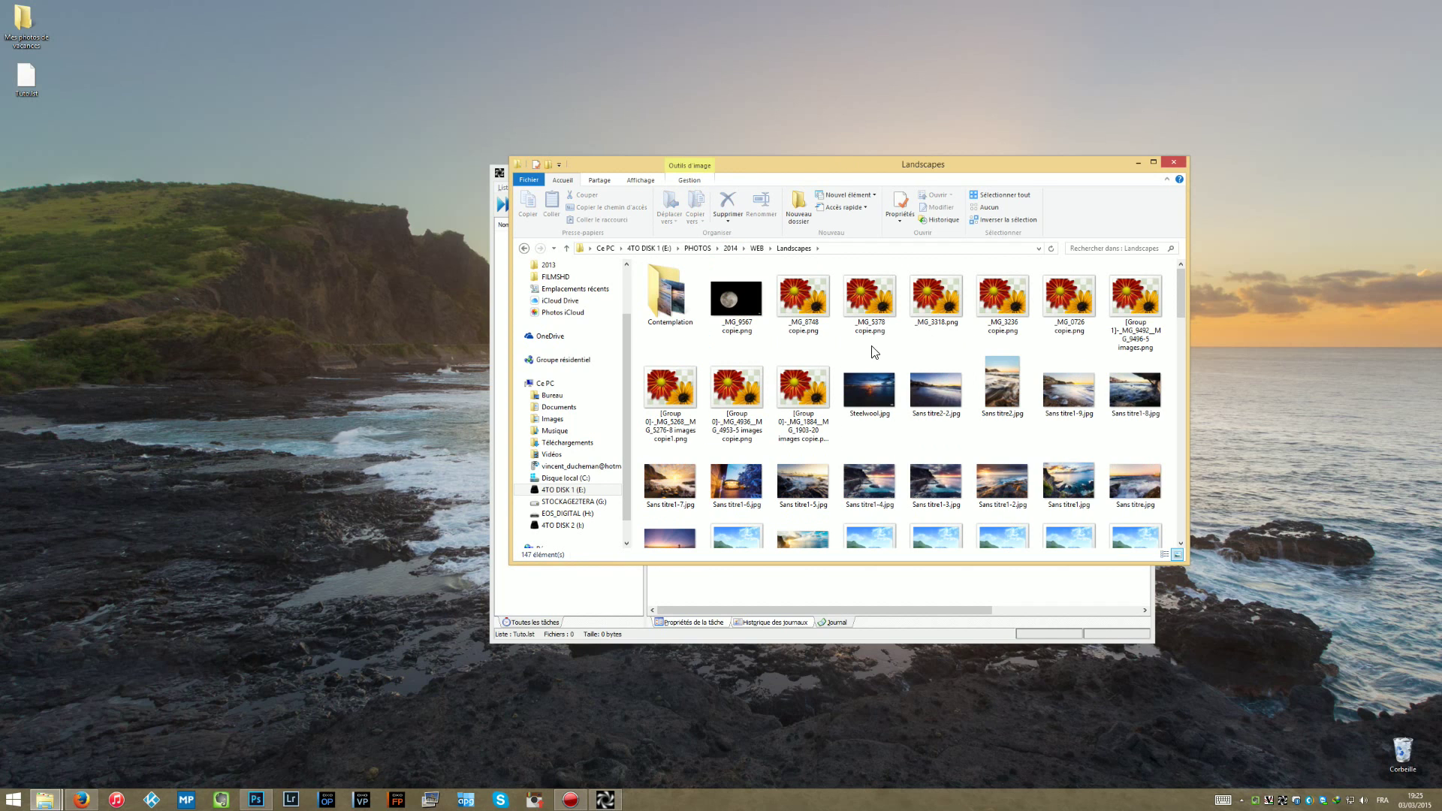
pyautogui.doubleClick(676, 301)
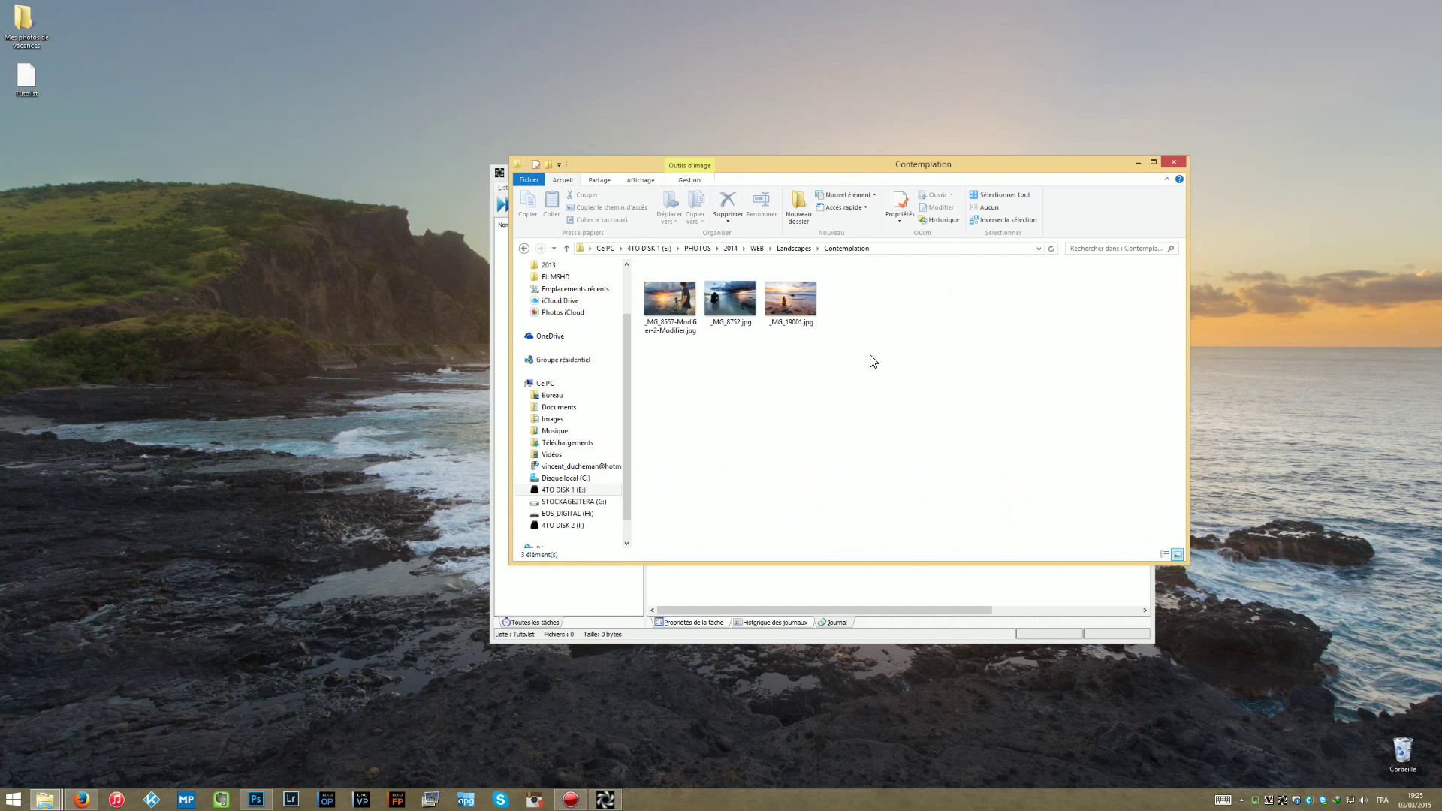
pyautogui.click(530, 248)
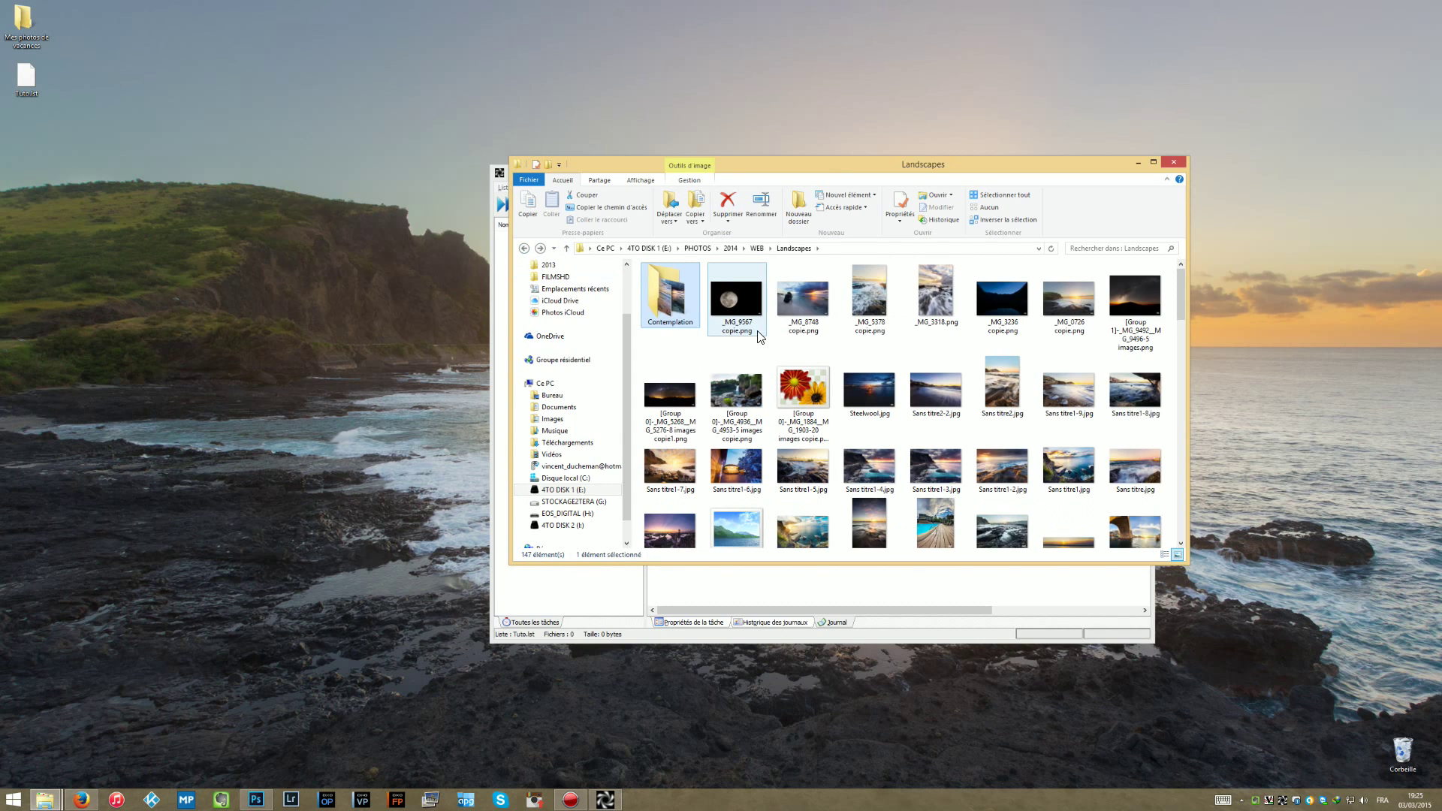
pyautogui.click(40, 48)
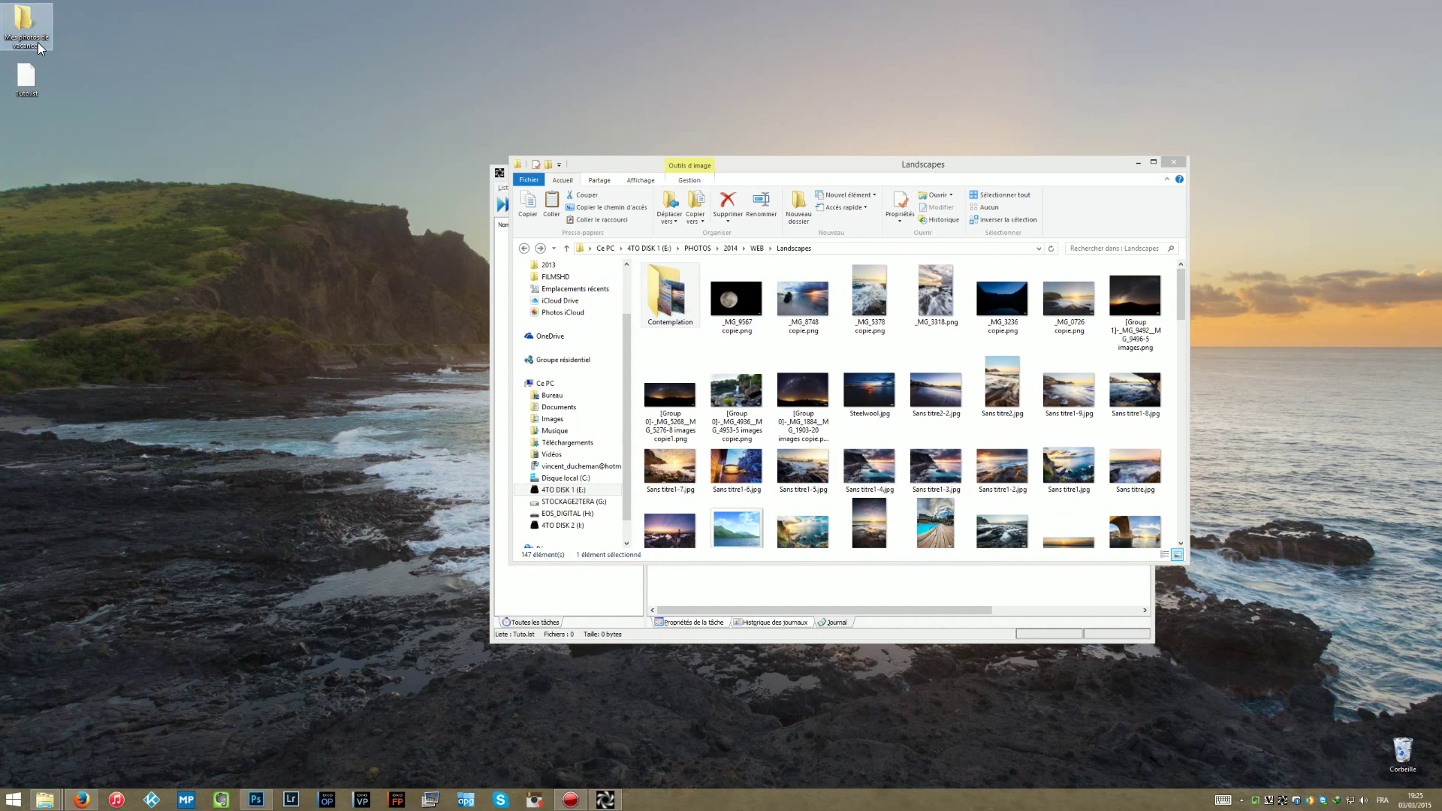
pyautogui.doubleClick(40, 48)
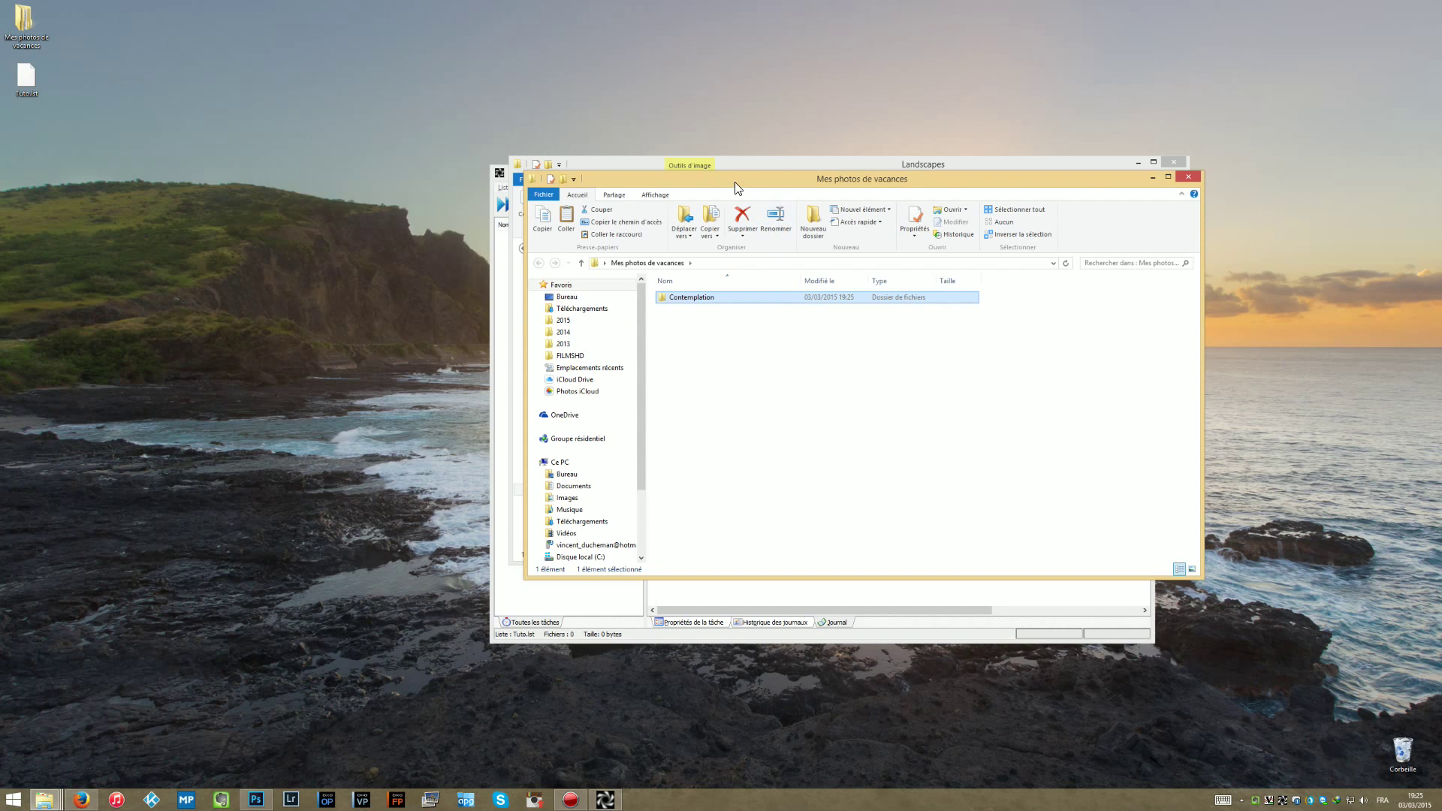
# Copy Steelwool.jpg, Sans titre2-2.jpg and Sans titre2.jpg from Landscapes into Mes photos de vacances, and close the Landscapes window.
pyautogui.moveTo(739, 187); pyautogui.dragTo(306, 126)
pyautogui.click(870, 387)
pyautogui.keyDown('shift'); pyautogui.click(1003, 387); pyautogui.keyUp('shift')
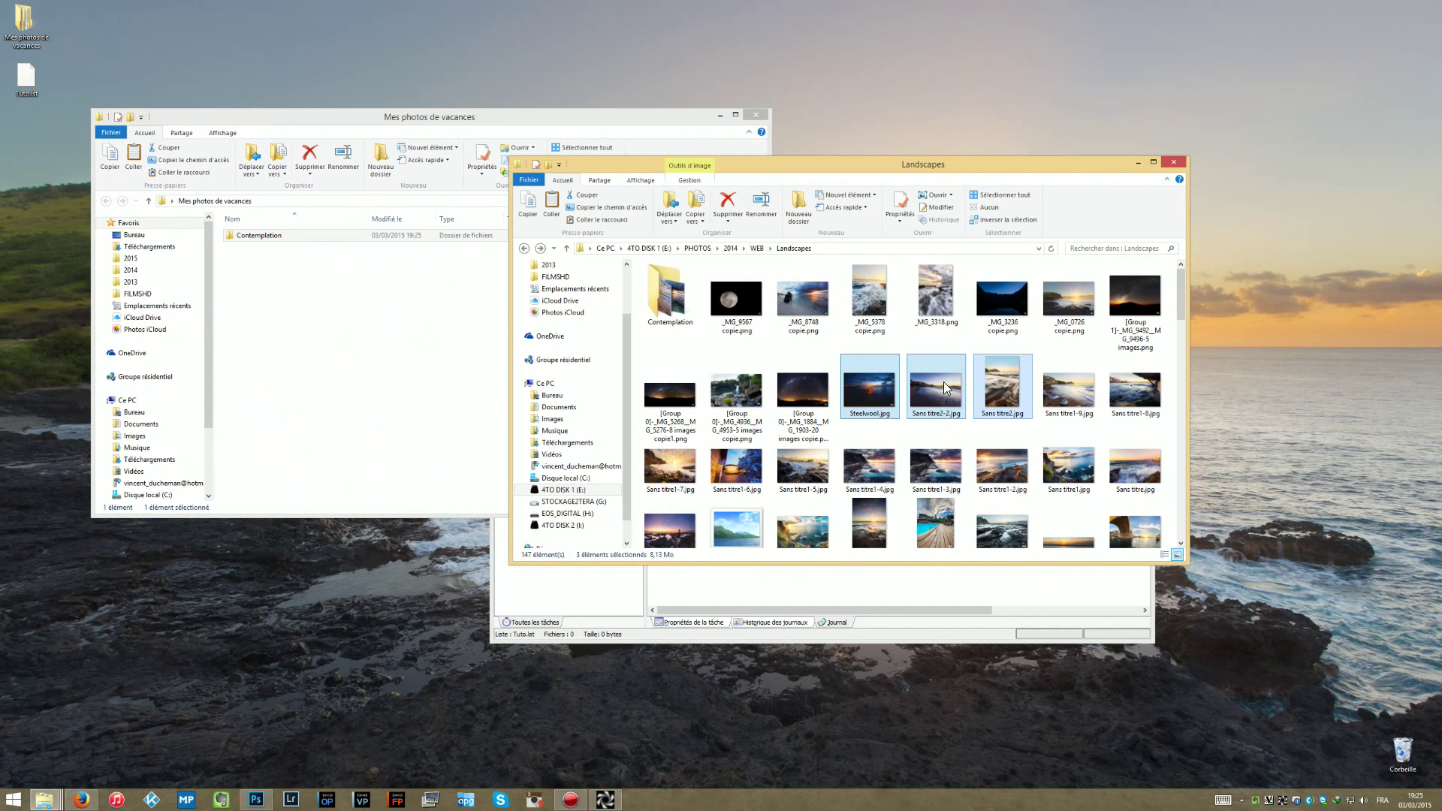
pyautogui.moveTo(945, 389); pyautogui.dragTo(396, 354)
pyautogui.click(396, 354)
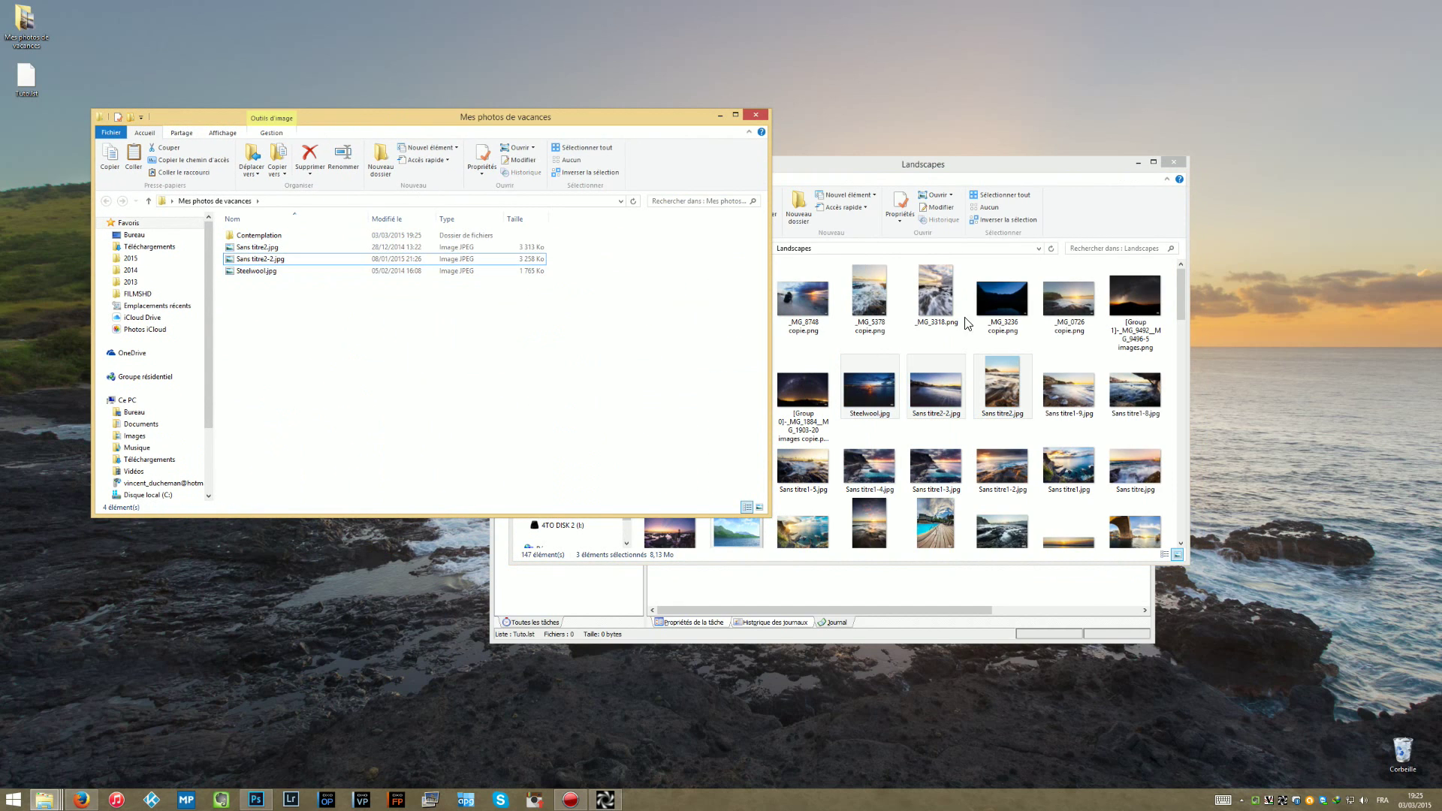
pyautogui.click(1172, 167)
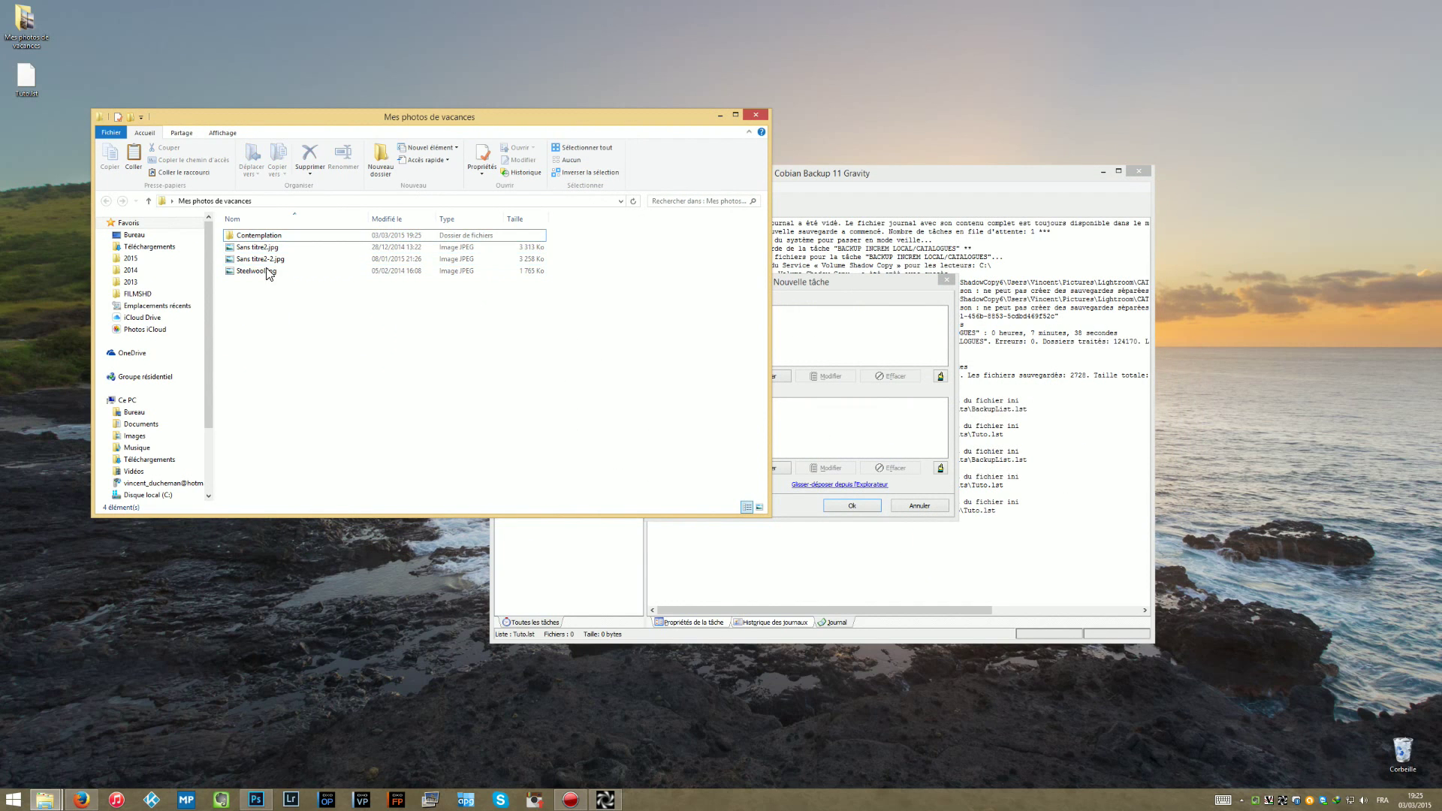
# Create the subfolder Nouveau dossier inside Contemplation with _MG_8752.jpg moved into it, and return to Mes photos de vacances.
pyautogui.doubleClick(259, 235)
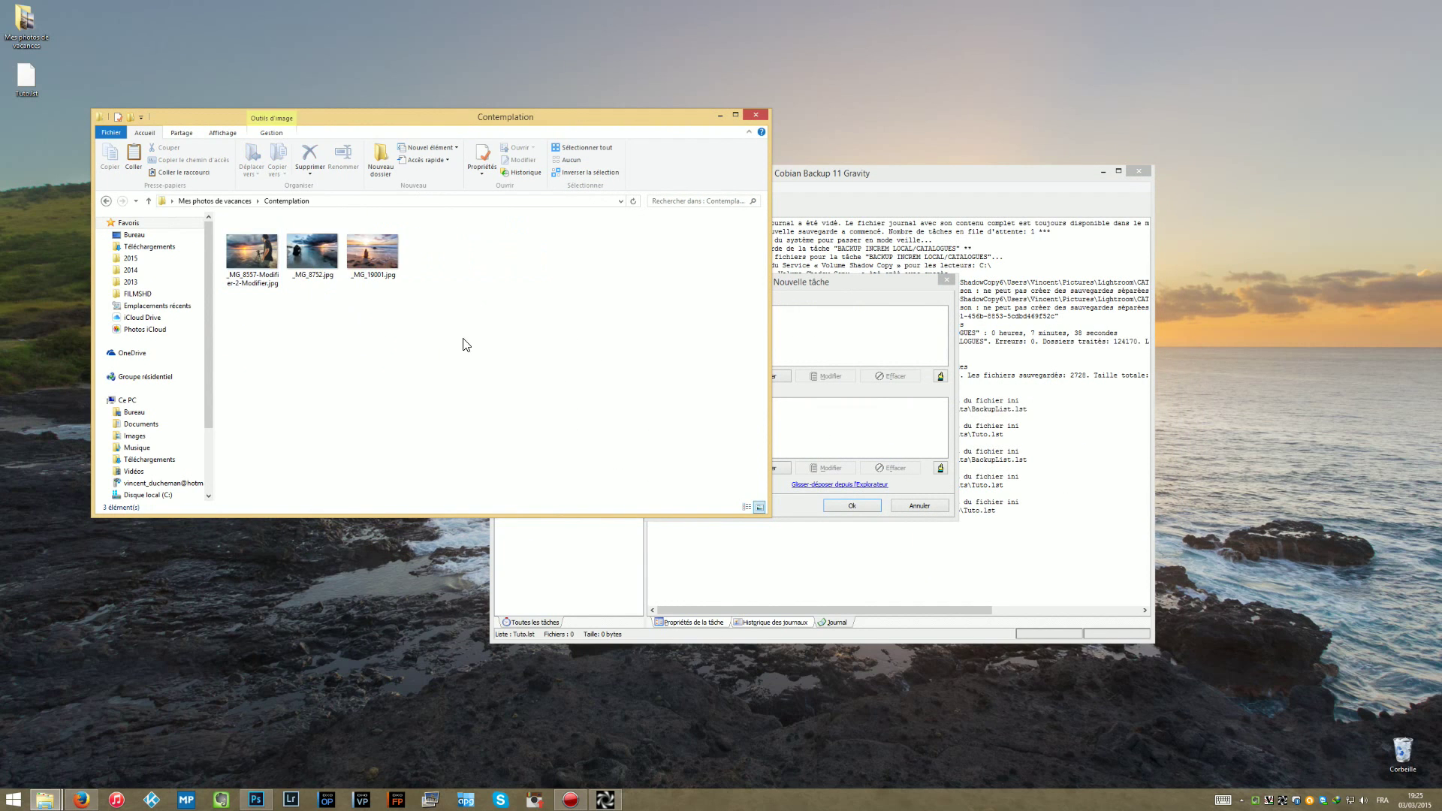
pyautogui.click(383, 170)
pyautogui.click(373, 272)
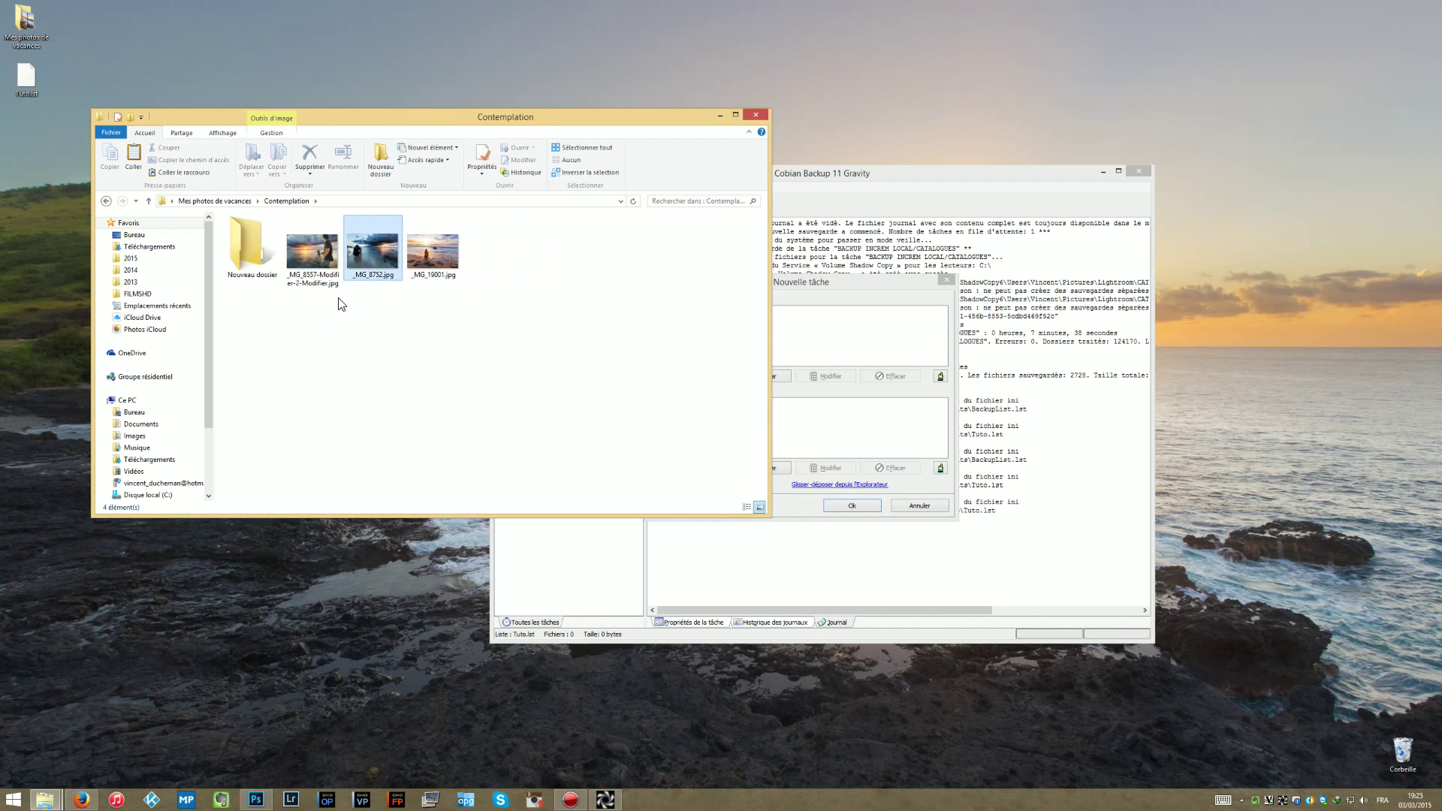
pyautogui.press('Delete')
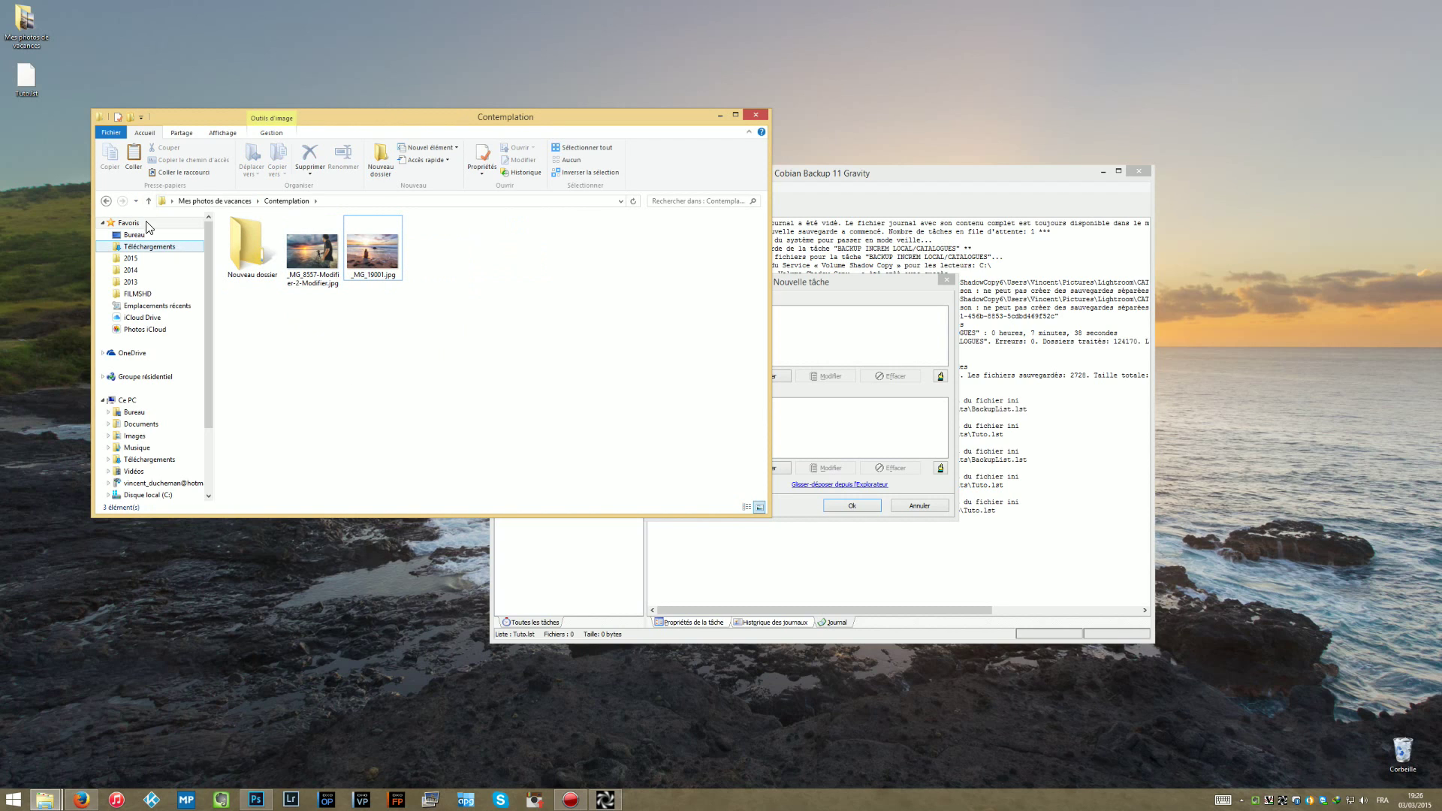
pyautogui.click(106, 201)
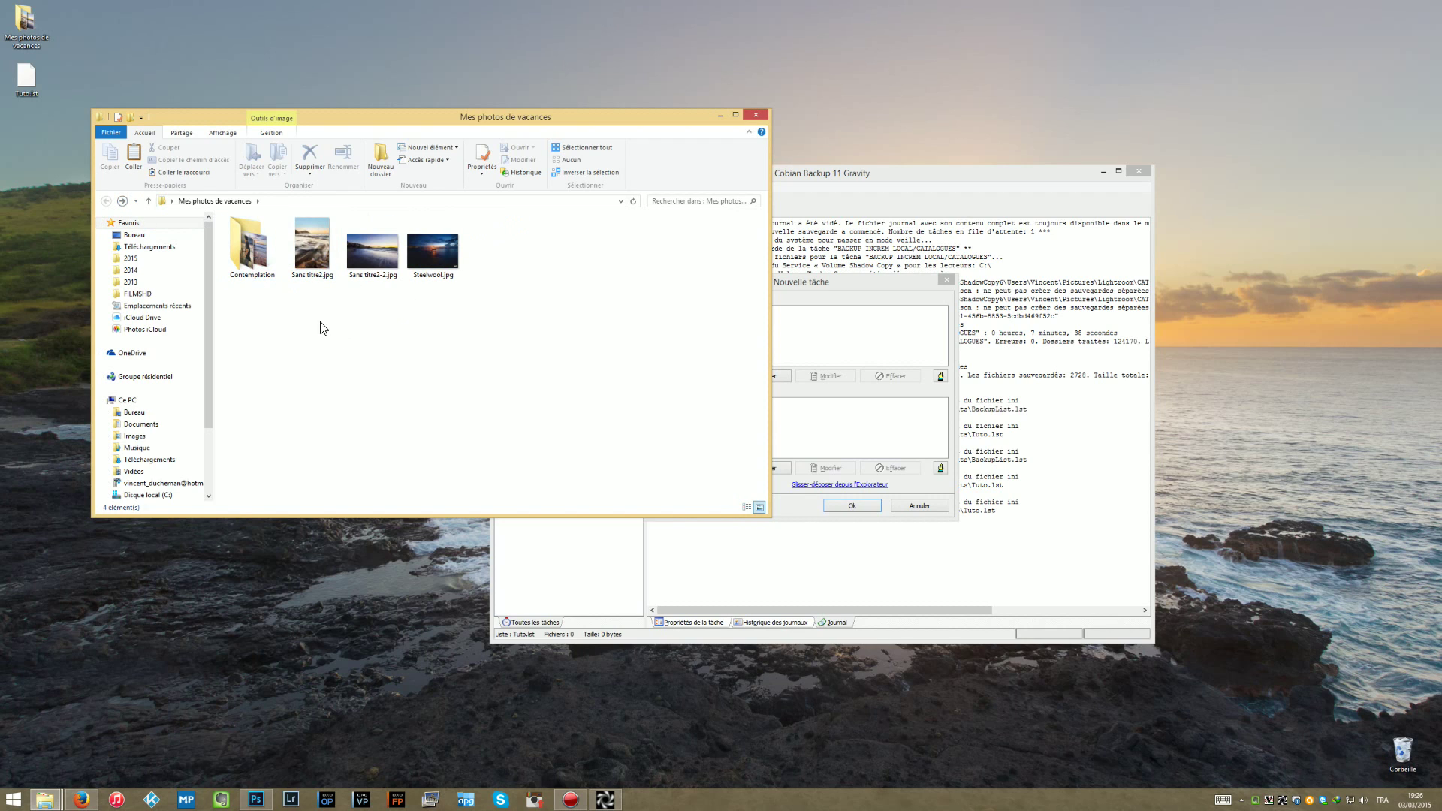
pyautogui.doubleClick(262, 265)
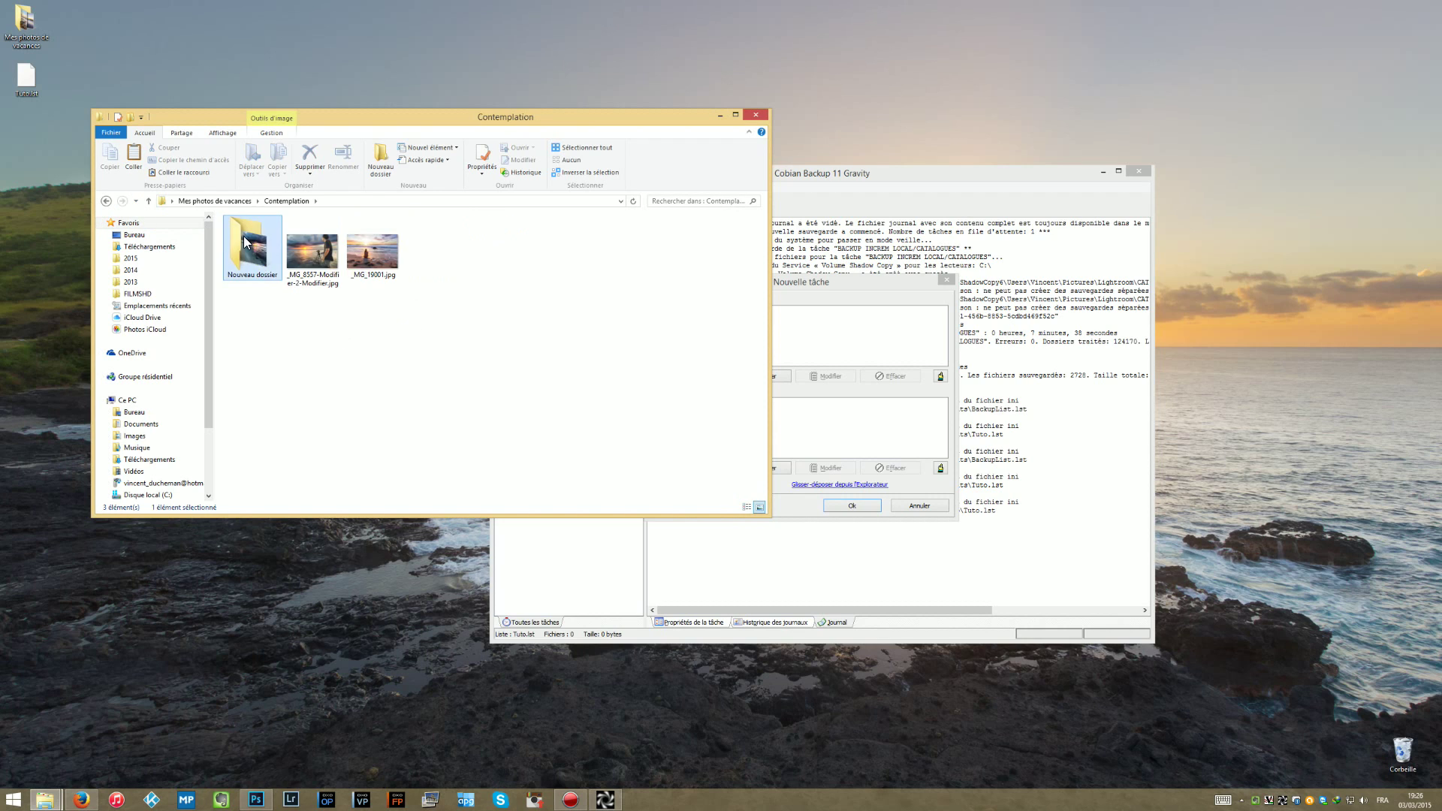
pyautogui.doubleClick(259, 259)
pyautogui.doubleClick(105, 202)
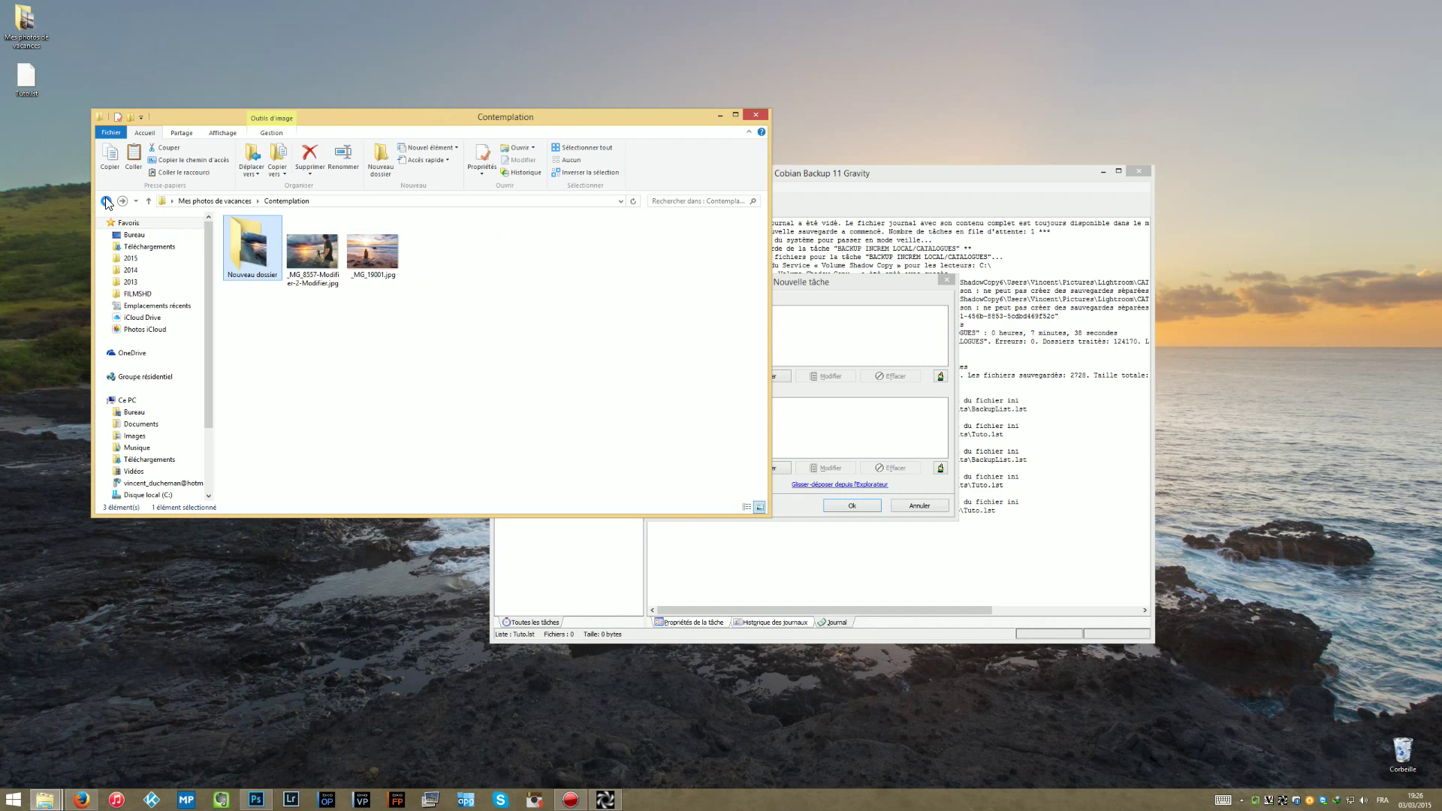
pyautogui.click(483, 363)
# Create a desktop folder named Backup de mes vacances and place it in the same row as Mes photos de vacances.
pyautogui.rightClick(77, 41)
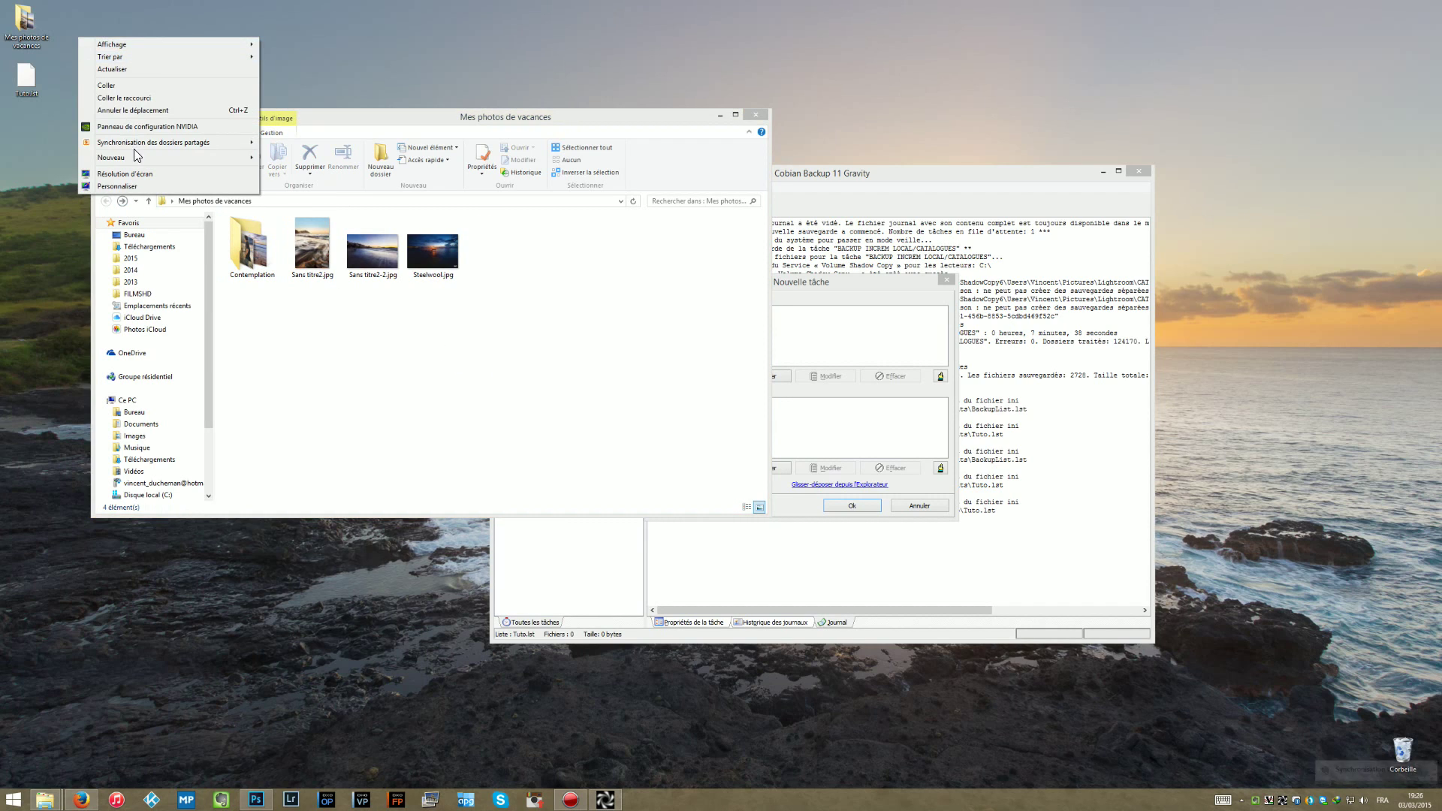
pyautogui.moveTo(134, 148)
pyautogui.click(329, 155)
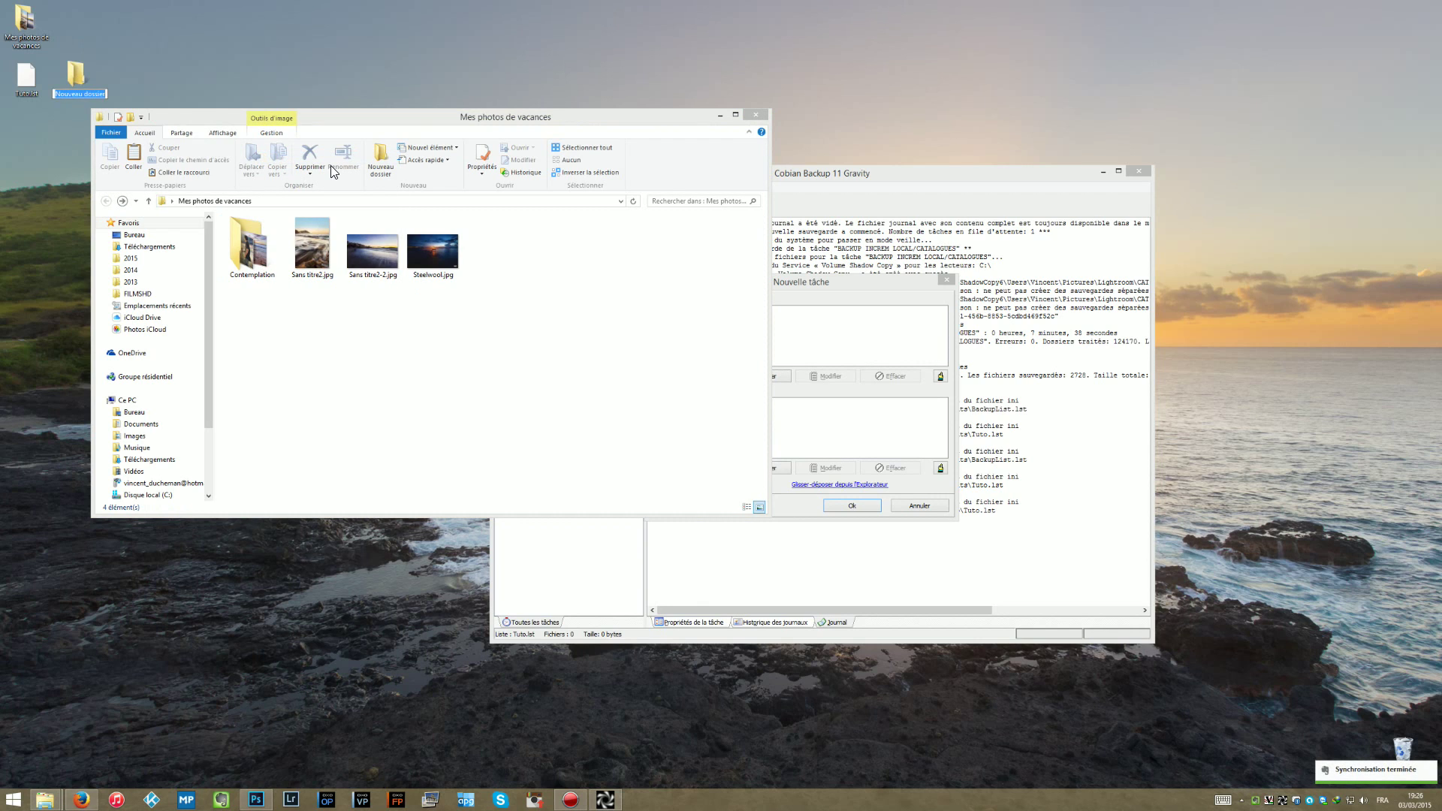
pyautogui.write('Backup de es va')
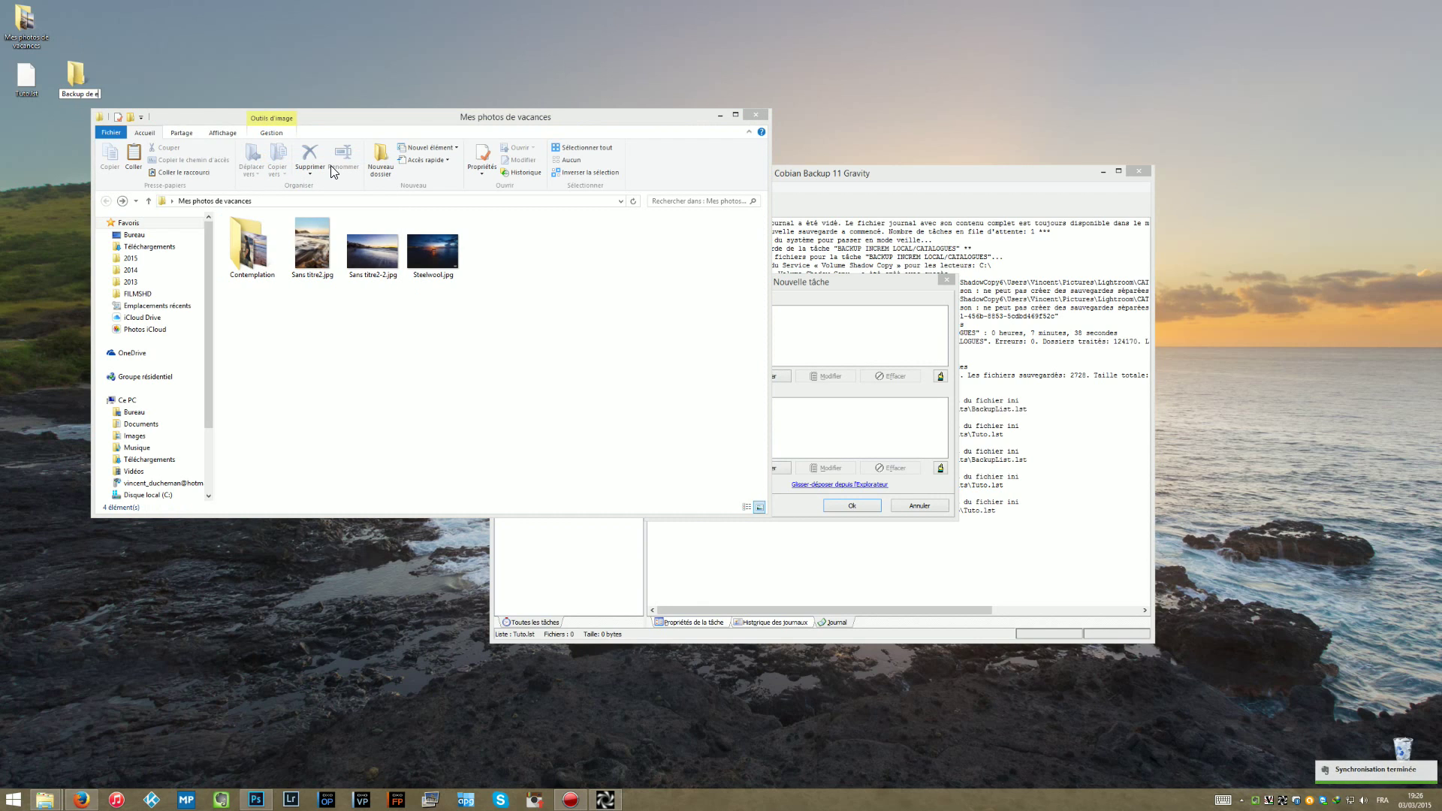
pyautogui.press('BackSpace')
pyautogui.press('BackSpace')
pyautogui.press('BackSpace')
pyautogui.press('BackSpace')
pyautogui.press('BackSpace')
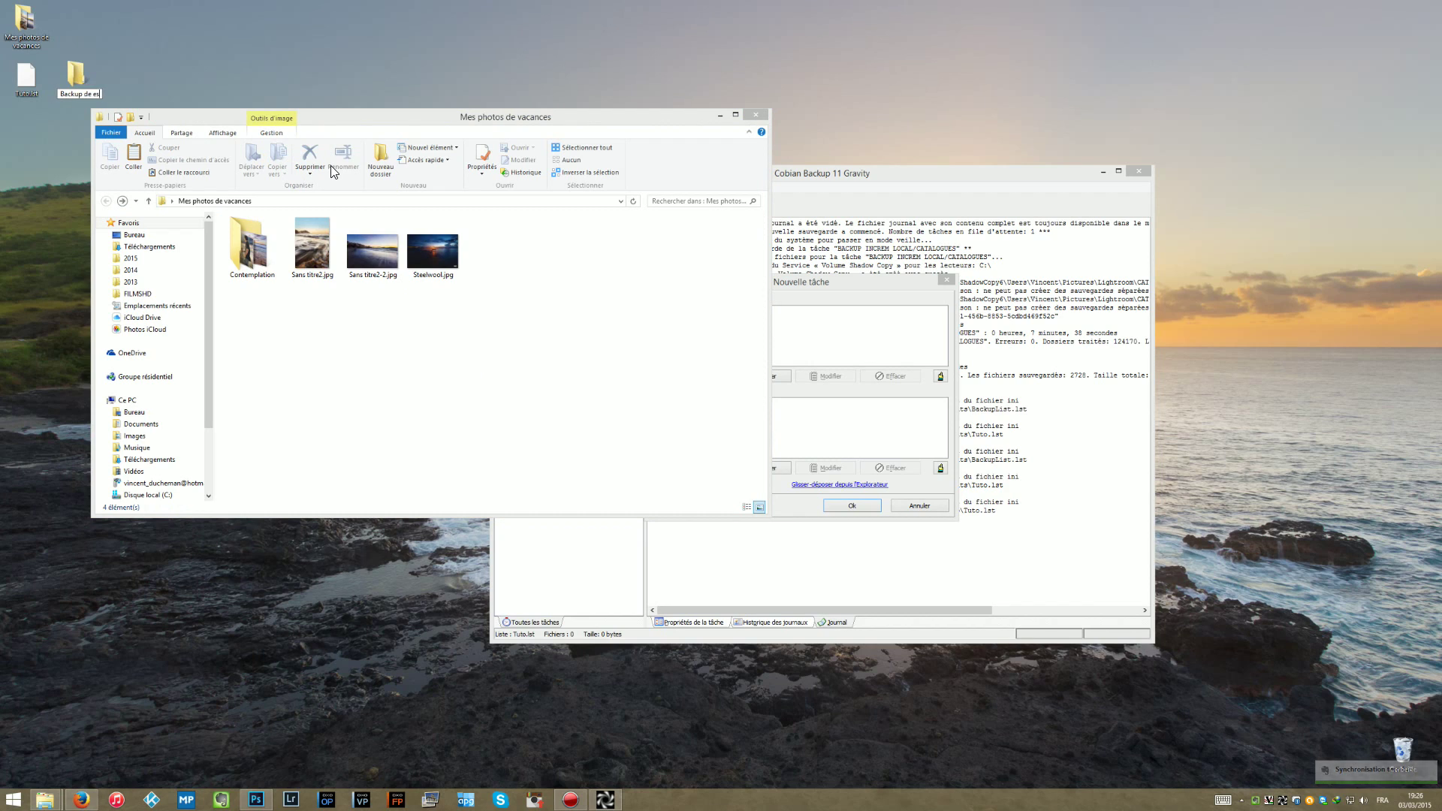
pyautogui.write('mes vacances')
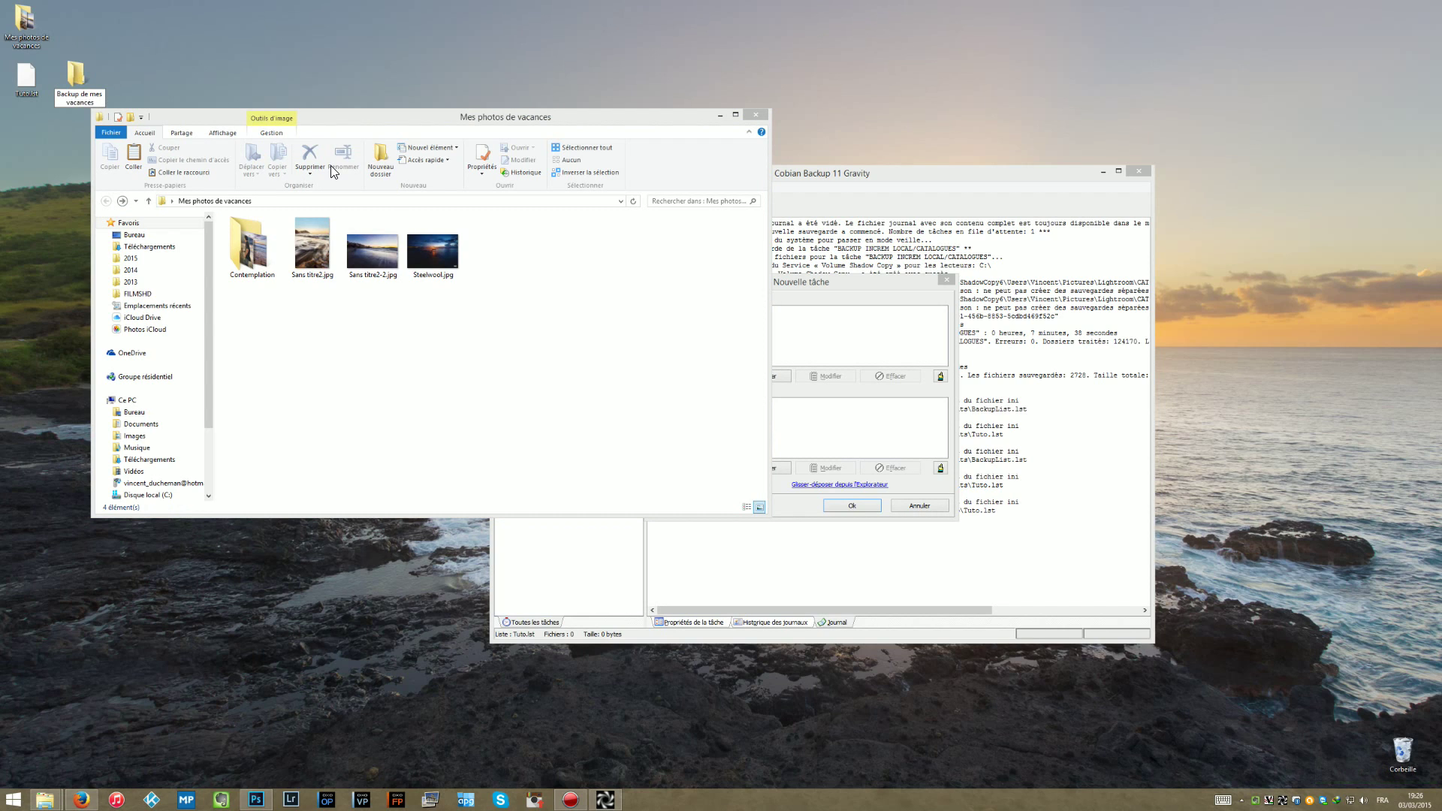
pyautogui.press('Return')
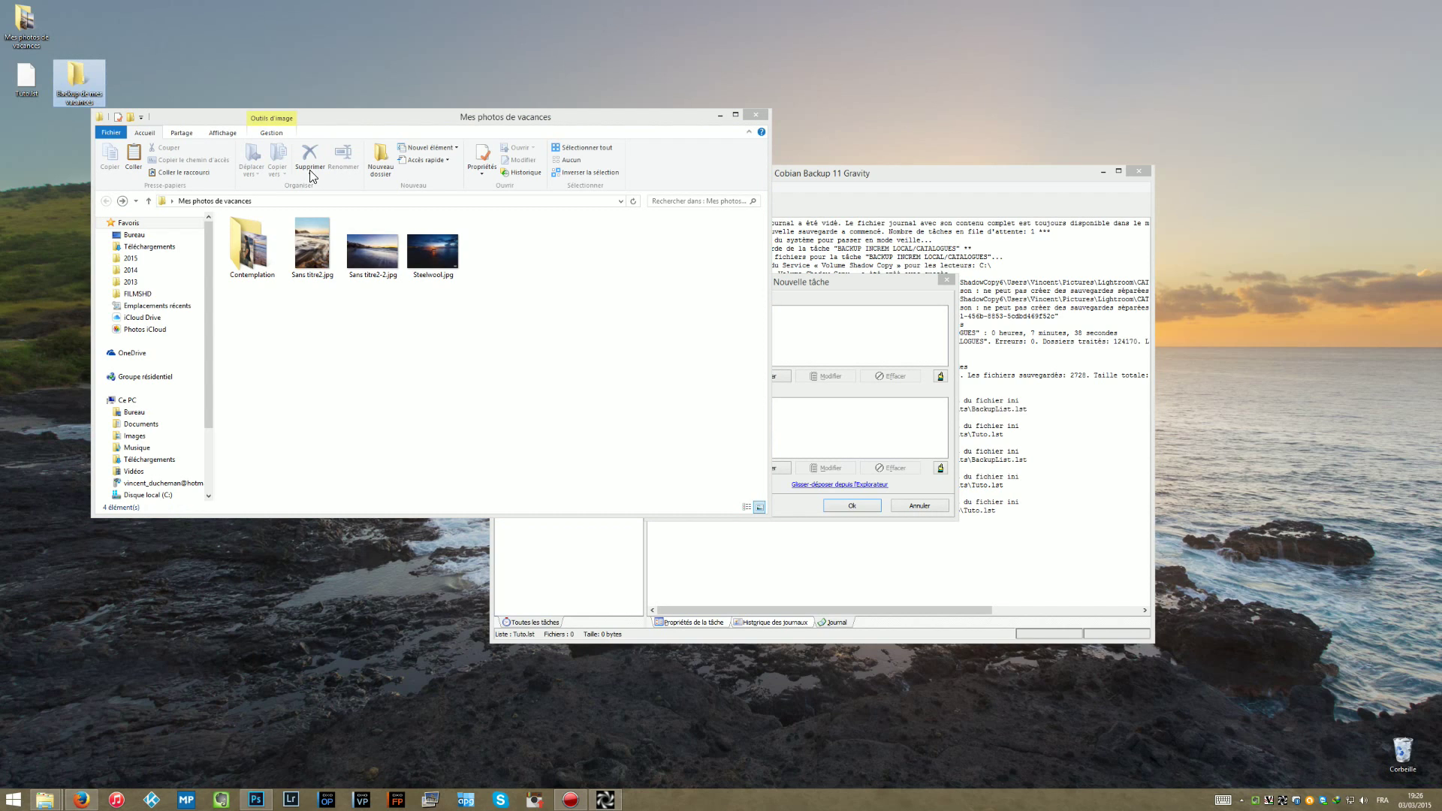
pyautogui.moveTo(74, 82); pyautogui.dragTo(137, 28)
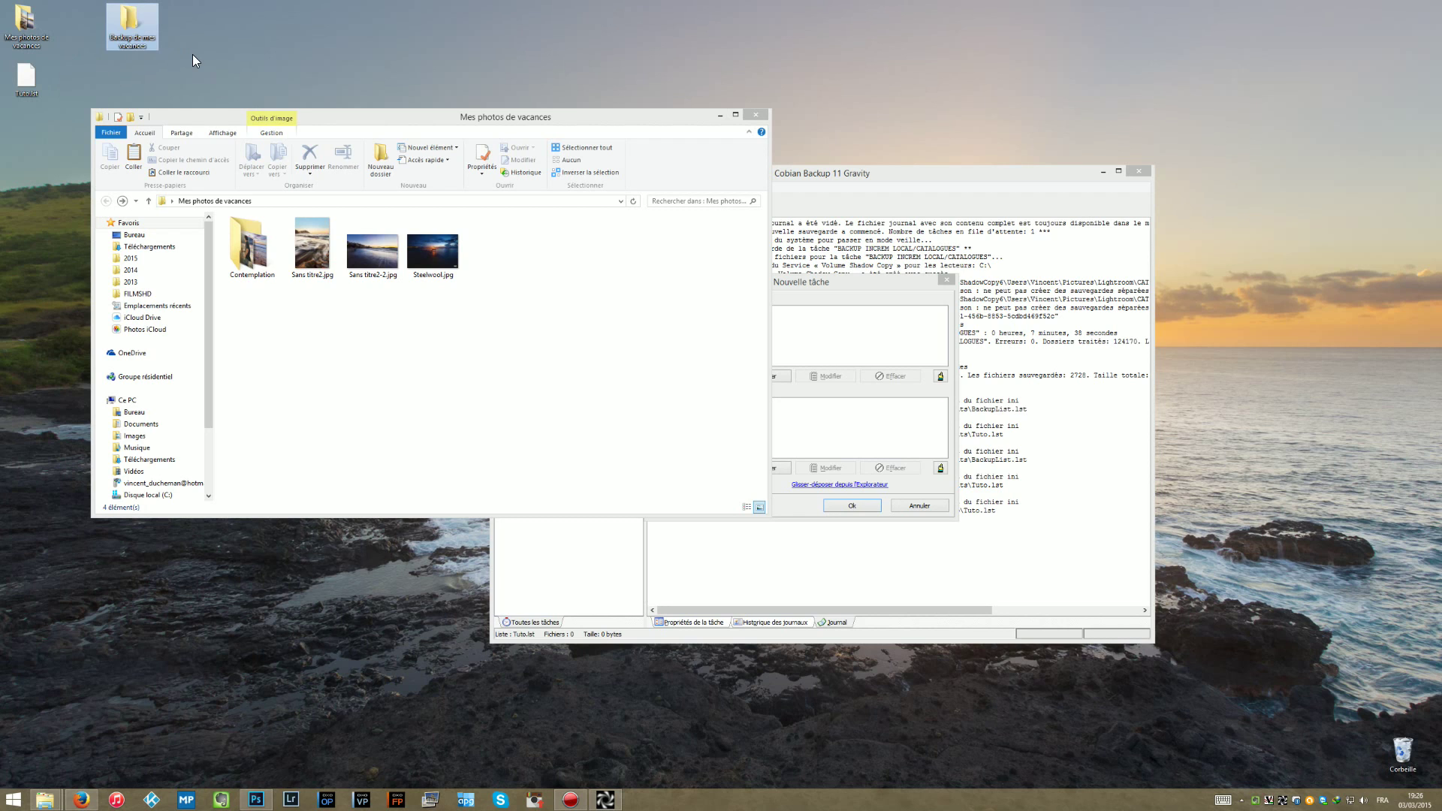
pyautogui.click(192, 56)
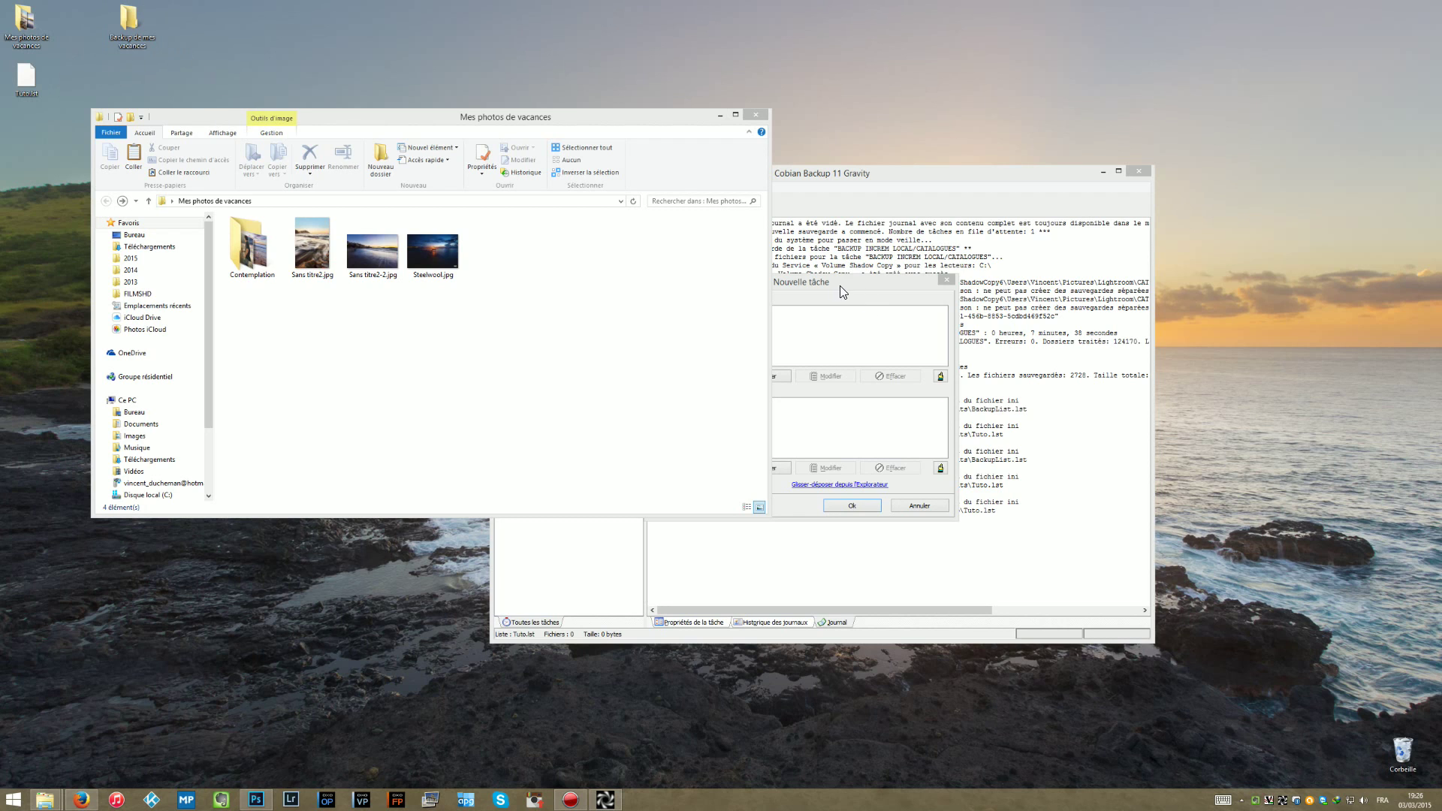
# Arrange the windows so the Nouvelle tâche dialog is fully visible beside the Mes photos de vacances folder.
pyautogui.moveTo(840, 285); pyautogui.dragTo(1023, 298)
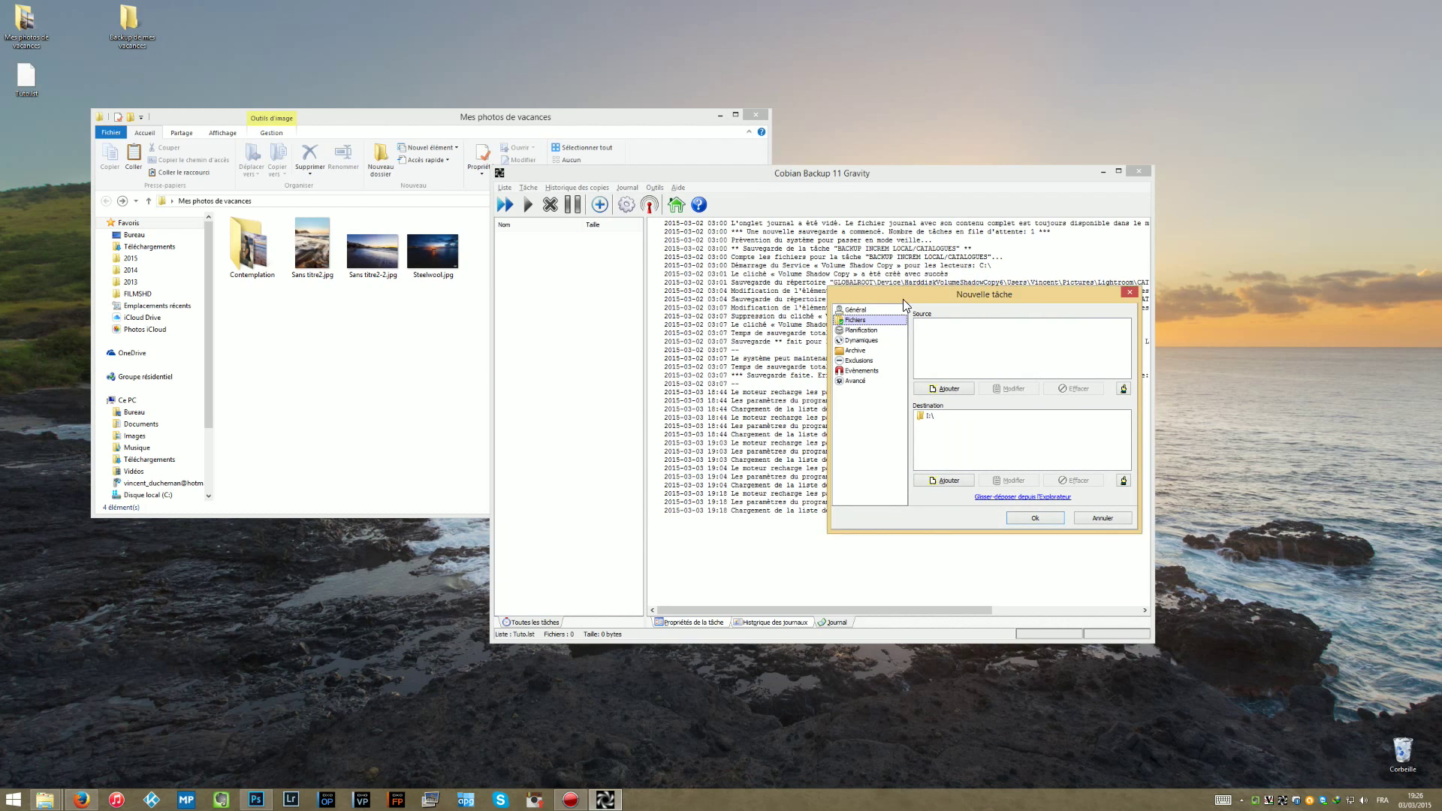
pyautogui.click(442, 316)
pyautogui.moveTo(519, 120); pyautogui.dragTo(480, 253)
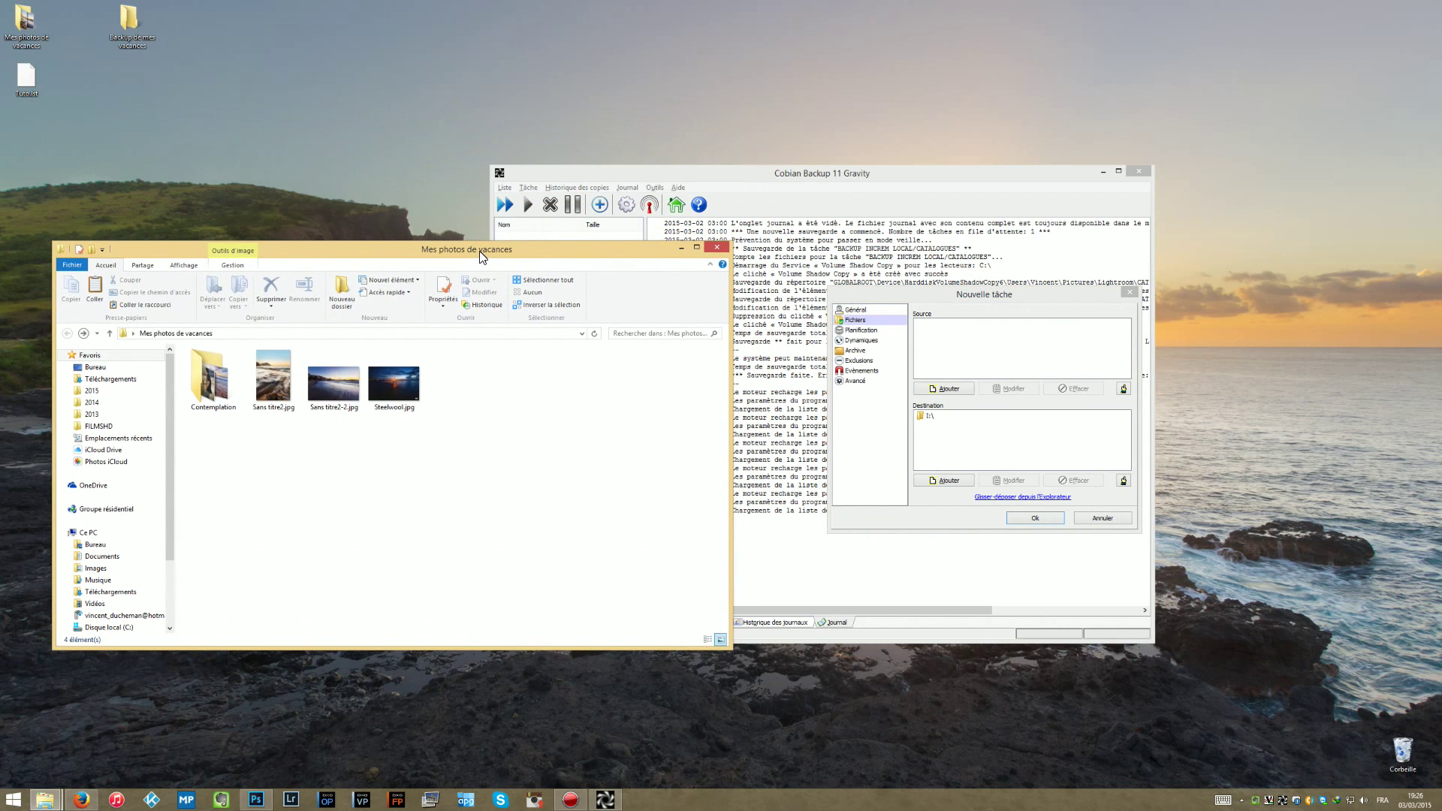
pyautogui.click(936, 296)
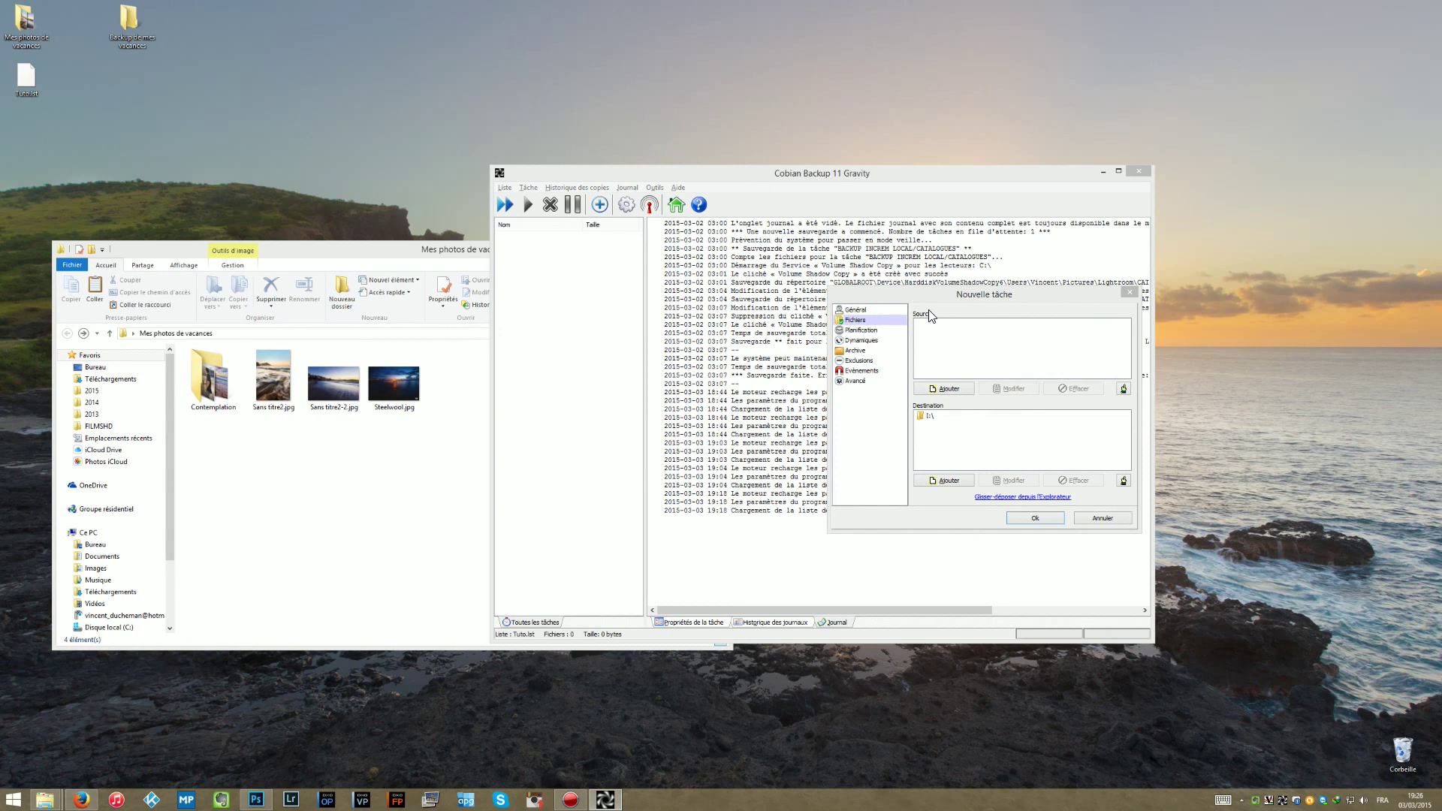
# Add the desktop folder Mes photos de vacances as a source directory of the backup task.
pyautogui.click(938, 389)
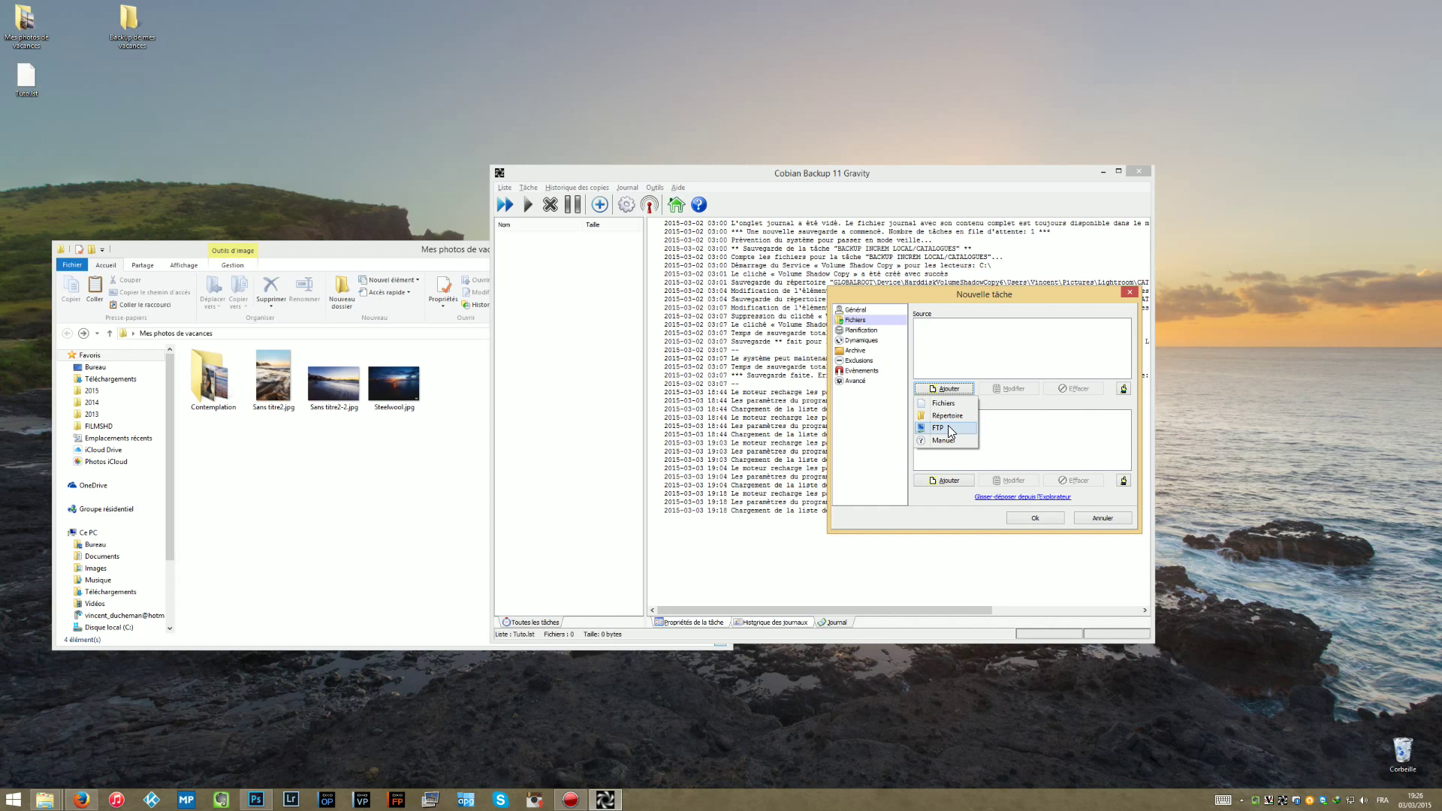
pyautogui.click(951, 417)
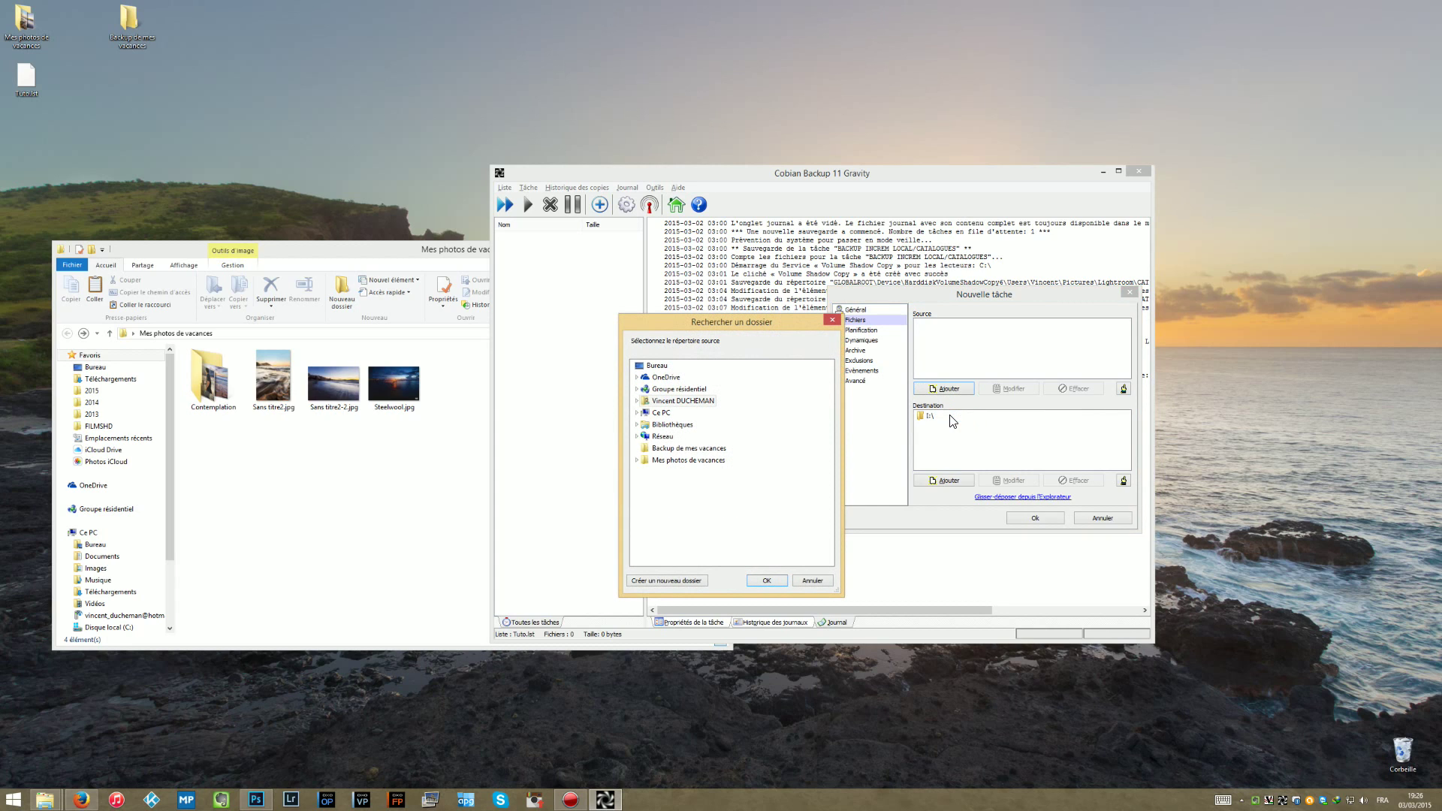
pyautogui.click(637, 413)
pyautogui.doubleClick(667, 425)
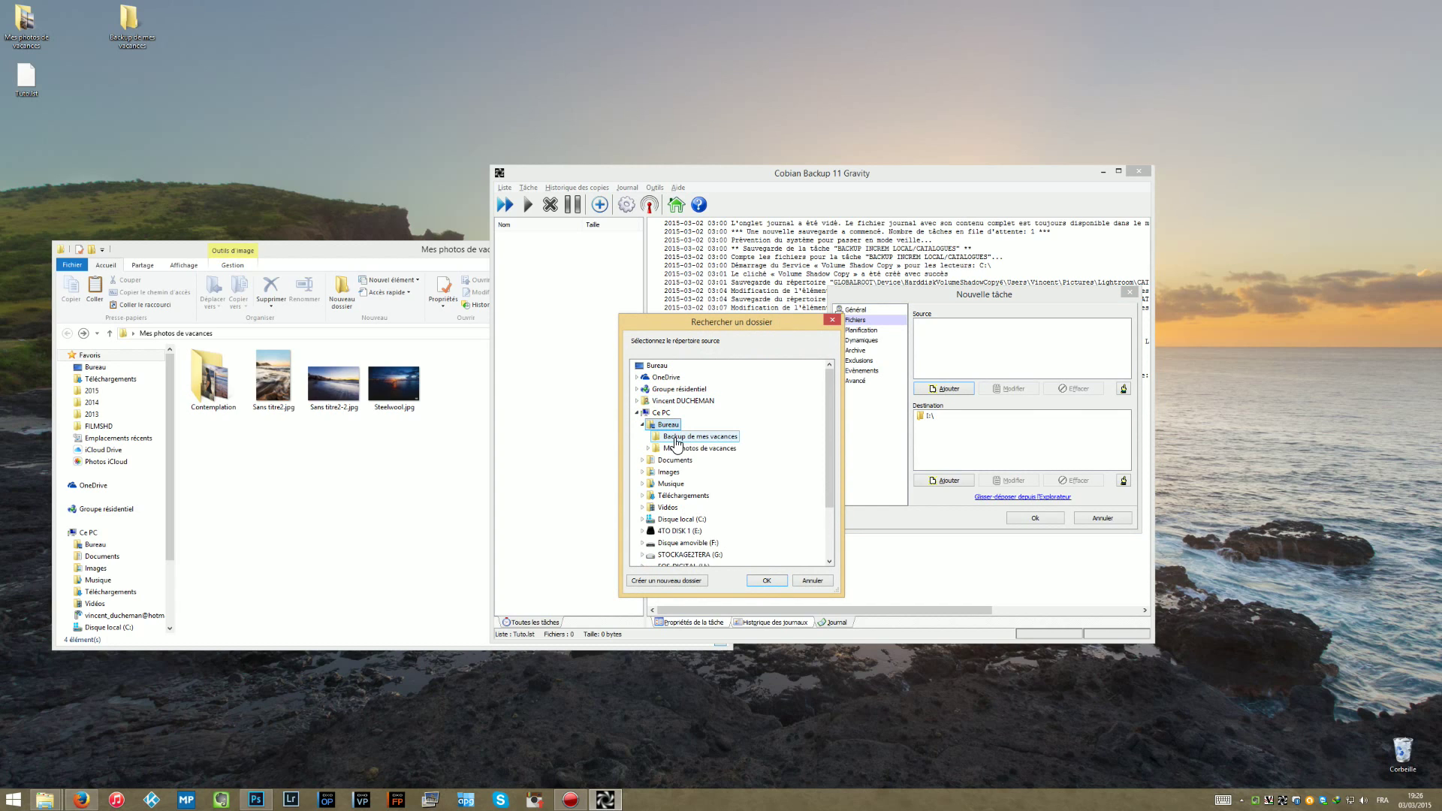
pyautogui.doubleClick(683, 450)
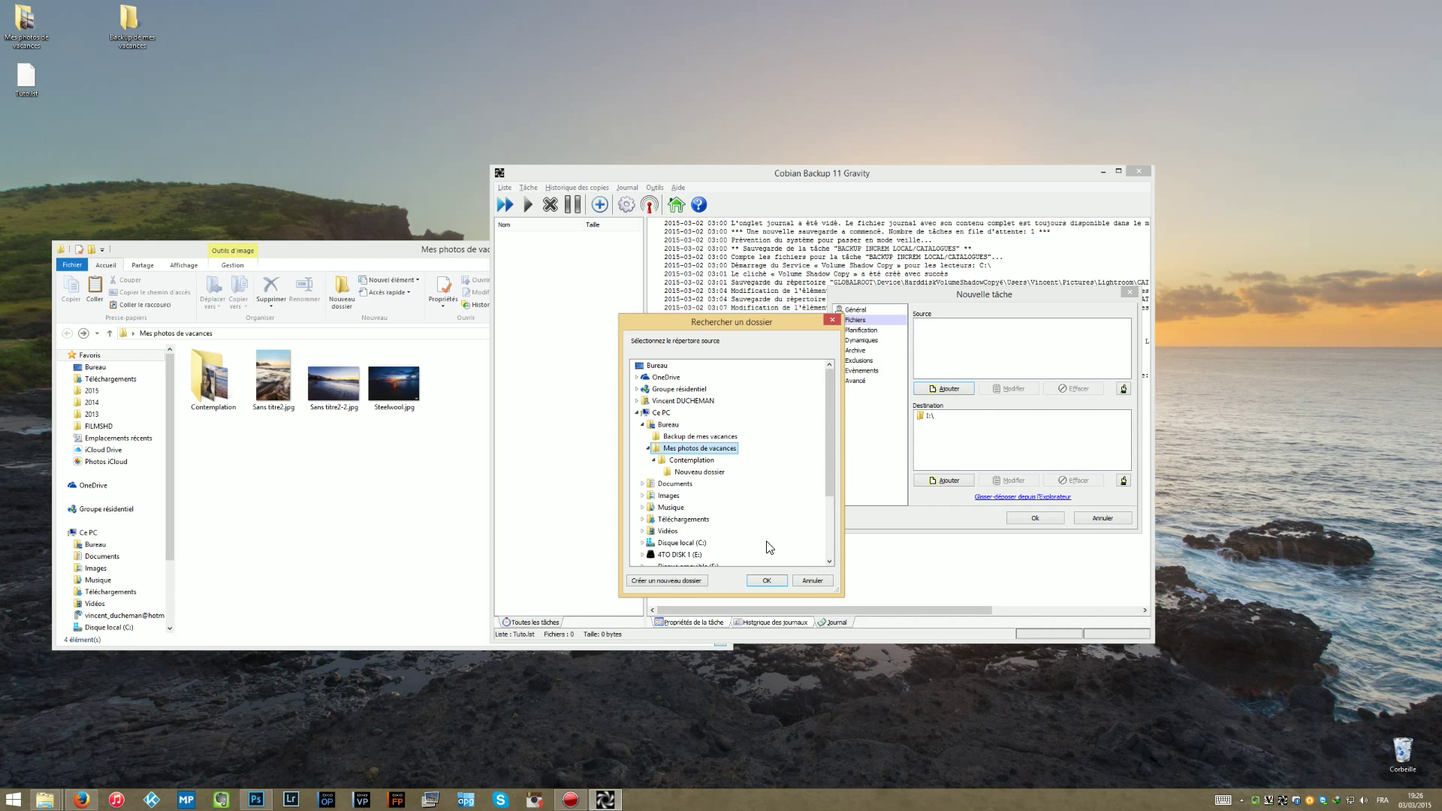
pyautogui.click(768, 581)
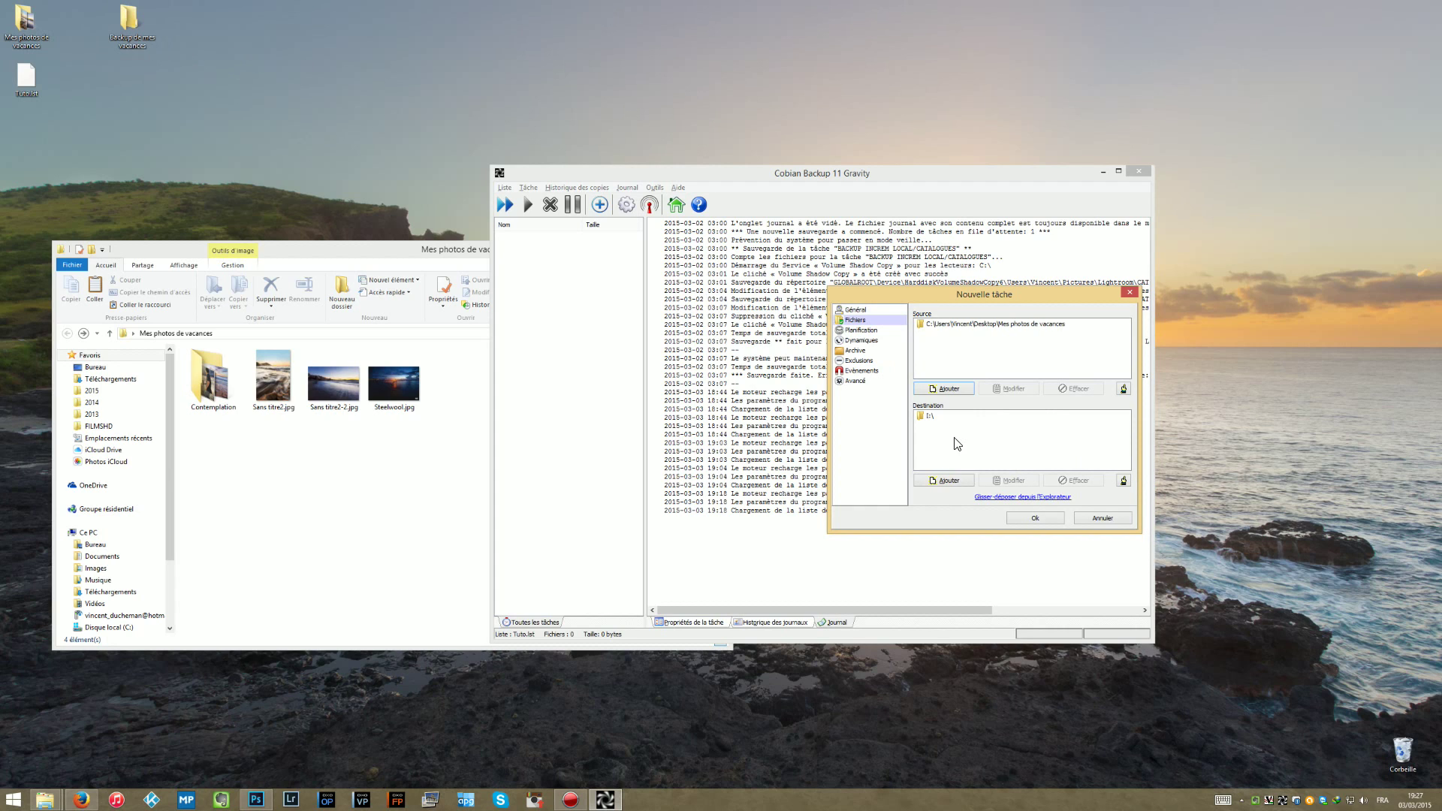
# Add the desktop folder Backup de mes vacances as a destination directory of the backup task.
pyautogui.click(957, 481)
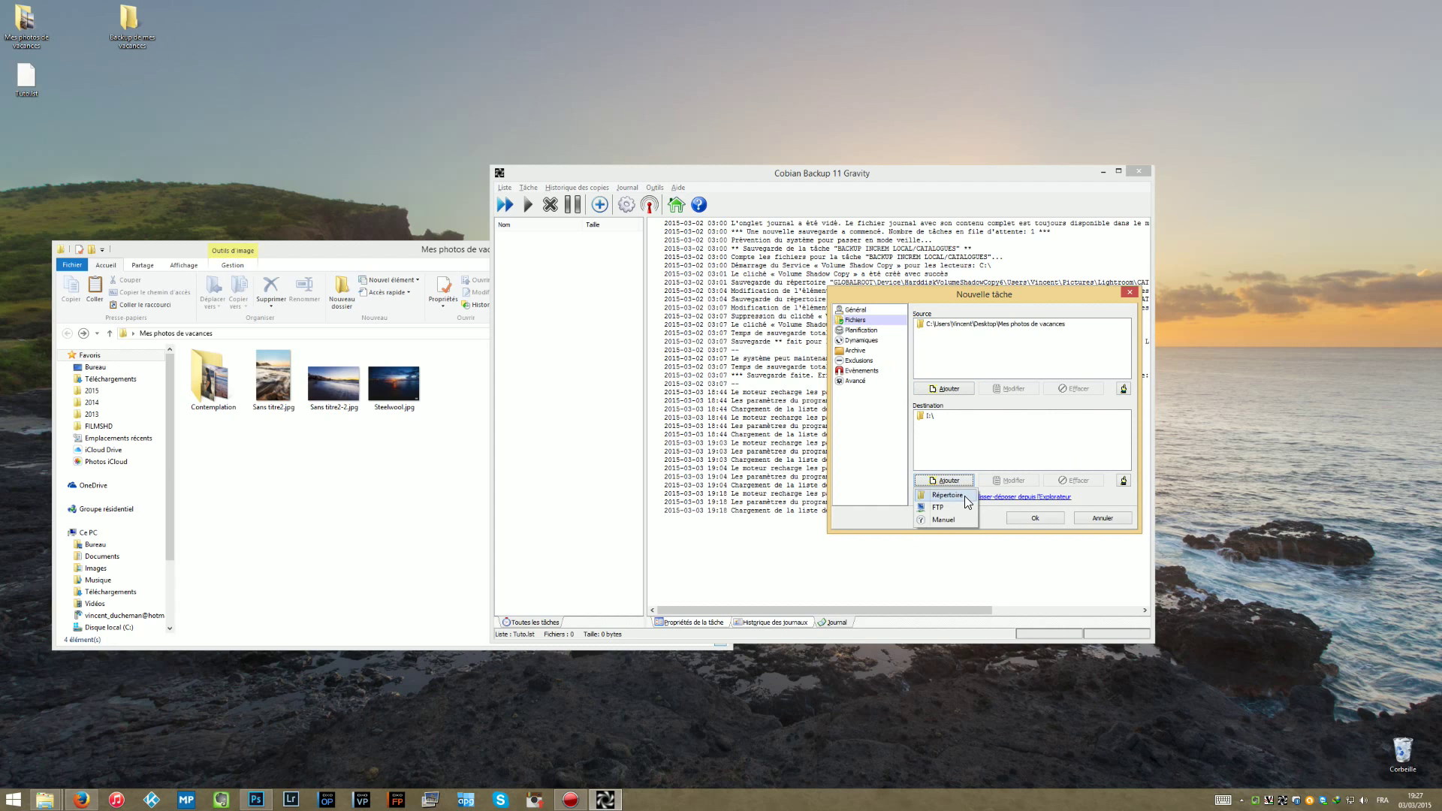
pyautogui.click(948, 498)
pyautogui.doubleClick(661, 412)
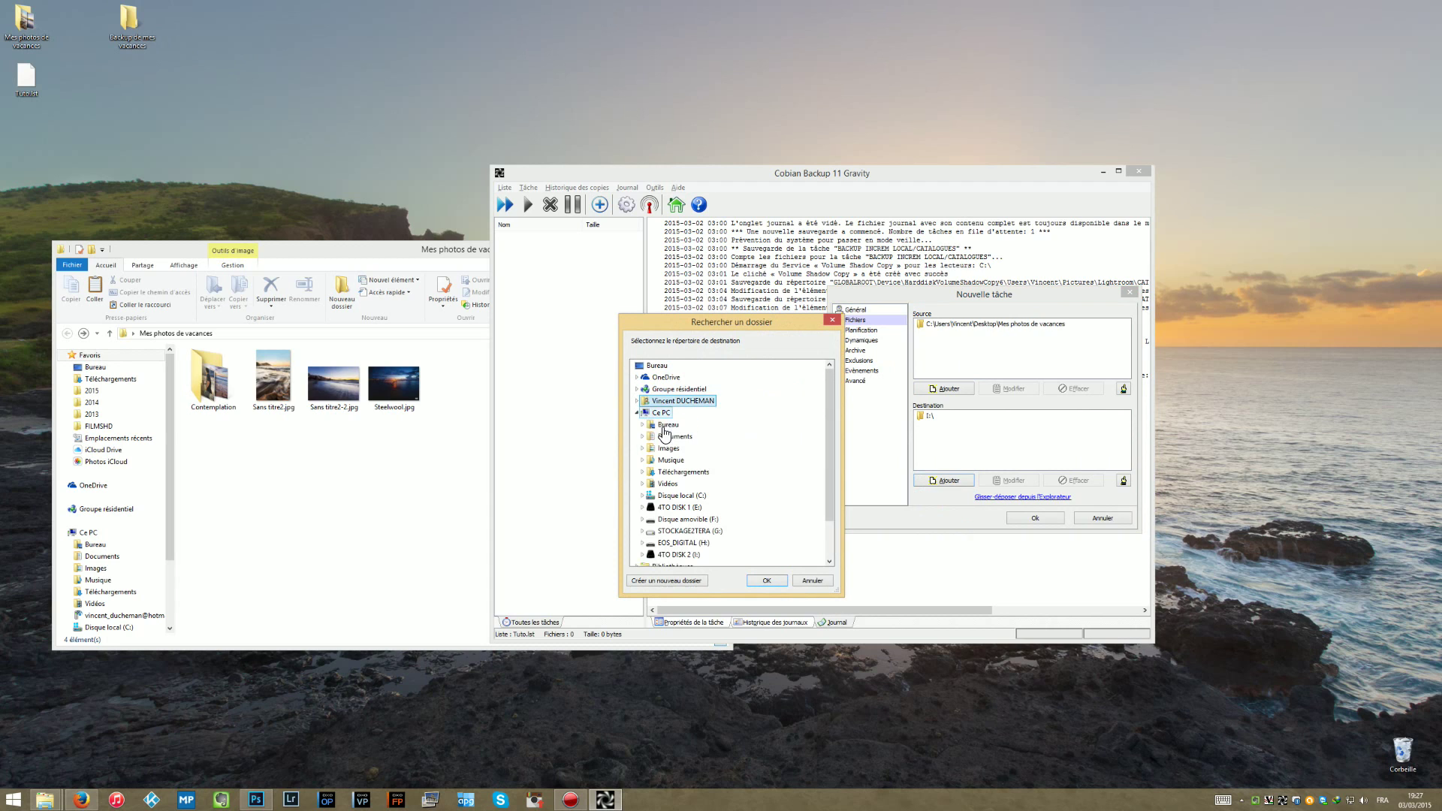
pyautogui.doubleClick(668, 424)
pyautogui.click(688, 436)
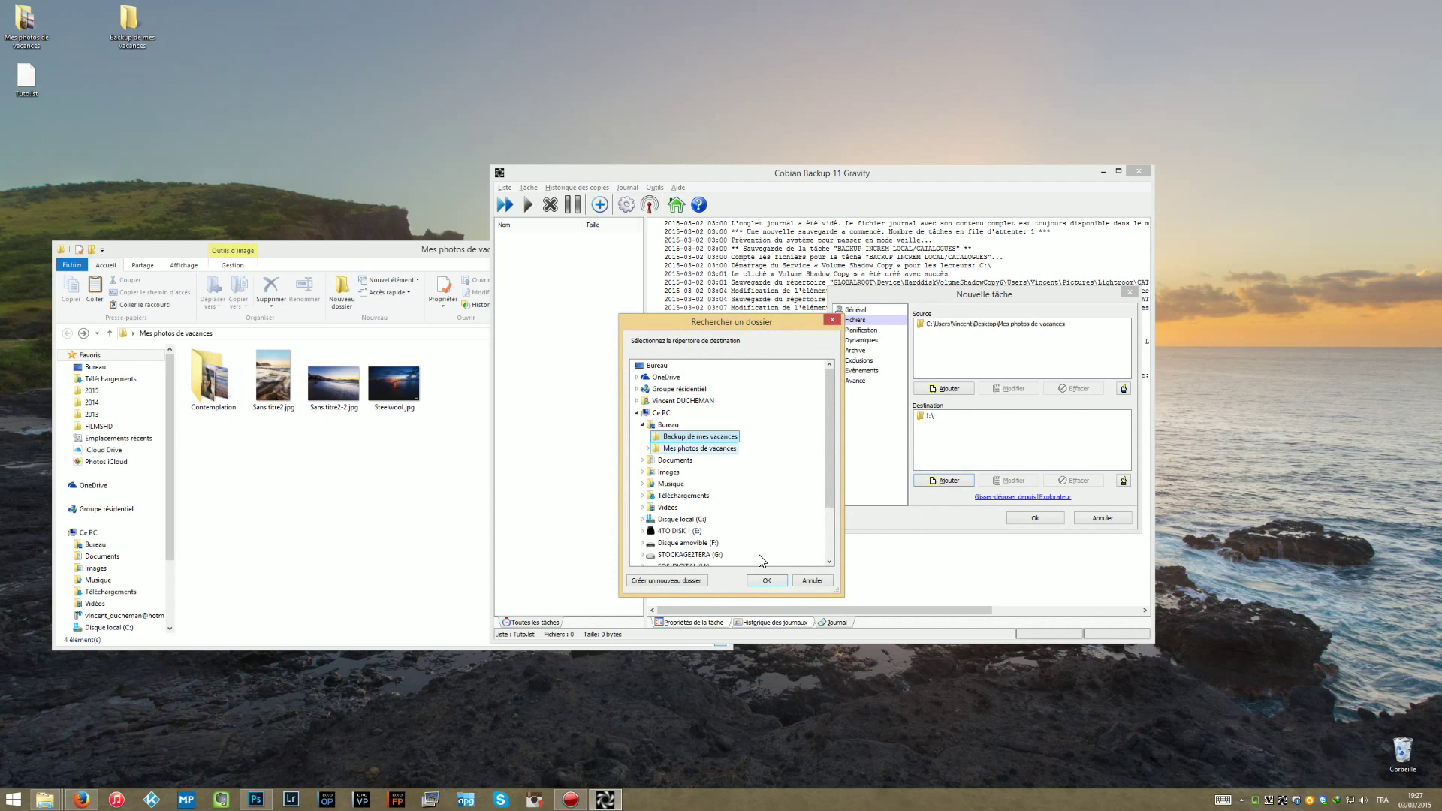
pyautogui.click(767, 581)
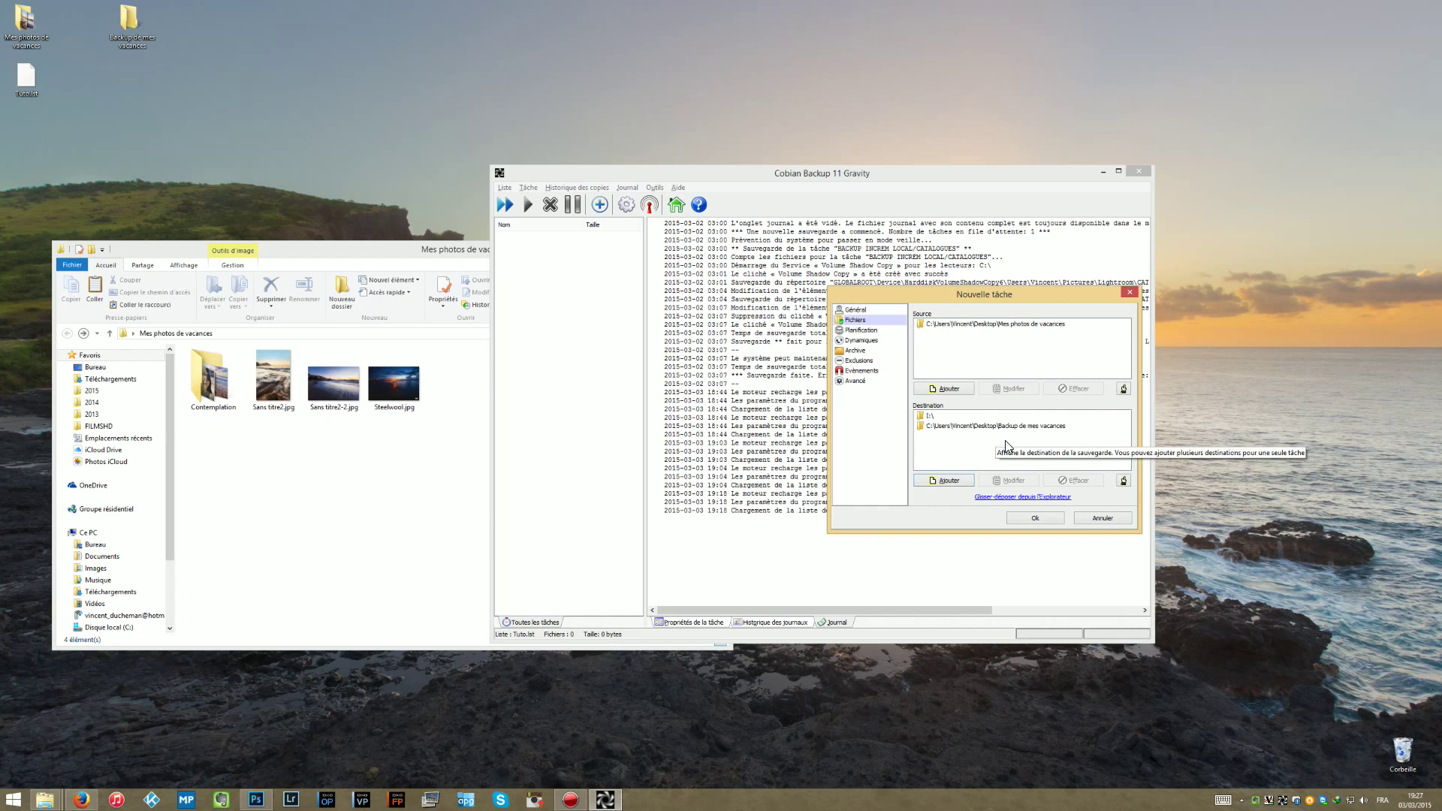
# Remove the drive-root entry from the backup task's destination directories and dismiss the notification popup.
pyautogui.click(933, 417)
pyautogui.click(1076, 482)
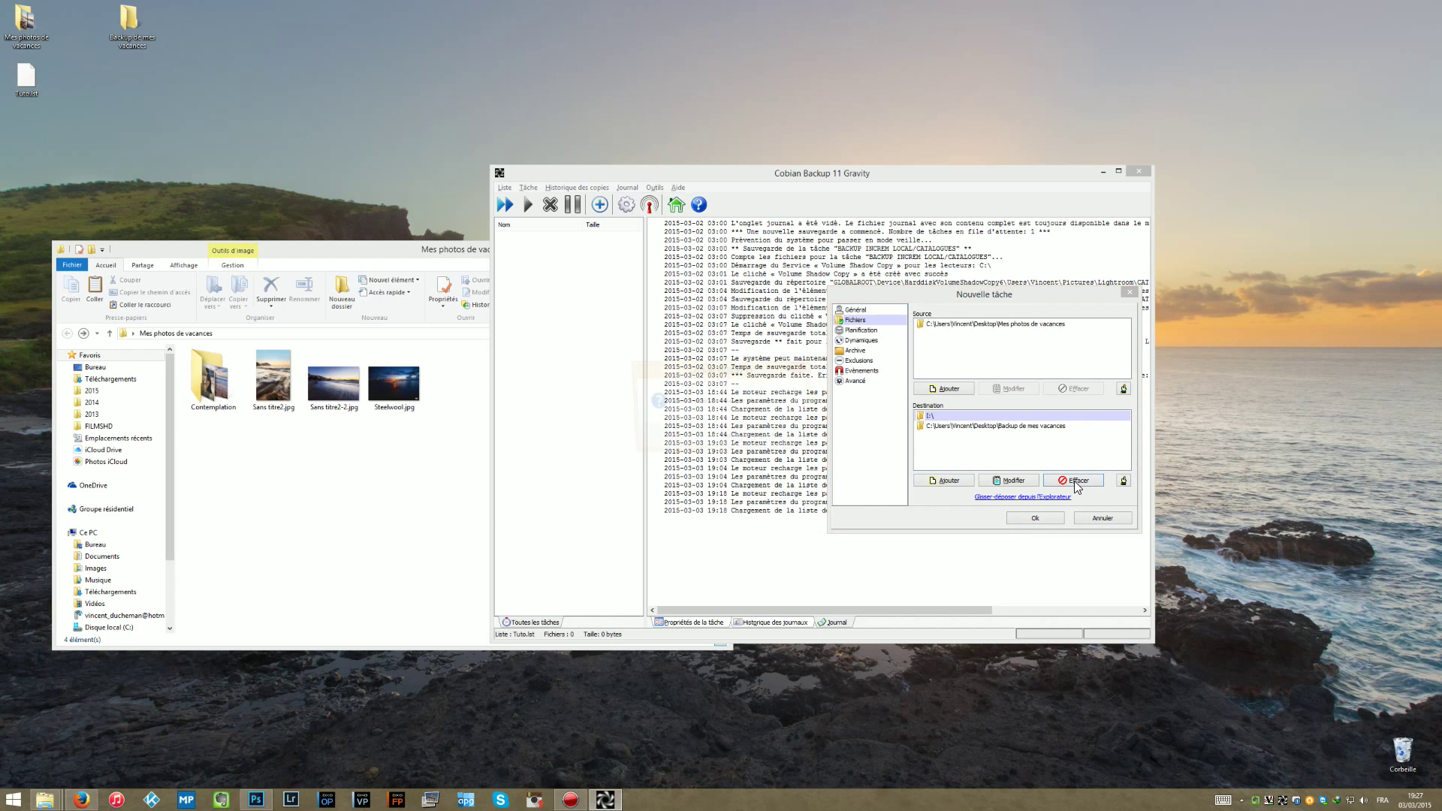
pyautogui.click(729, 437)
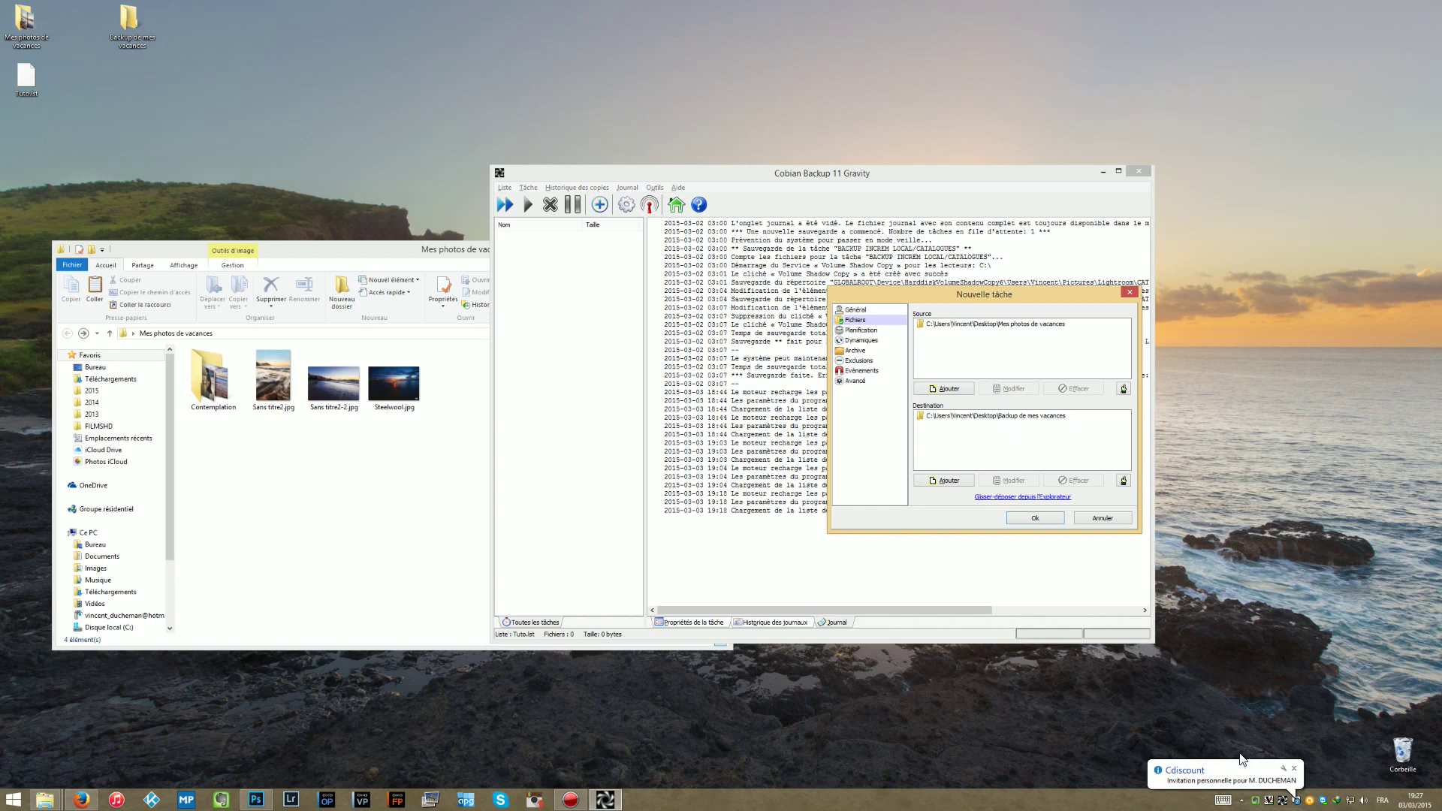
pyautogui.click(1295, 769)
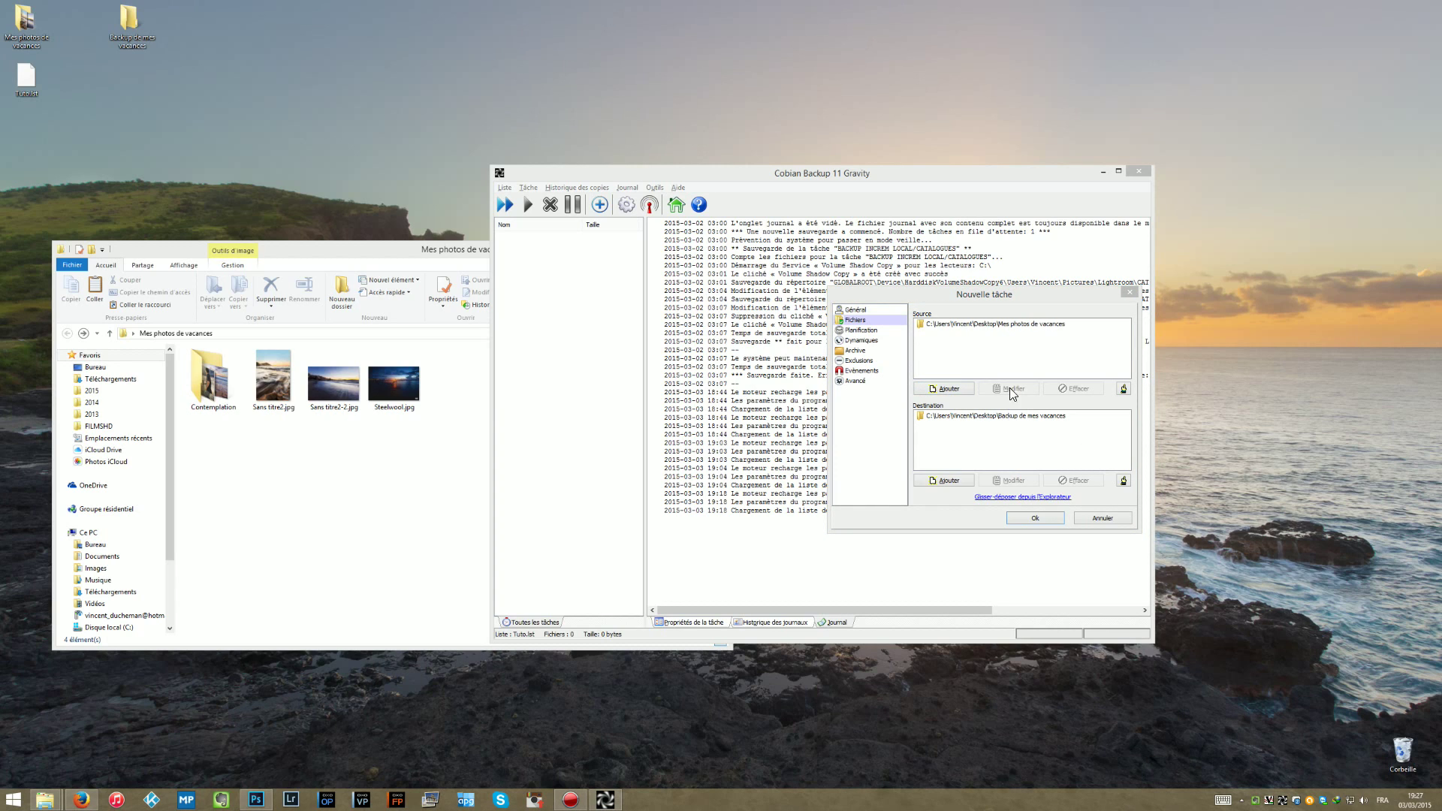
# Set the backup task's schedule type to Une fois.
pyautogui.click(864, 330)
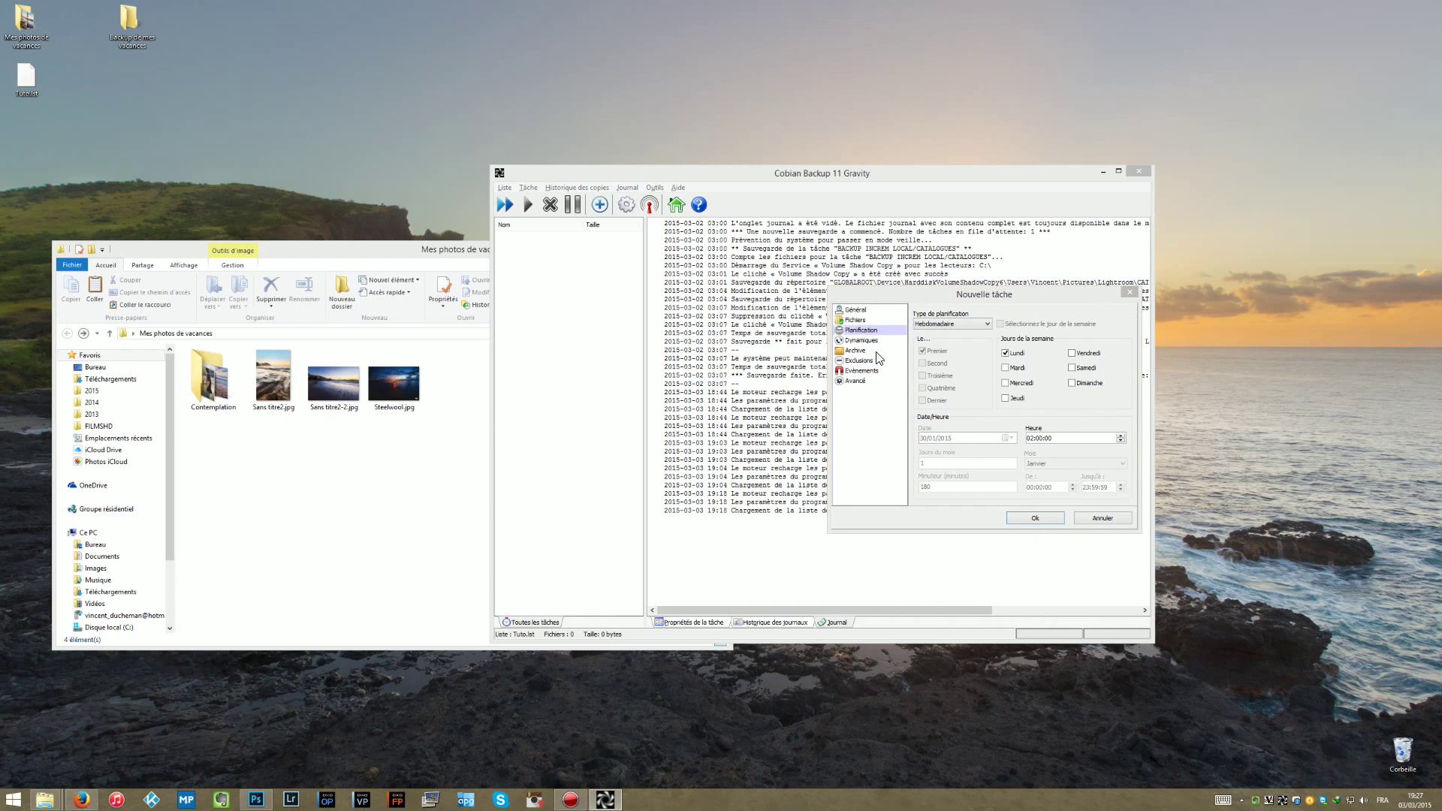
pyautogui.click(985, 324)
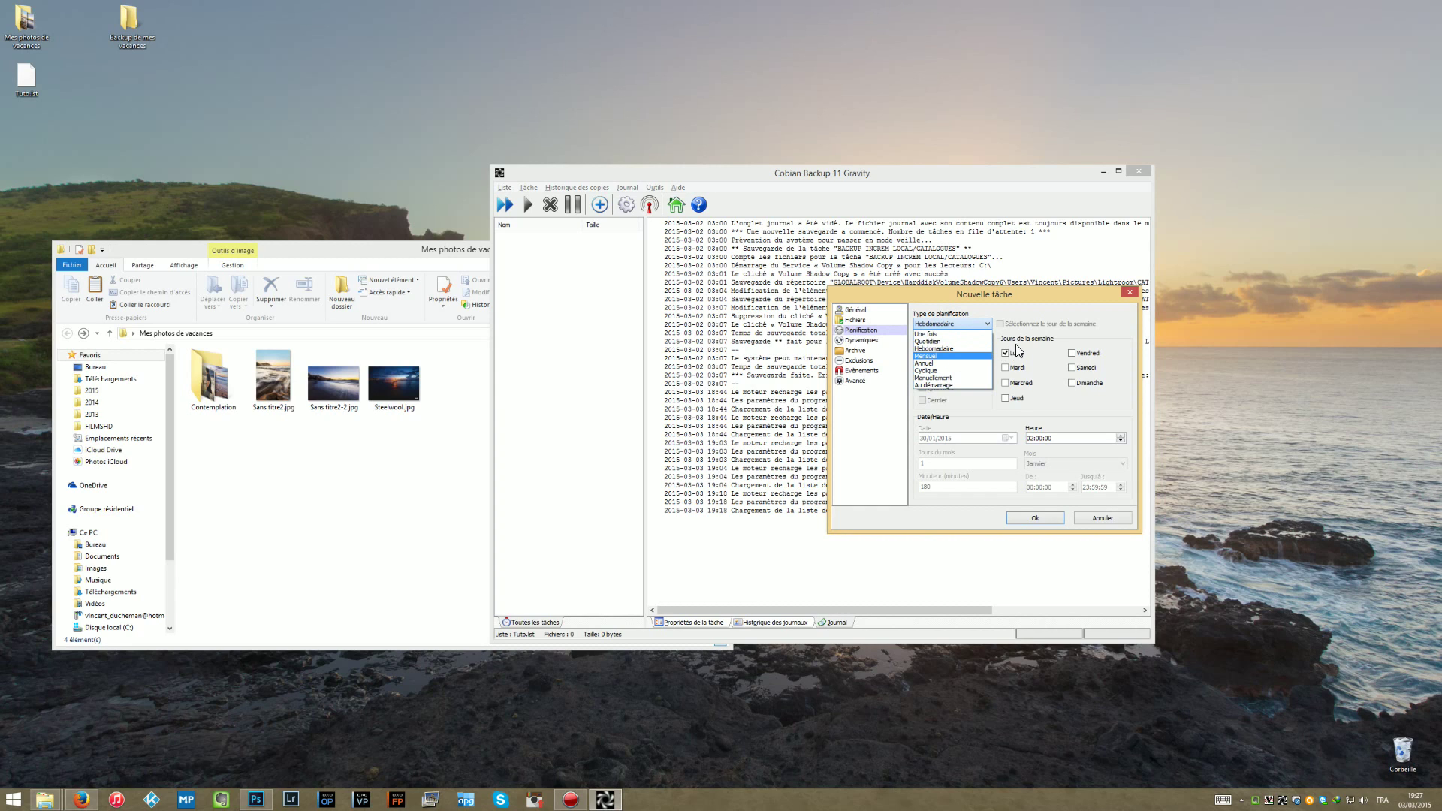
pyautogui.click(948, 333)
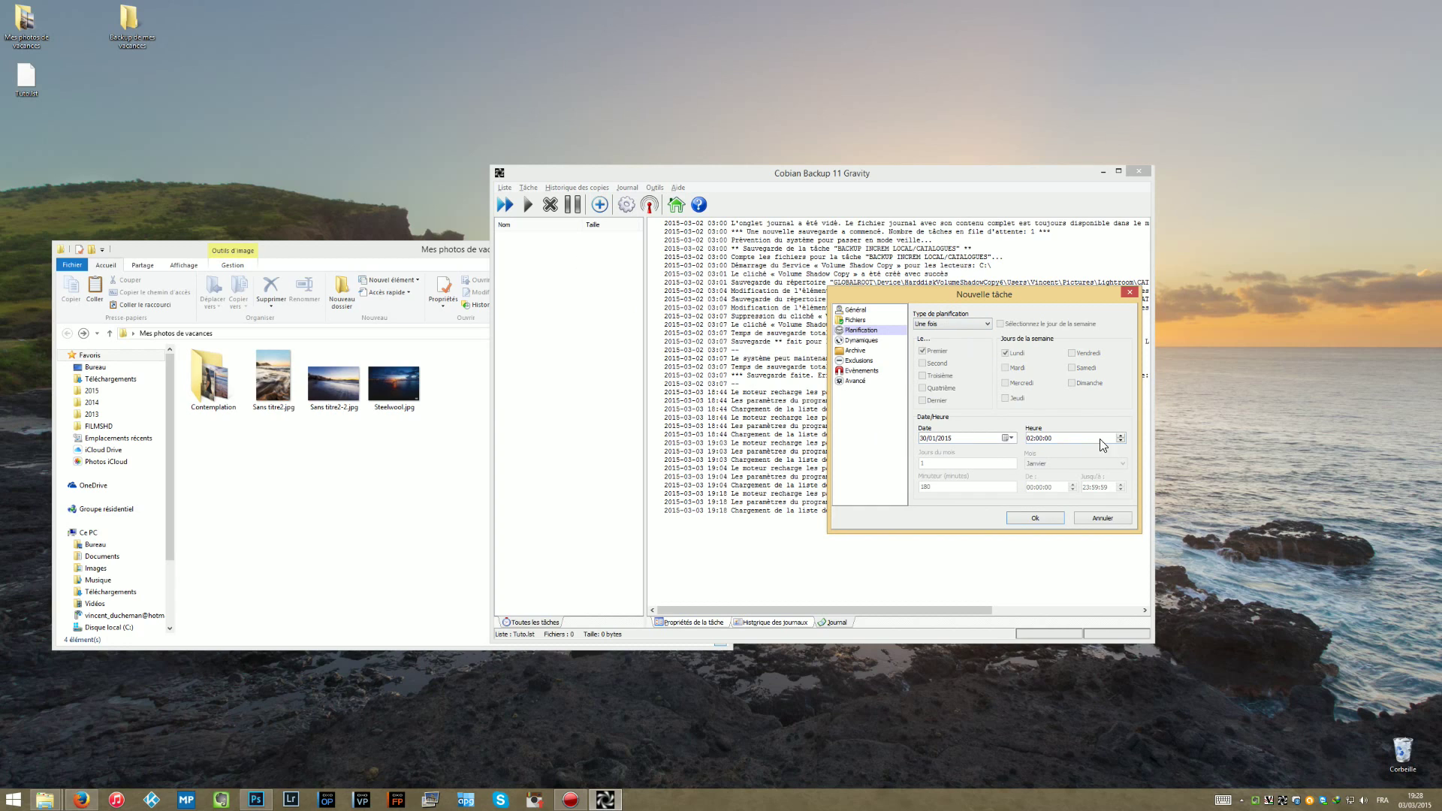
# Review the task's Dynamiques, Archive, Exclusions, Événements and Avancé settings, and save the PHOTOS task.
pyautogui.click(870, 342)
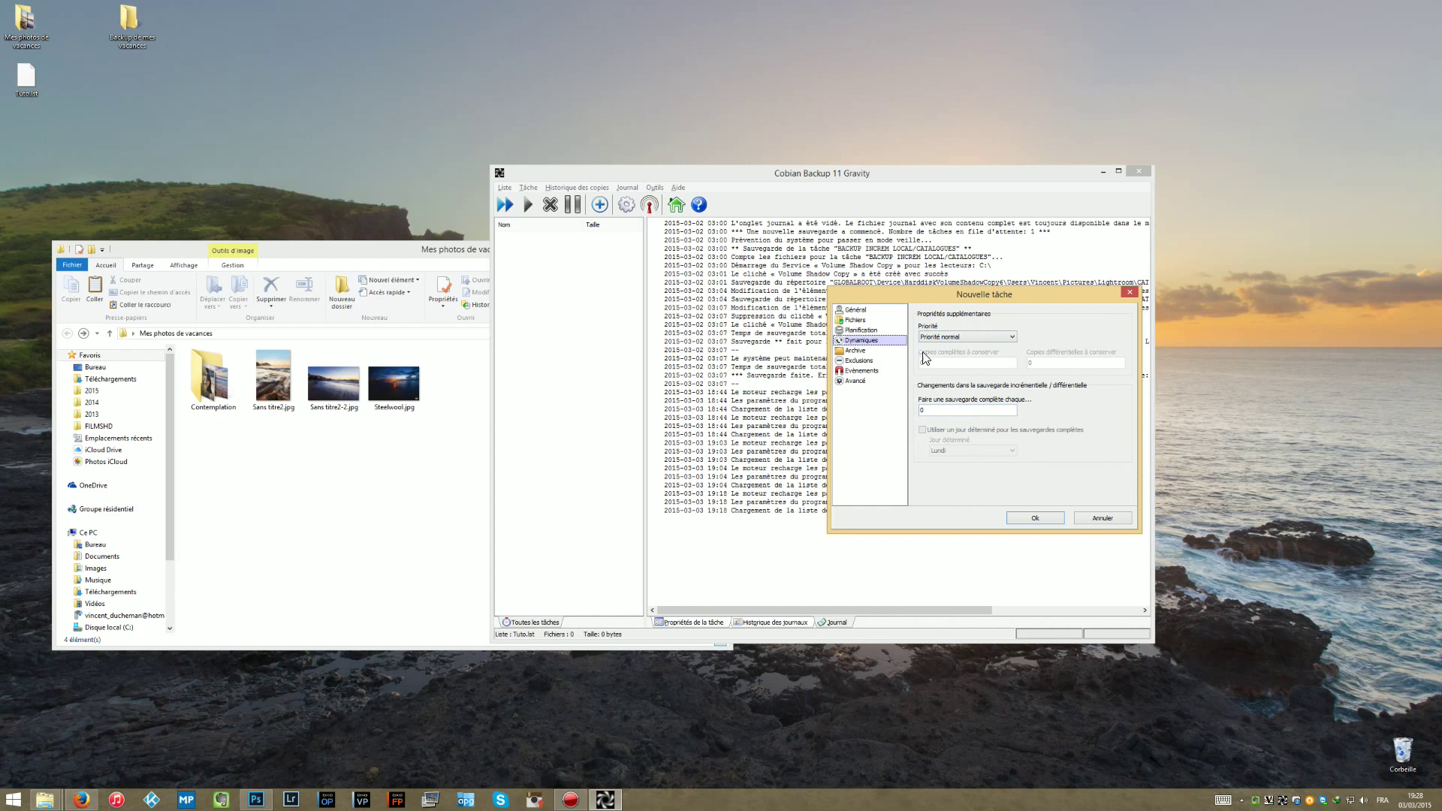
pyautogui.click(867, 352)
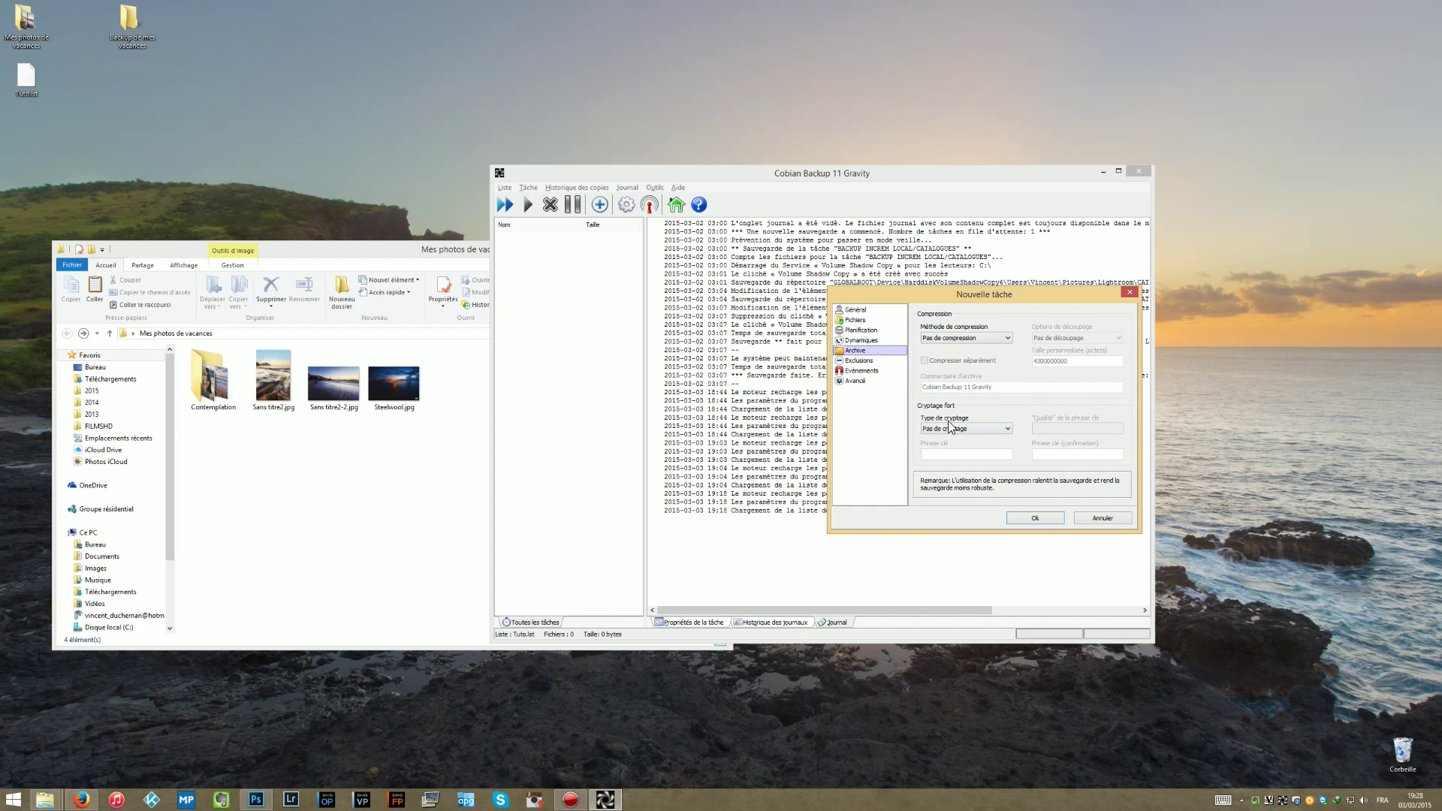
pyautogui.click(858, 360)
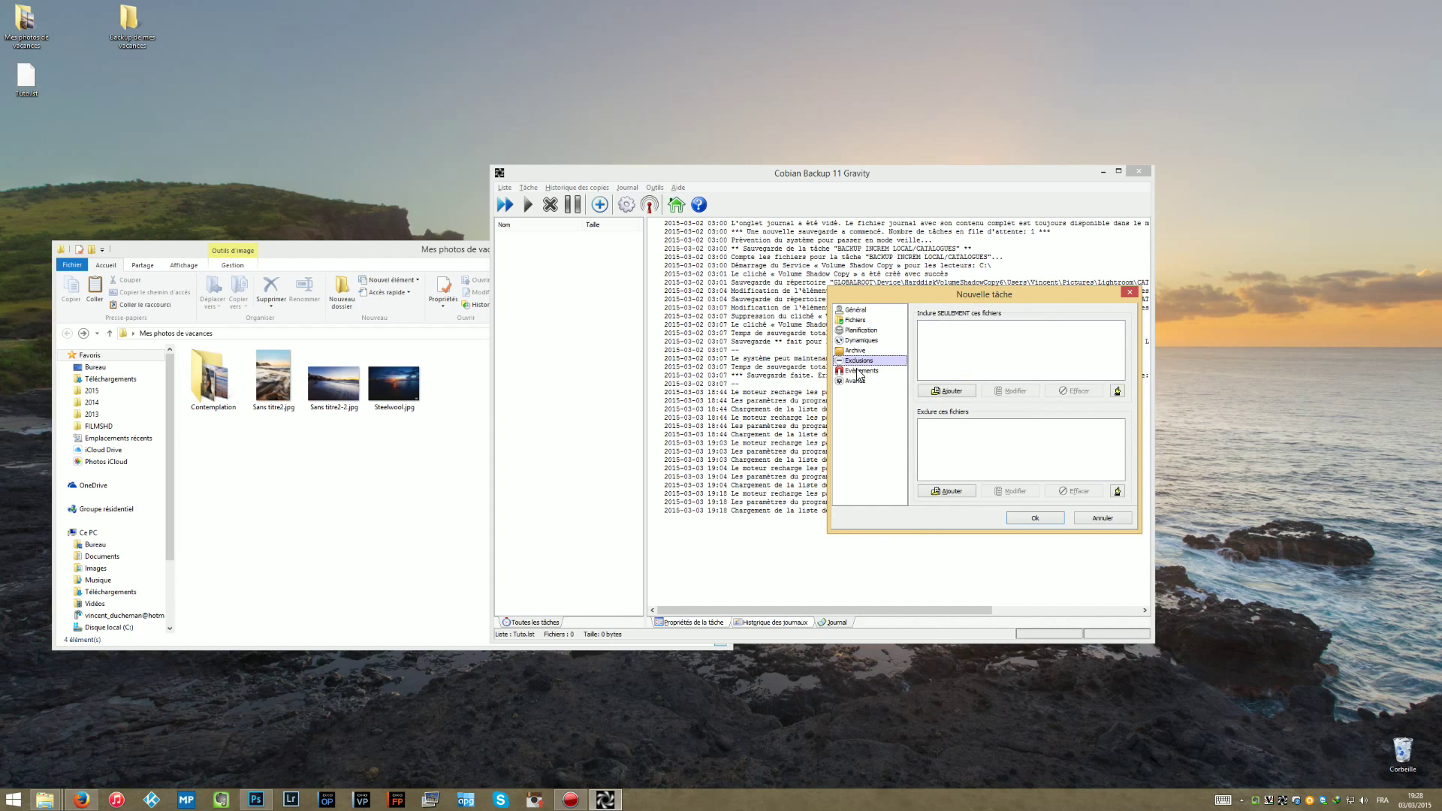
pyautogui.click(857, 372)
pyautogui.click(861, 352)
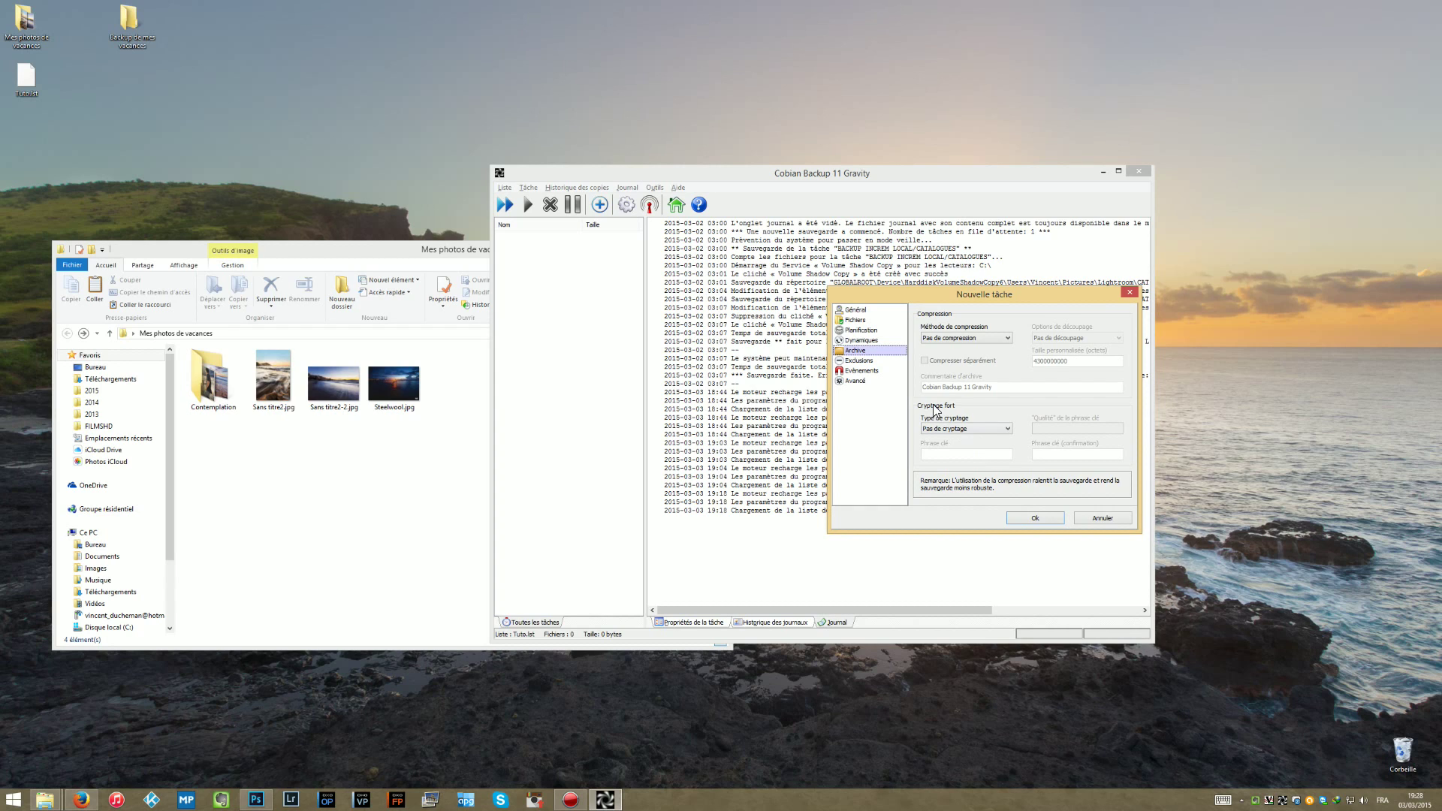
pyautogui.click(861, 361)
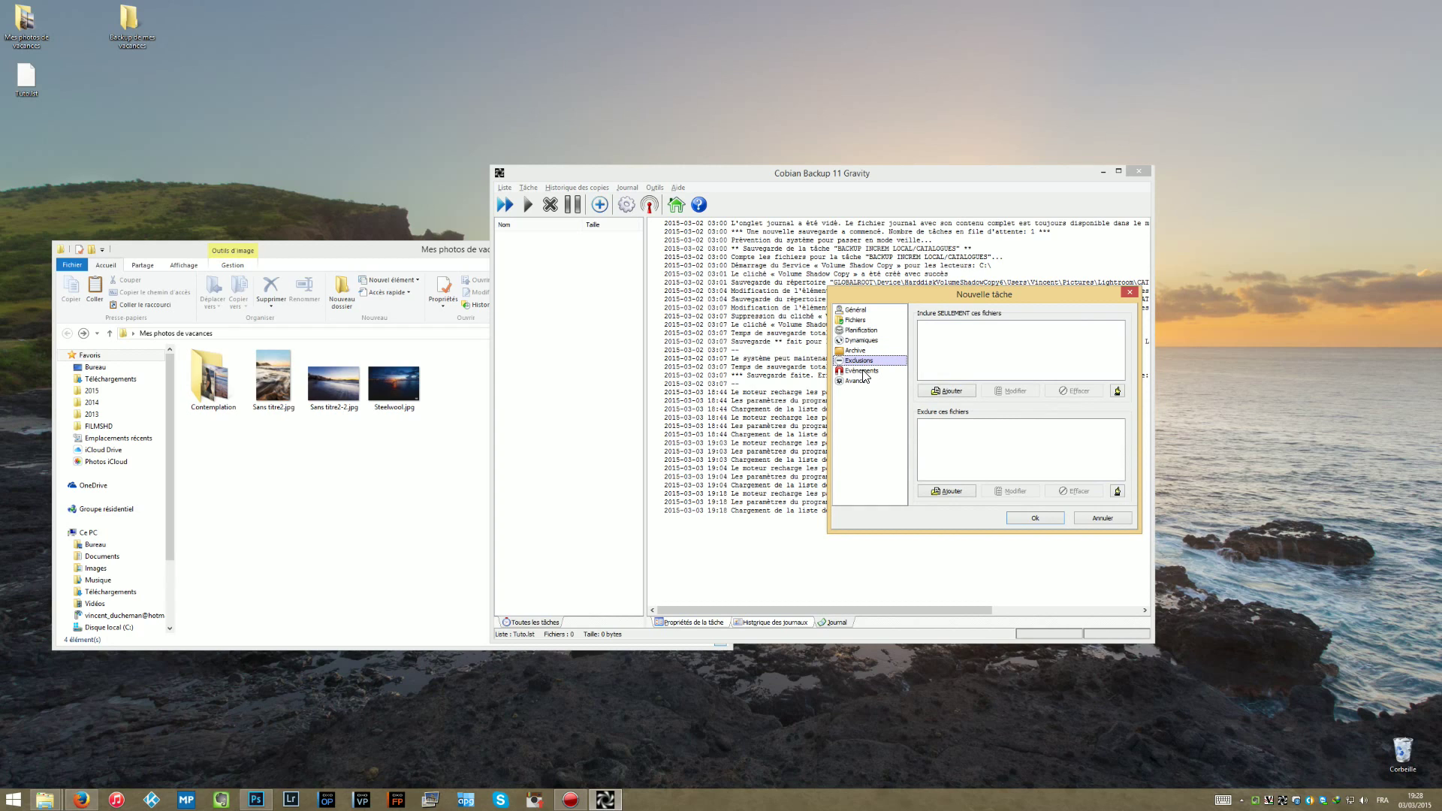
pyautogui.click(857, 381)
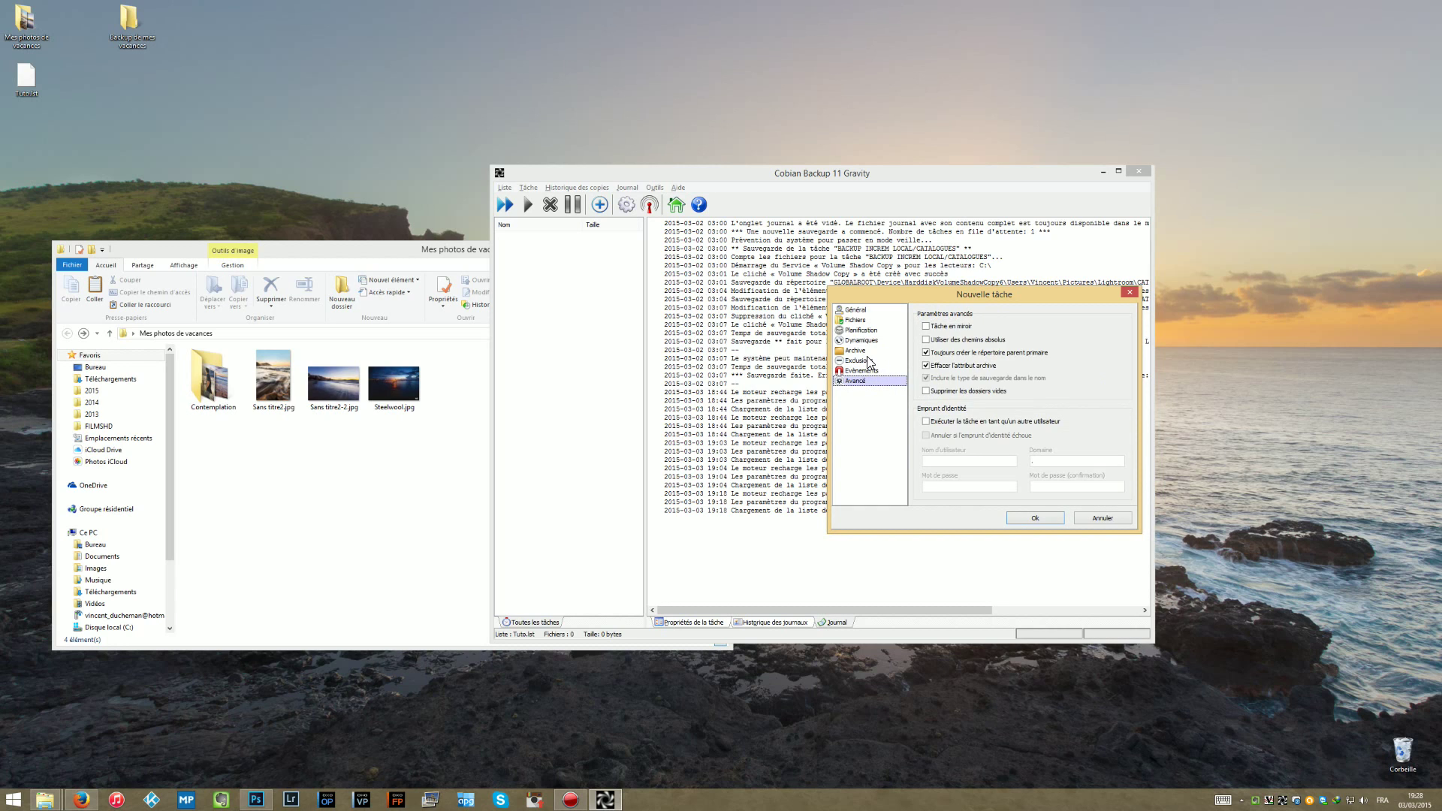
pyautogui.click(864, 362)
pyautogui.click(857, 351)
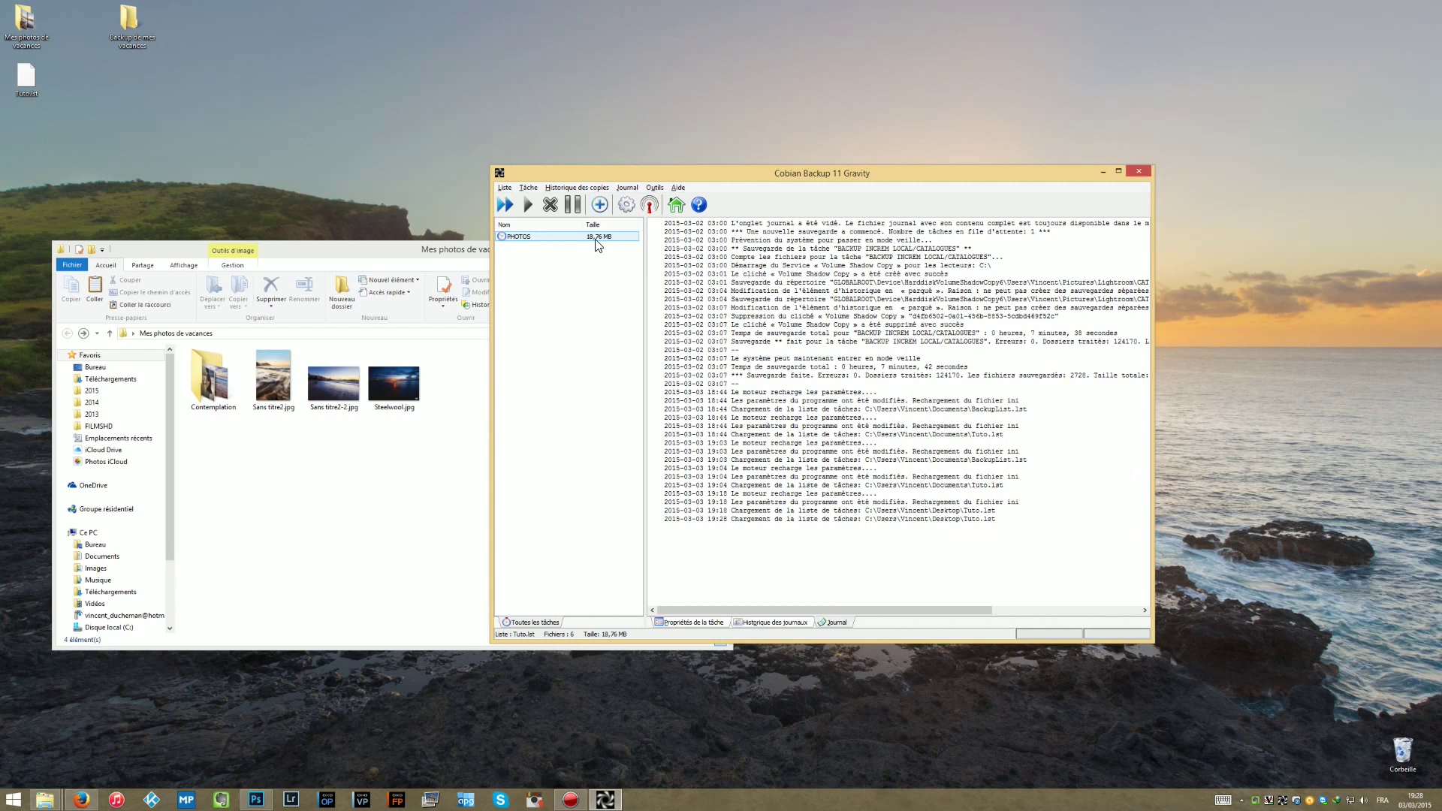
# Run the selected PHOTOS backup task without shutting down the computer when it finishes.
pyautogui.rightClick(534, 241)
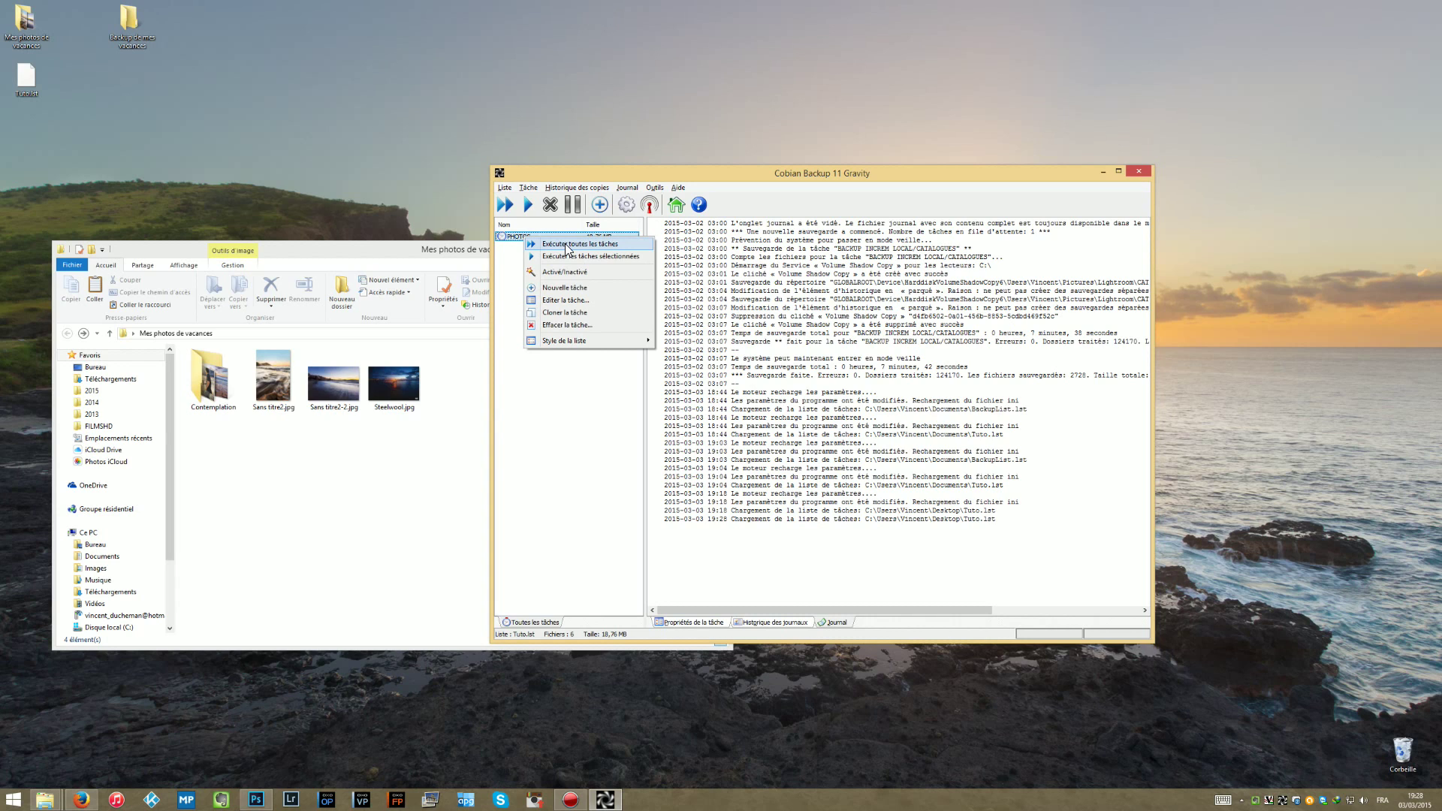
pyautogui.click(571, 257)
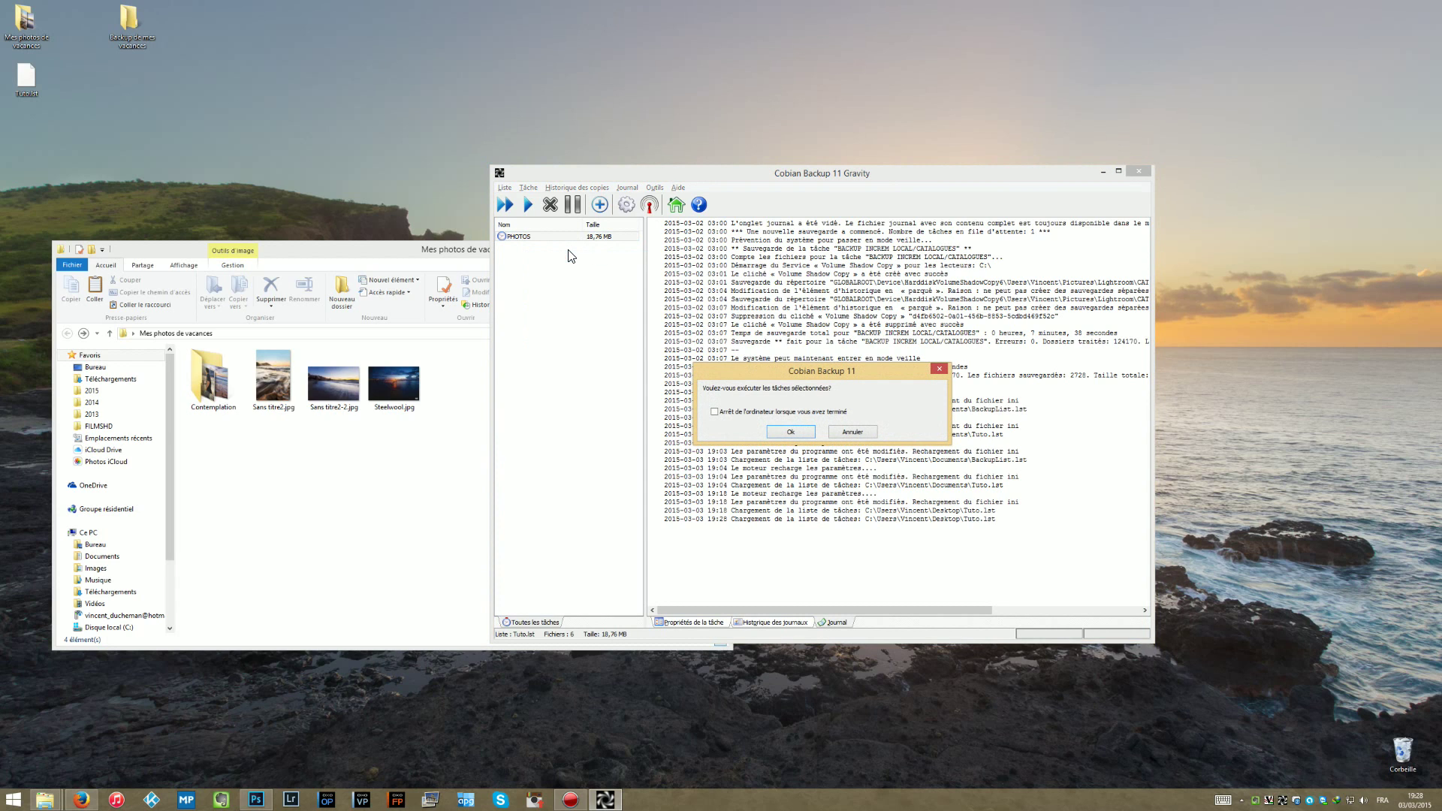
pyautogui.click(795, 434)
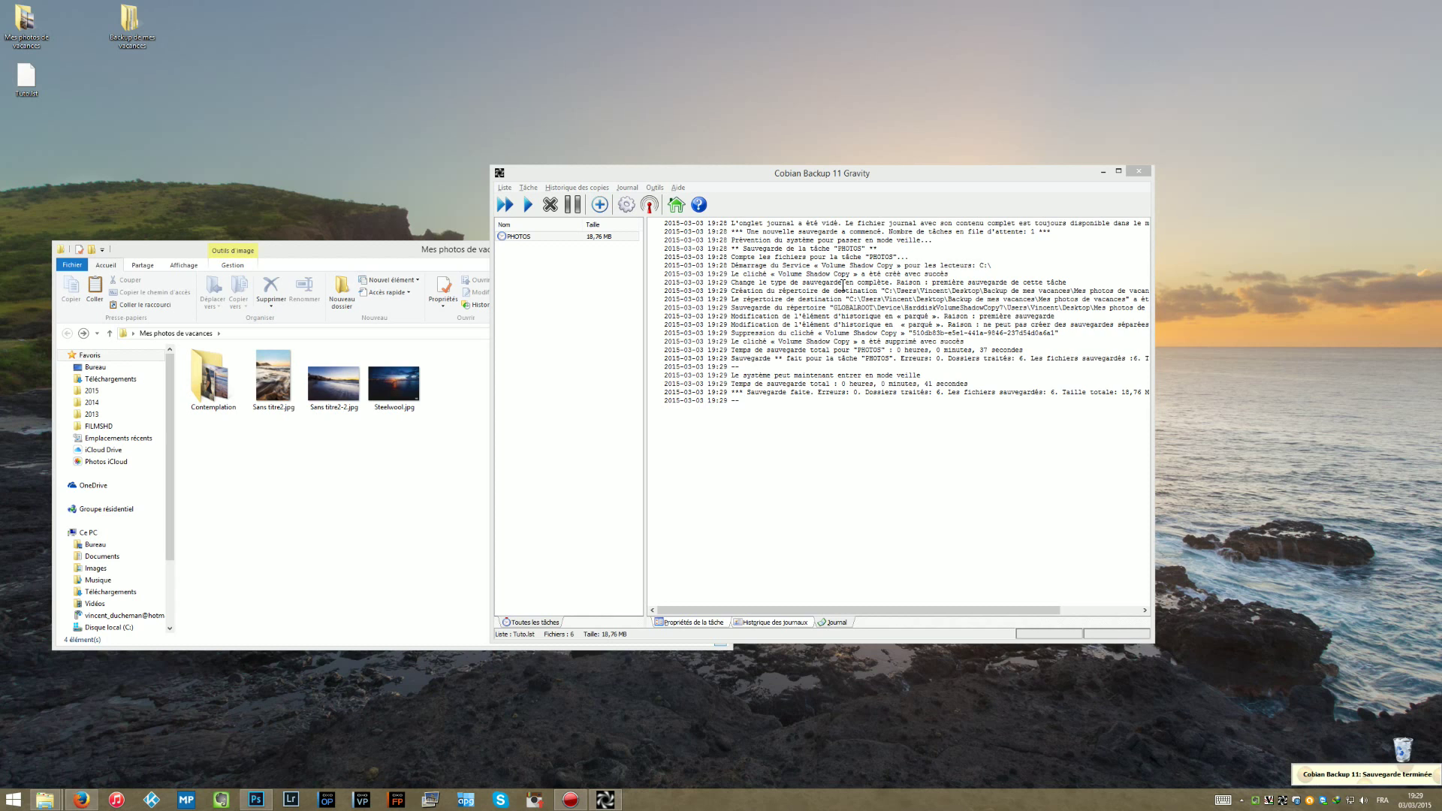
# Inspect the backed-up files in Backup de mes vacances, going through Mes photos de vacances and Contemplation to Nouveau dossier.
pyautogui.moveTo(628, 171); pyautogui.dragTo(894, 157)
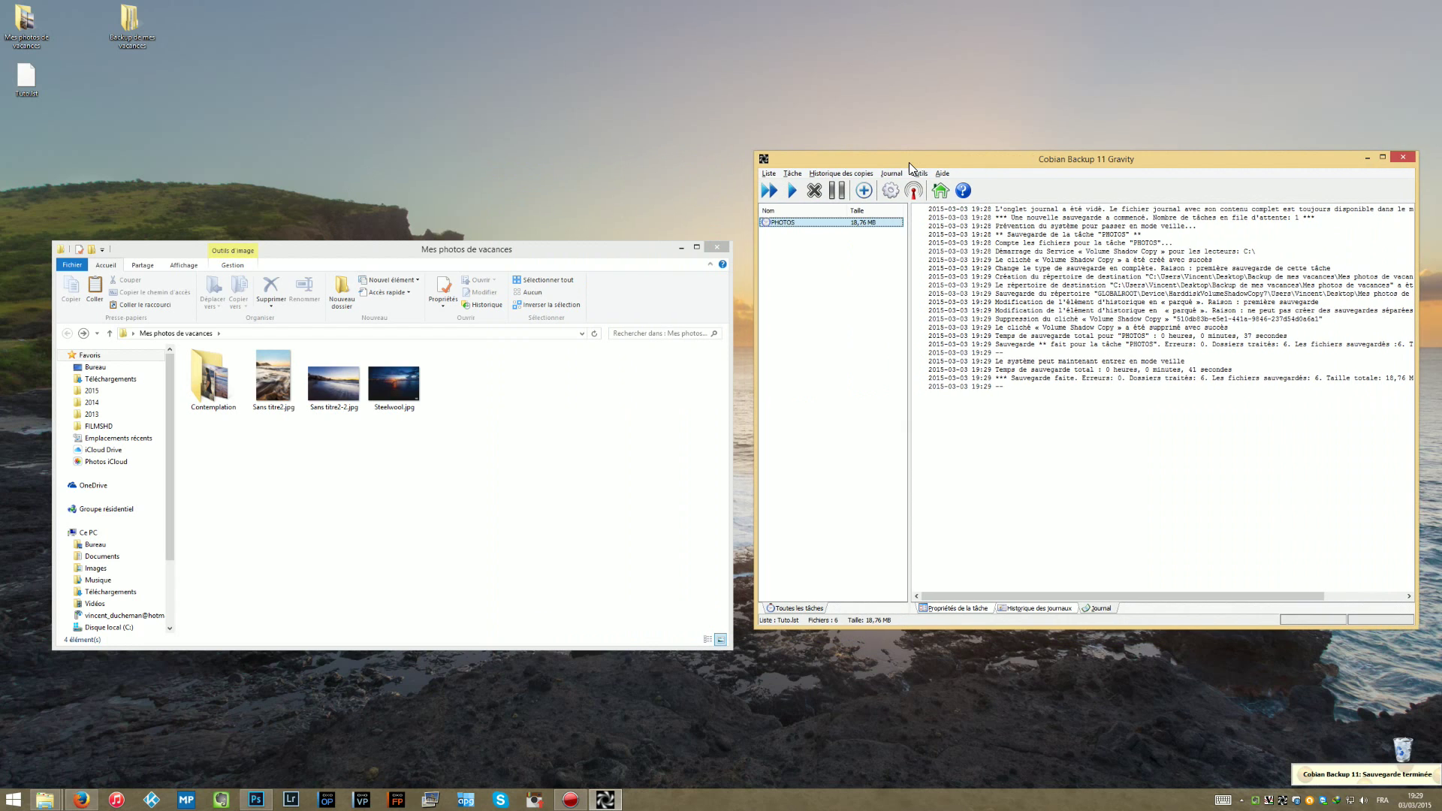
pyautogui.doubleClick(136, 42)
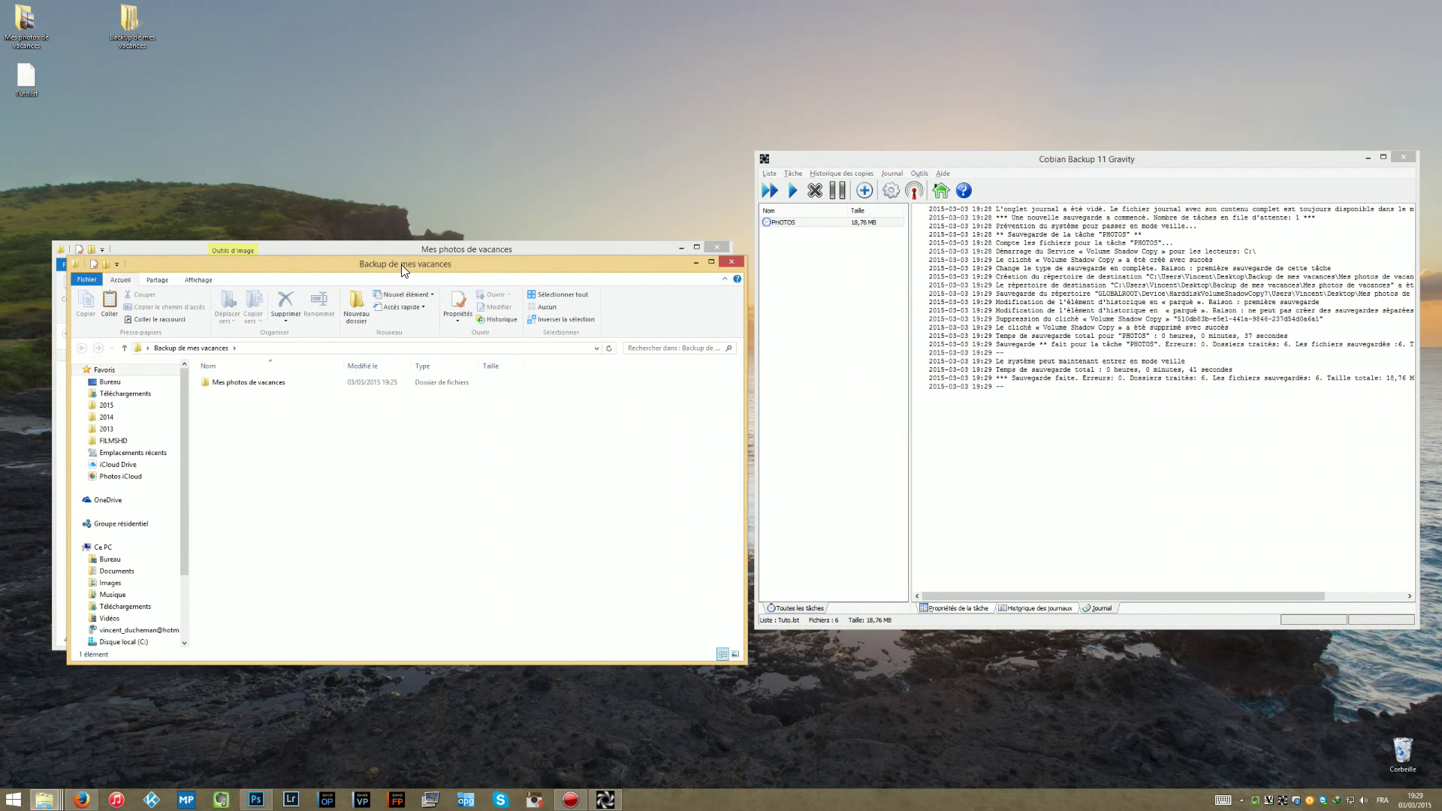
pyautogui.moveTo(401, 263); pyautogui.dragTo(882, 262)
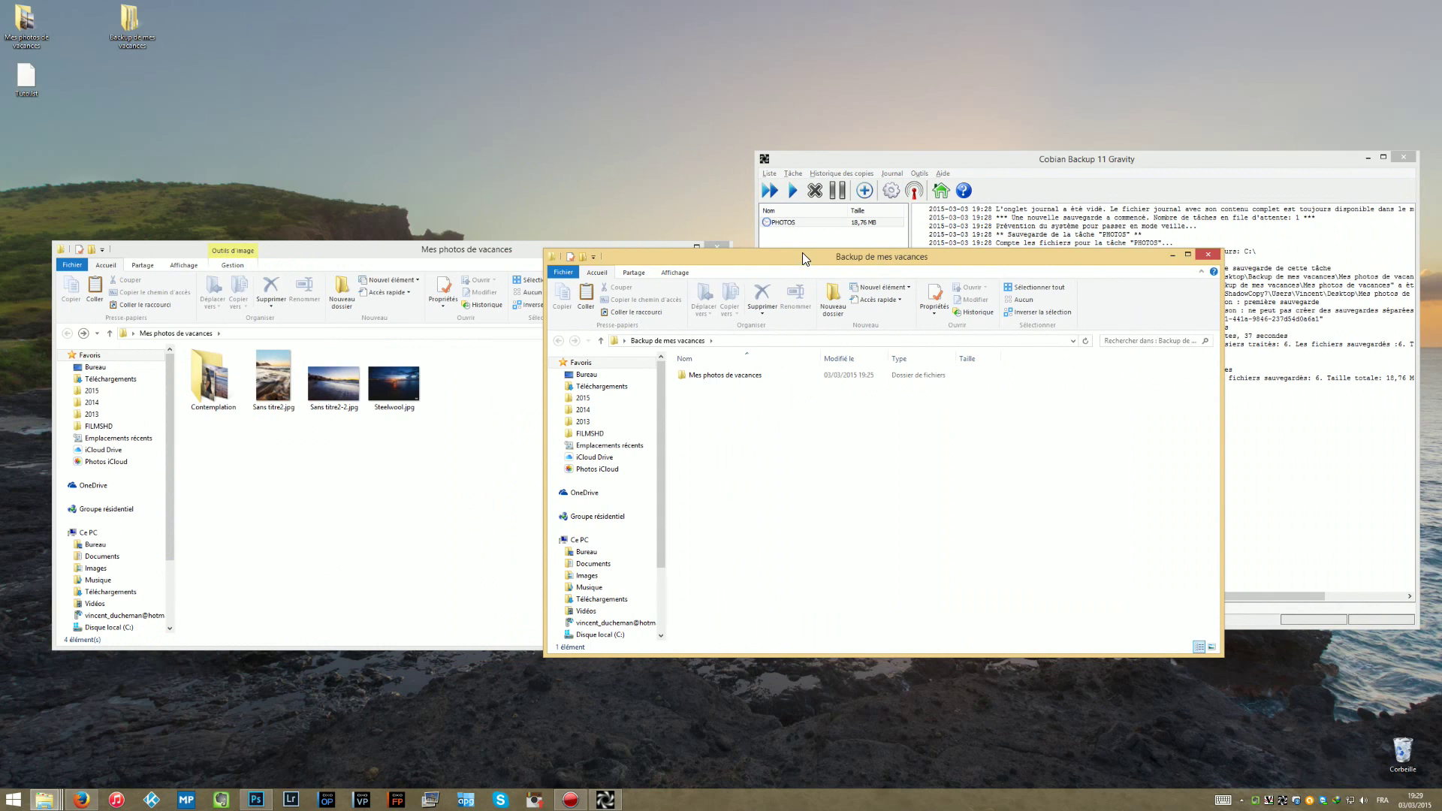
pyautogui.click(710, 379)
pyautogui.doubleClick(712, 380)
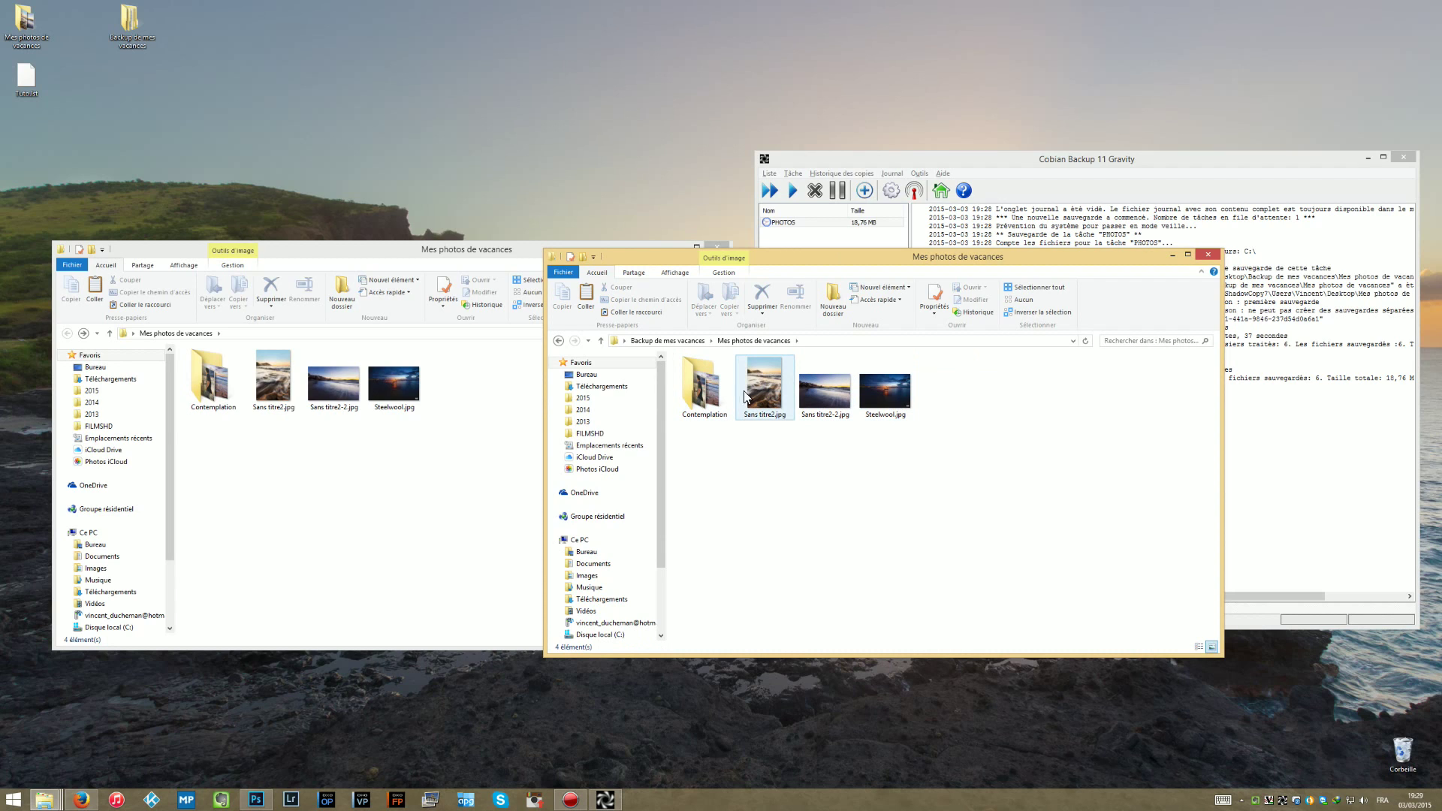
pyautogui.doubleClick(713, 411)
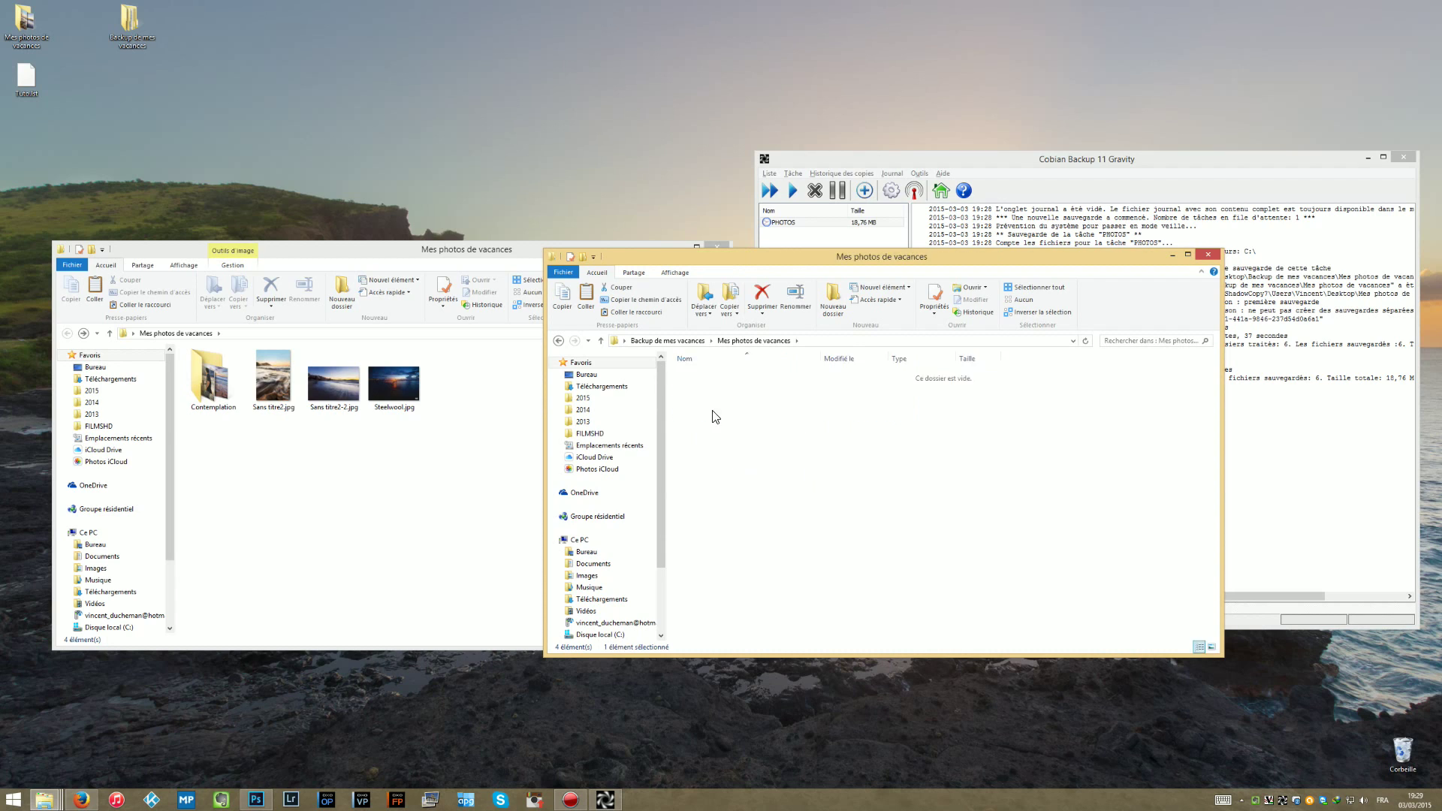
pyautogui.doubleClick(714, 409)
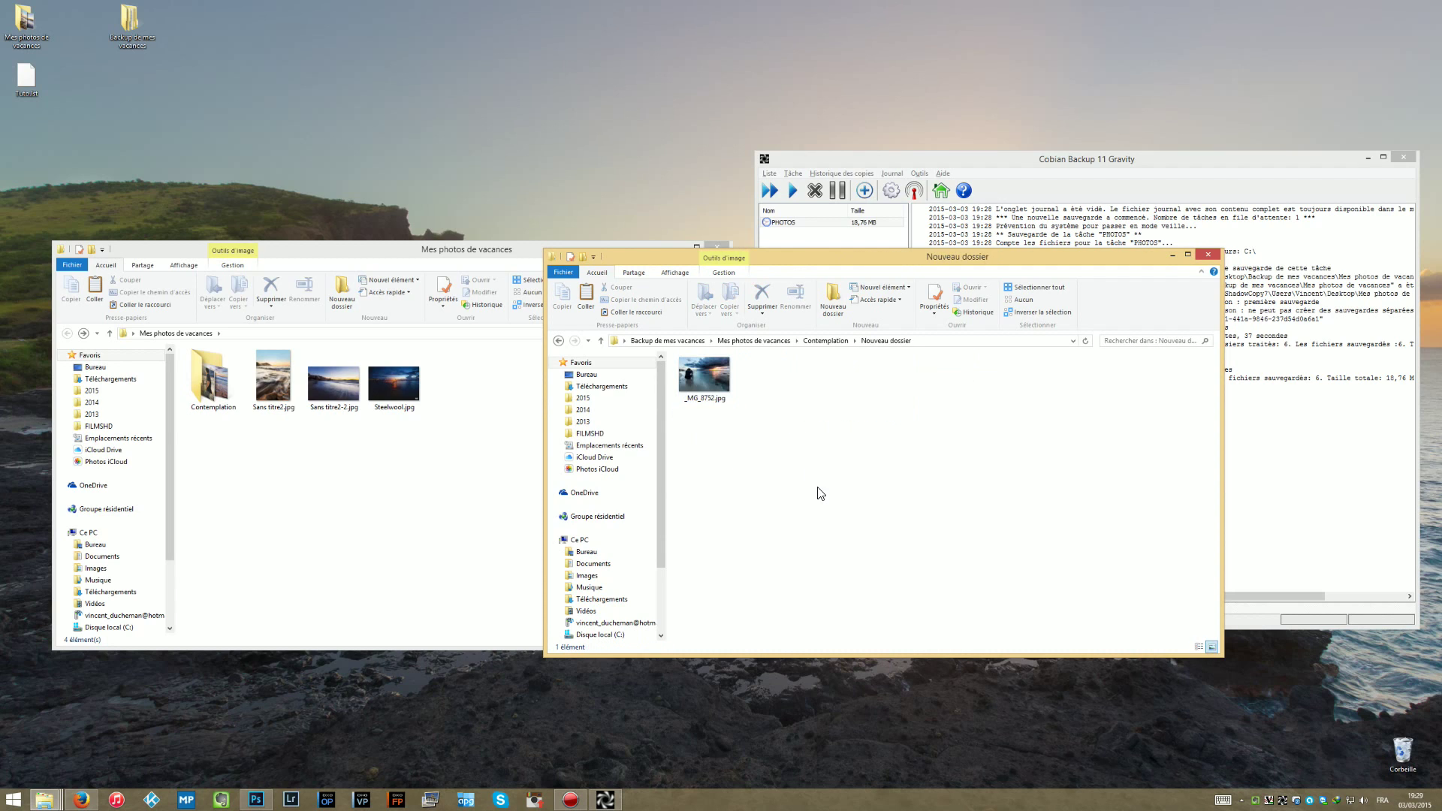
# Return the backup window to its Mes photos de vacances folder and arrange it above the source folder's window.
pyautogui.doubleClick(556, 342)
pyautogui.moveTo(1007, 257); pyautogui.dragTo(576, 76)
pyautogui.click(669, 488)
pyautogui.moveTo(545, 250); pyautogui.dragTo(635, 301)
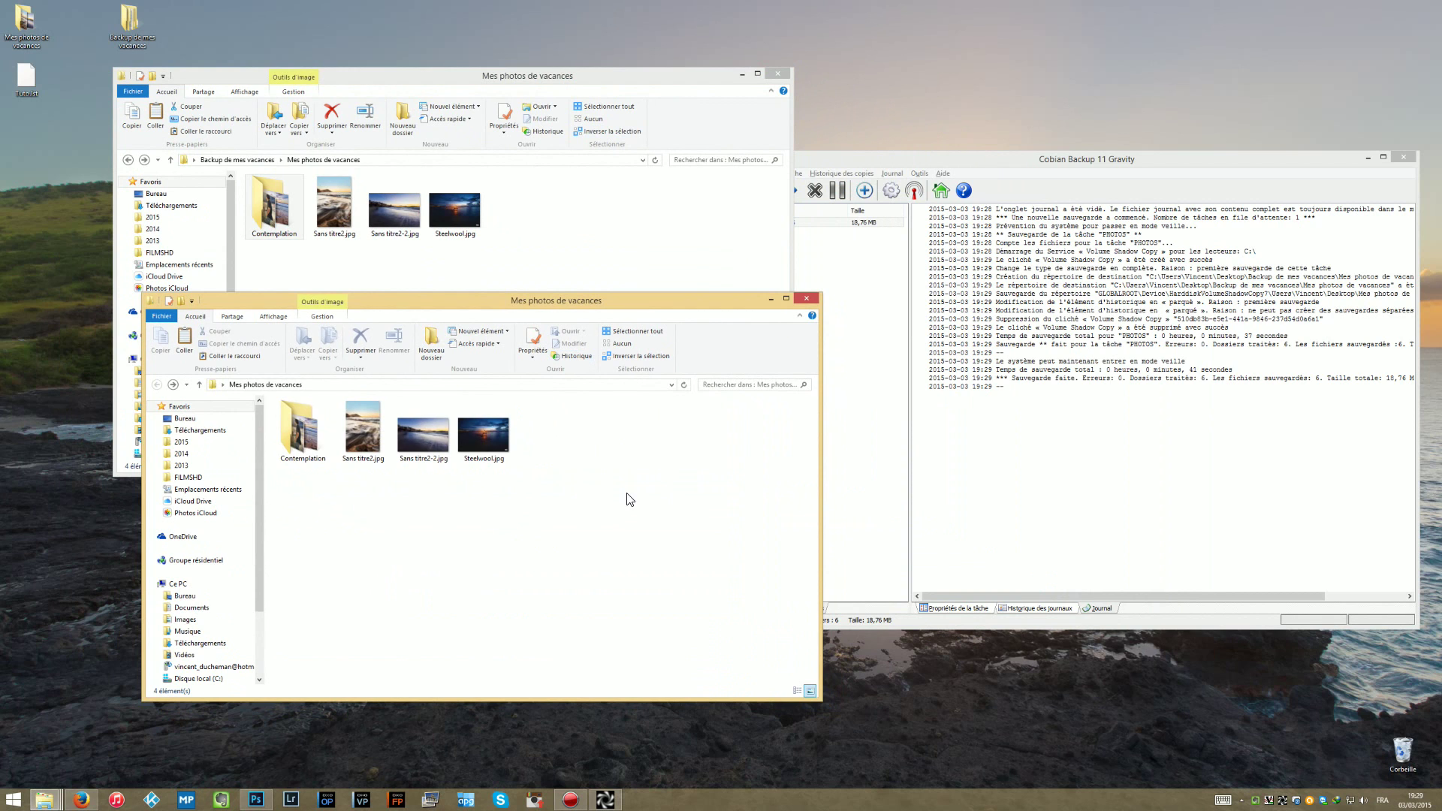
# In the File Explorer window showing Tiff brut, open the Landscapes folder under PHOTOS, 2015, WEB on 4TO DISK 1 (E:).
pyautogui.moveTo(50, 800)
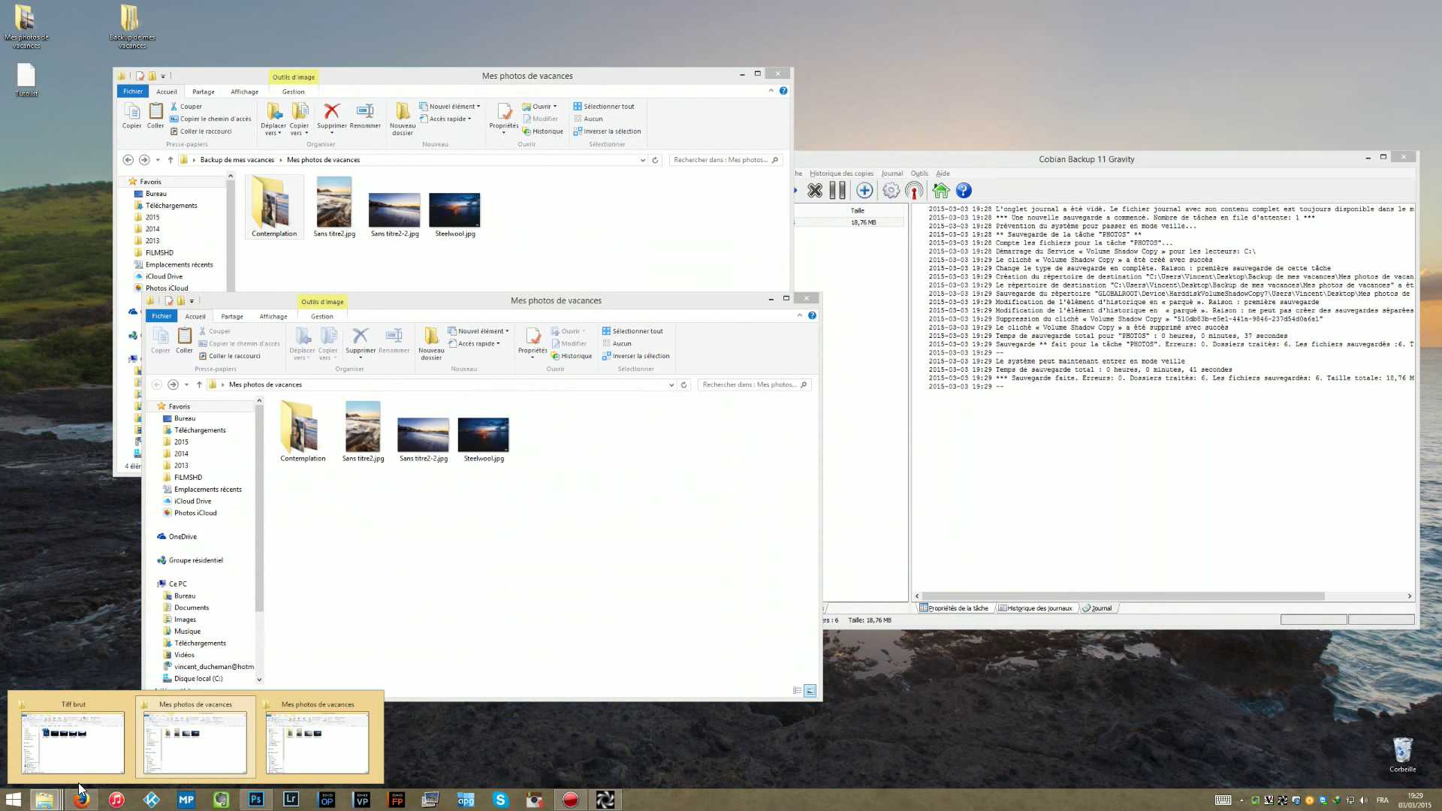
pyautogui.click(126, 741)
pyautogui.click(743, 419)
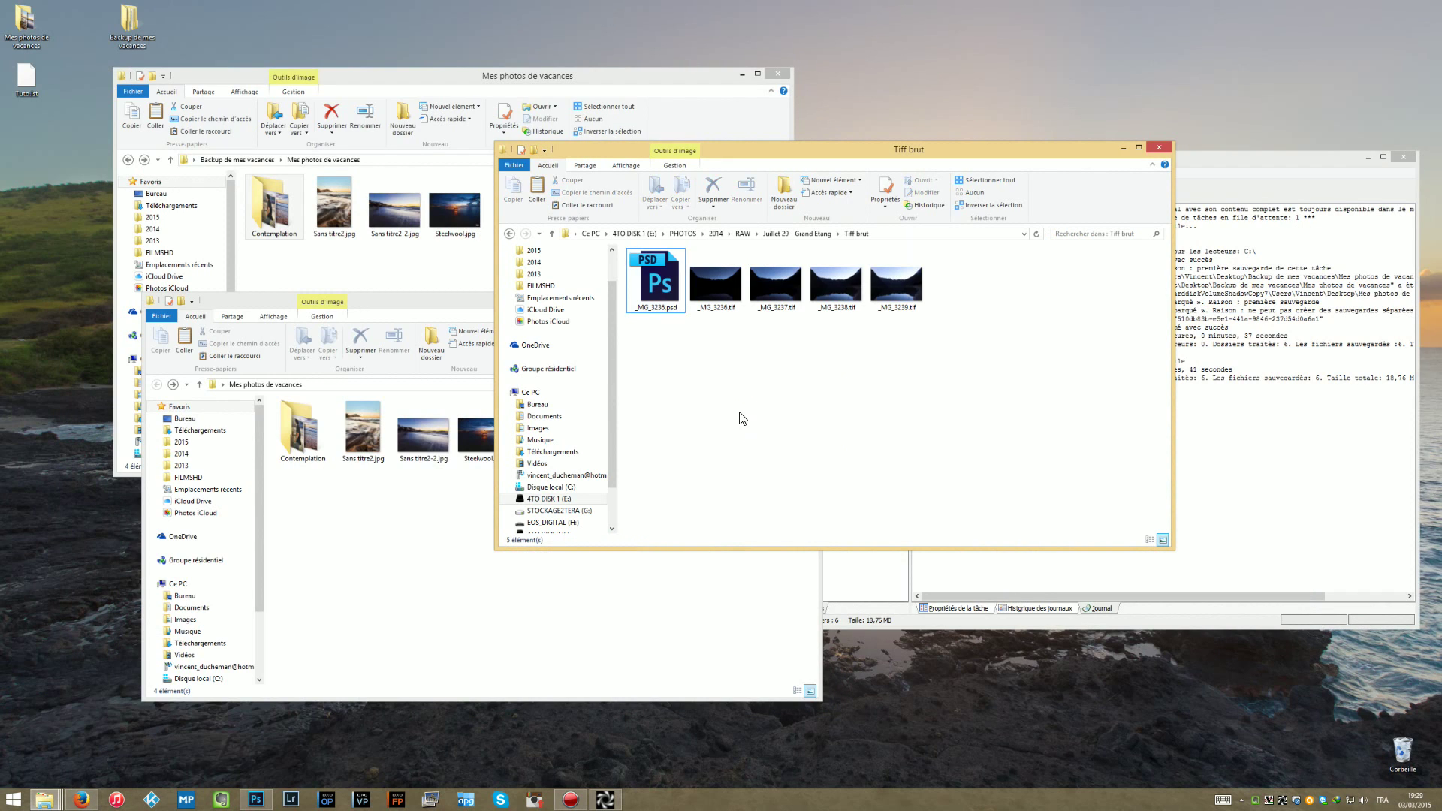
pyautogui.click(510, 235)
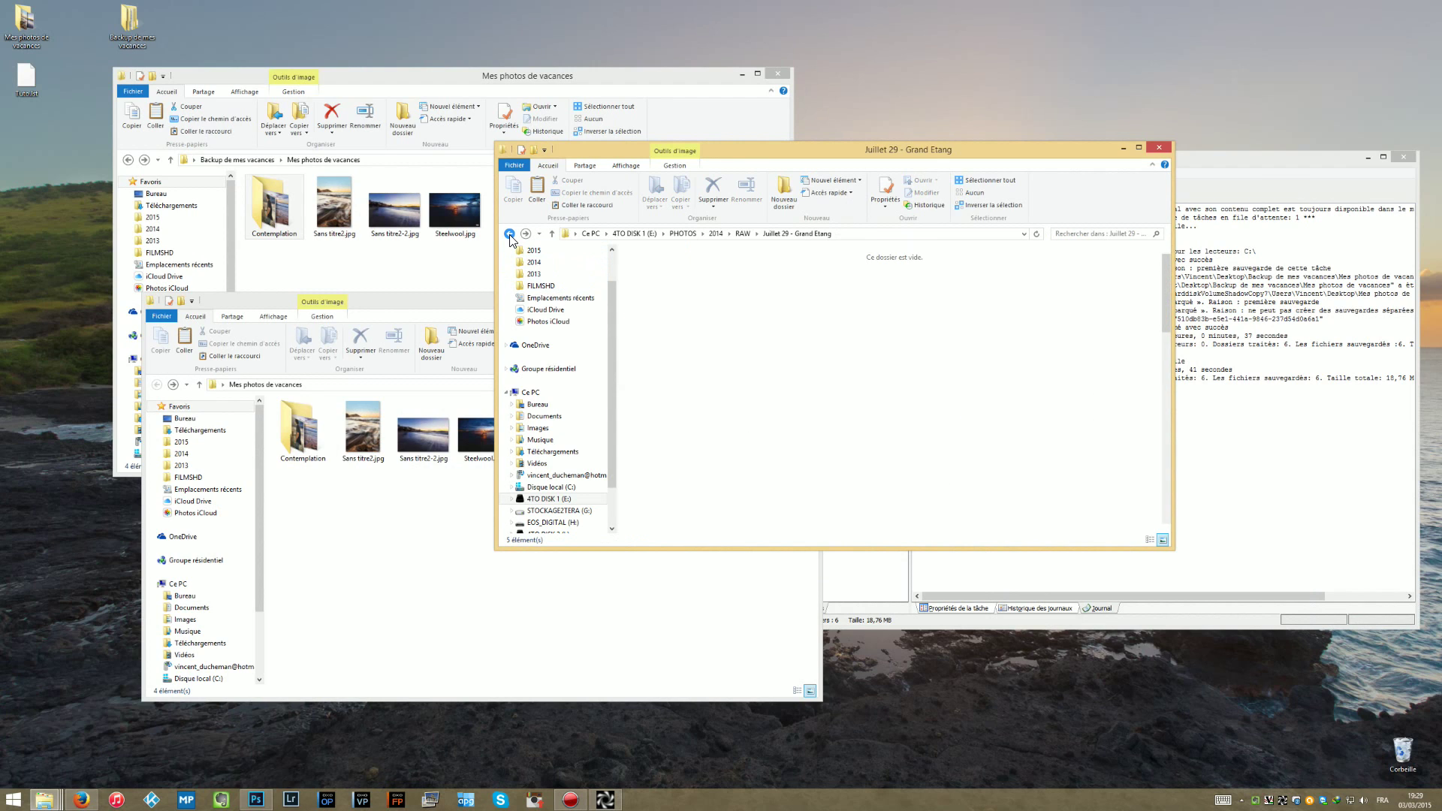
pyautogui.click(511, 234)
pyautogui.click(510, 234)
pyautogui.click(510, 234)
pyautogui.click(510, 234)
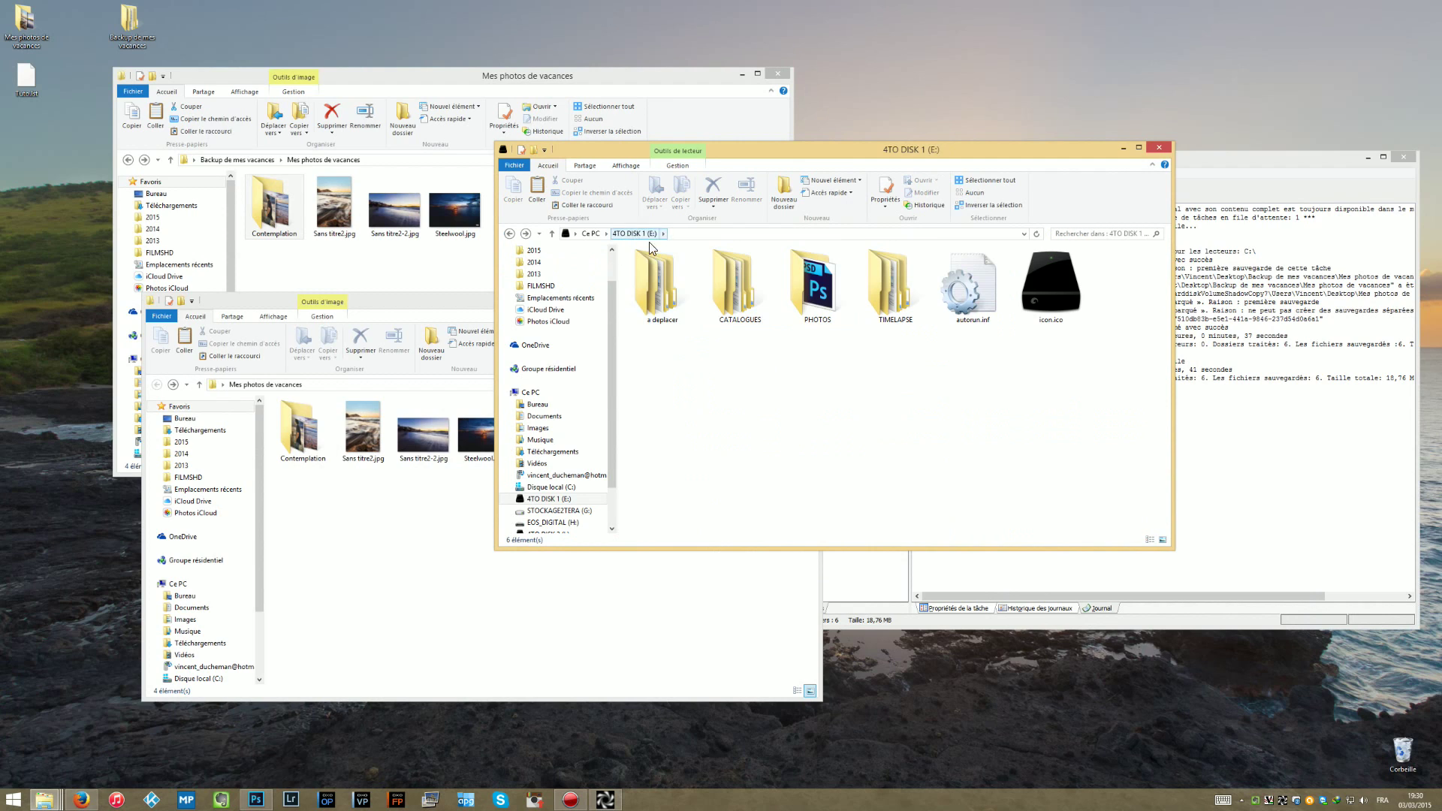
pyautogui.doubleClick(791, 290)
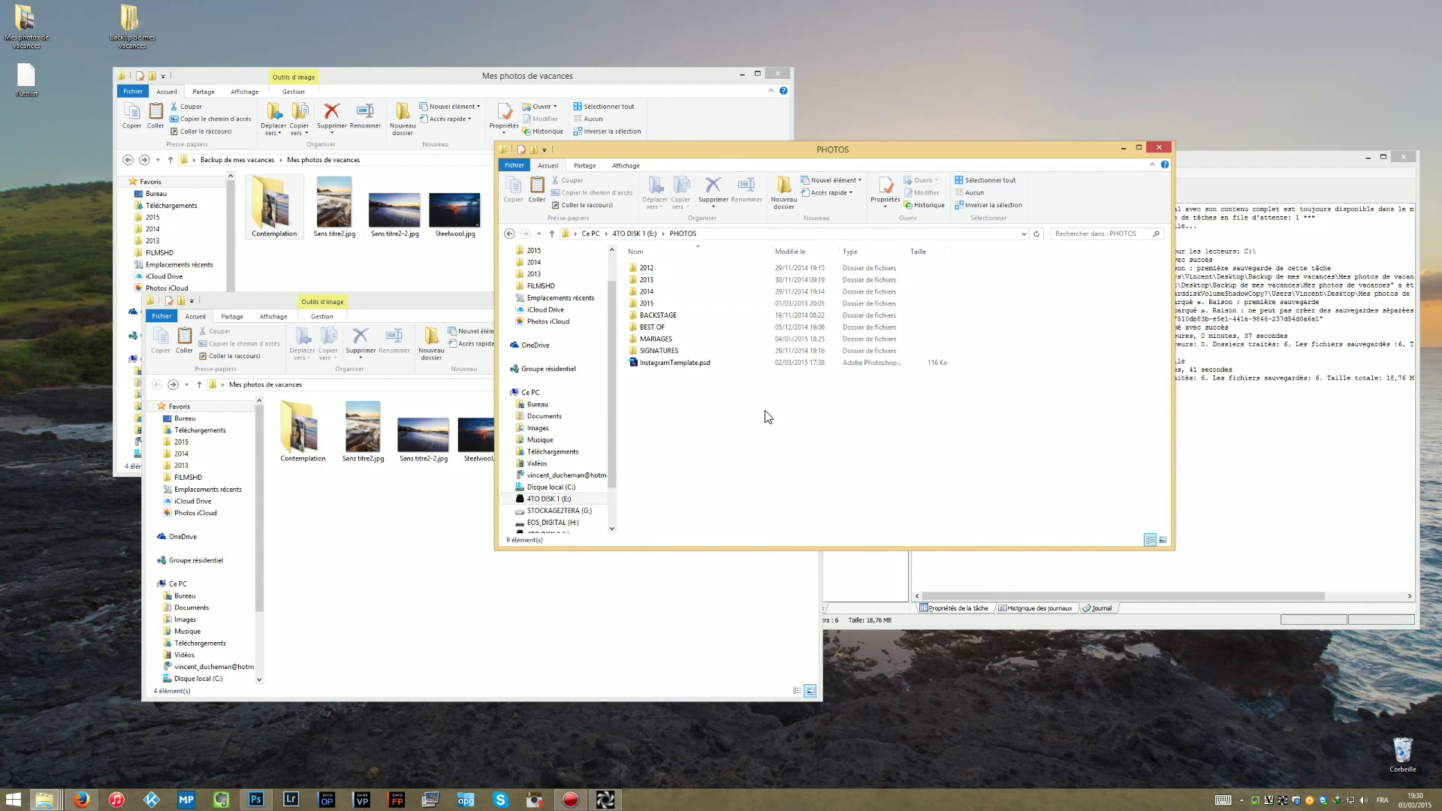
pyautogui.doubleClick(658, 304)
pyautogui.doubleClick(669, 282)
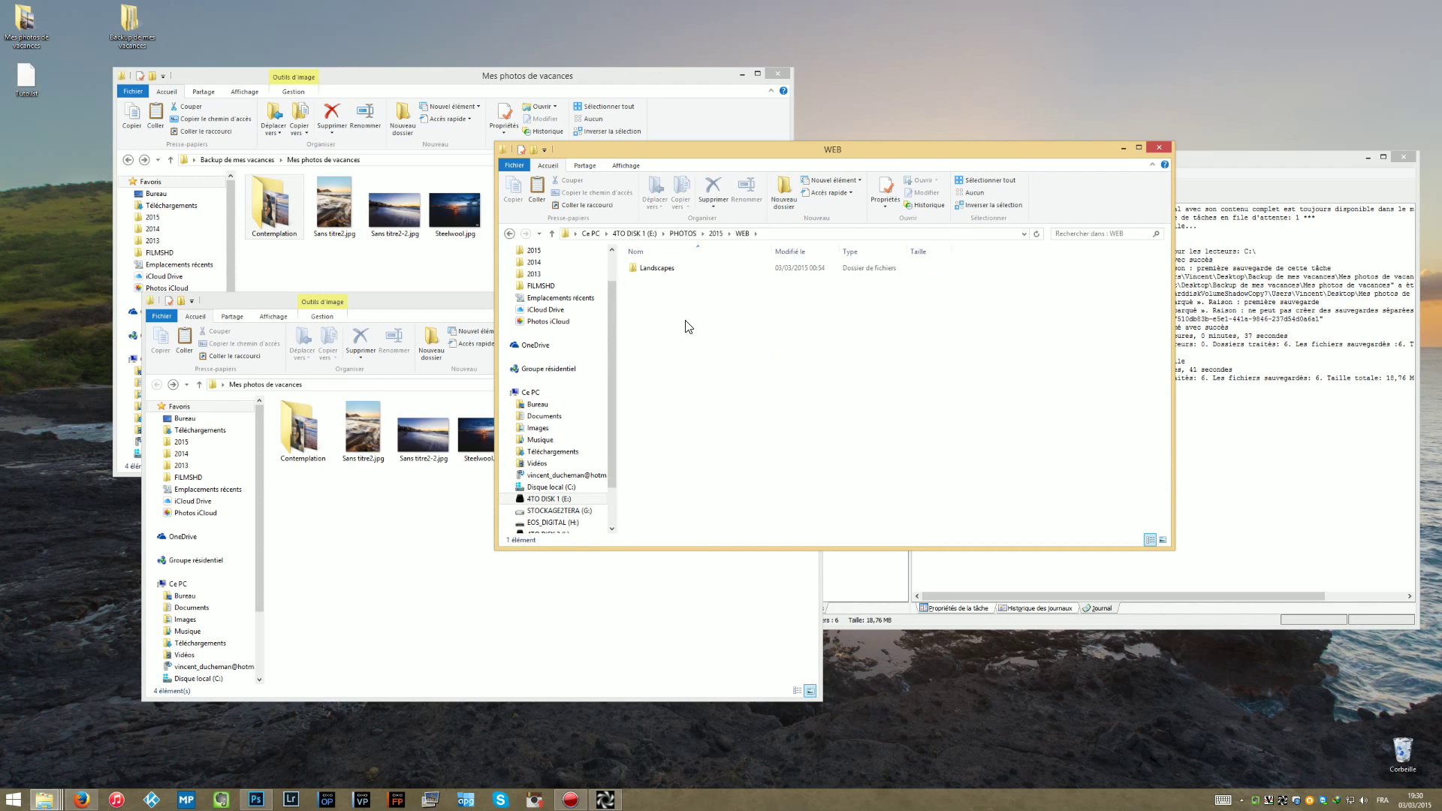
pyautogui.doubleClick(670, 282)
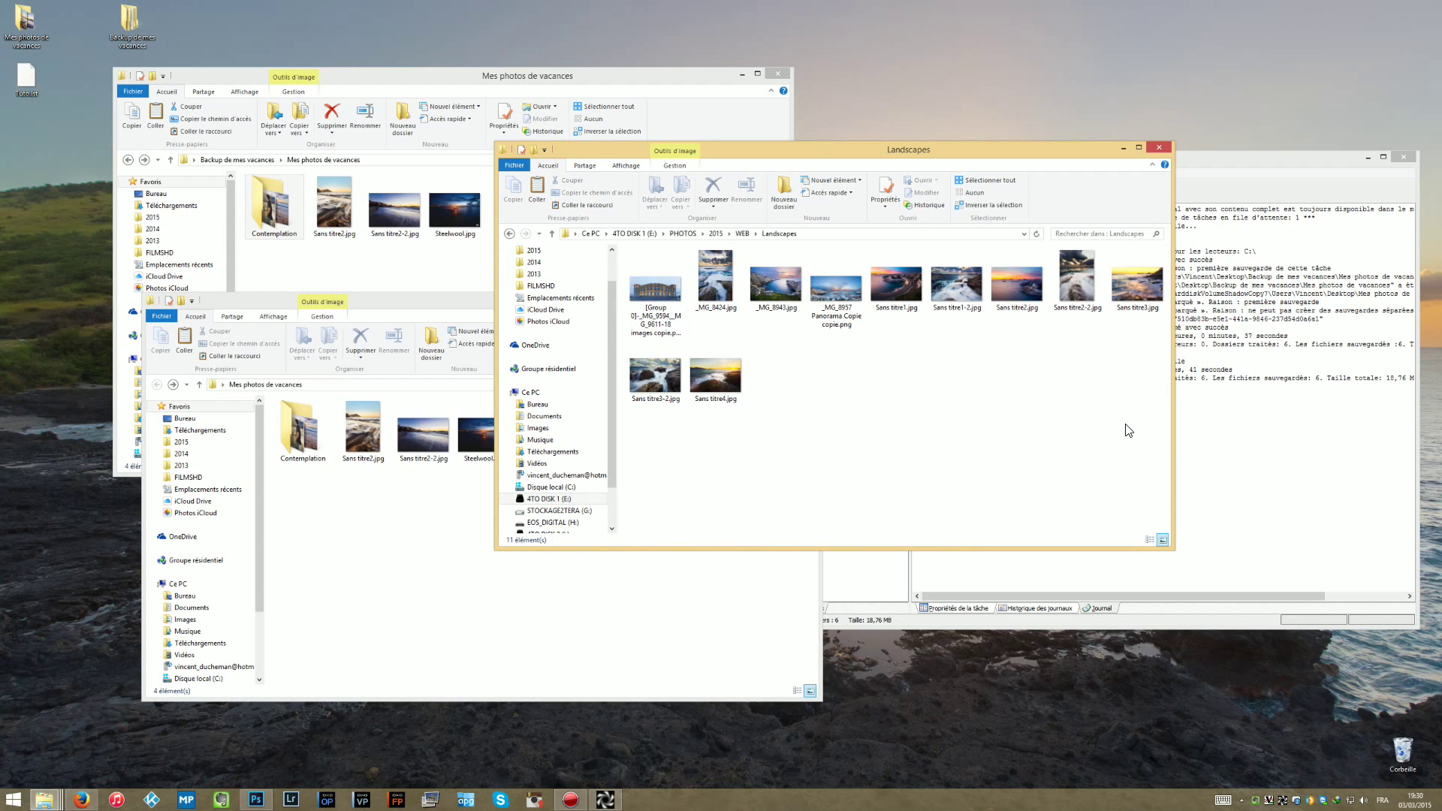
# Copy Sans titre1-2, Sans titre2, Sans titre2-2 and Sans titre3 from Landscapes into a new 2015 folder in the source Mes photos de vacances.
pyautogui.moveTo(1141, 438); pyautogui.dragTo(944, 286)
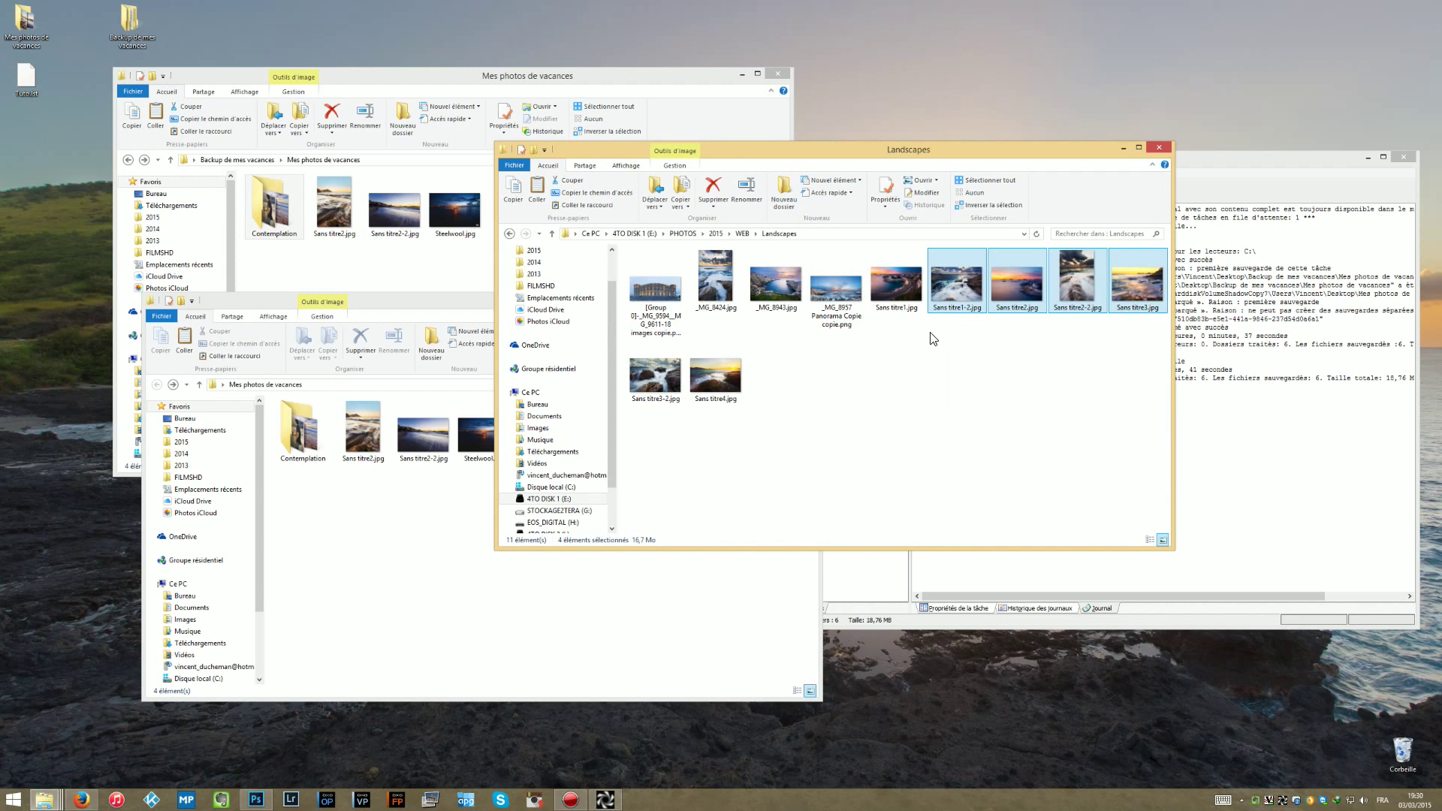
pyautogui.click(413, 601)
pyautogui.click(432, 352)
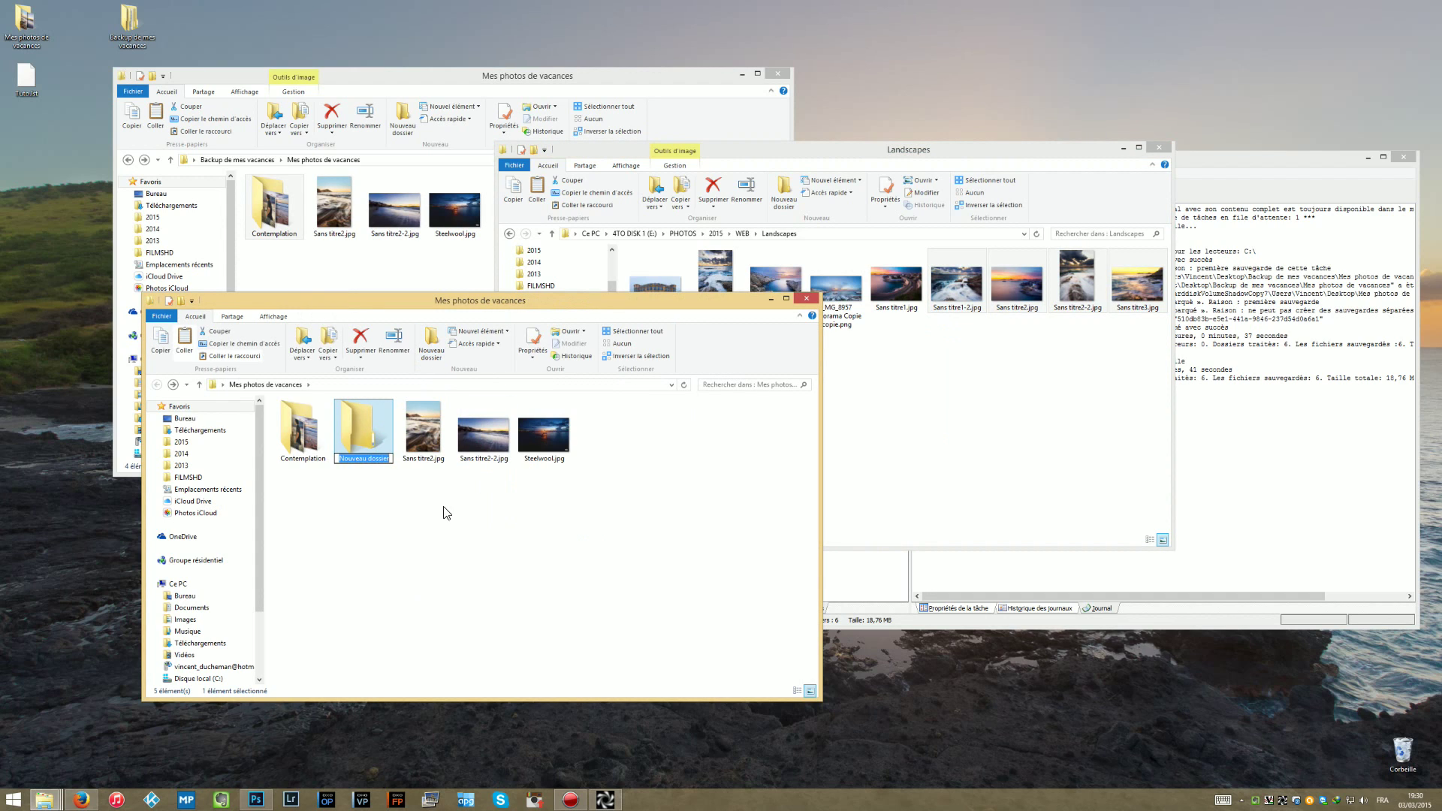
pyautogui.write('2015')
pyautogui.press('Return')
pyautogui.press('Return')
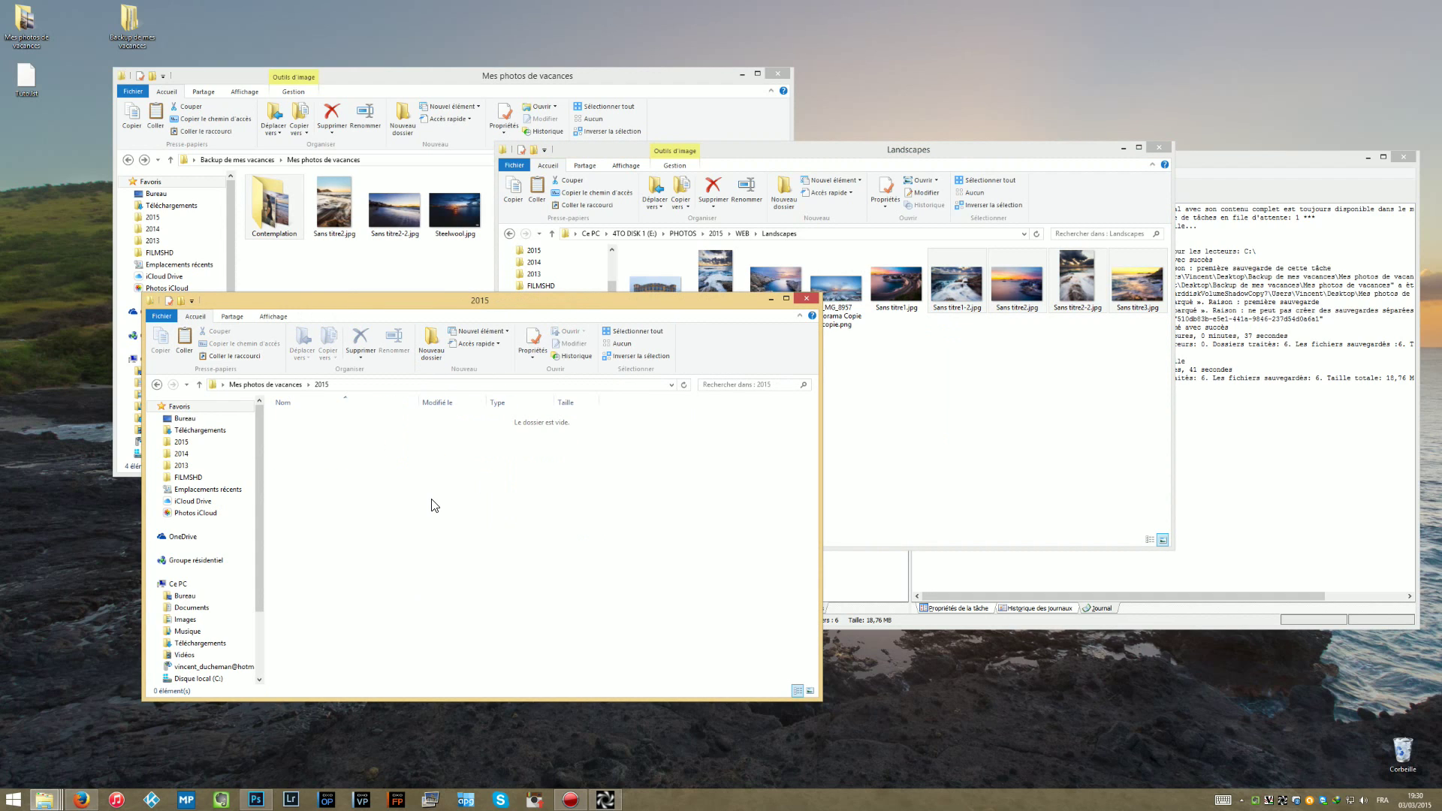
pyautogui.hotkey('ctrl', 'v')
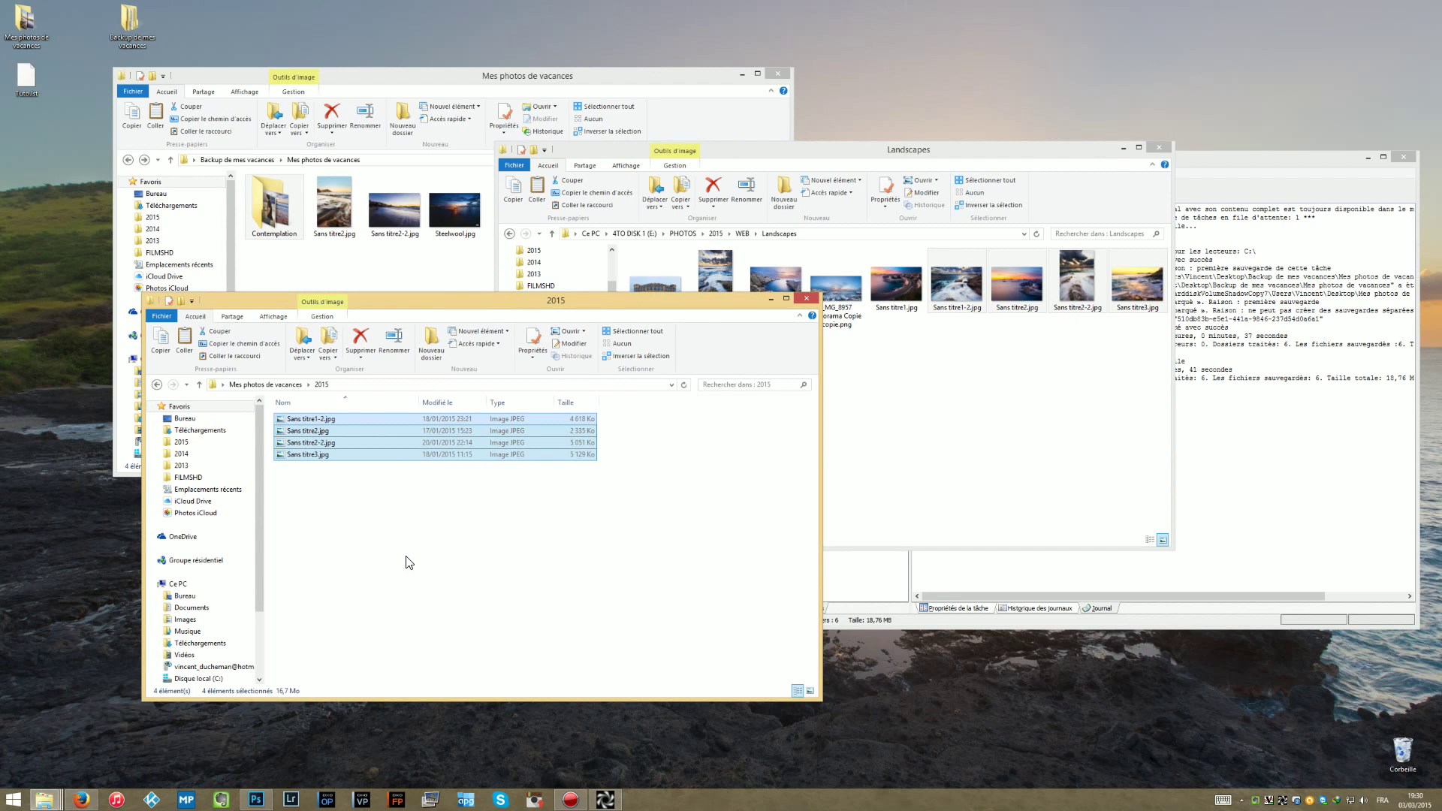
pyautogui.click(363, 496)
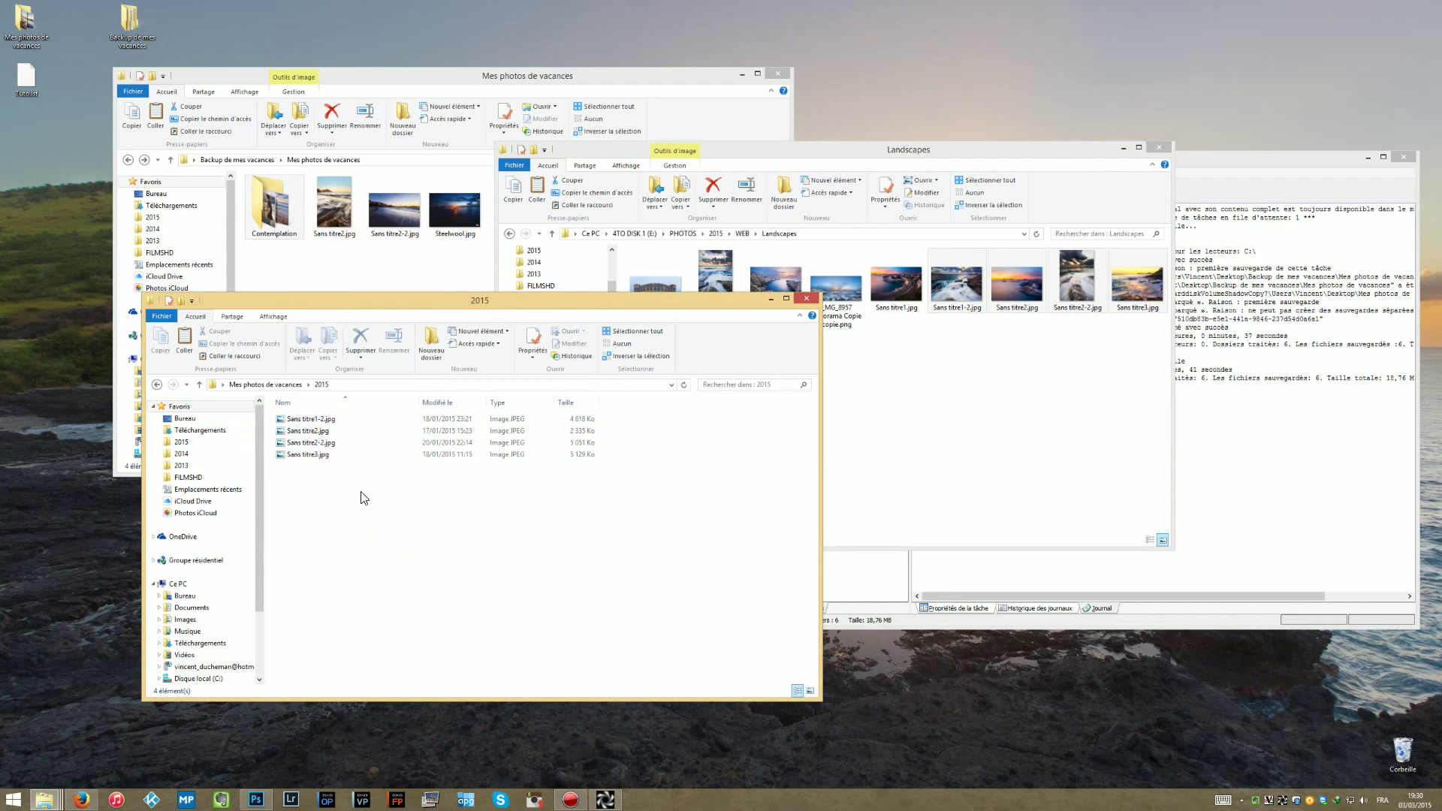
# Return the source folder's window from the 2015 subfolder to Mes photos de vacances.
pyautogui.click(157, 384)
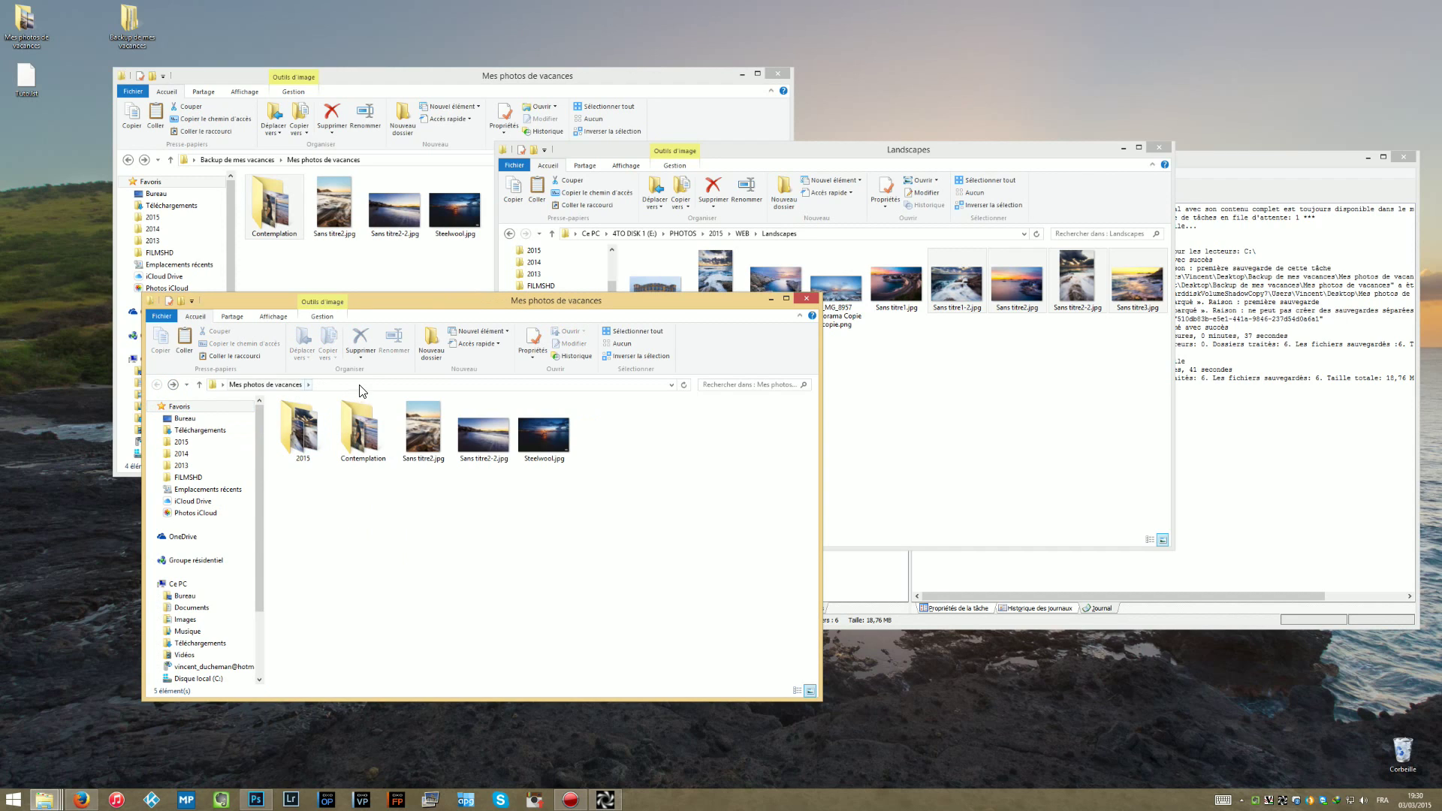
pyautogui.click(360, 386)
pyautogui.moveTo(276, 384); pyautogui.dragTo(361, 386)
pyautogui.click(392, 387)
pyautogui.click(433, 576)
# Switch to Cobian Backup and execute the selected PHOTOS task, without shutting down the computer when it finishes.
pyautogui.click(1256, 553)
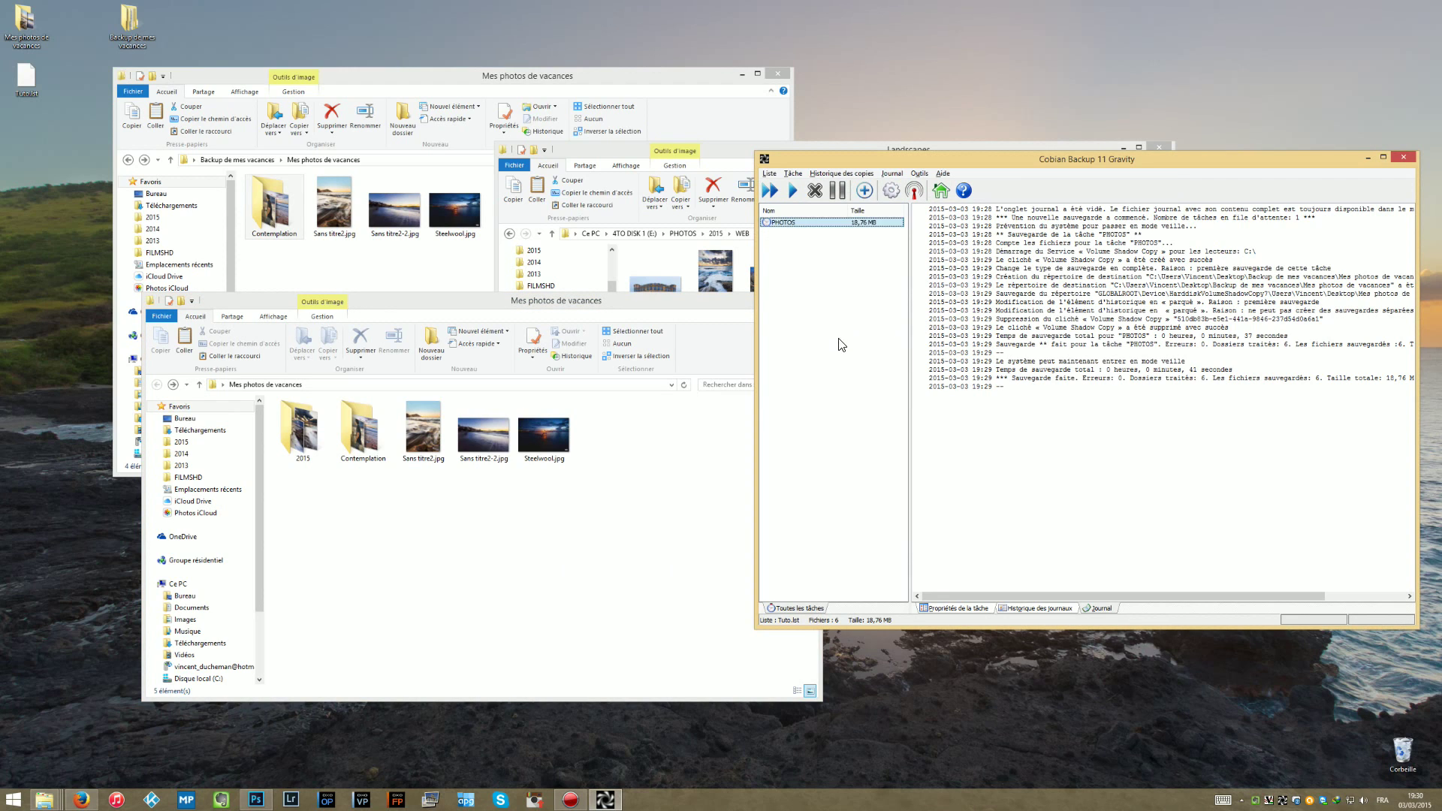
pyautogui.rightClick(788, 223)
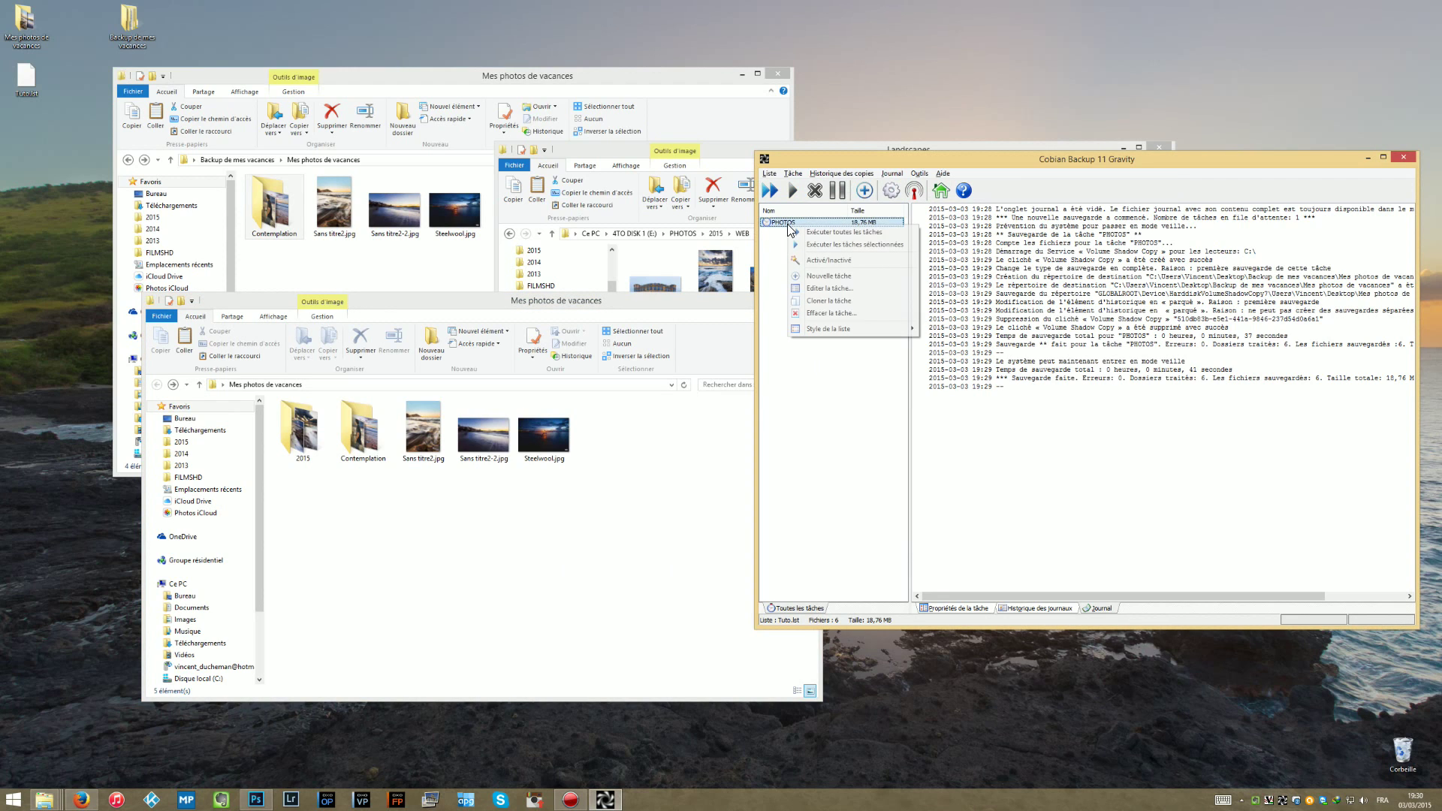
pyautogui.click(840, 245)
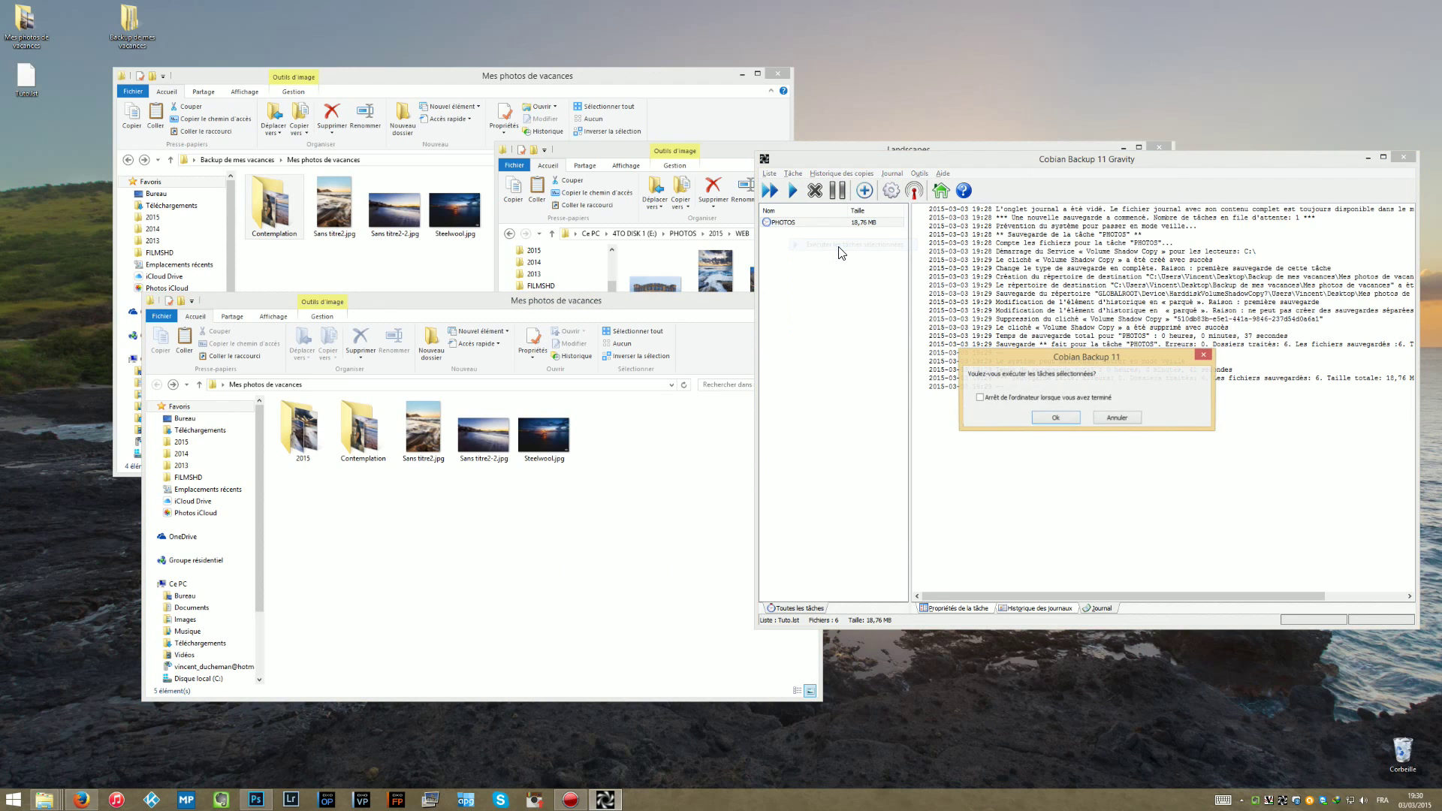
pyautogui.click(1053, 419)
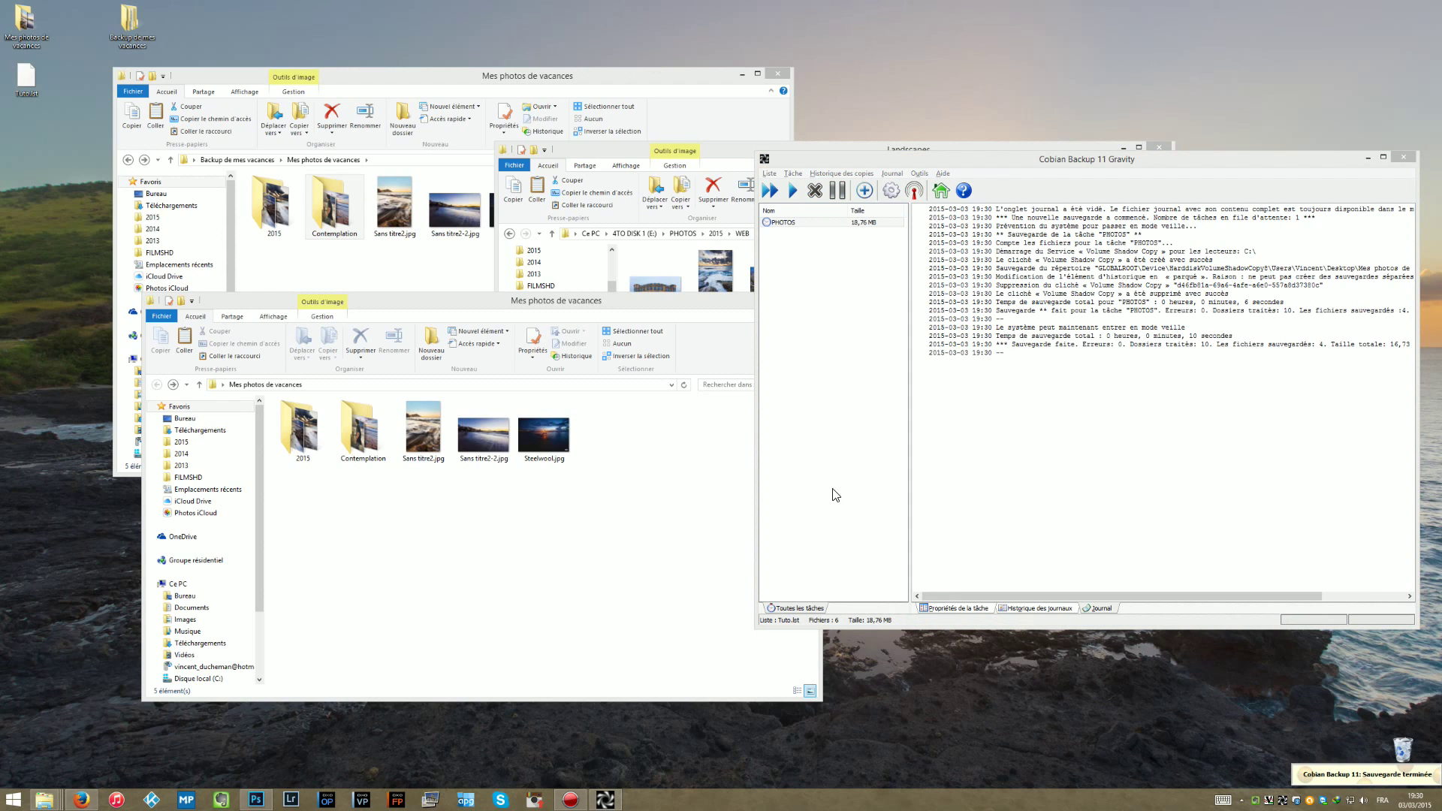
# Check the contents of the new 2015 folder in the backup and return to its Mes photos de vacances folder.
pyautogui.click(420, 274)
pyautogui.doubleClick(293, 223)
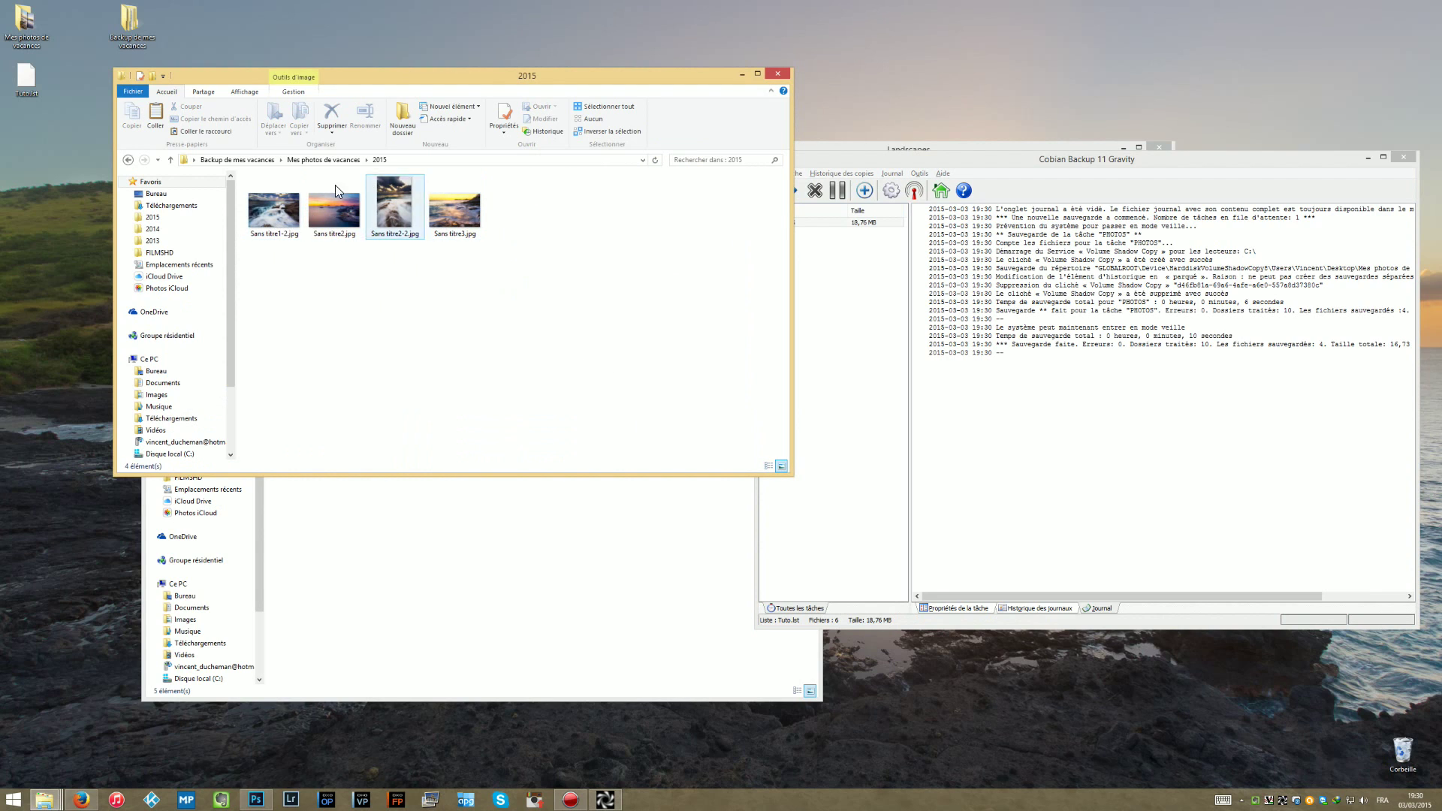
pyautogui.click(129, 160)
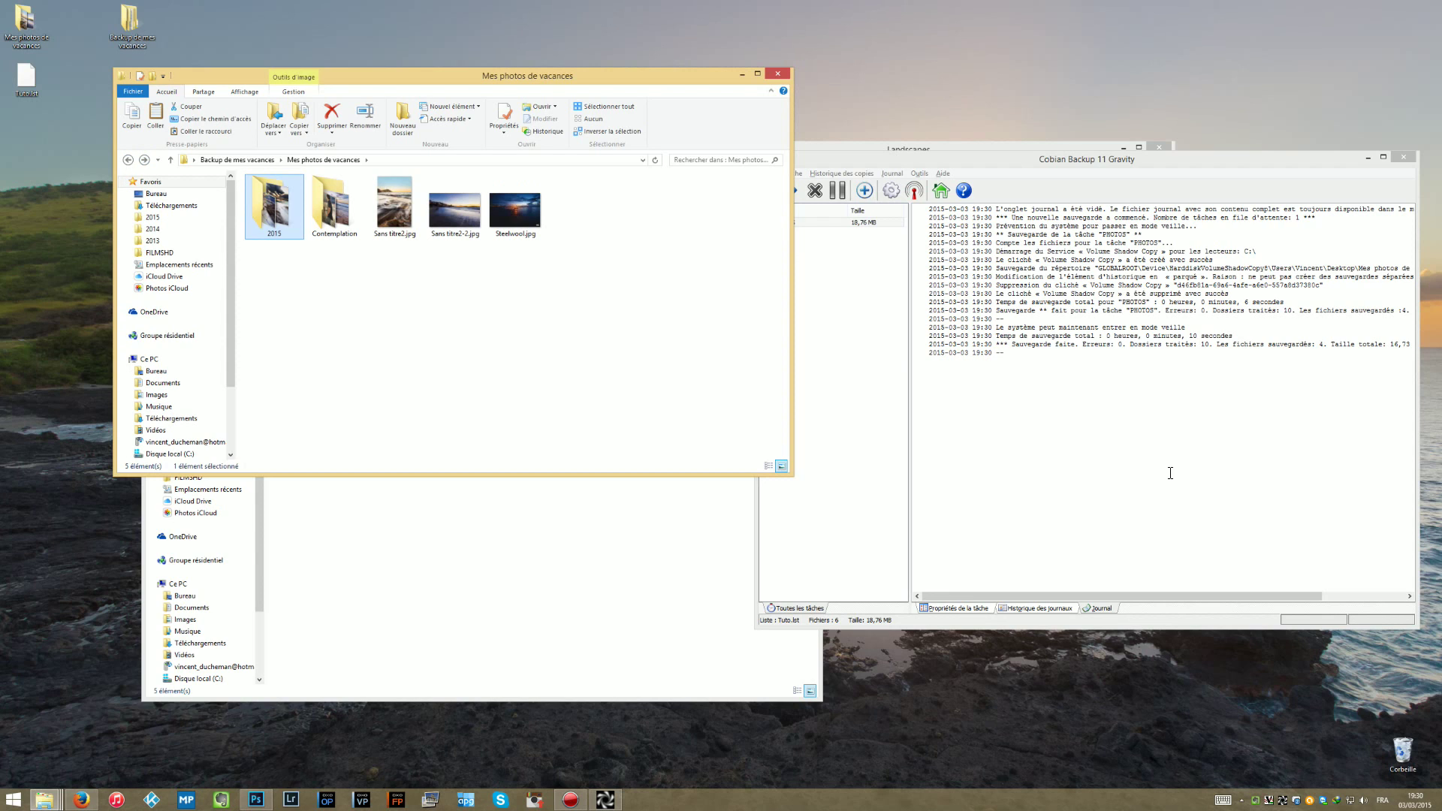
# Move and widen the Cobian Backup window, then examine the log's errors, processed folders and saved files for the PHOTOS task.
pyautogui.click(1178, 435)
pyautogui.moveTo(1148, 162); pyautogui.dragTo(961, 162)
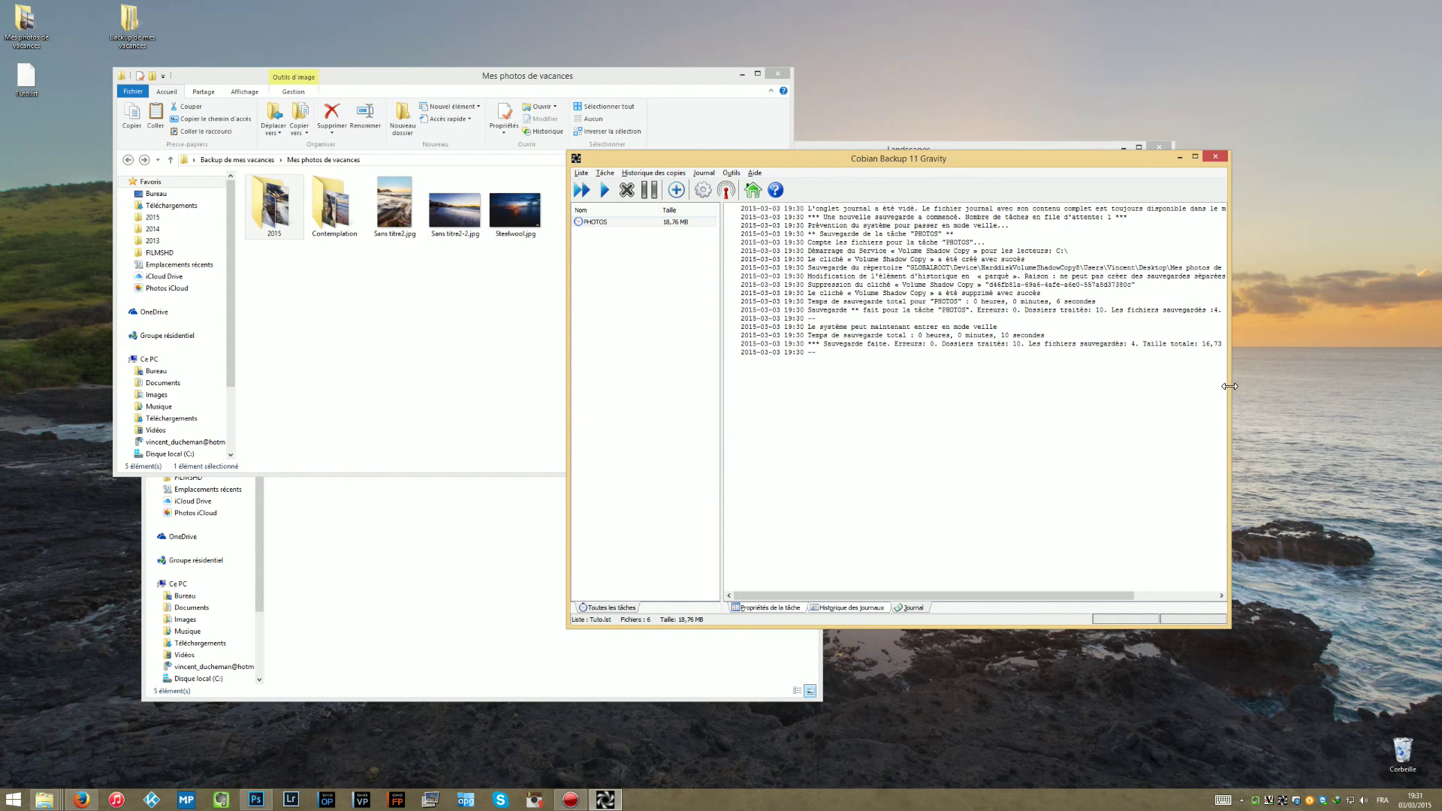
pyautogui.moveTo(1231, 386); pyautogui.dragTo(1330, 387)
pyautogui.moveTo(826, 310); pyautogui.dragTo(1108, 312)
pyautogui.click(607, 222)
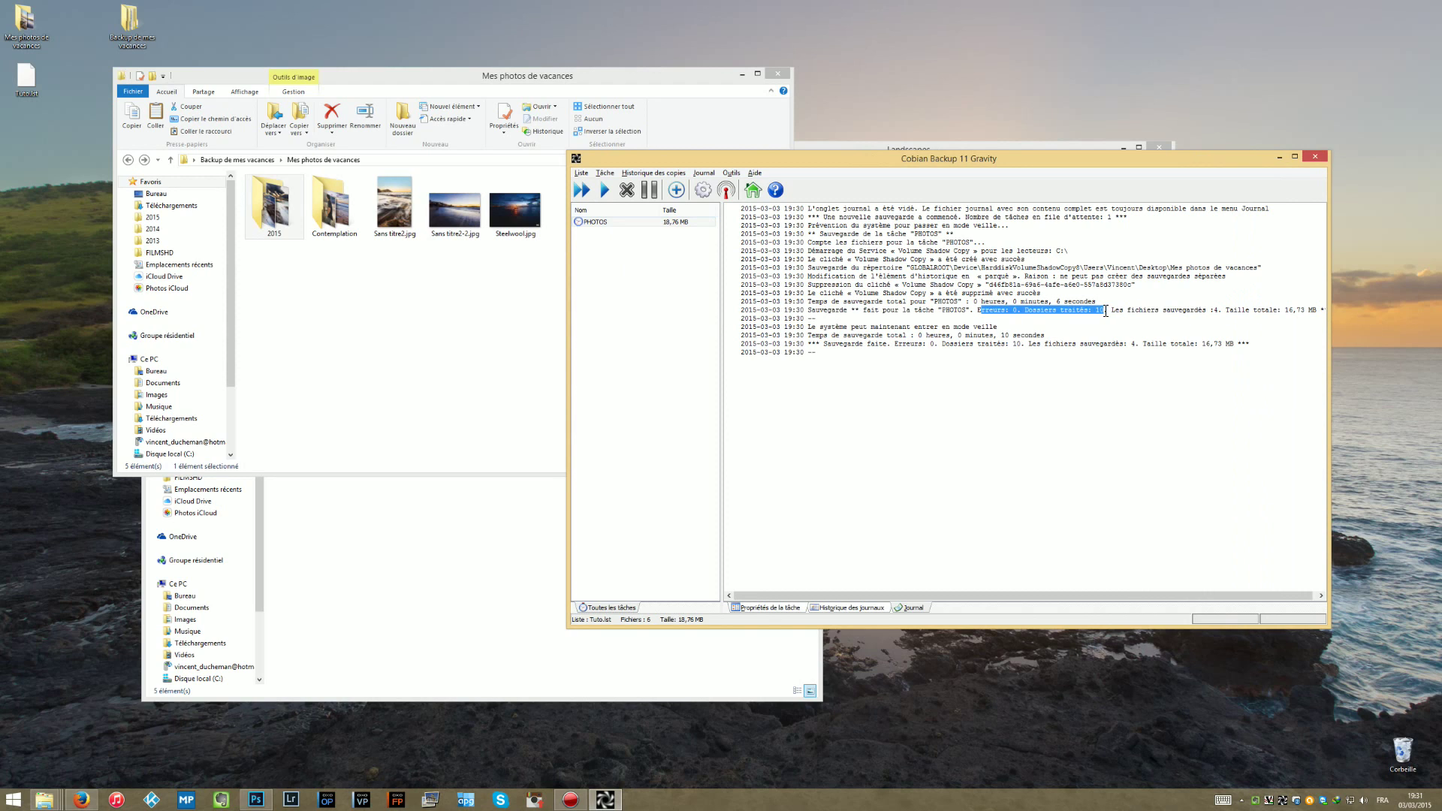
pyautogui.click(1130, 311)
pyautogui.moveTo(1224, 310); pyautogui.dragTo(1187, 310)
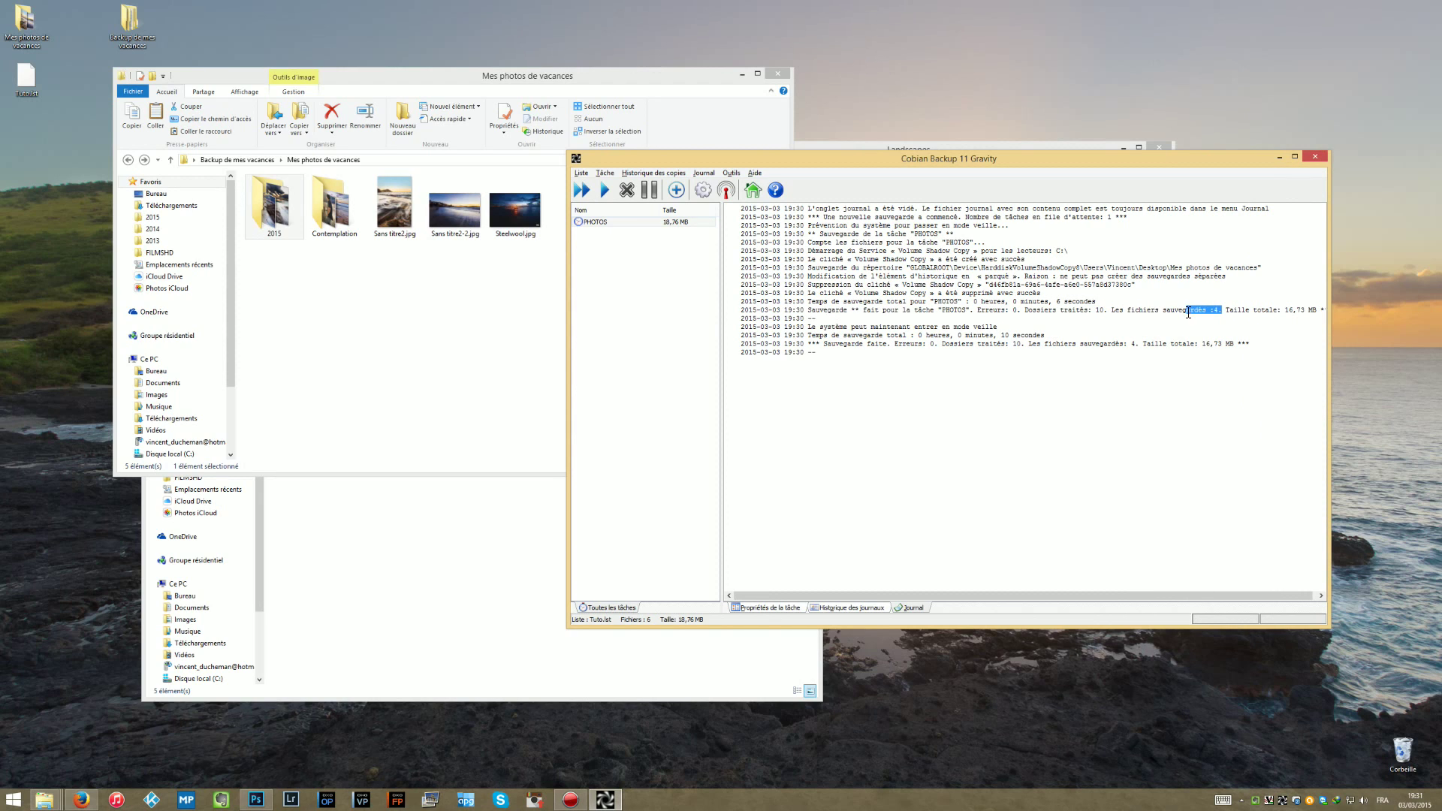
# Open the backup's 2015 folder, select all its photos and compare them with the saved files entry in the log.
pyautogui.click(263, 212)
pyautogui.doubleClick(263, 211)
pyautogui.moveTo(511, 284); pyautogui.dragTo(252, 180)
pyautogui.click(493, 309)
pyautogui.moveTo(511, 302); pyautogui.dragTo(263, 179)
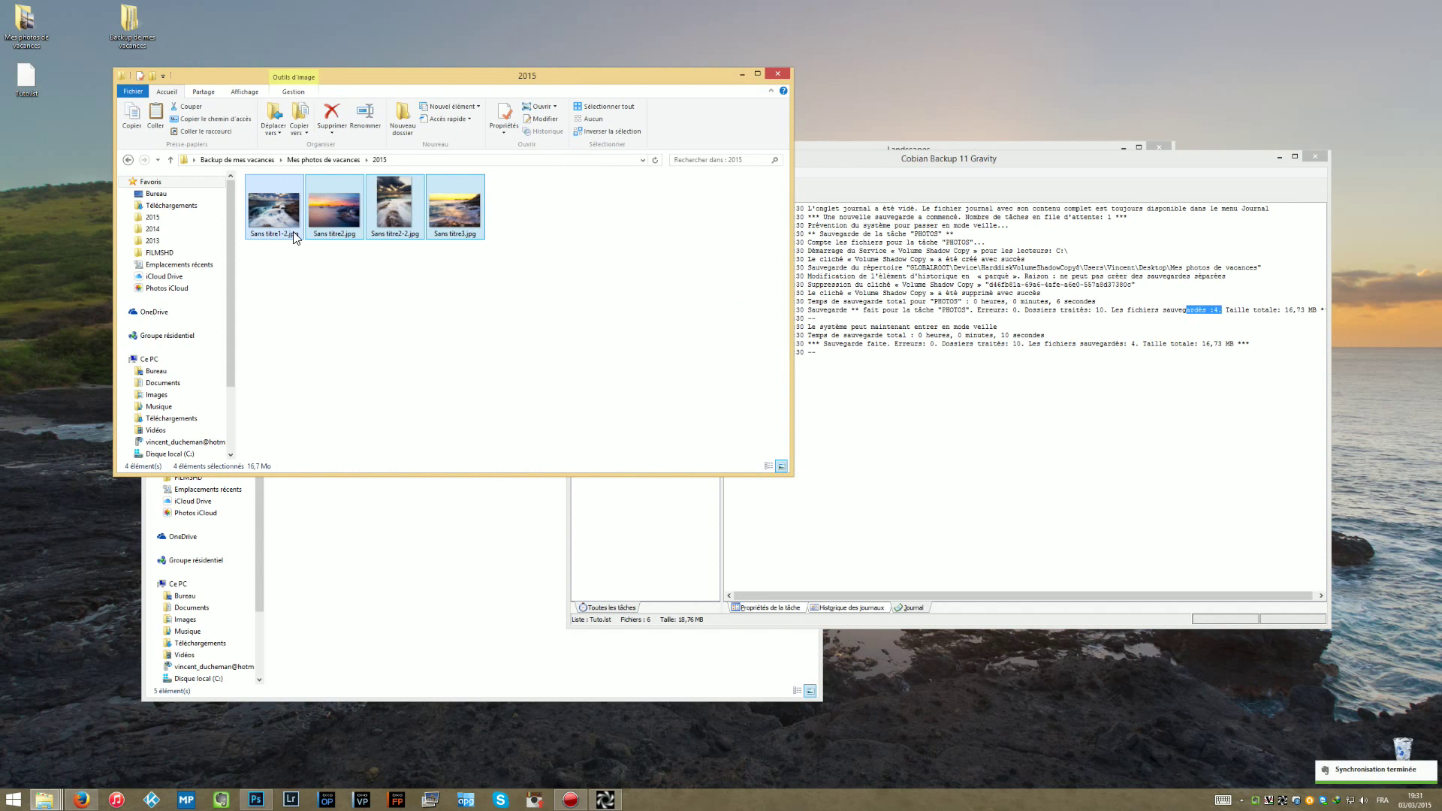
pyautogui.click(1184, 451)
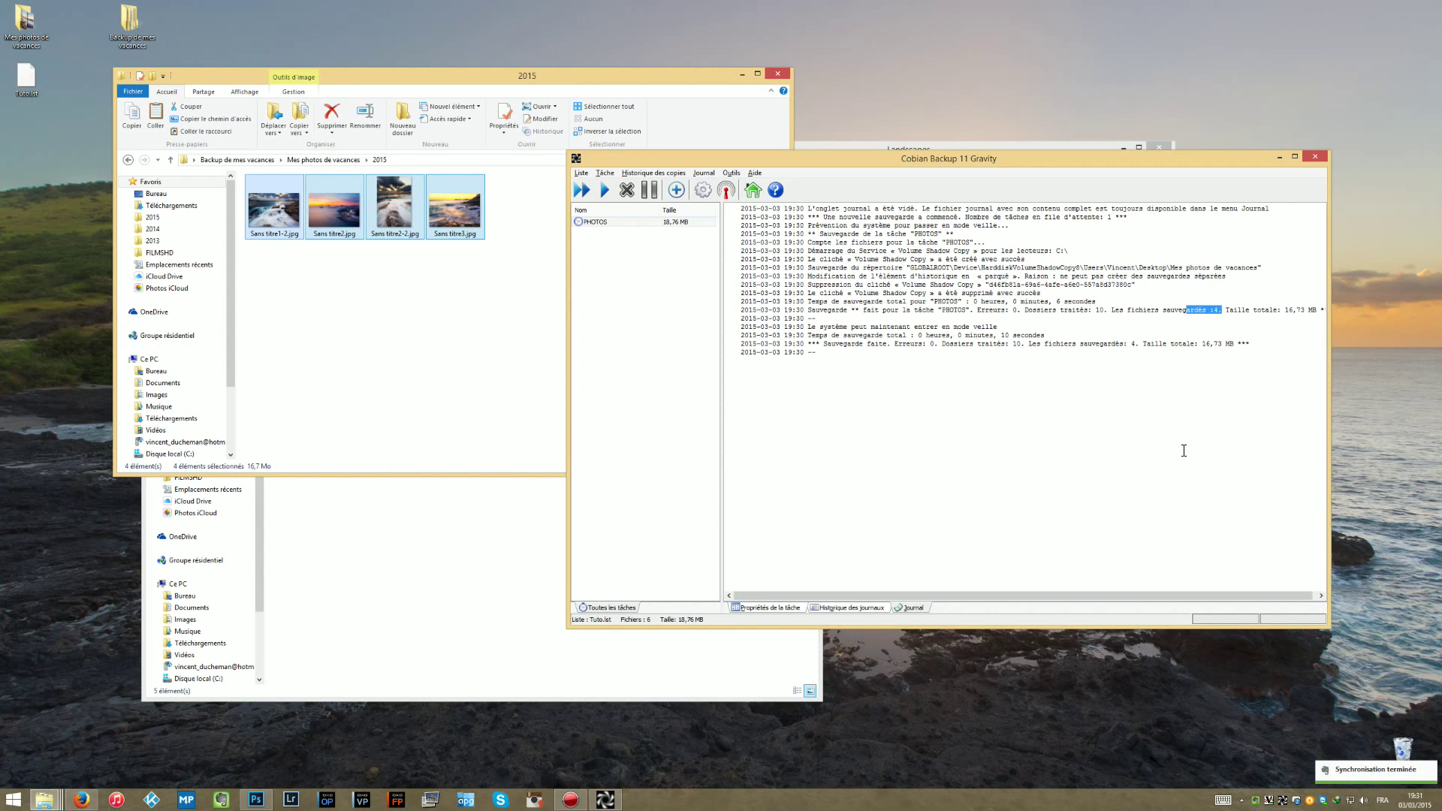
pyautogui.click(1100, 310)
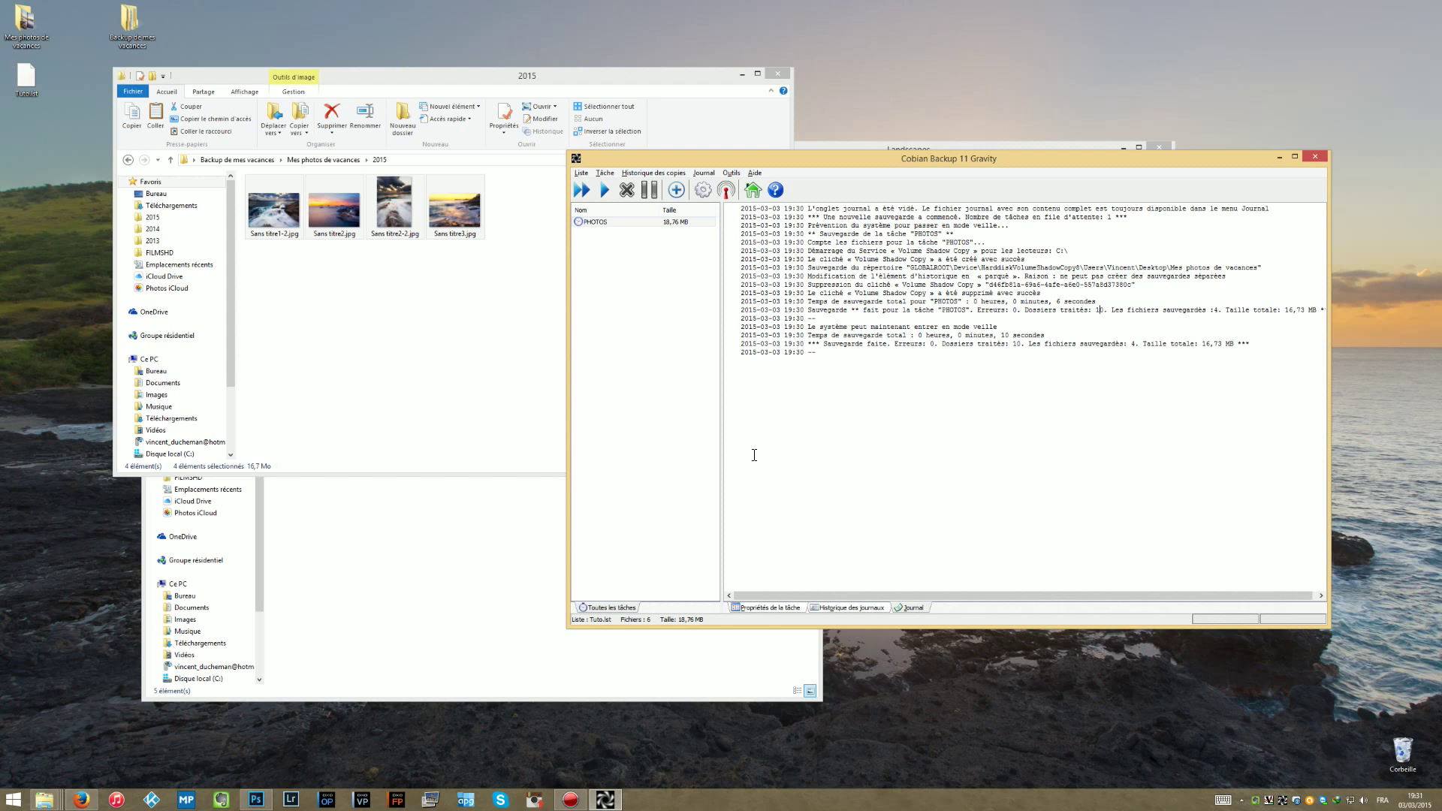
pyautogui.click(434, 321)
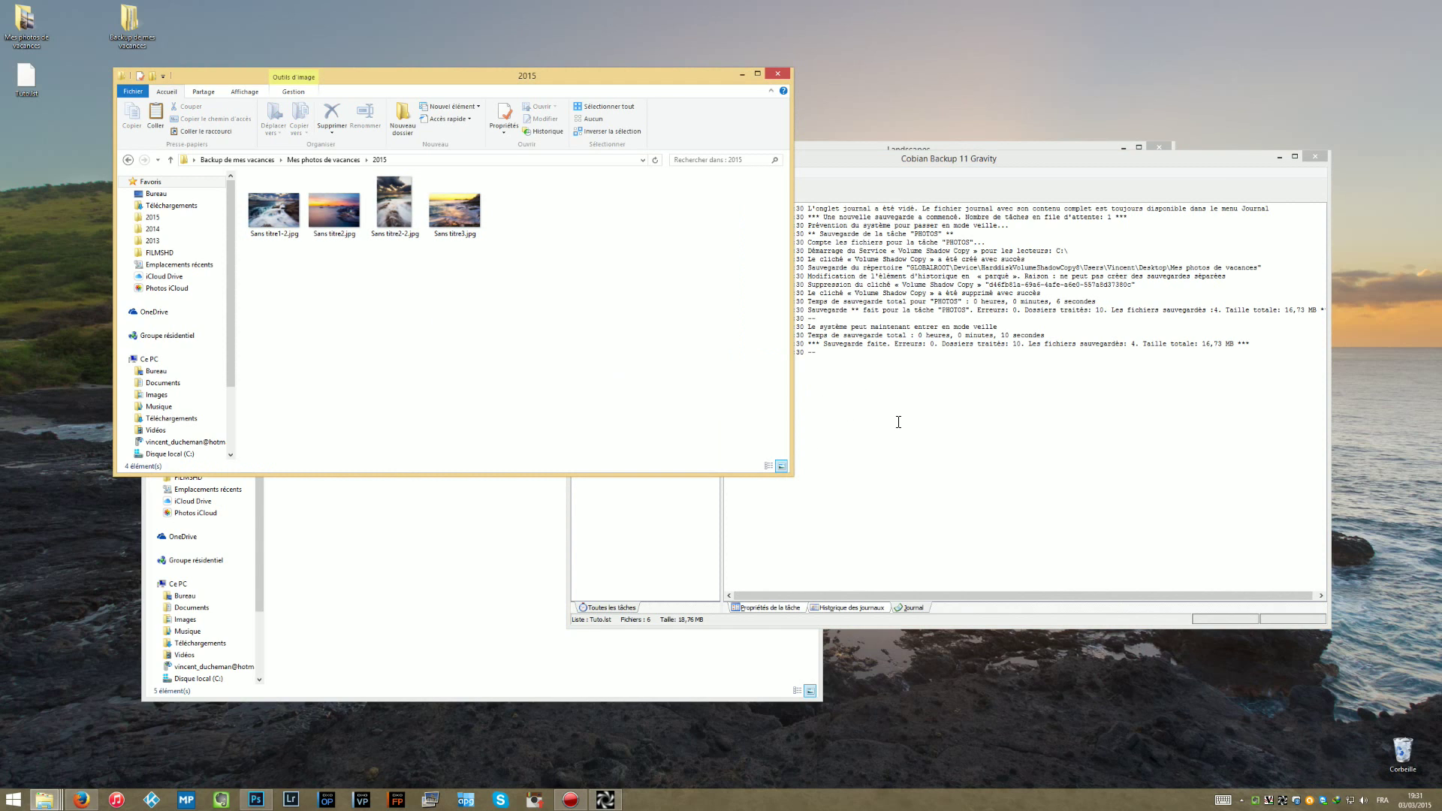
# Open the PHOTOS task for editing and examine the Tâche en miroir option among its Avancé settings.
pyautogui.click(848, 348)
pyautogui.rightClick(605, 223)
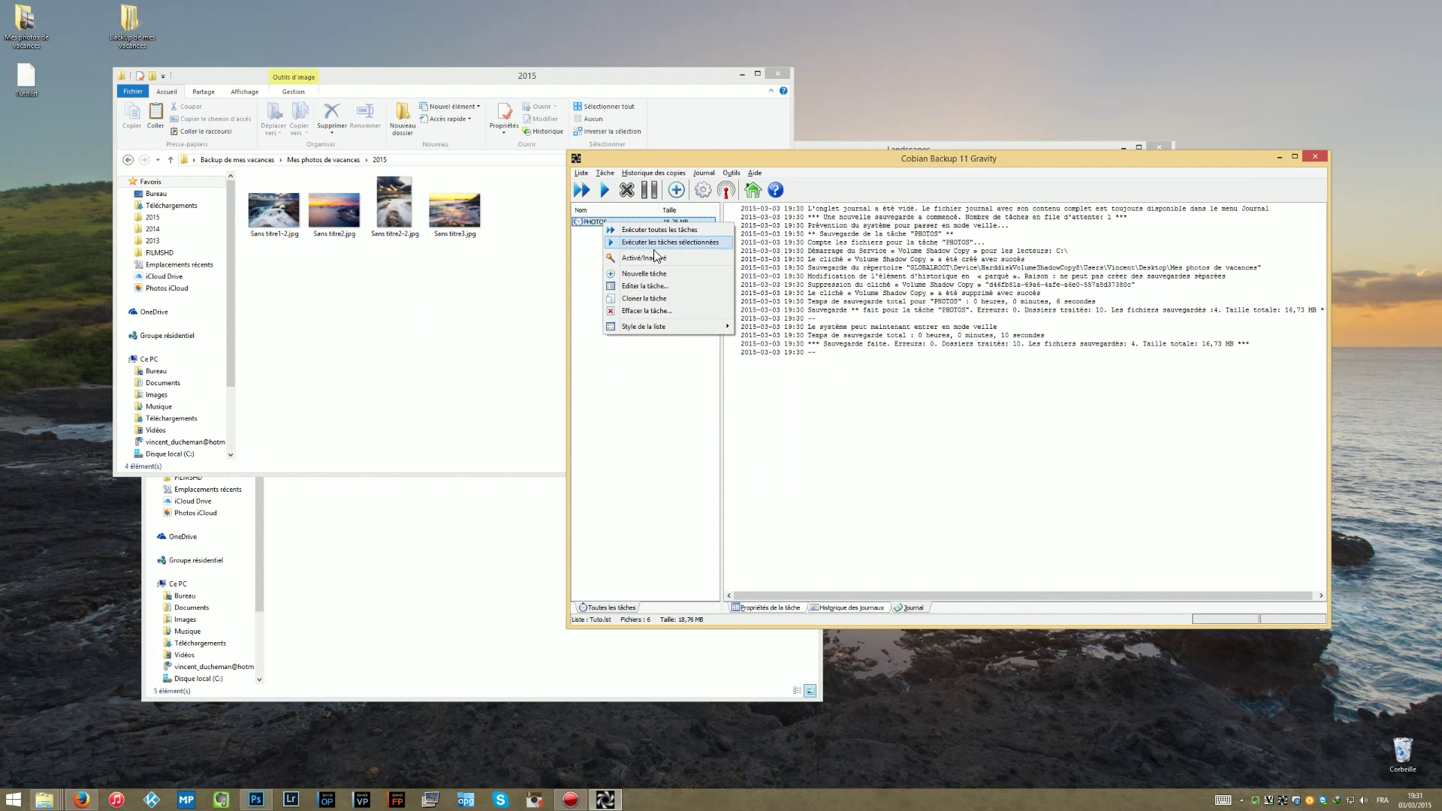
pyautogui.click(668, 255)
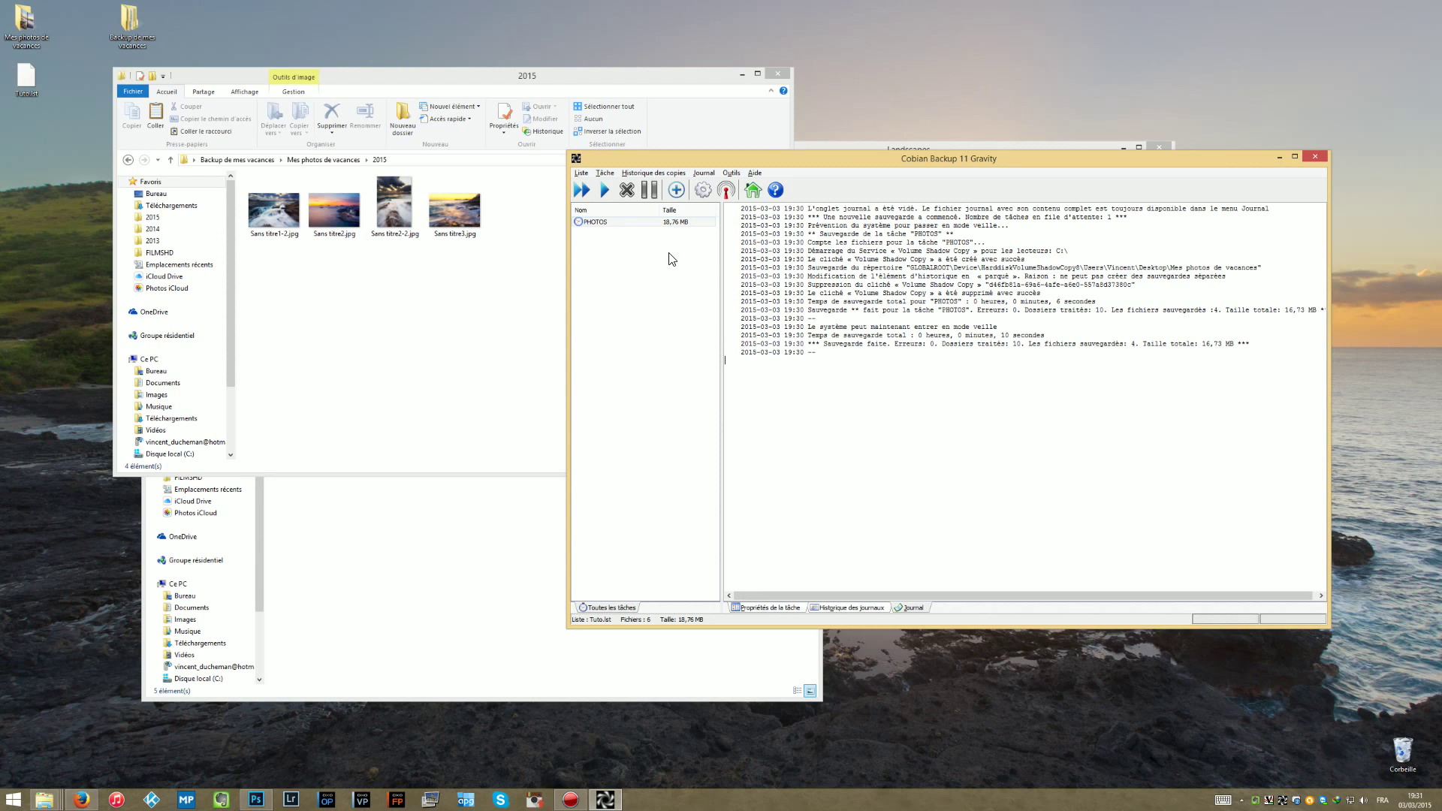
pyautogui.click(599, 225)
pyautogui.rightClick(599, 226)
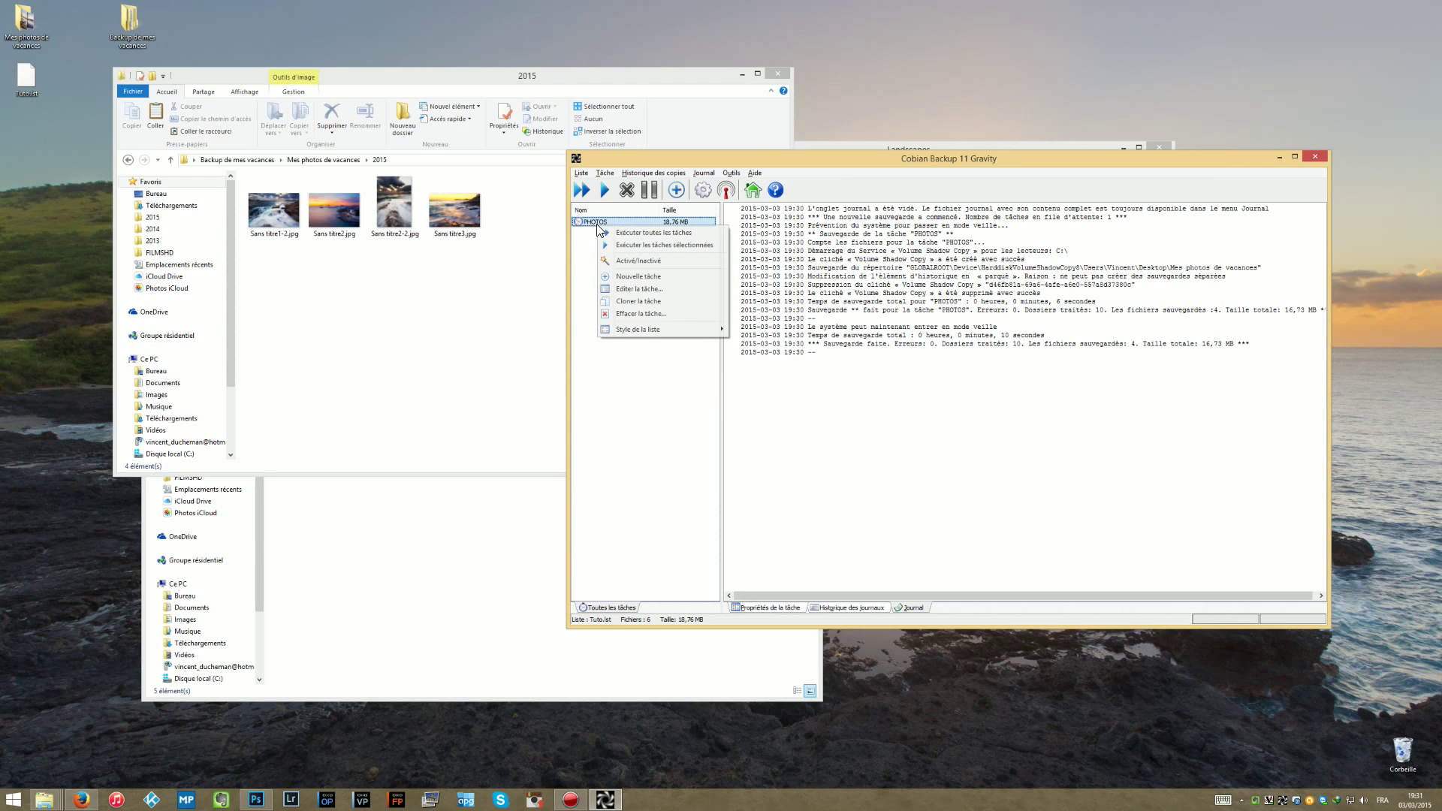
pyautogui.click(649, 290)
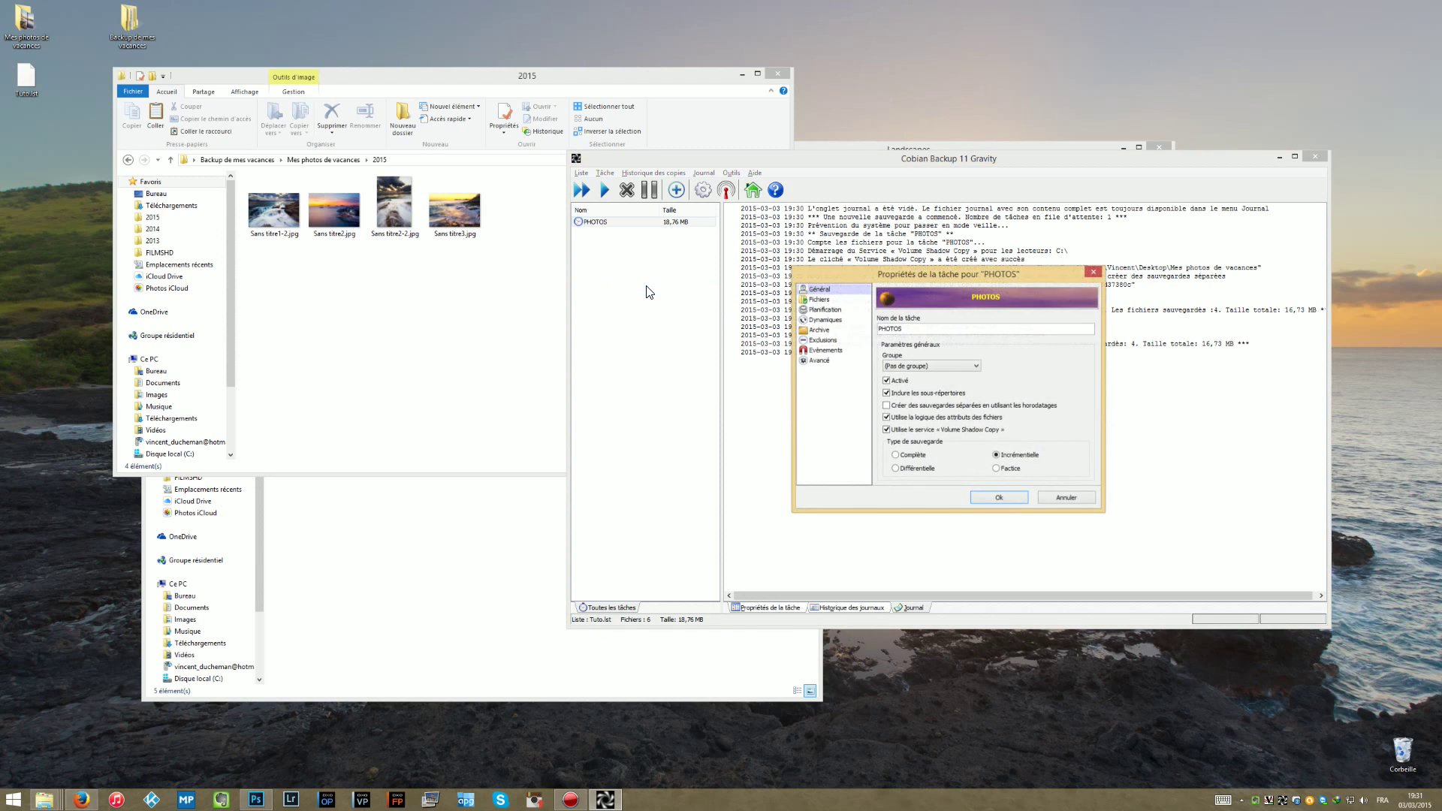
pyautogui.click(822, 361)
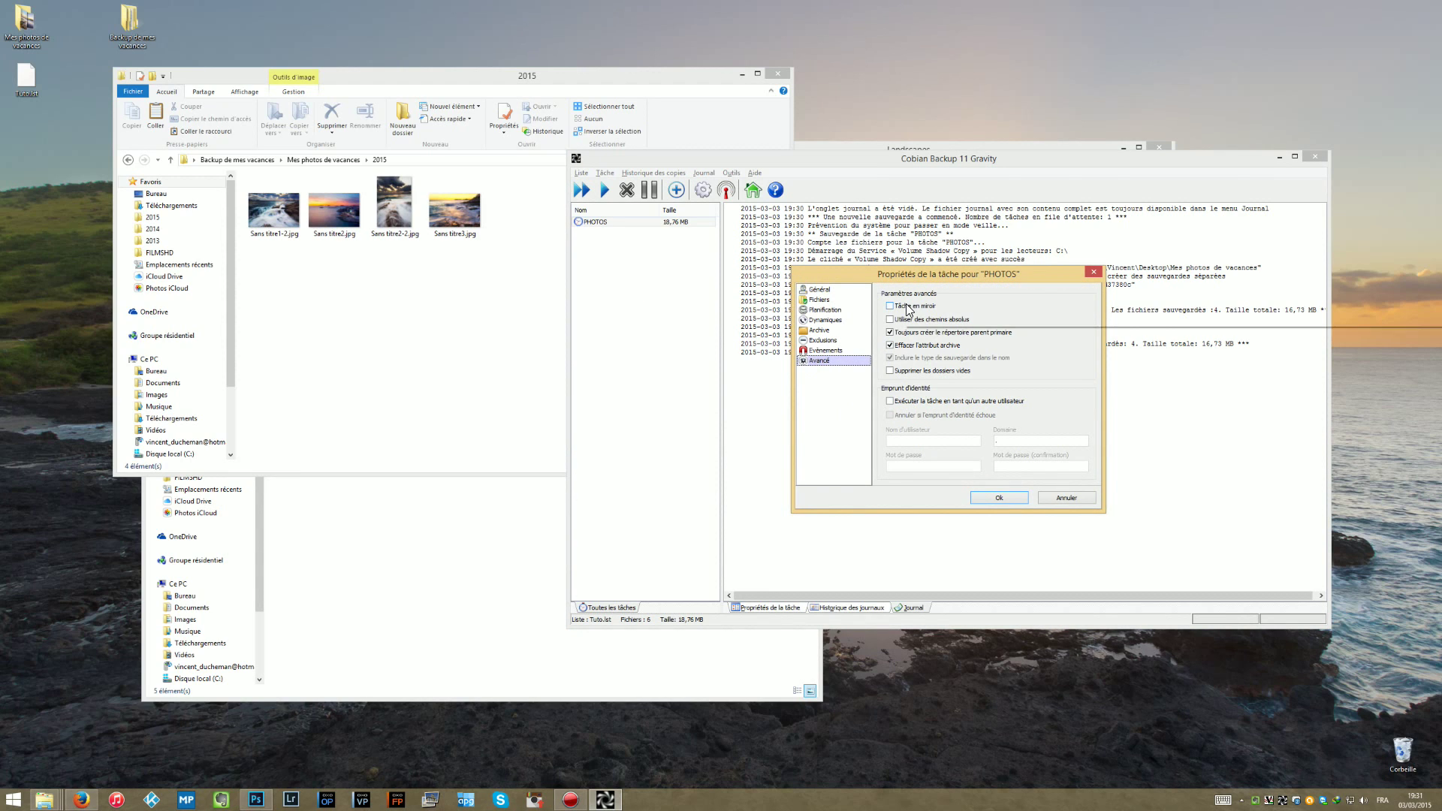
pyautogui.moveTo(909, 310)
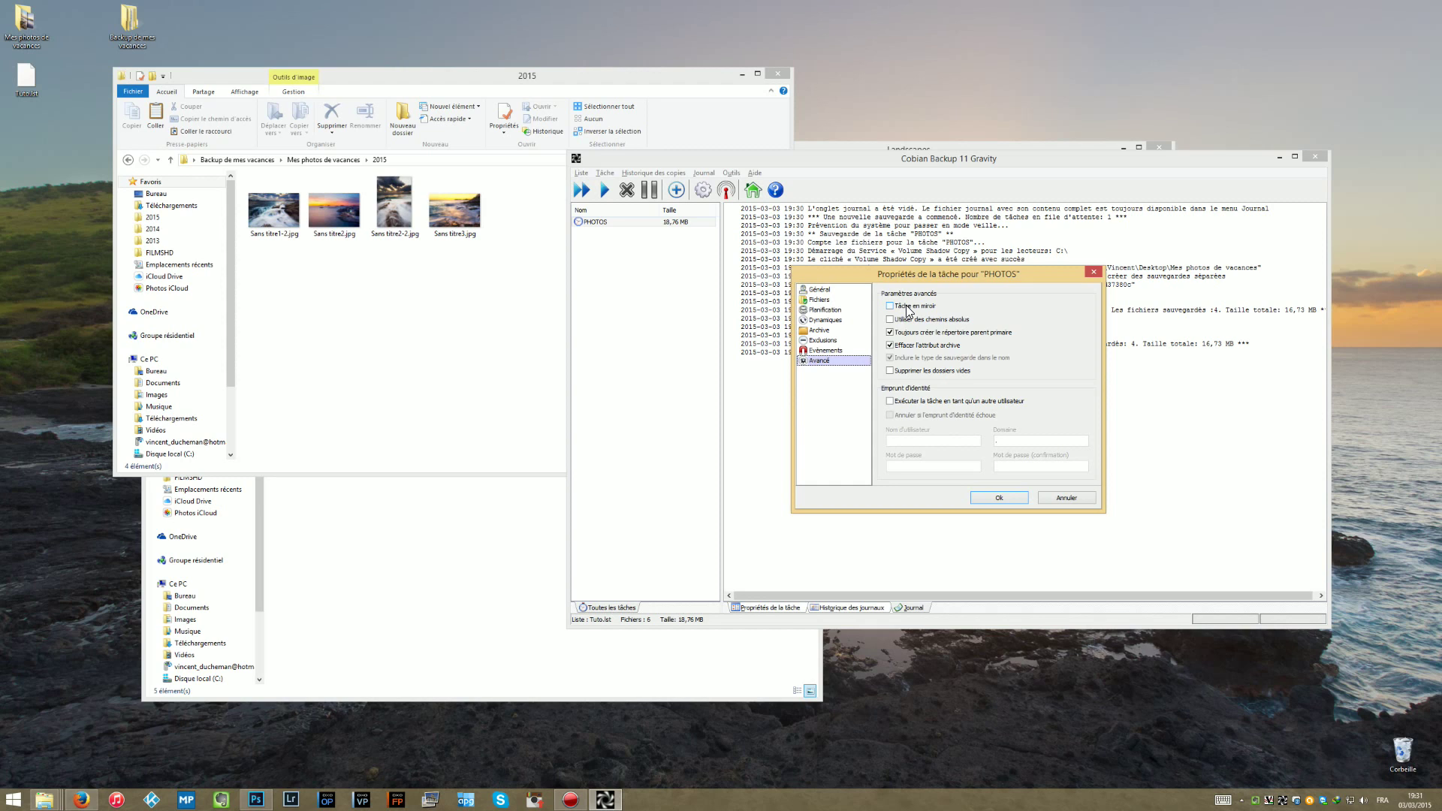
# Delete Steelwool.jpg from the source Mes photos de vacances folder.
pyautogui.click(520, 490)
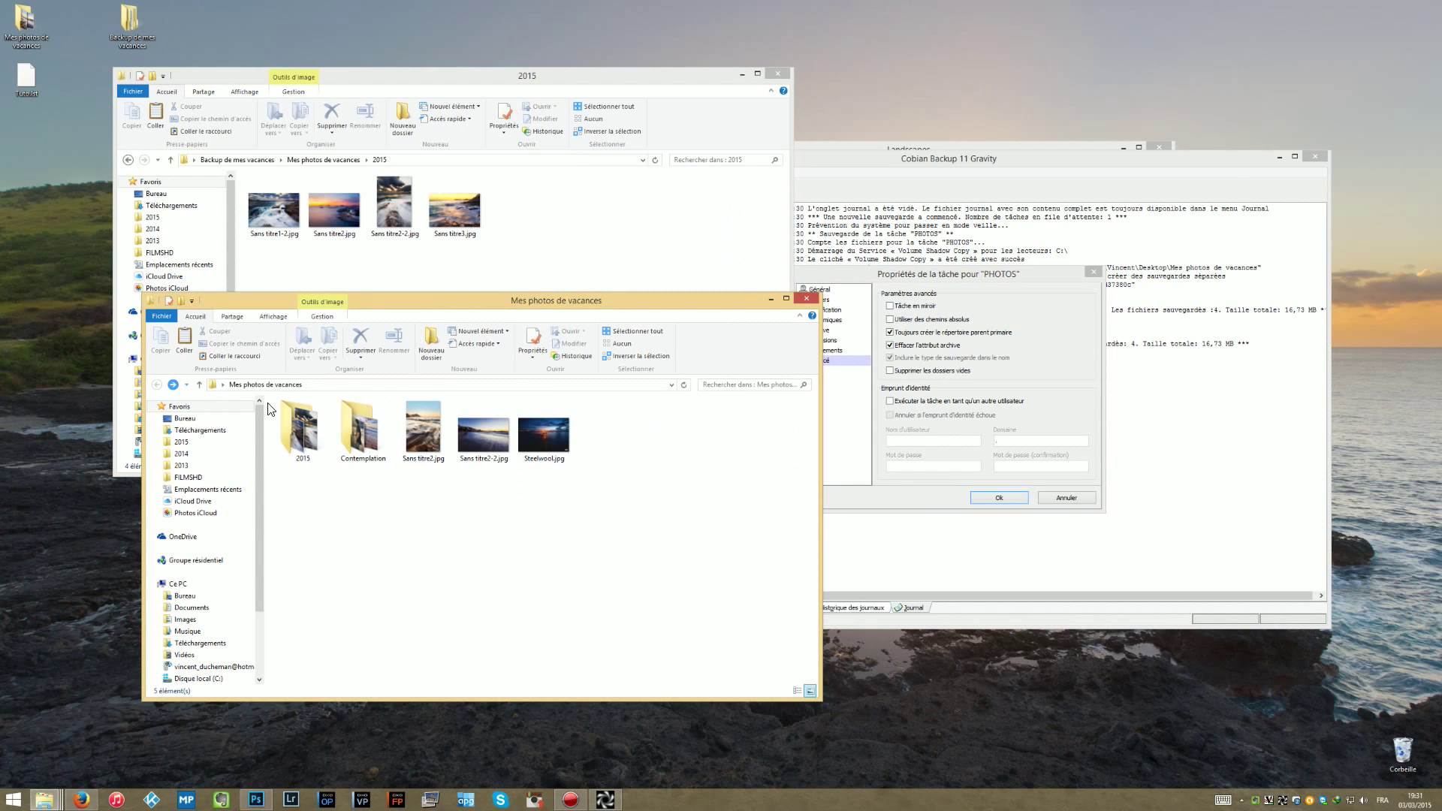
pyautogui.click(544, 425)
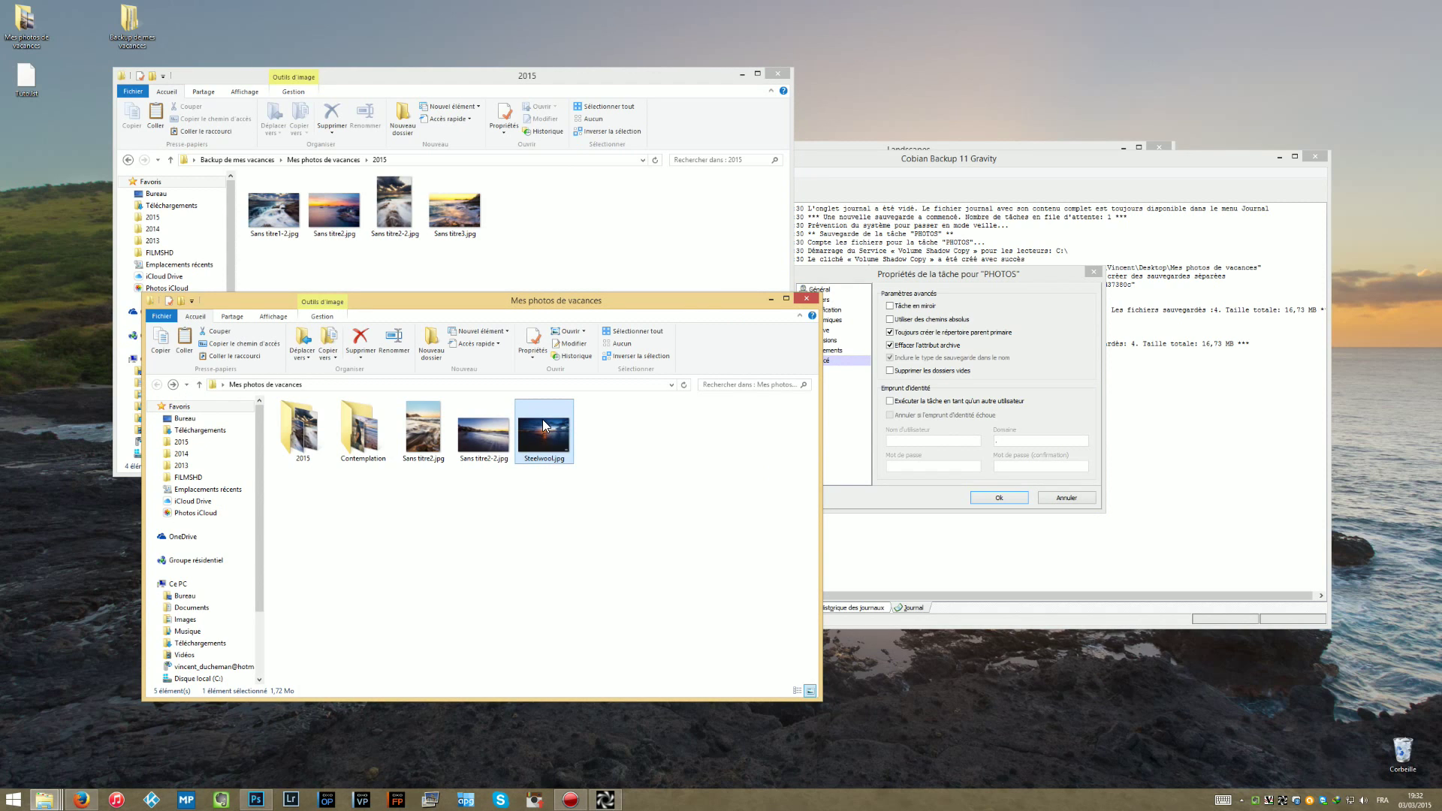
pyautogui.press('Delete')
# Go up from 2015 to Mes photos de vacances in the backup window and select Steelwool.jpg there.
pyautogui.click(575, 257)
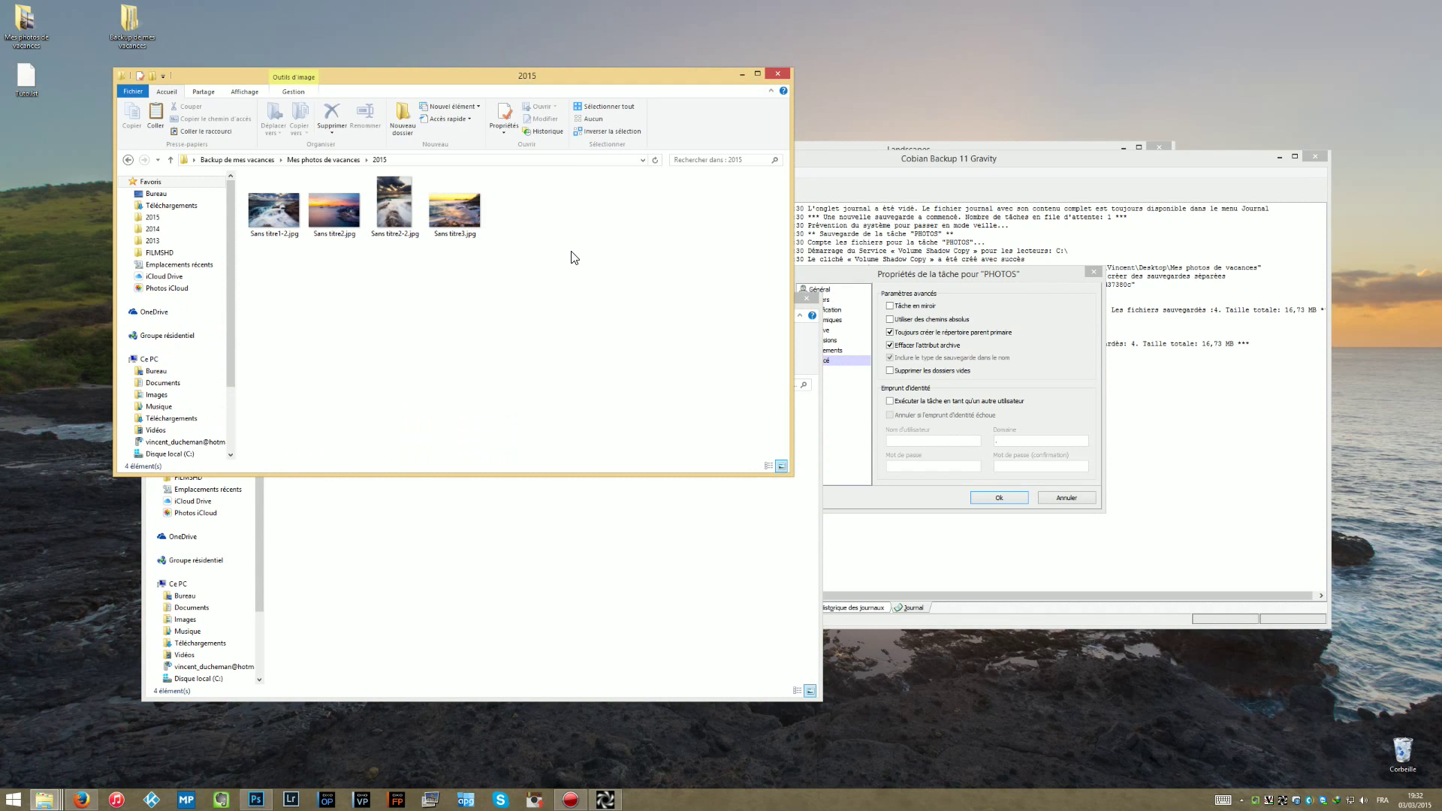
pyautogui.hotkey('alt', 'Up')
pyautogui.click(538, 225)
# Close the PHOTOS task's properties without saving and execute the task again.
pyautogui.click(1135, 496)
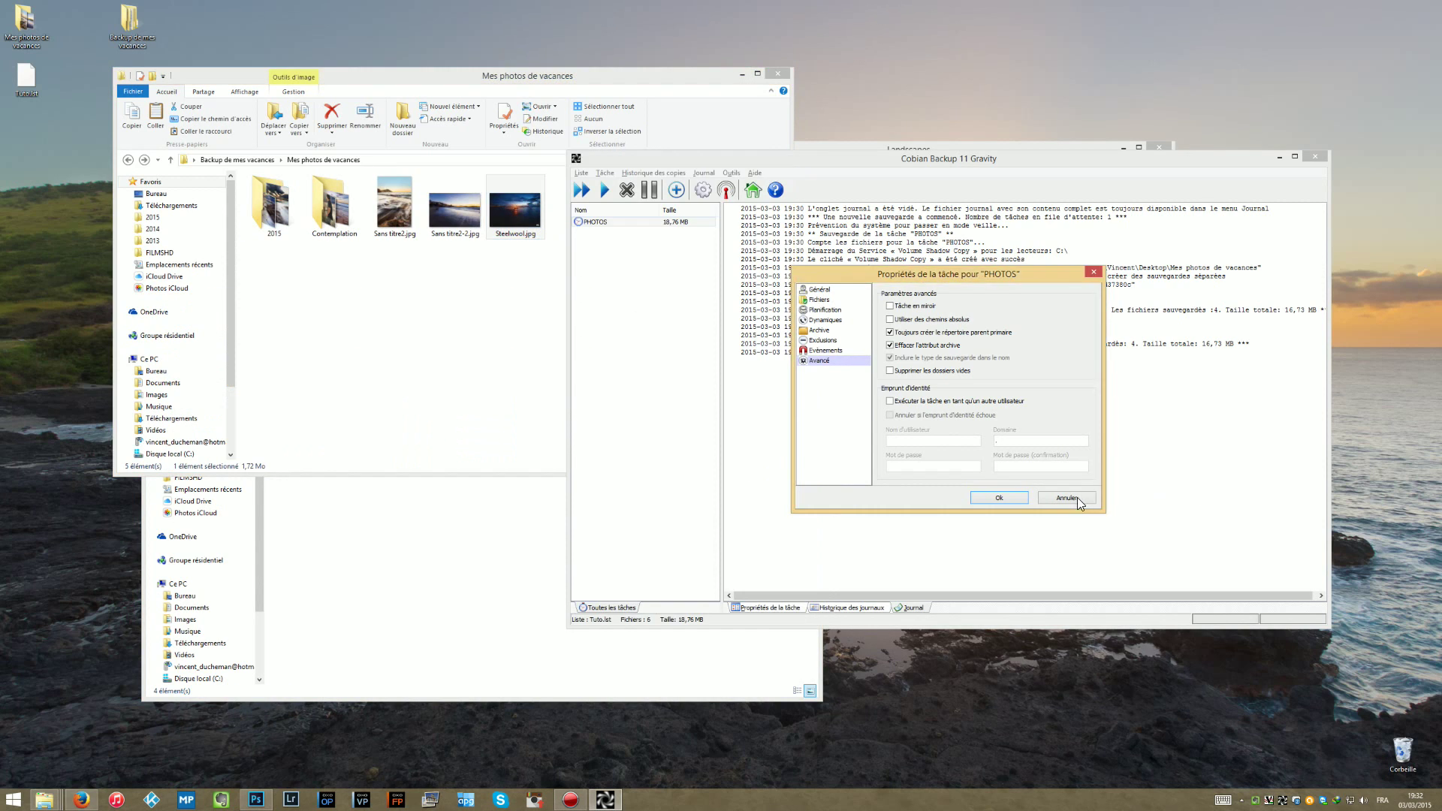
pyautogui.click(1077, 497)
pyautogui.rightClick(597, 222)
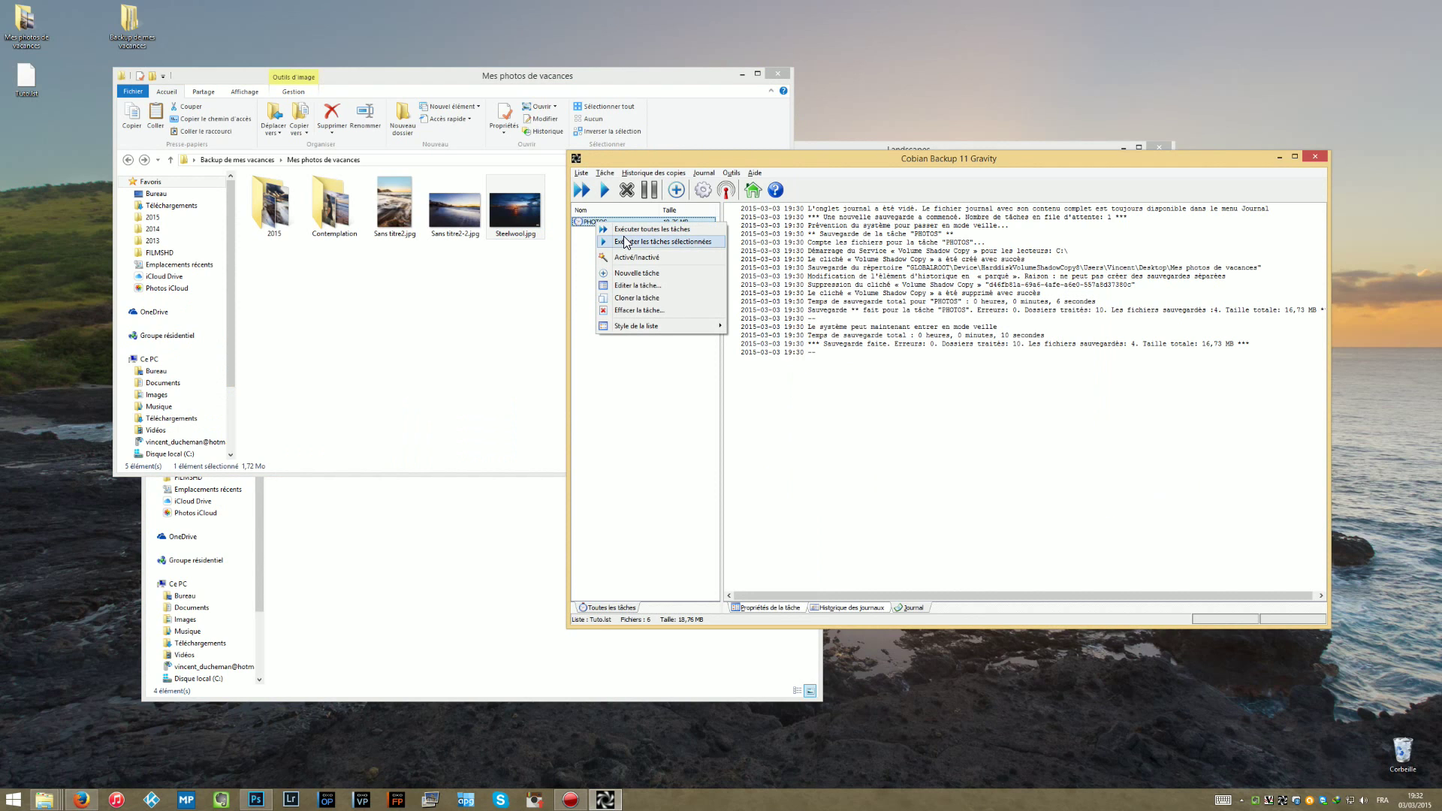
pyautogui.click(626, 242)
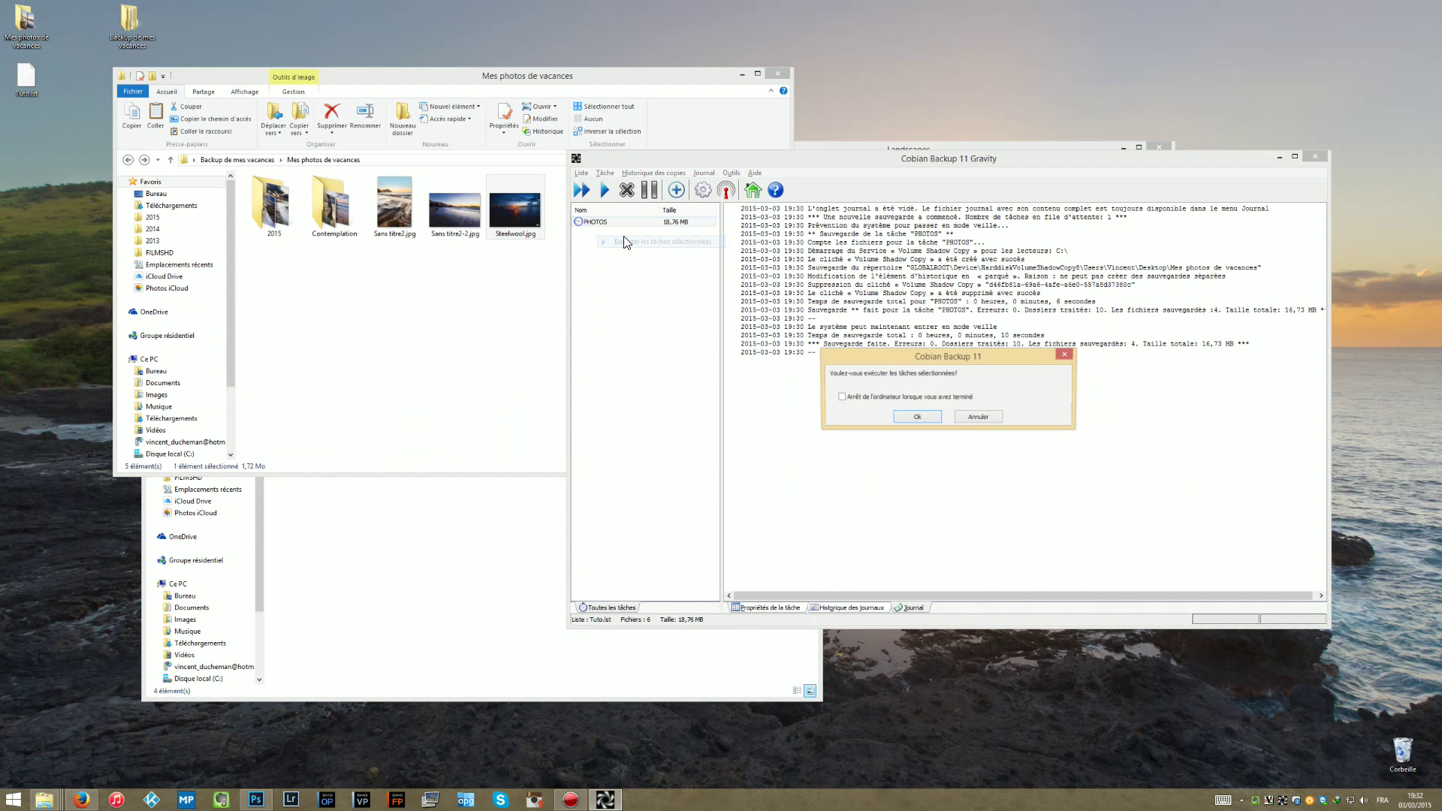
pyautogui.click(917, 417)
# Move the Cobian Backup window aside and compare the backup's files, including Steelwool.jpg, with the source folder.
pyautogui.moveTo(688, 158); pyautogui.dragTo(795, 159)
pyautogui.click(585, 321)
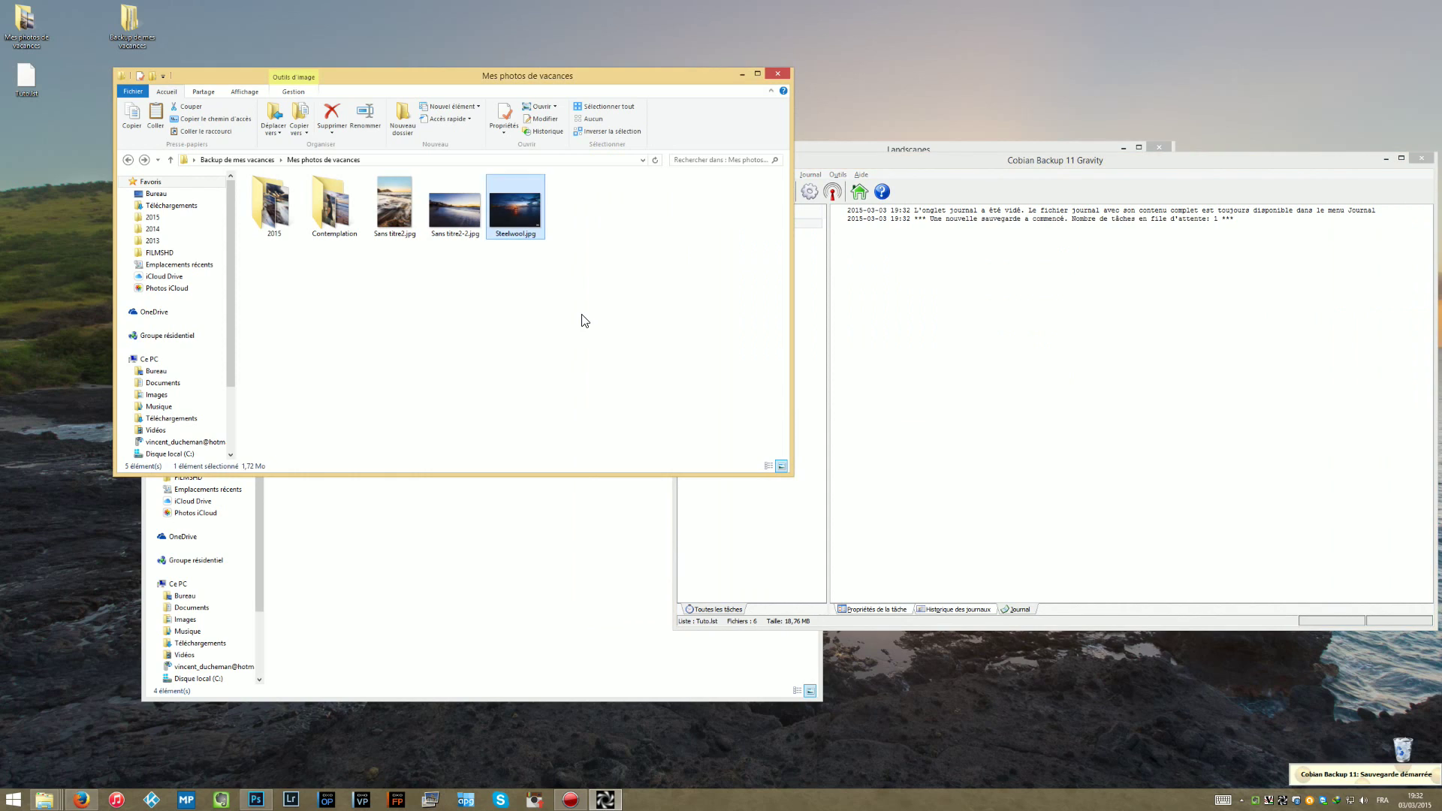
pyautogui.click(524, 330)
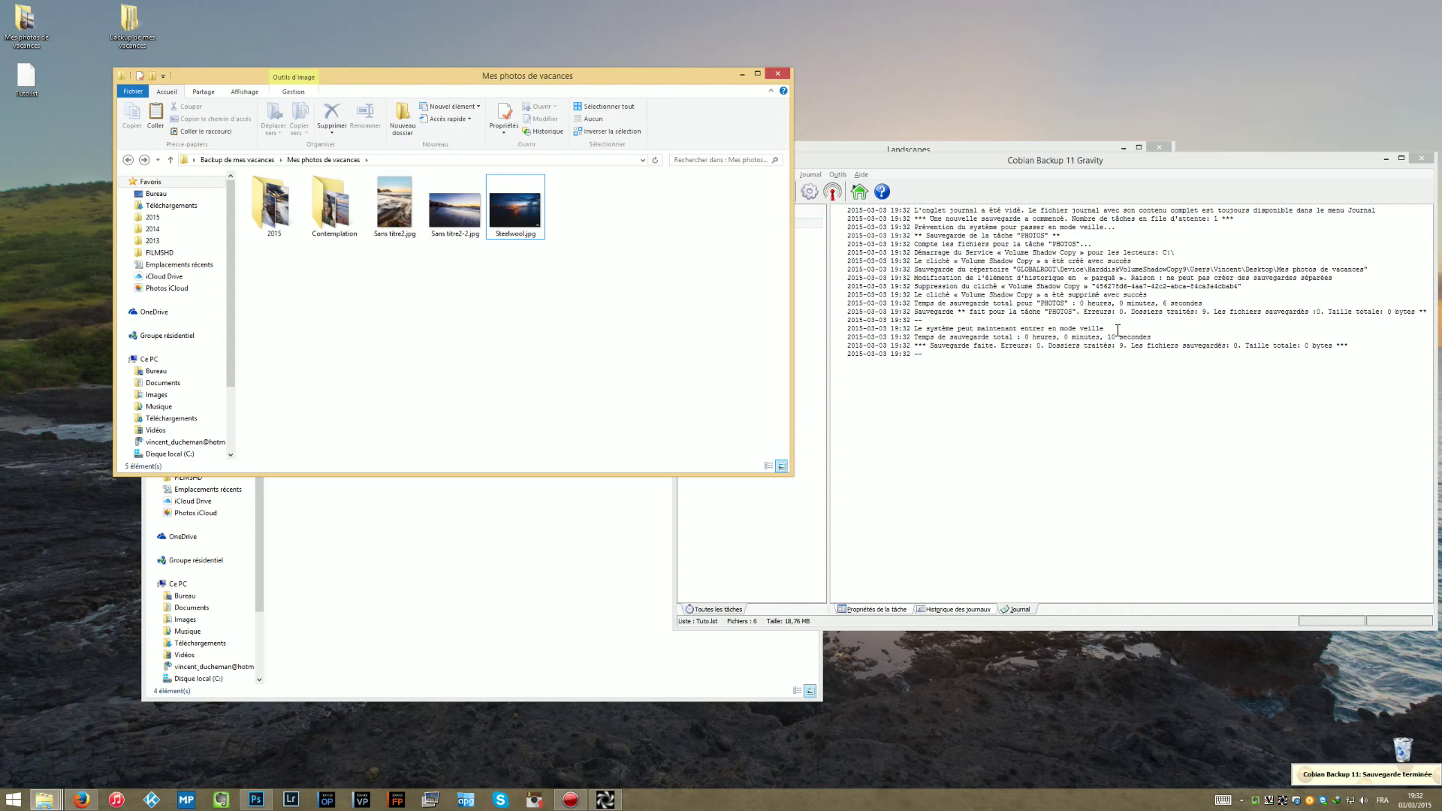
pyautogui.click(591, 493)
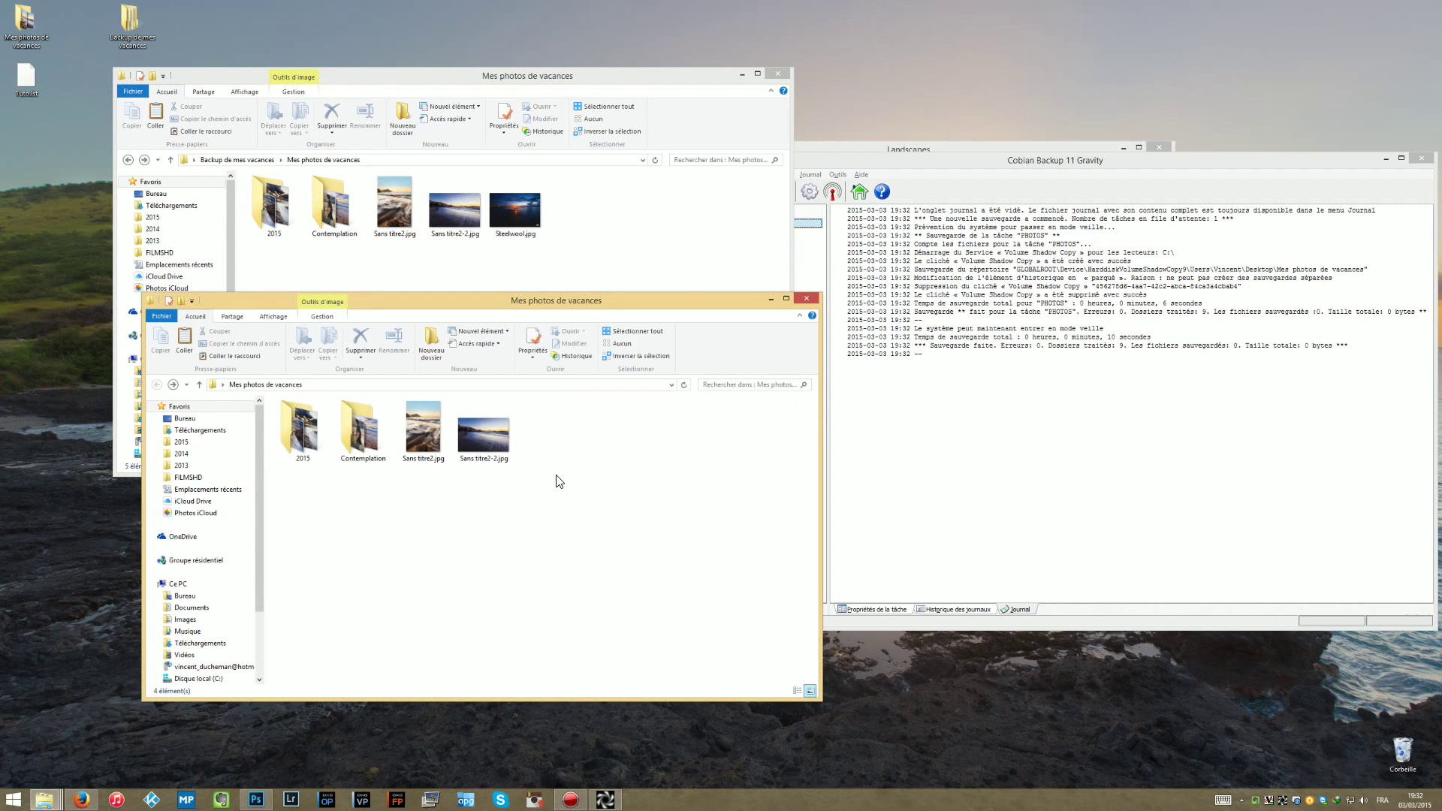
pyautogui.click(644, 264)
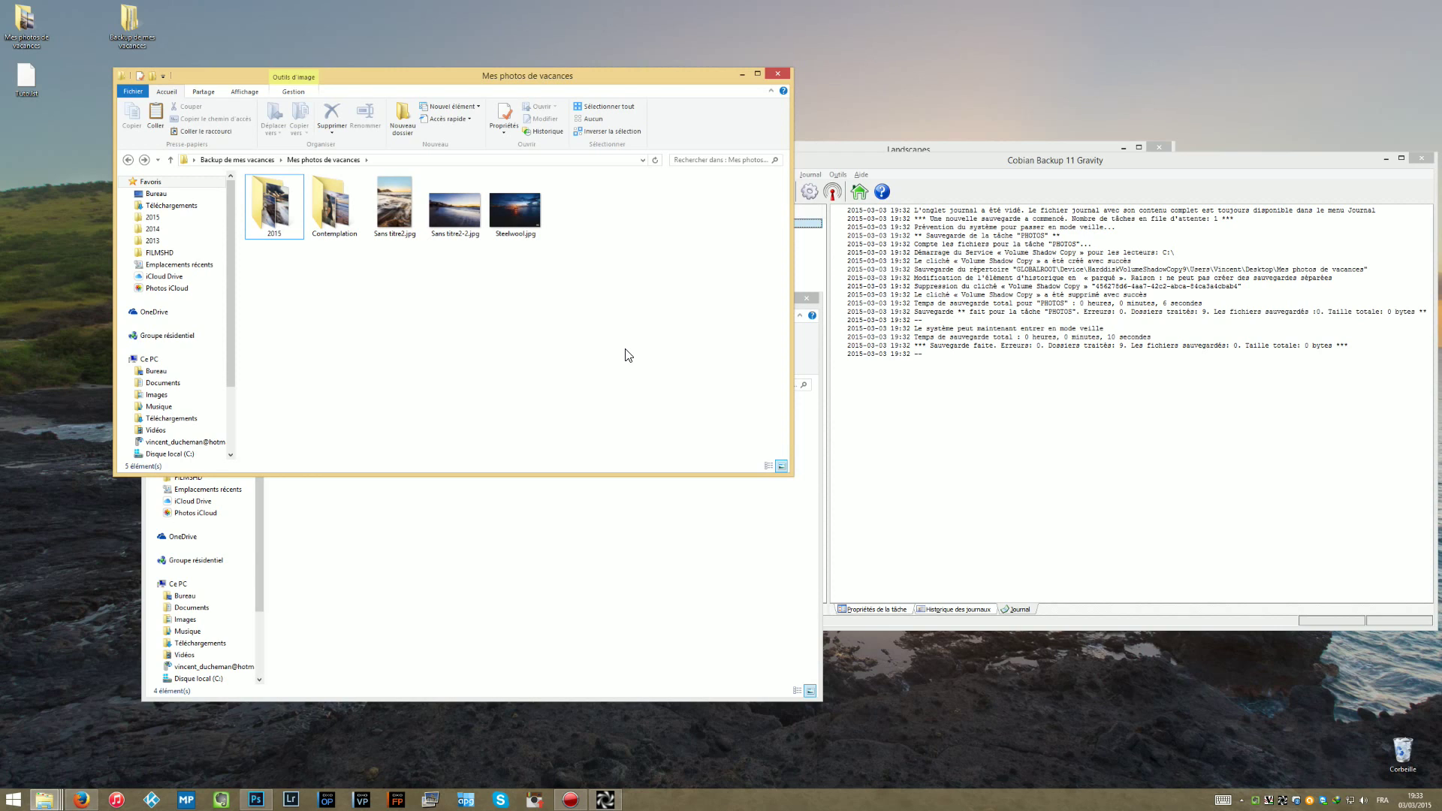
pyautogui.click(515, 209)
pyautogui.click(752, 536)
# Bring Cobian Backup over the folder windows and open the task list BackupList.lst from Documents.
pyautogui.click(1134, 447)
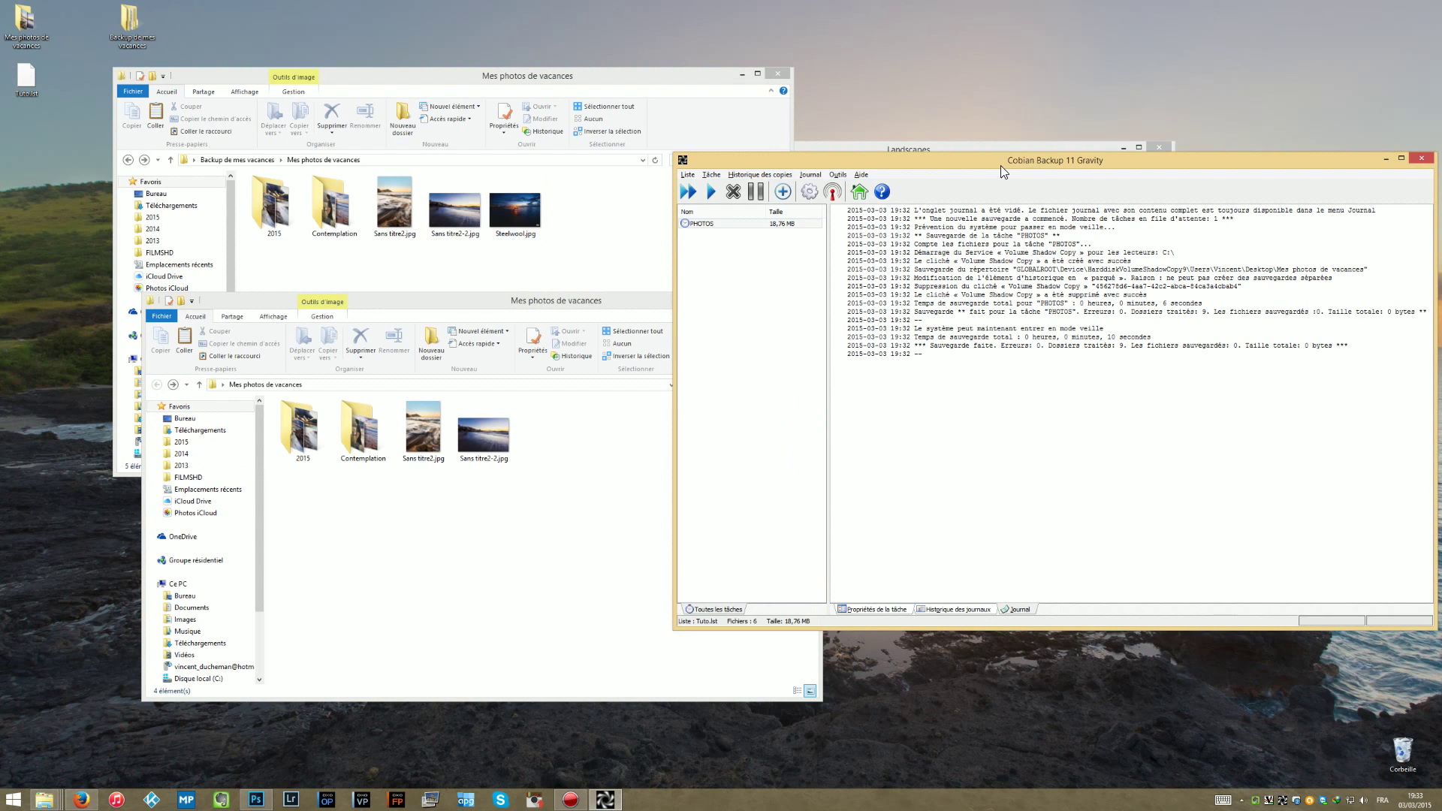
pyautogui.moveTo(1002, 166); pyautogui.dragTo(788, 175)
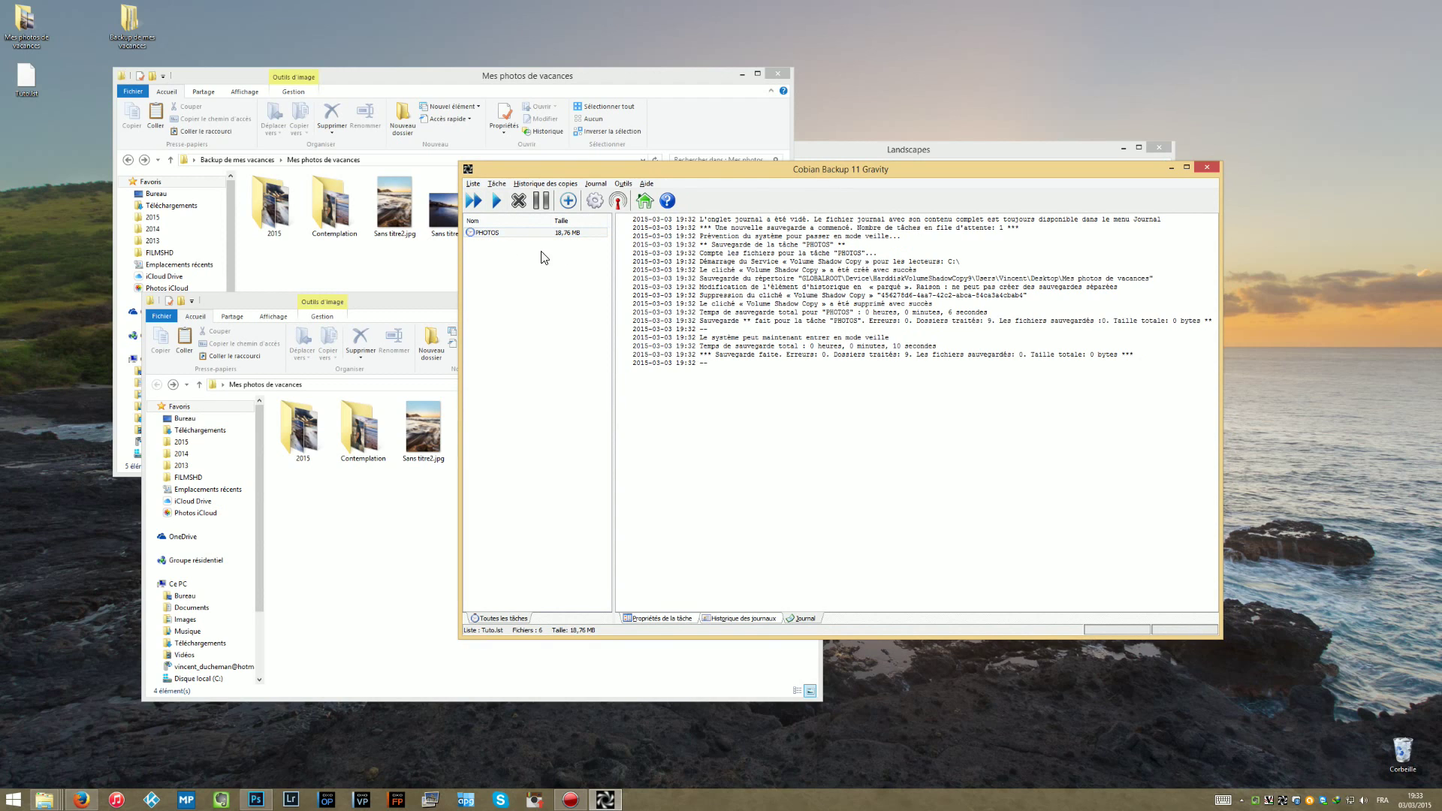
pyautogui.click(474, 185)
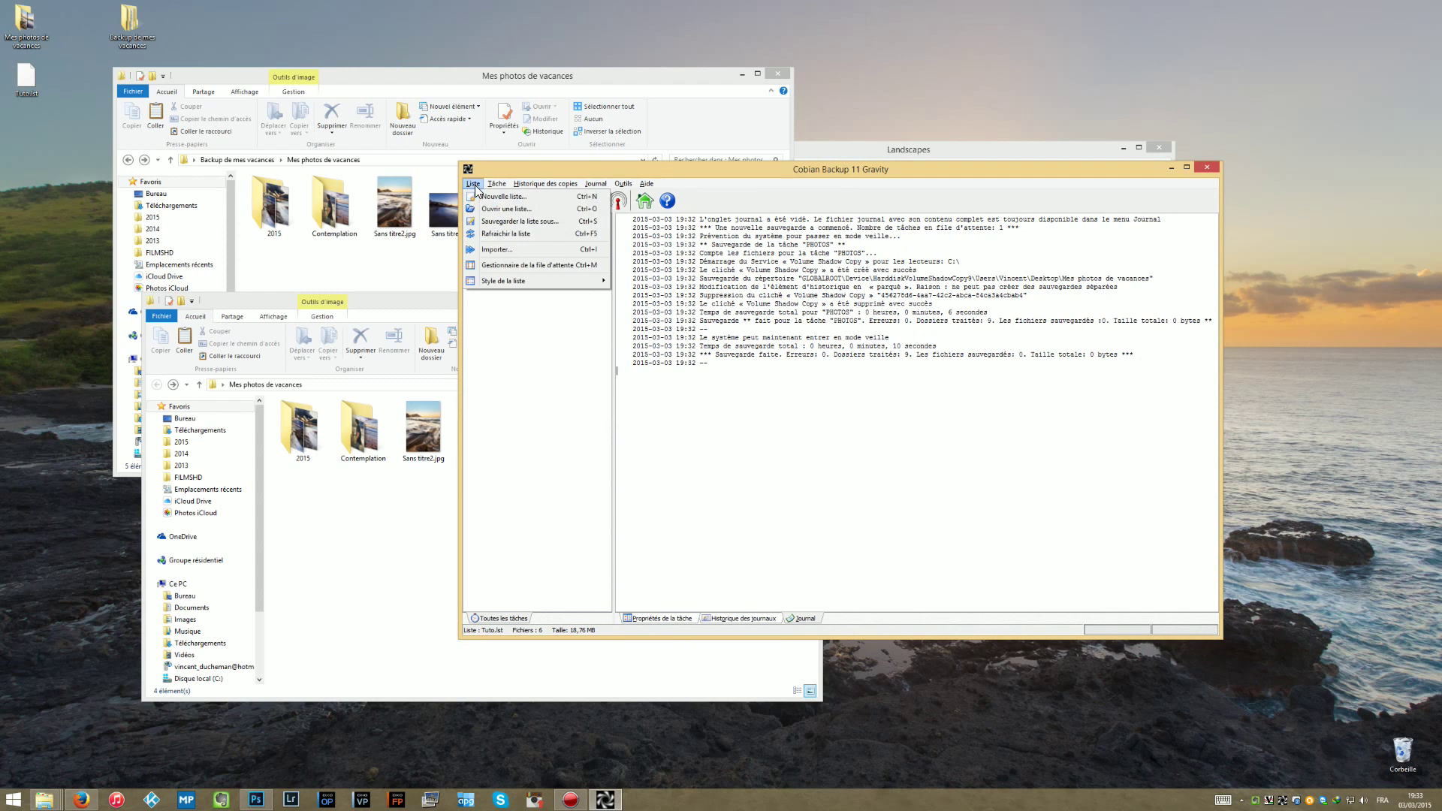
pyautogui.click(506, 209)
pyautogui.click(513, 405)
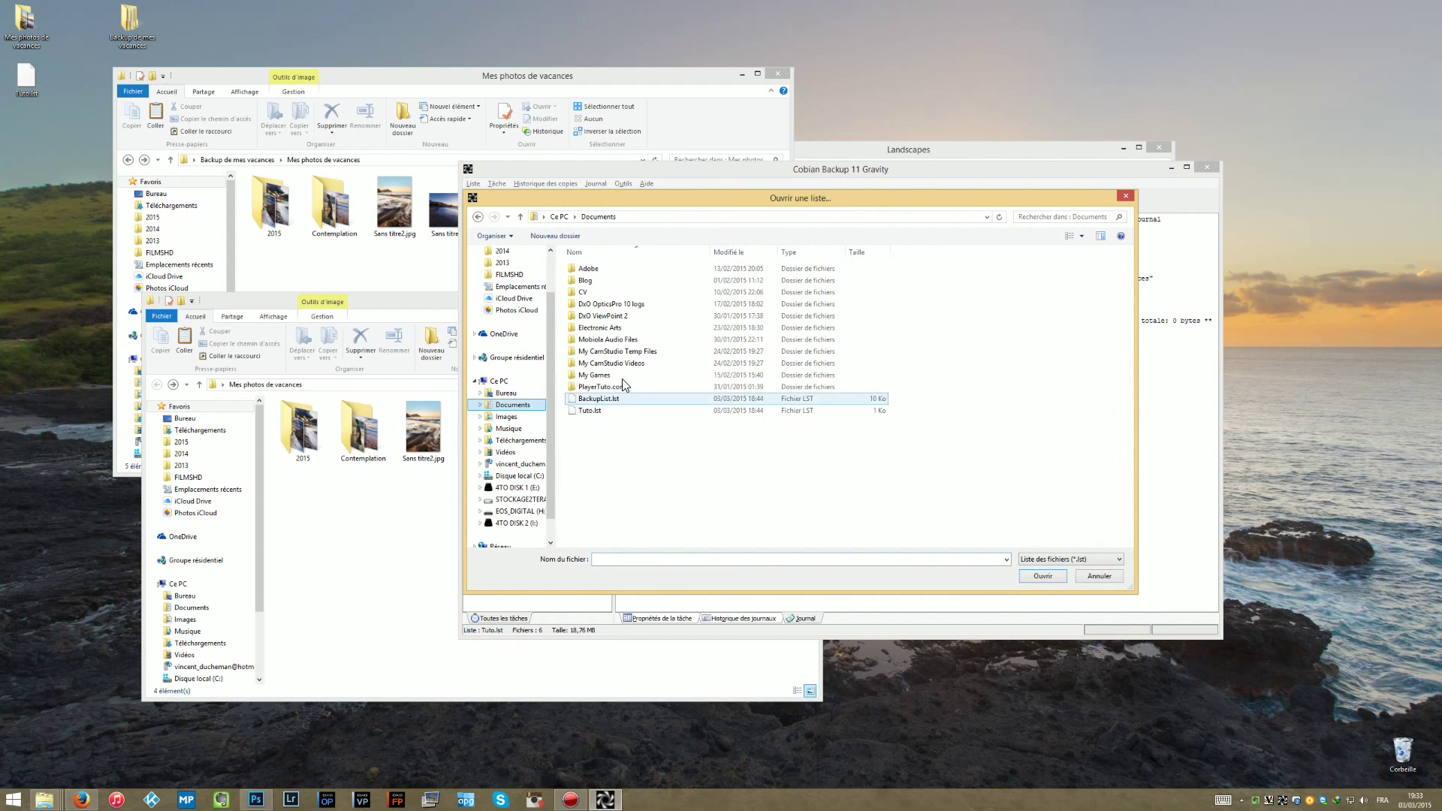
pyautogui.doubleClick(595, 407)
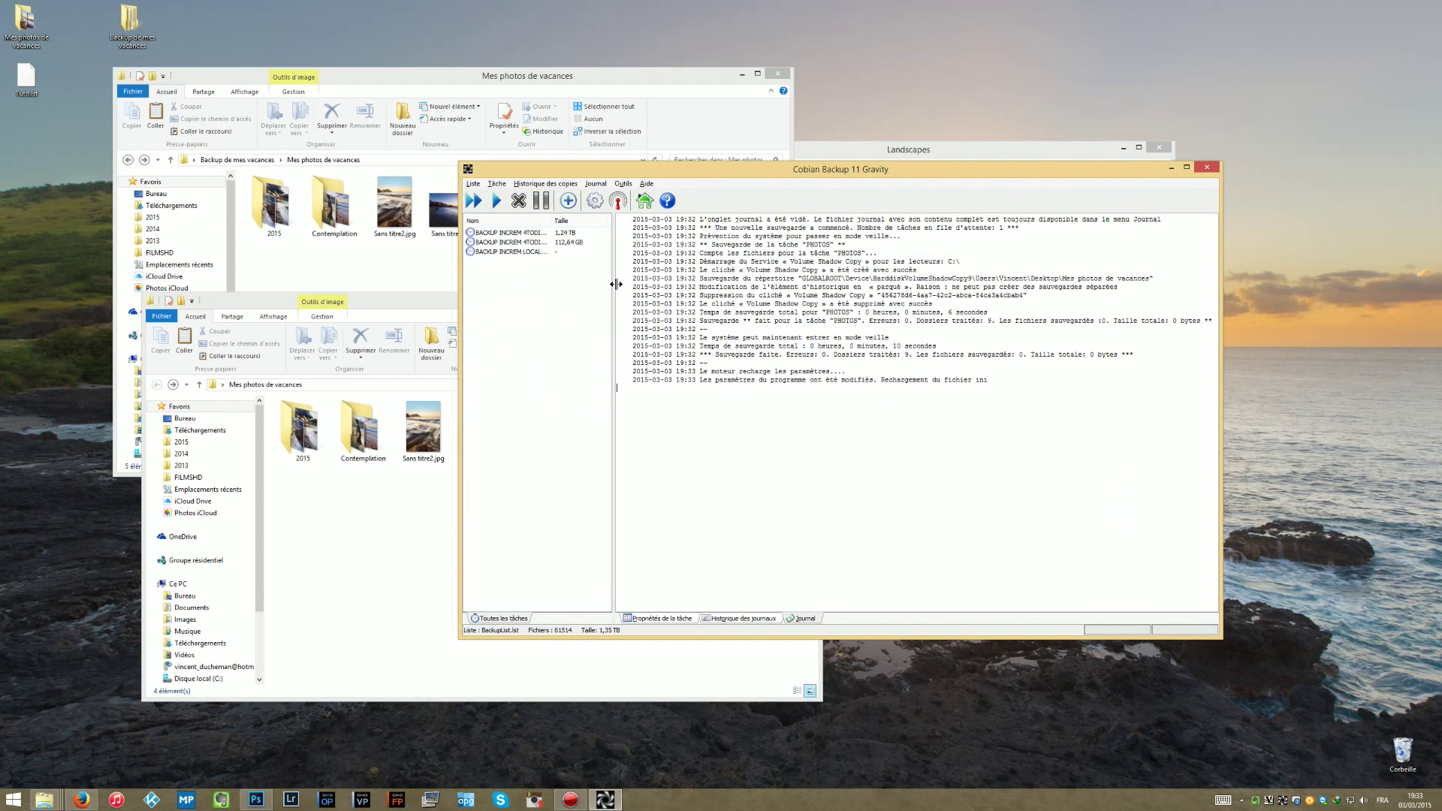
# Widen the task list and its Nom column to fit the full task names, and select the BACKUP INCREM 4TODISK1/PHOTOS task.
pyautogui.moveTo(614, 283); pyautogui.dragTo(720, 283)
pyautogui.click(567, 235)
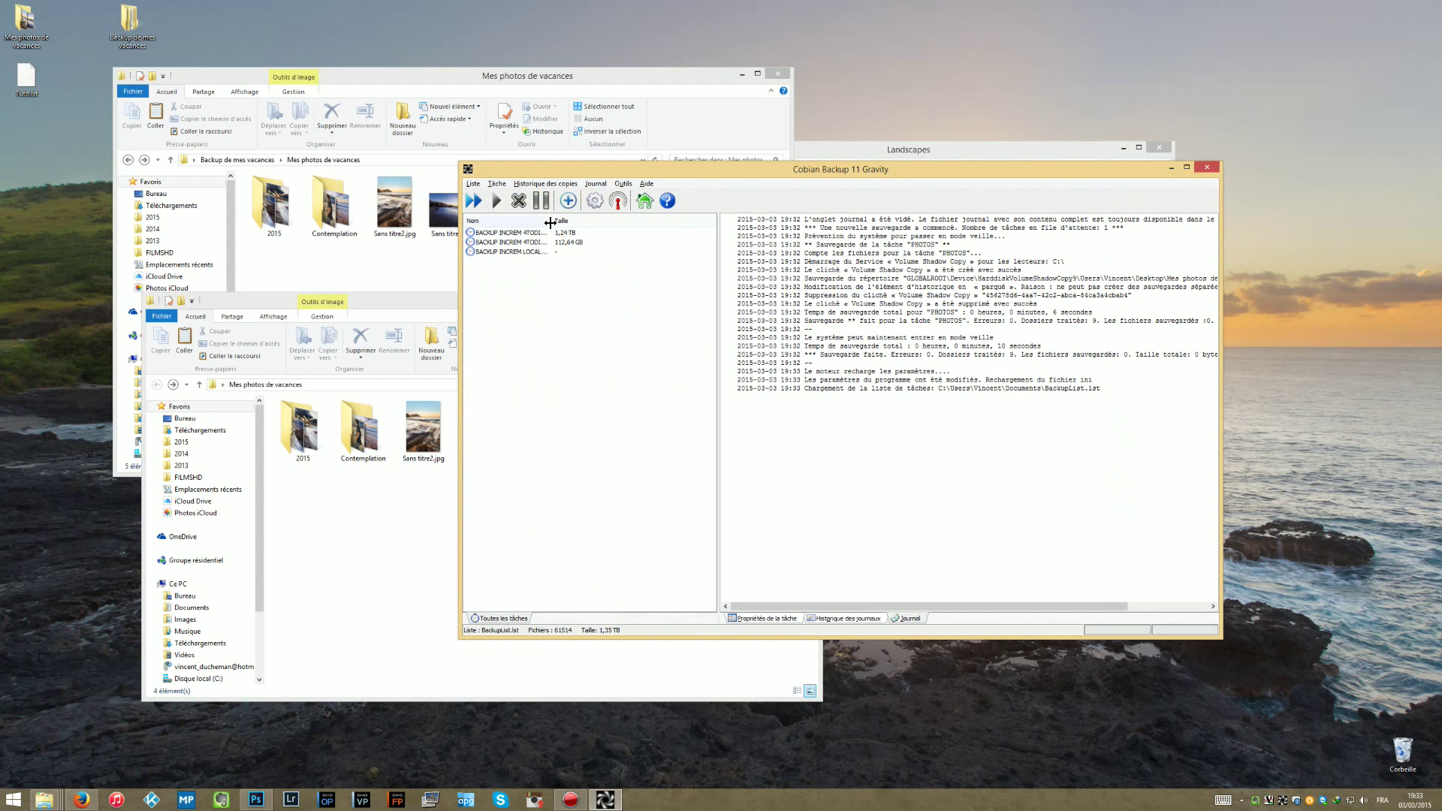
pyautogui.moveTo(552, 220); pyautogui.dragTo(636, 220)
pyautogui.click(488, 234)
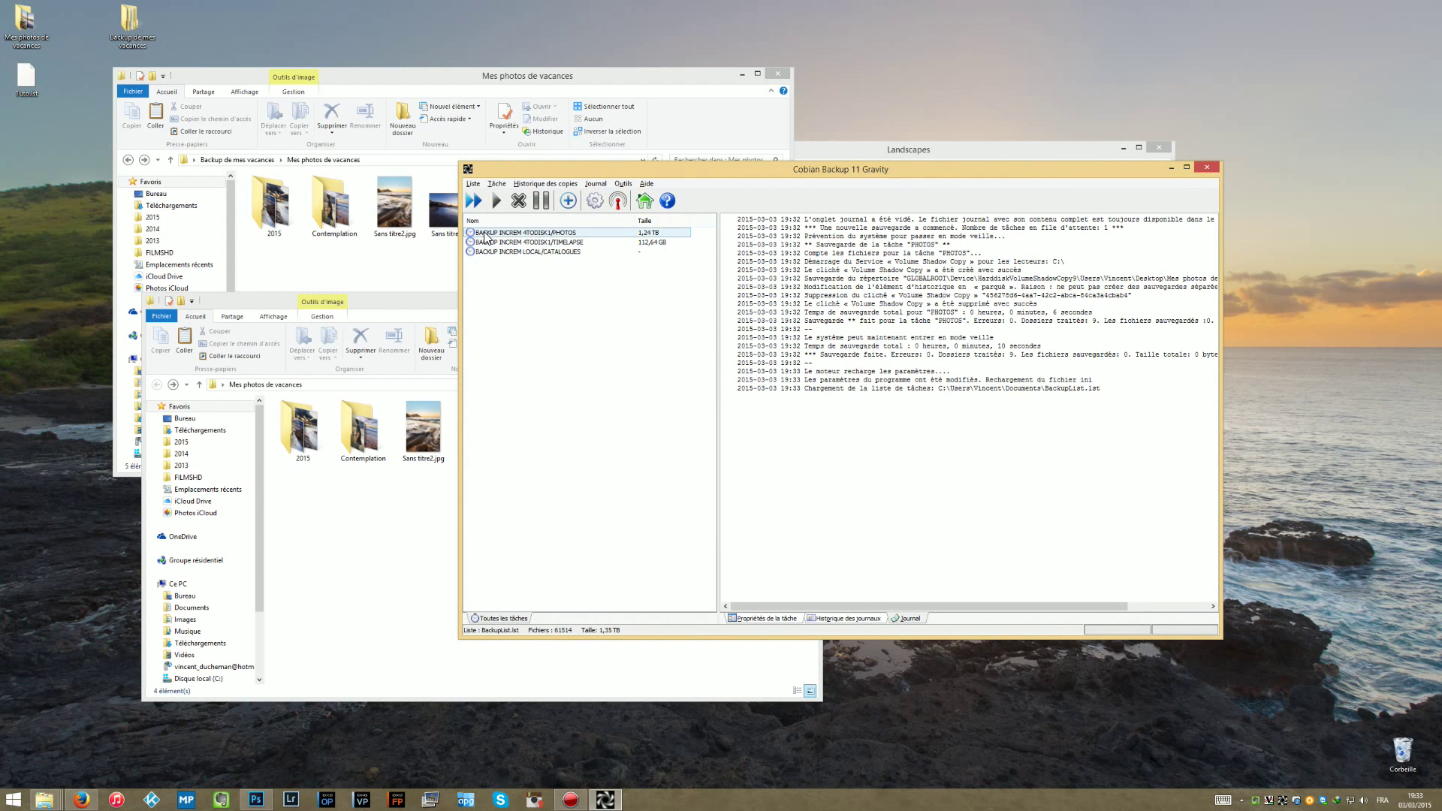
pyautogui.click(548, 235)
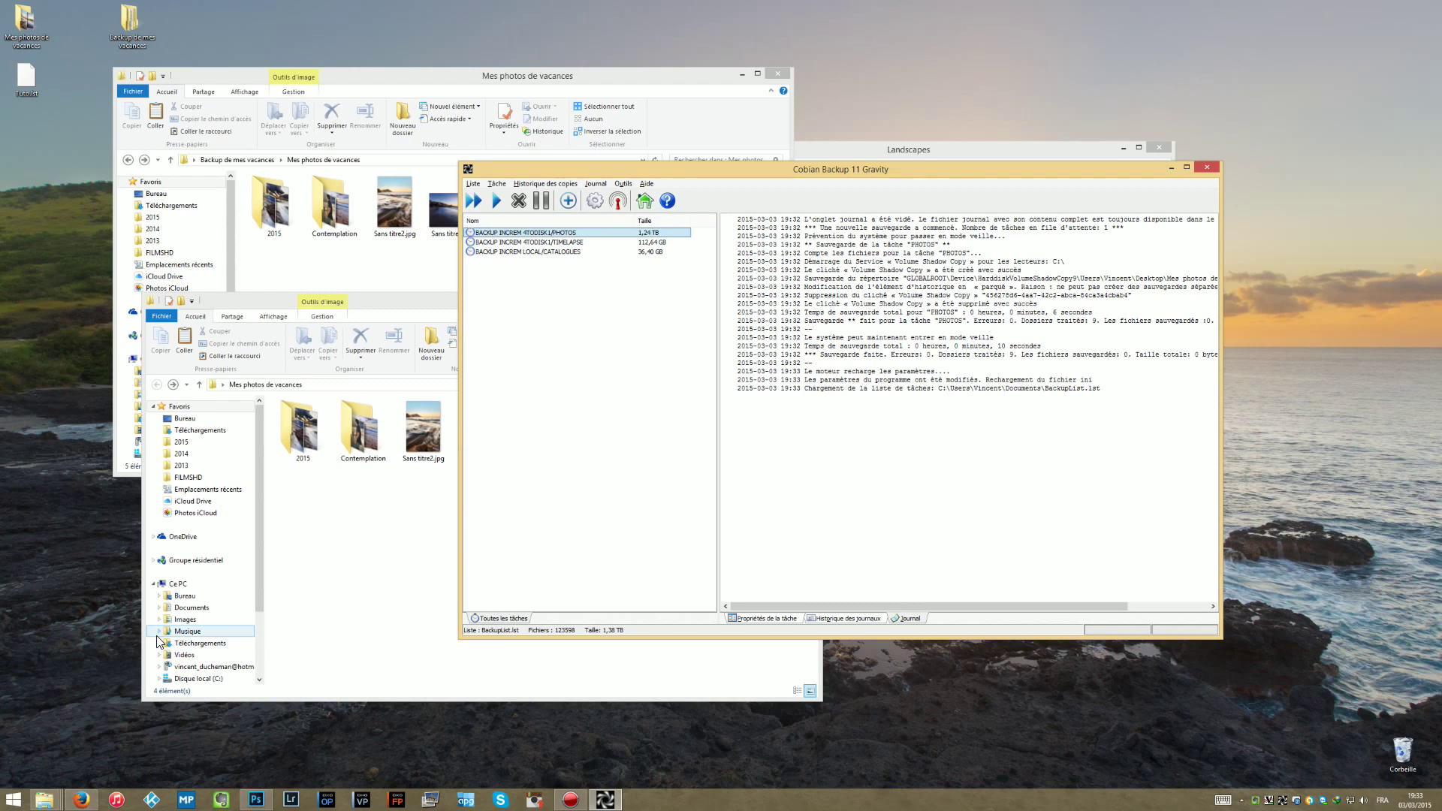
pyautogui.click(650, 480)
pyautogui.click(643, 233)
# Open the 4TO DISK 1 (E:) drive in File Explorer and display the PHOTOS folder's properties beside the Cobian Backup task list.
pyautogui.click(178, 585)
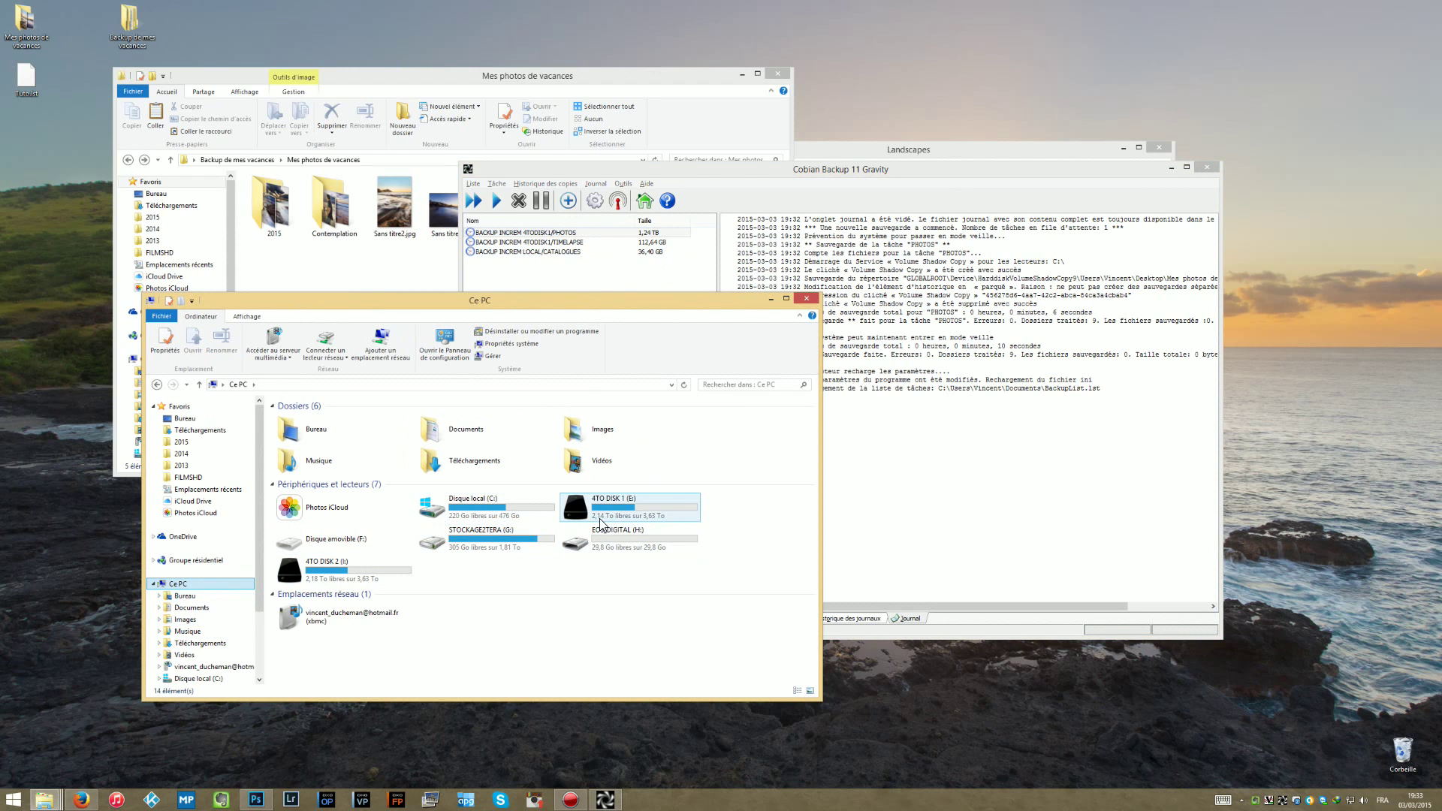
pyautogui.doubleClick(601, 508)
pyautogui.rightClick(472, 460)
pyautogui.click(530, 746)
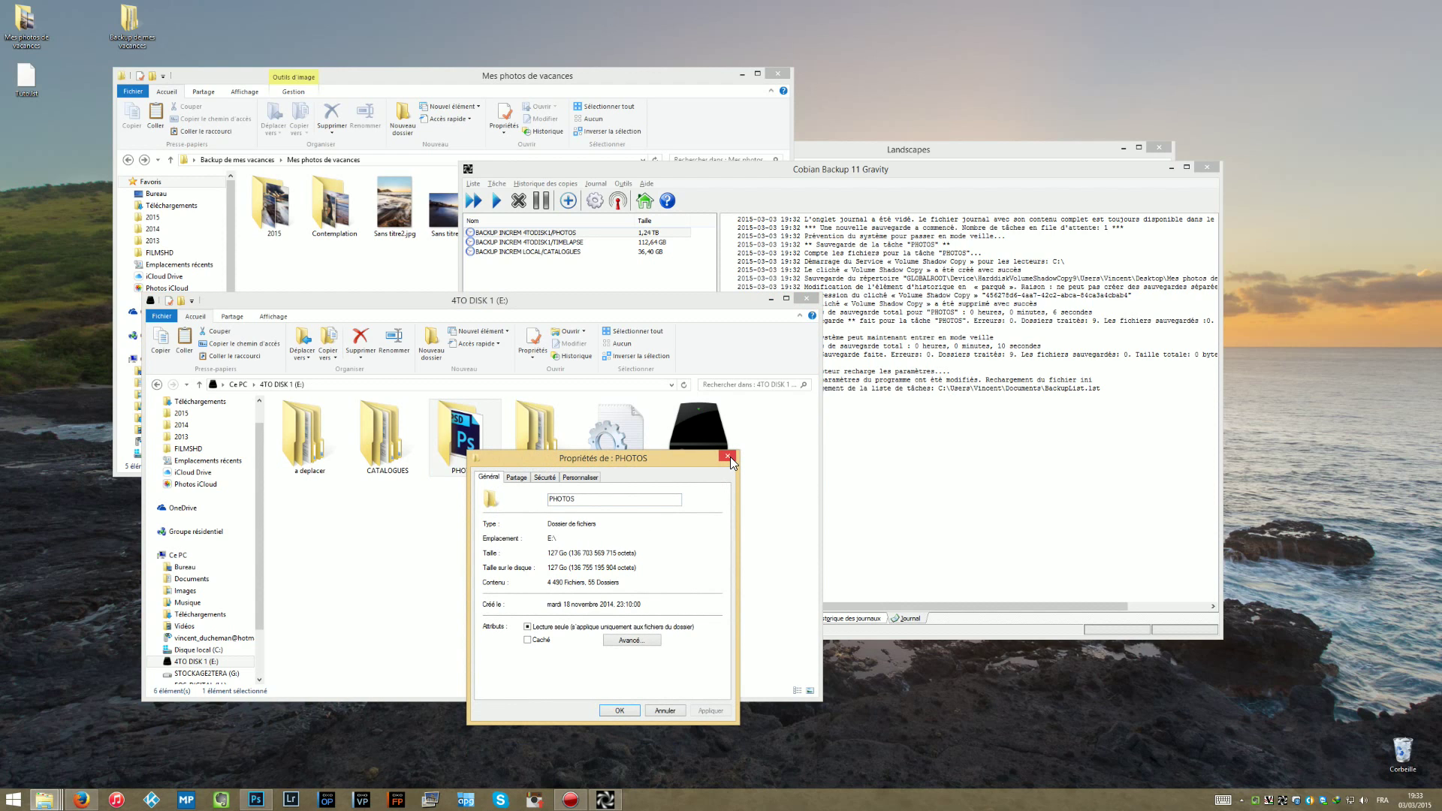
pyautogui.moveTo(689, 455); pyautogui.dragTo(408, 457)
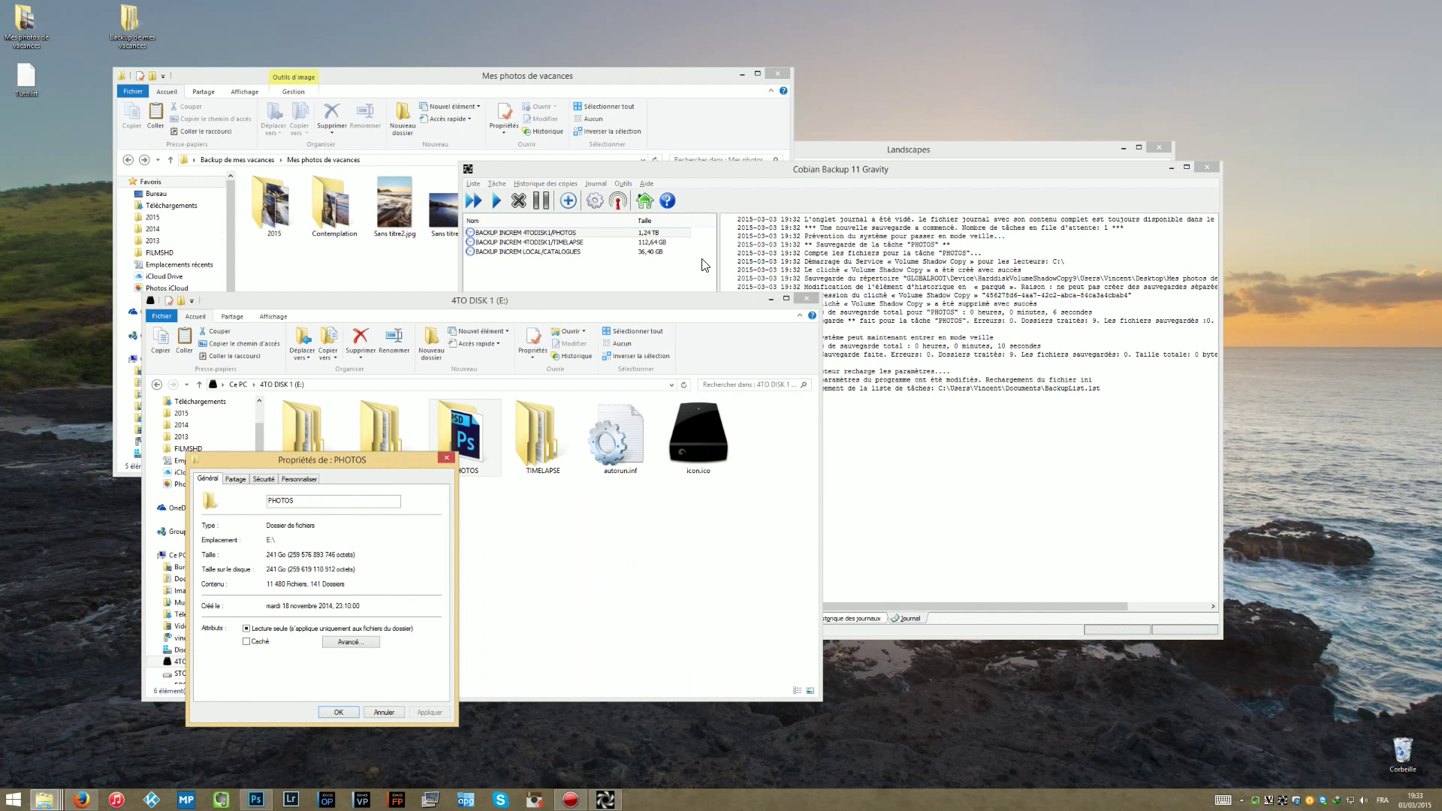
# Open the BACKUP INCREM 4TODISK1/PHOTOS task's properties in Cobian Backup, review its weekly schedule, and close them without saving.
pyautogui.keyDown('shift'); pyautogui.click(633, 242); pyautogui.keyUp('shift')
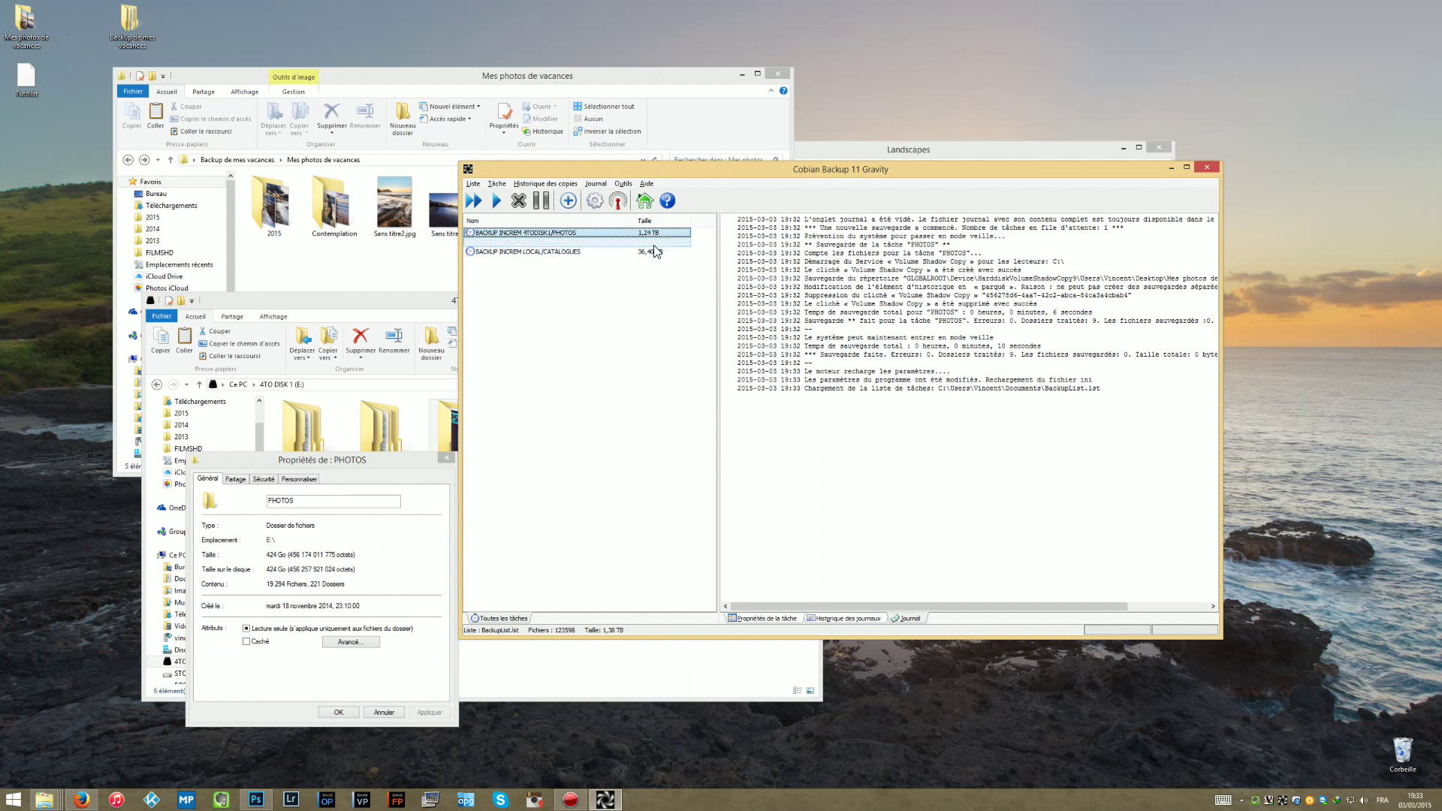
pyautogui.click(519, 233)
pyautogui.rightClick(485, 233)
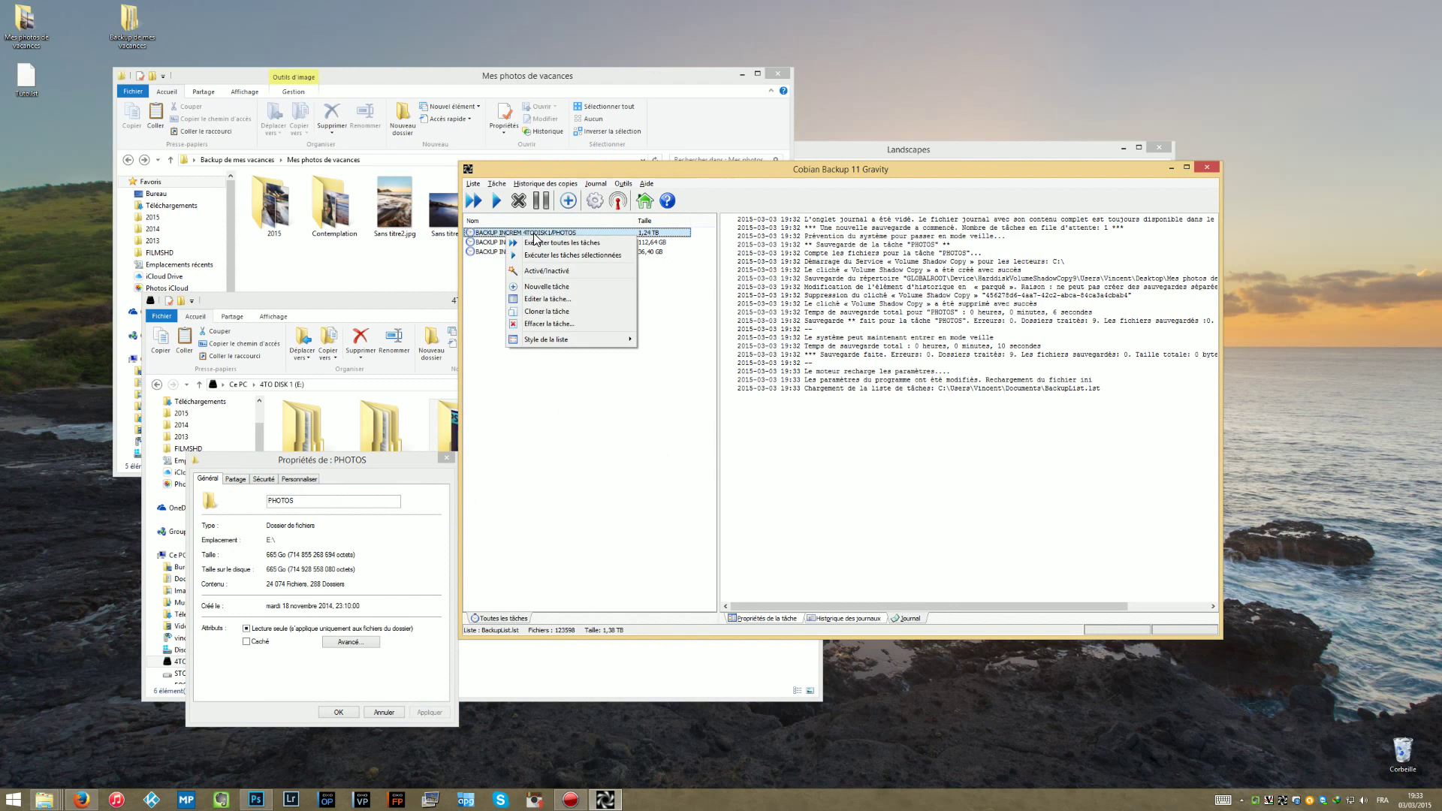
pyautogui.click(546, 298)
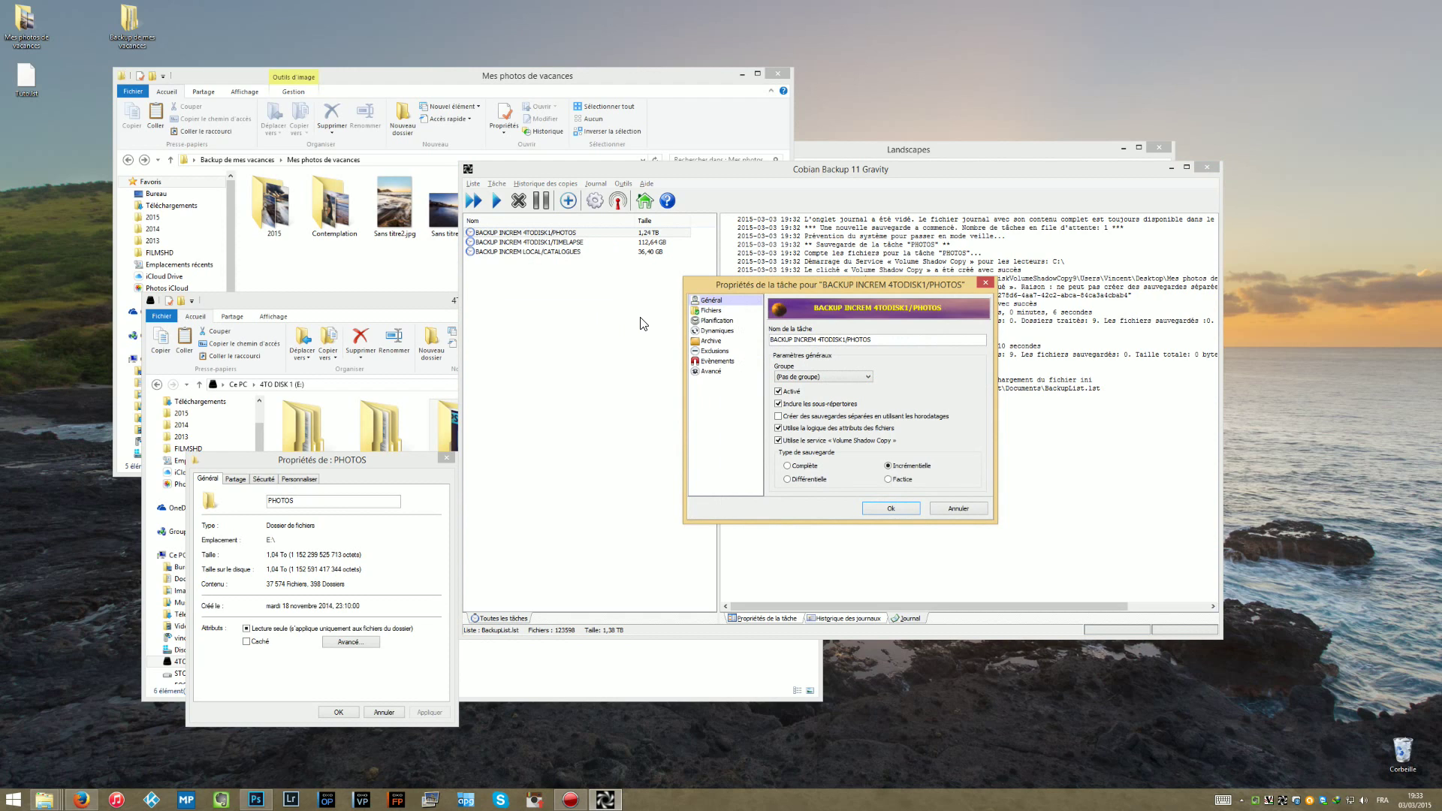
pyautogui.click(718, 321)
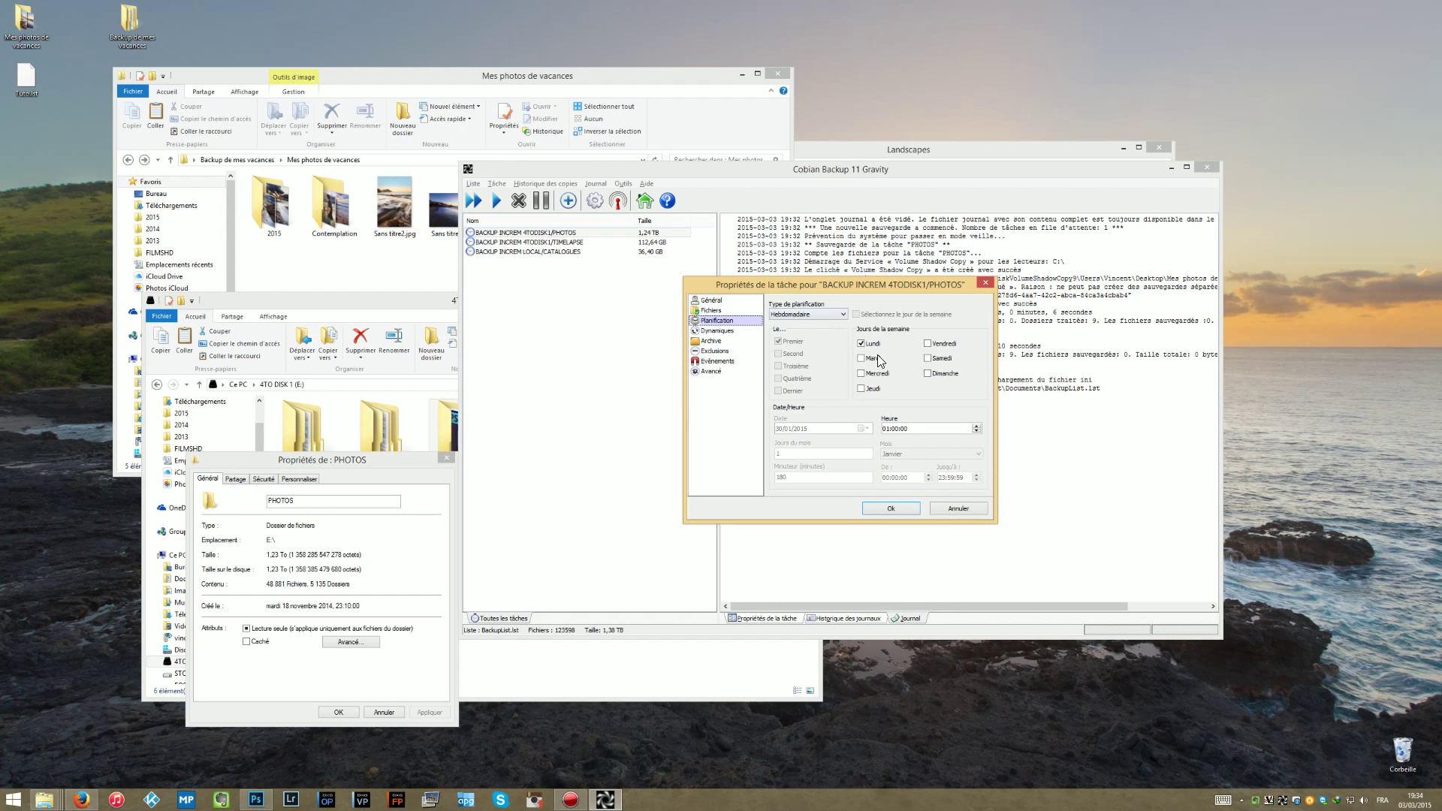
pyautogui.click(860, 343)
pyautogui.click(984, 284)
# Check the schedule in the BACKUP INCREM 4TODISK1/TIMELAPSE task's properties and close them without saving.
pyautogui.rightClick(513, 247)
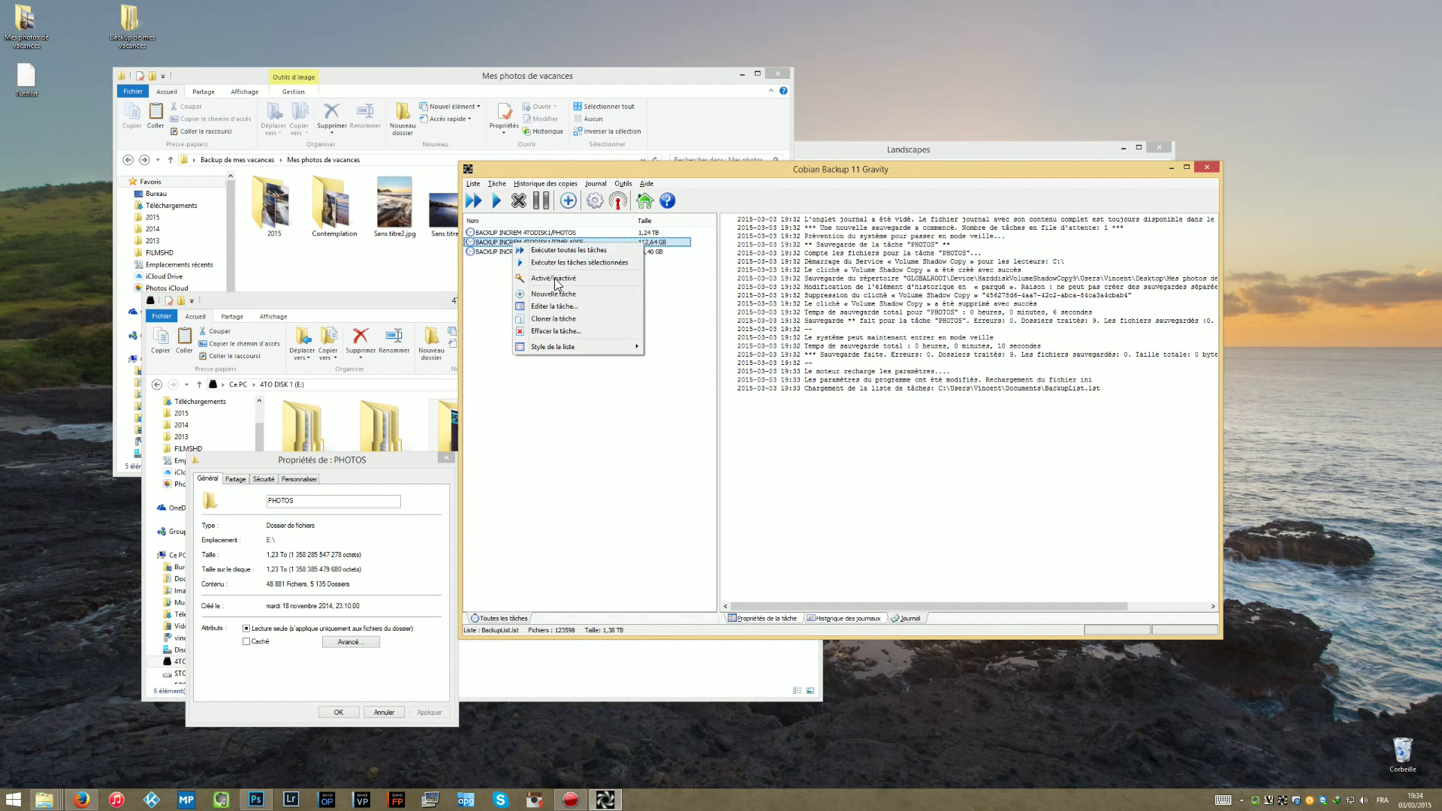
pyautogui.click(556, 305)
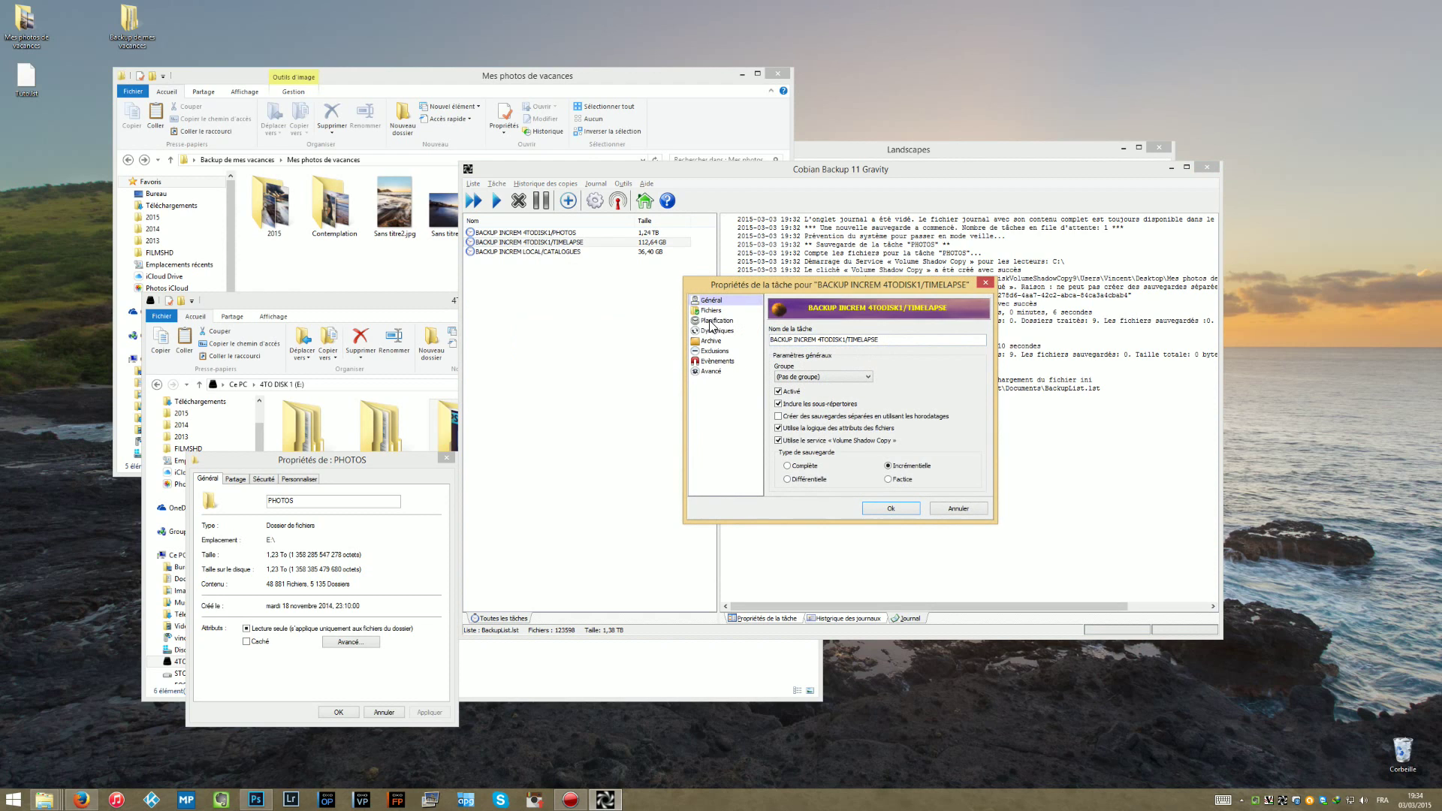
pyautogui.click(710, 322)
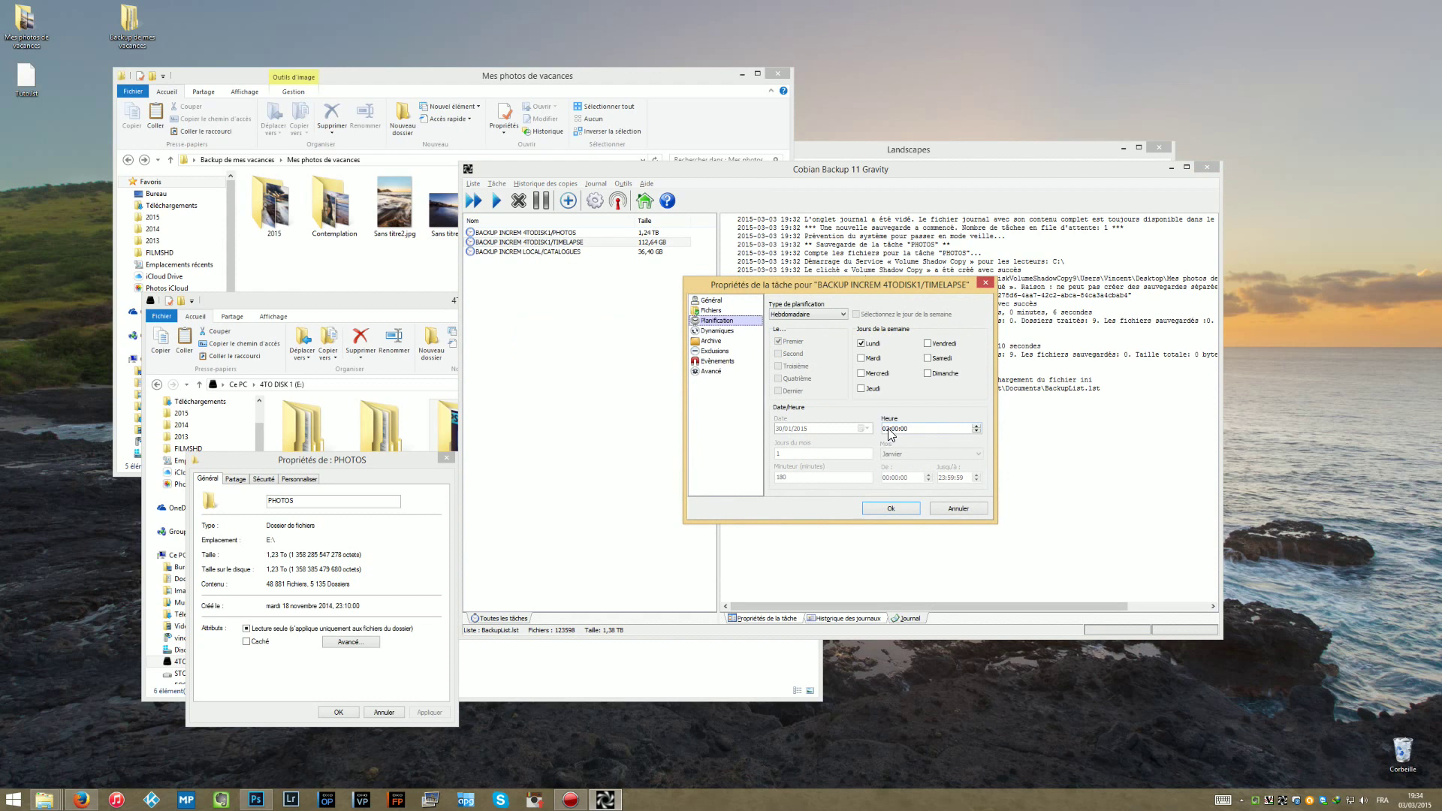
pyautogui.click(985, 282)
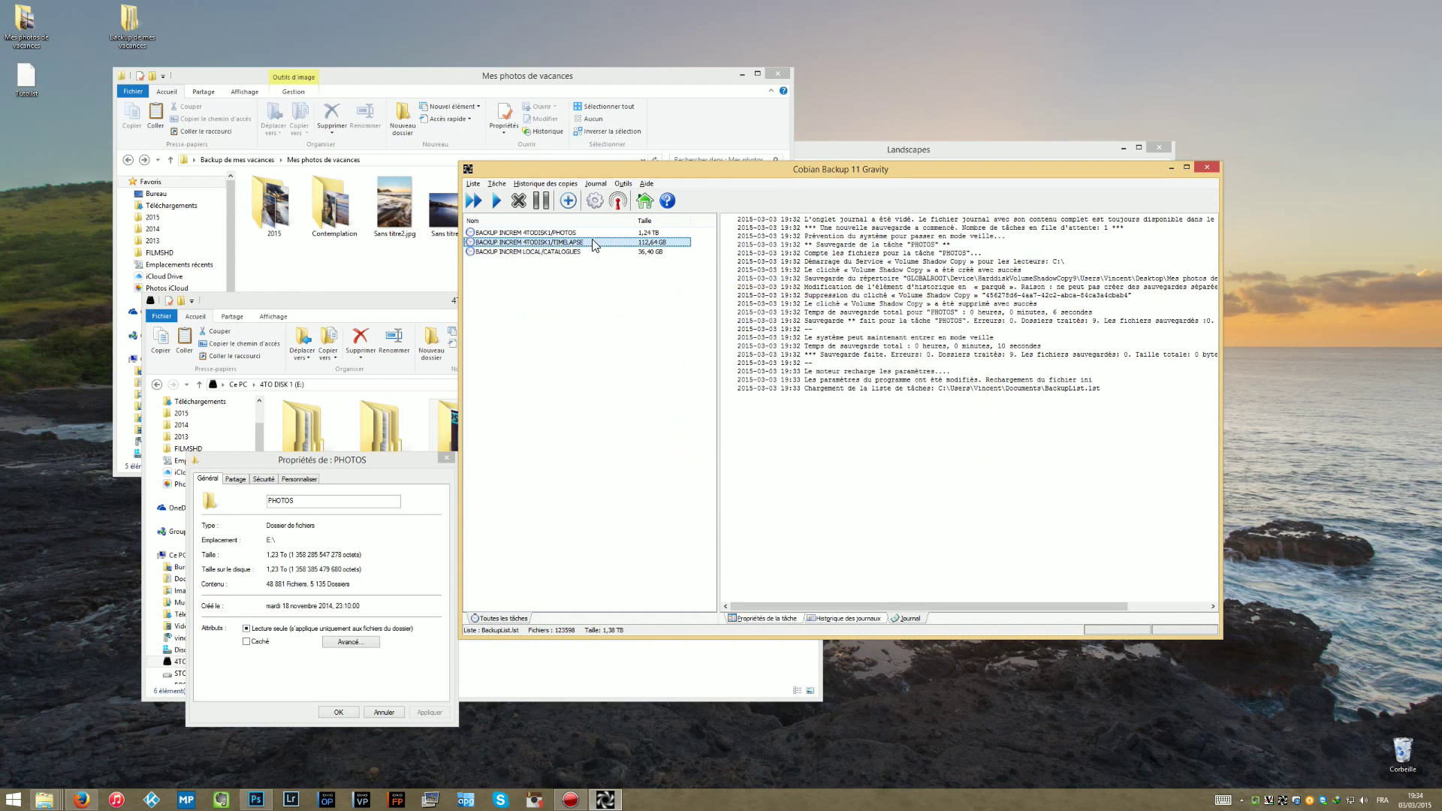
pyautogui.click(535, 244)
pyautogui.click(529, 253)
pyautogui.click(537, 296)
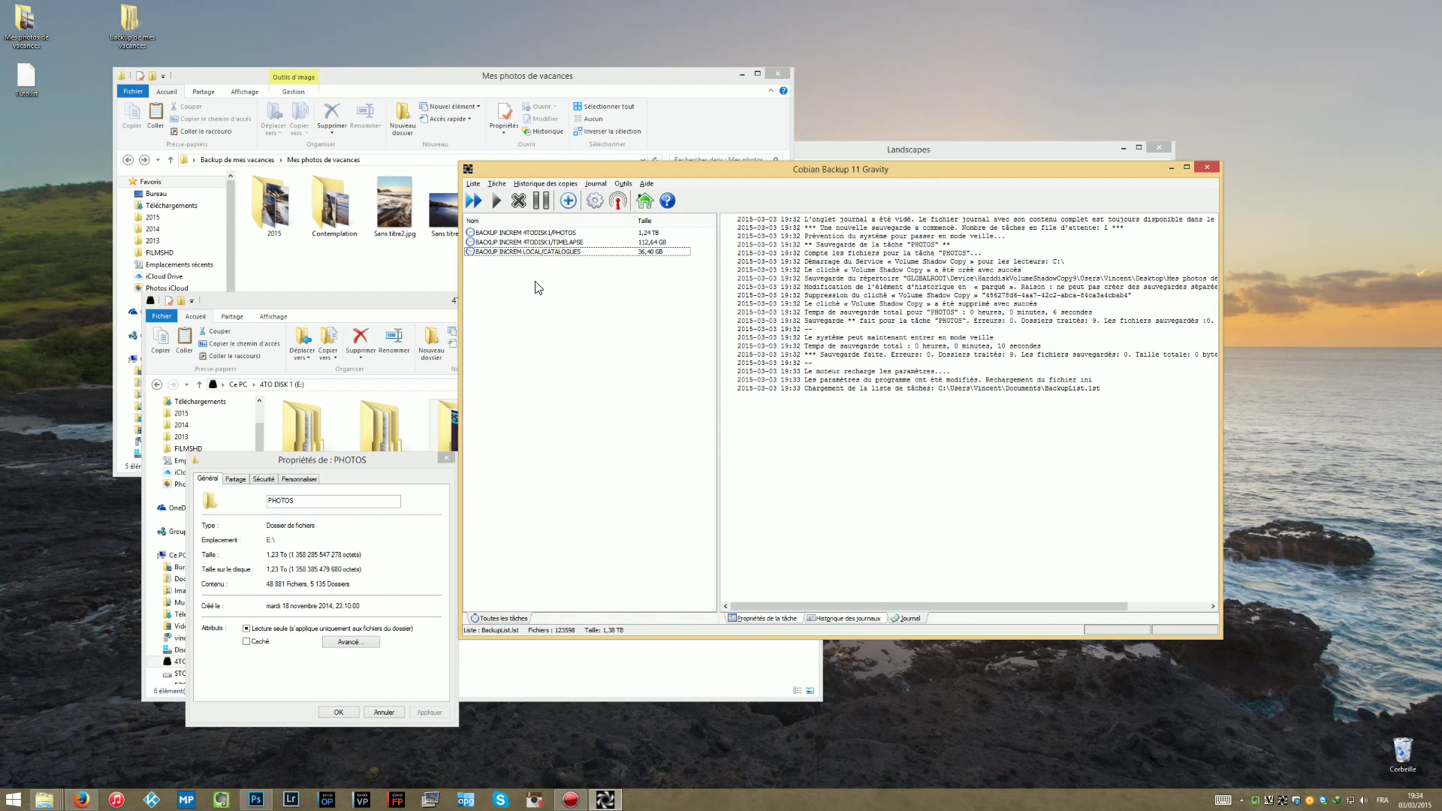
pyautogui.click(534, 252)
pyautogui.click(533, 272)
pyautogui.click(554, 252)
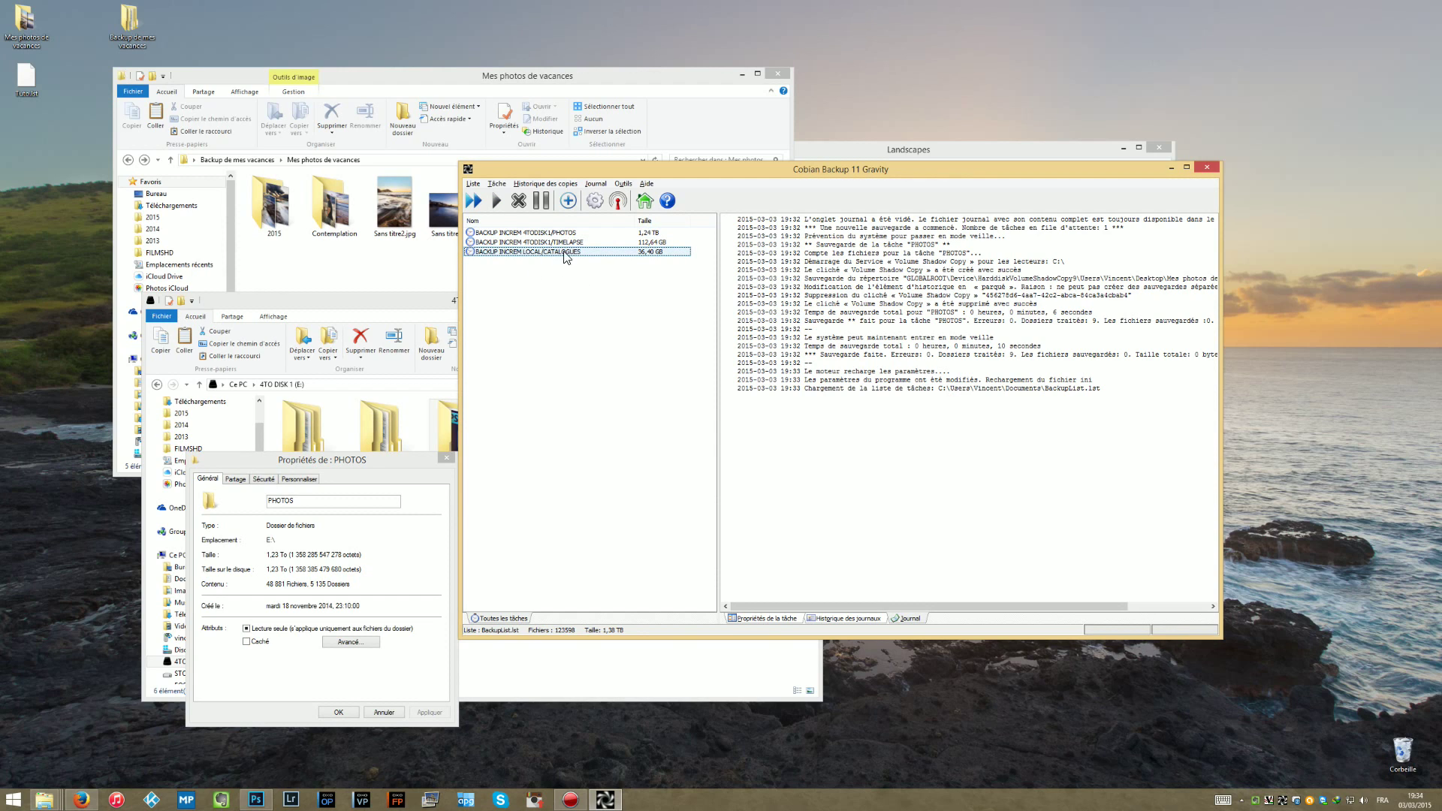
pyautogui.click(574, 244)
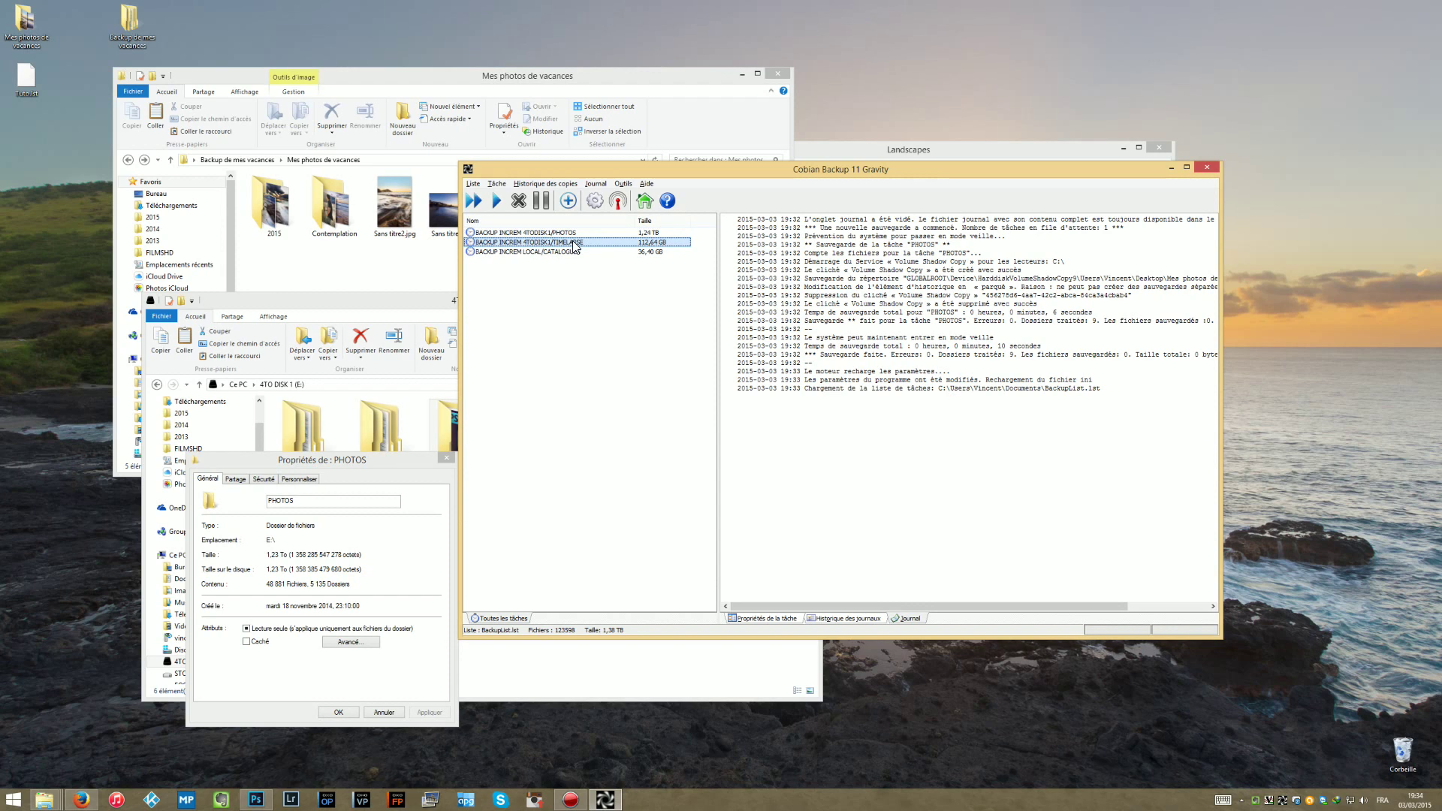
pyautogui.keyDown('ctrl'); pyautogui.click(682, 252); pyautogui.keyUp('ctrl')
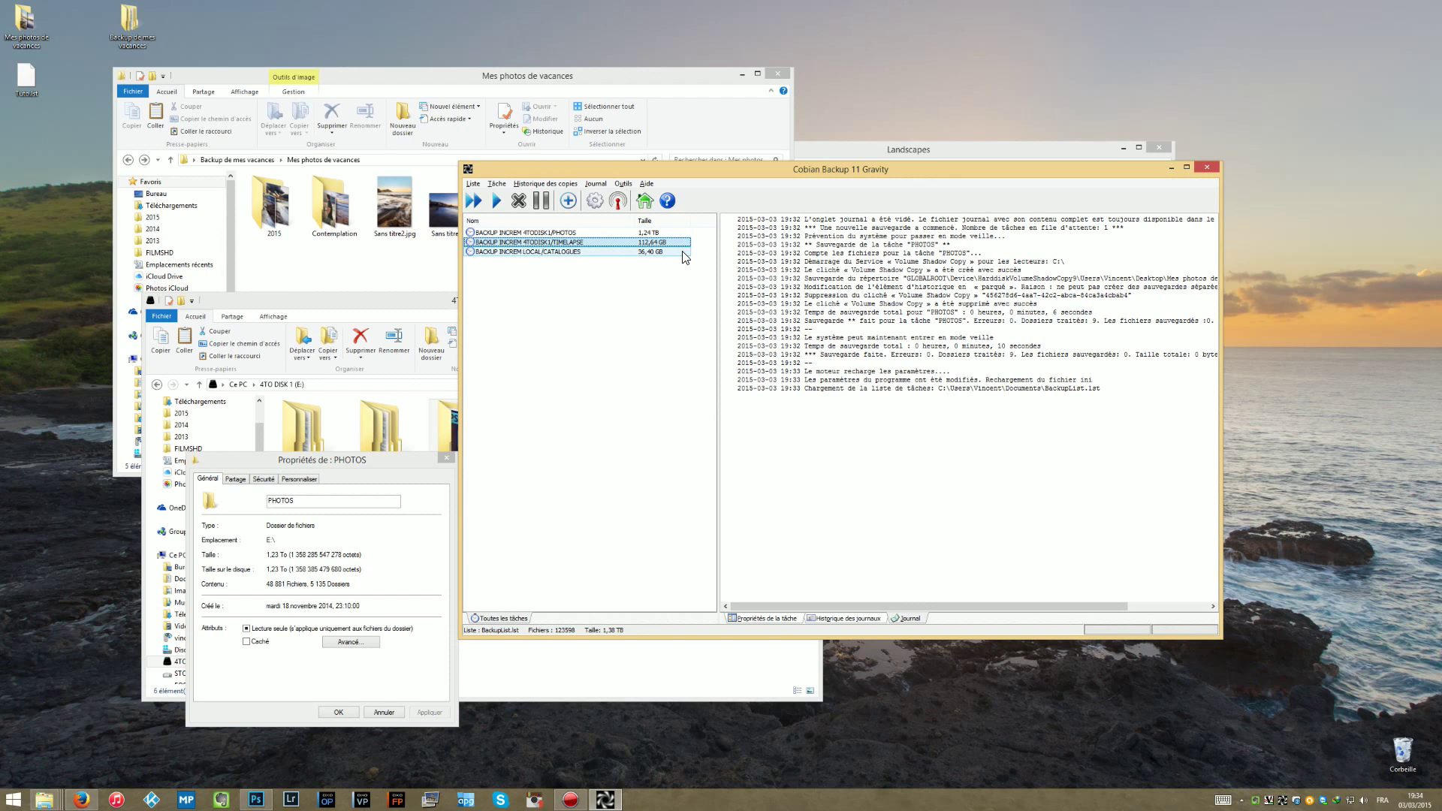
pyautogui.click(644, 305)
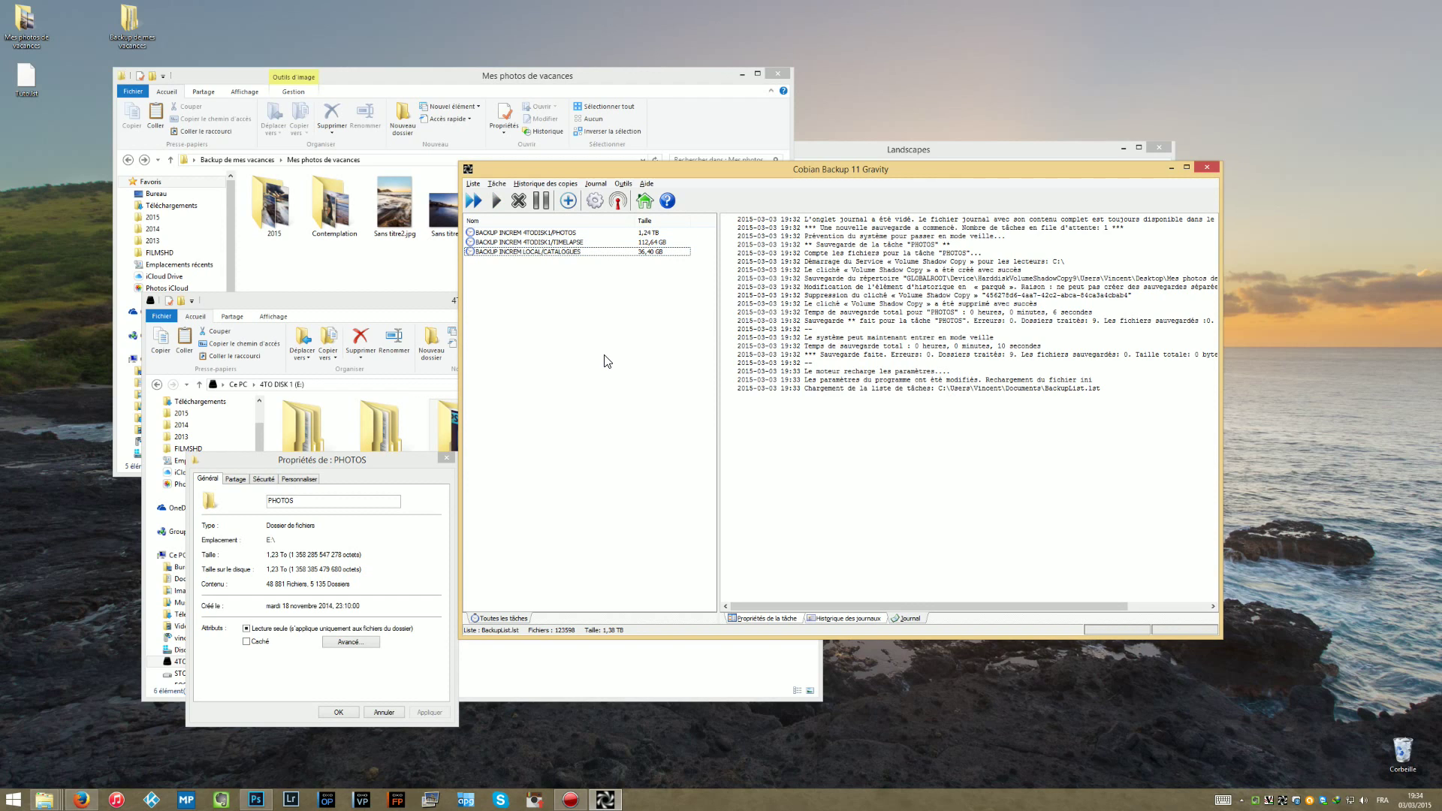
pyautogui.click(526, 252)
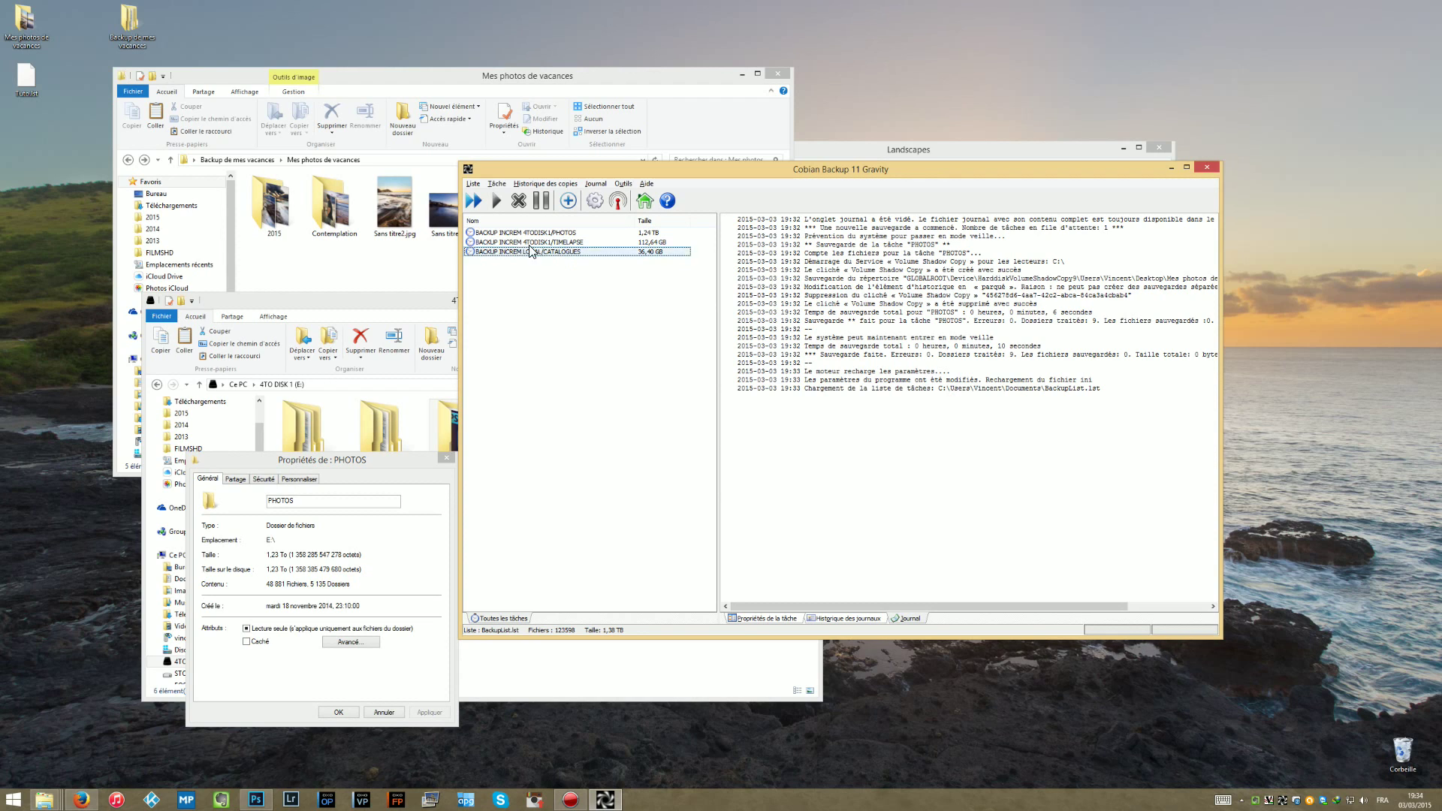
pyautogui.rightClick(511, 253)
pyautogui.click(486, 295)
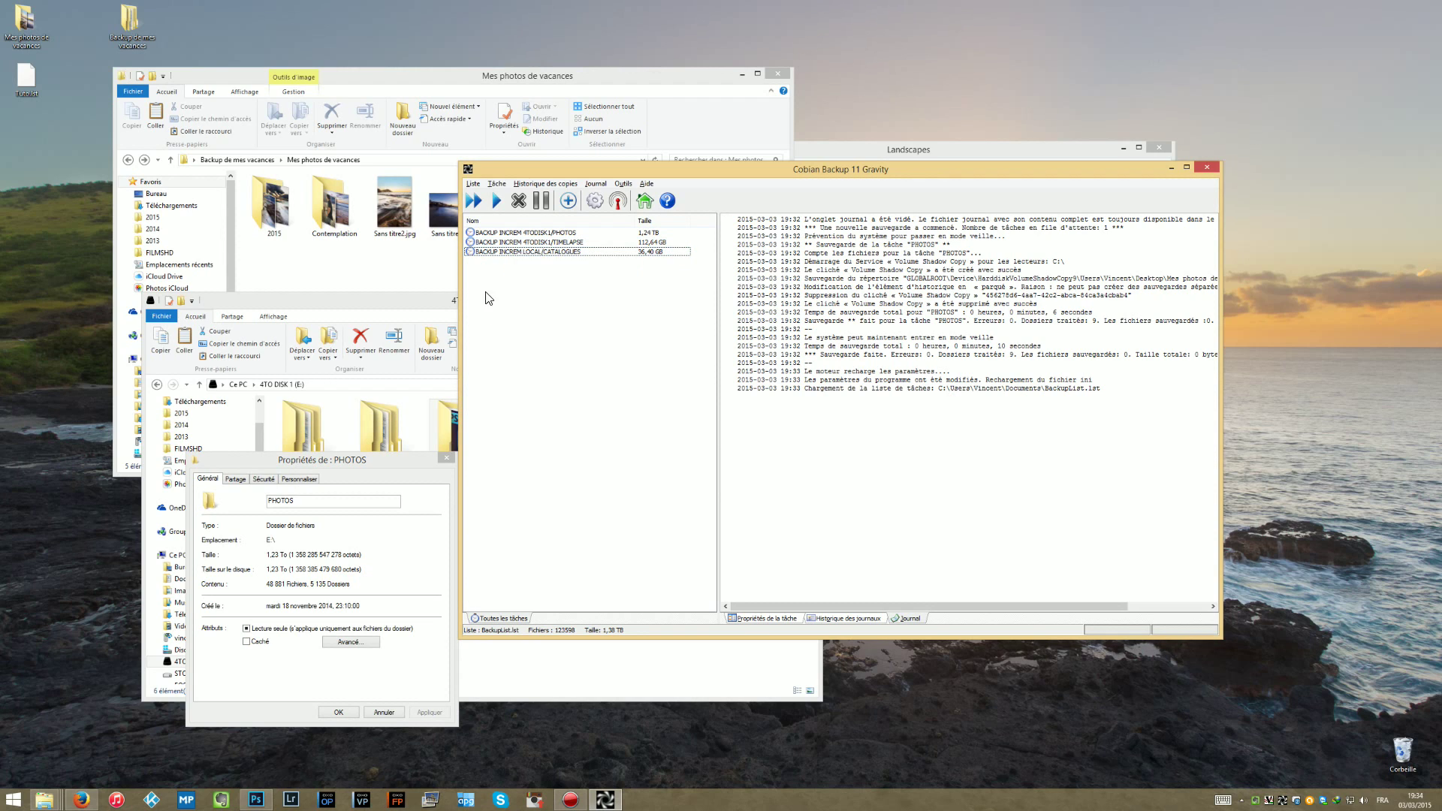
pyautogui.click(256, 799)
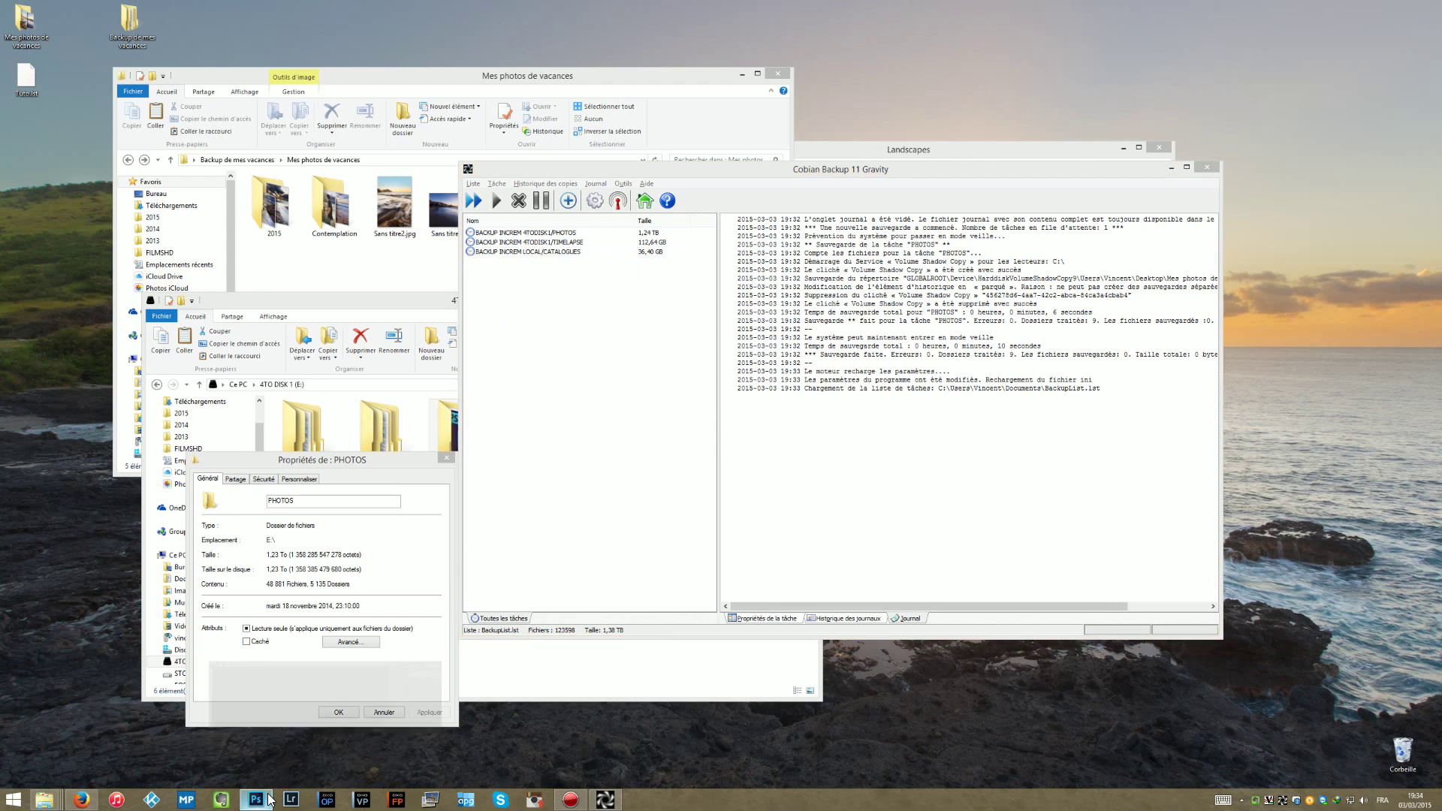
pyautogui.click(257, 798)
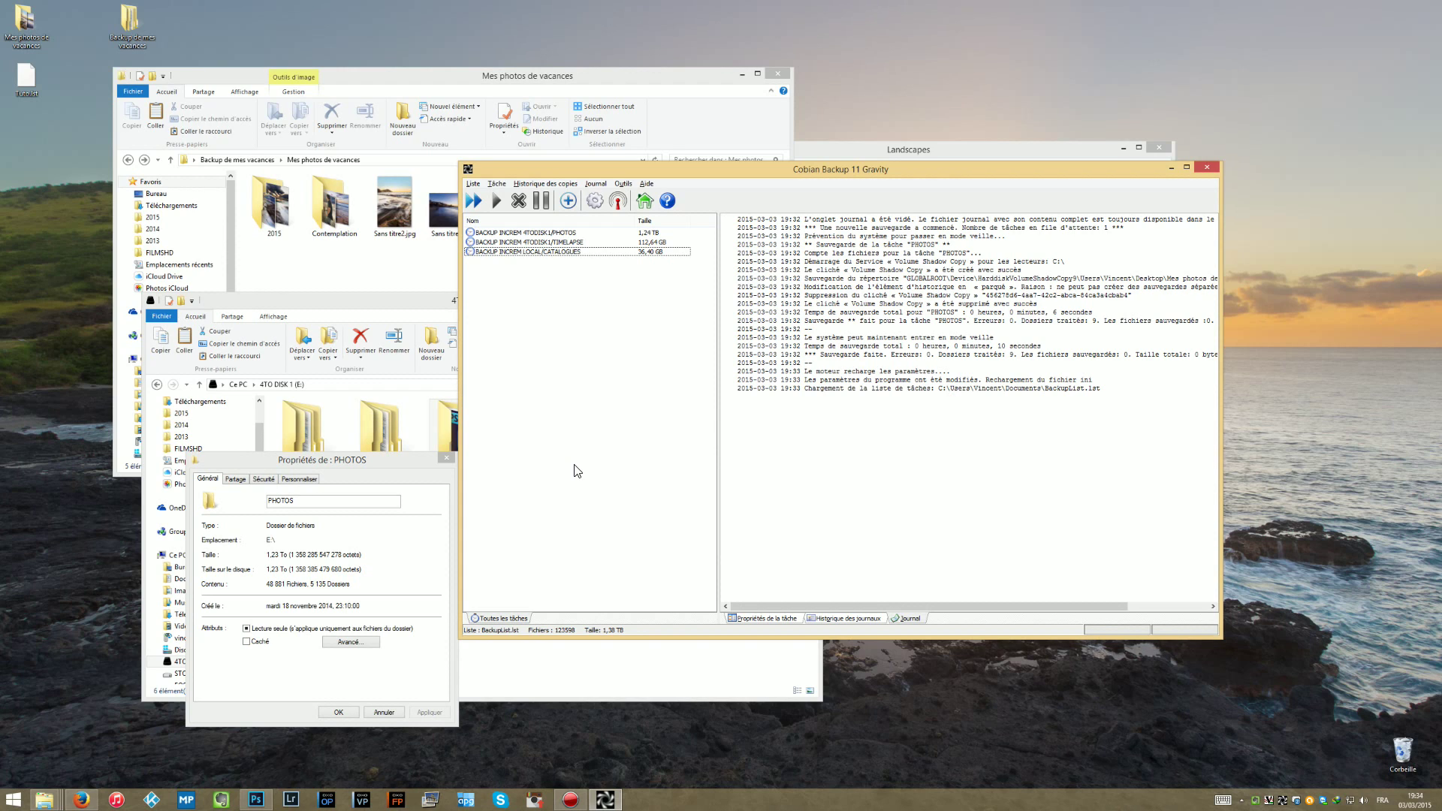
# Close the PHOTOS folder's properties, view the 4TO DISK 1 folders, and return to the Cobian Backup window.
pyautogui.click(445, 457)
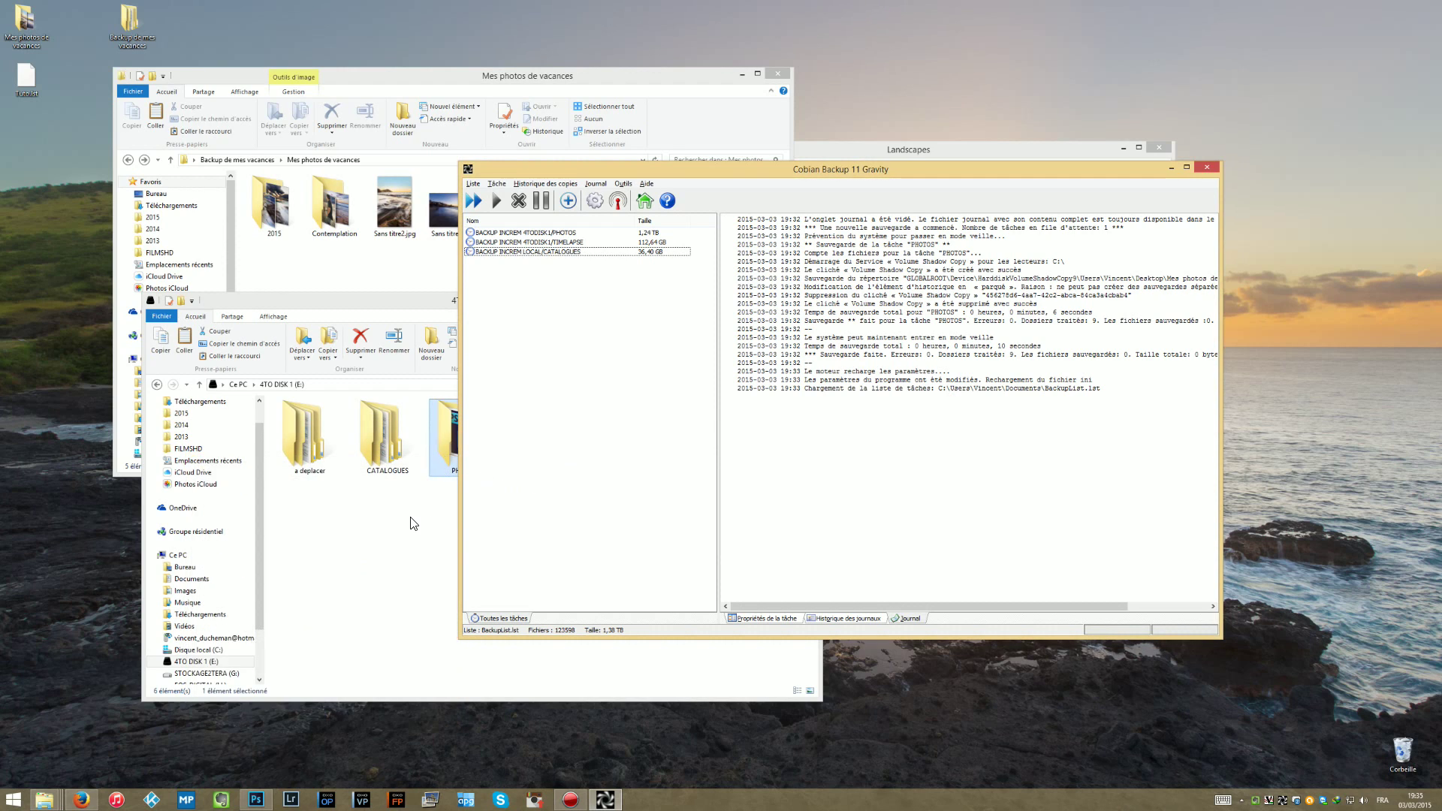
pyautogui.click(412, 525)
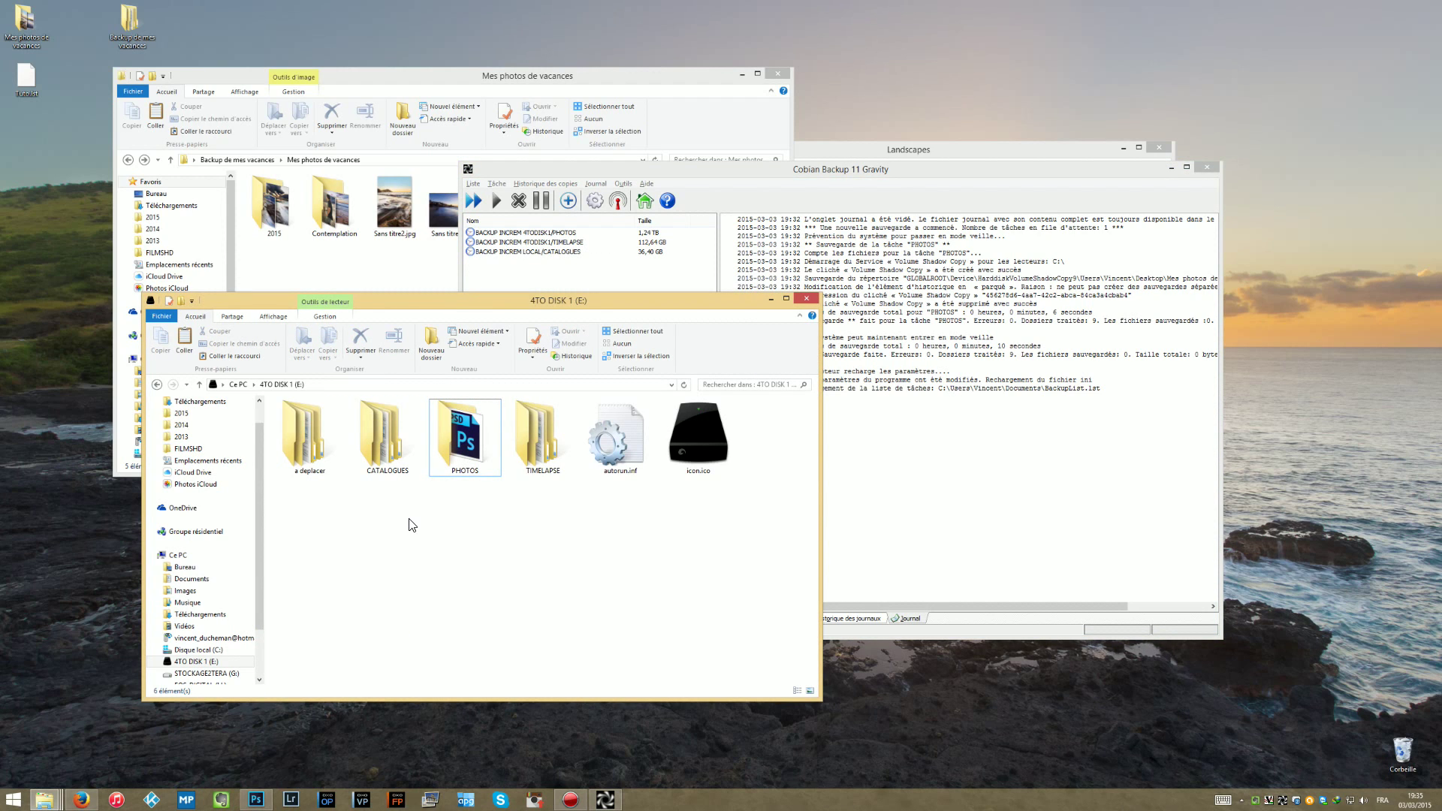
pyautogui.click(525, 290)
# Review the source folder and destination drives of the BACKUP INCREM LOCAL/CATALOGUES task and close its properties without saving.
pyautogui.click(511, 252)
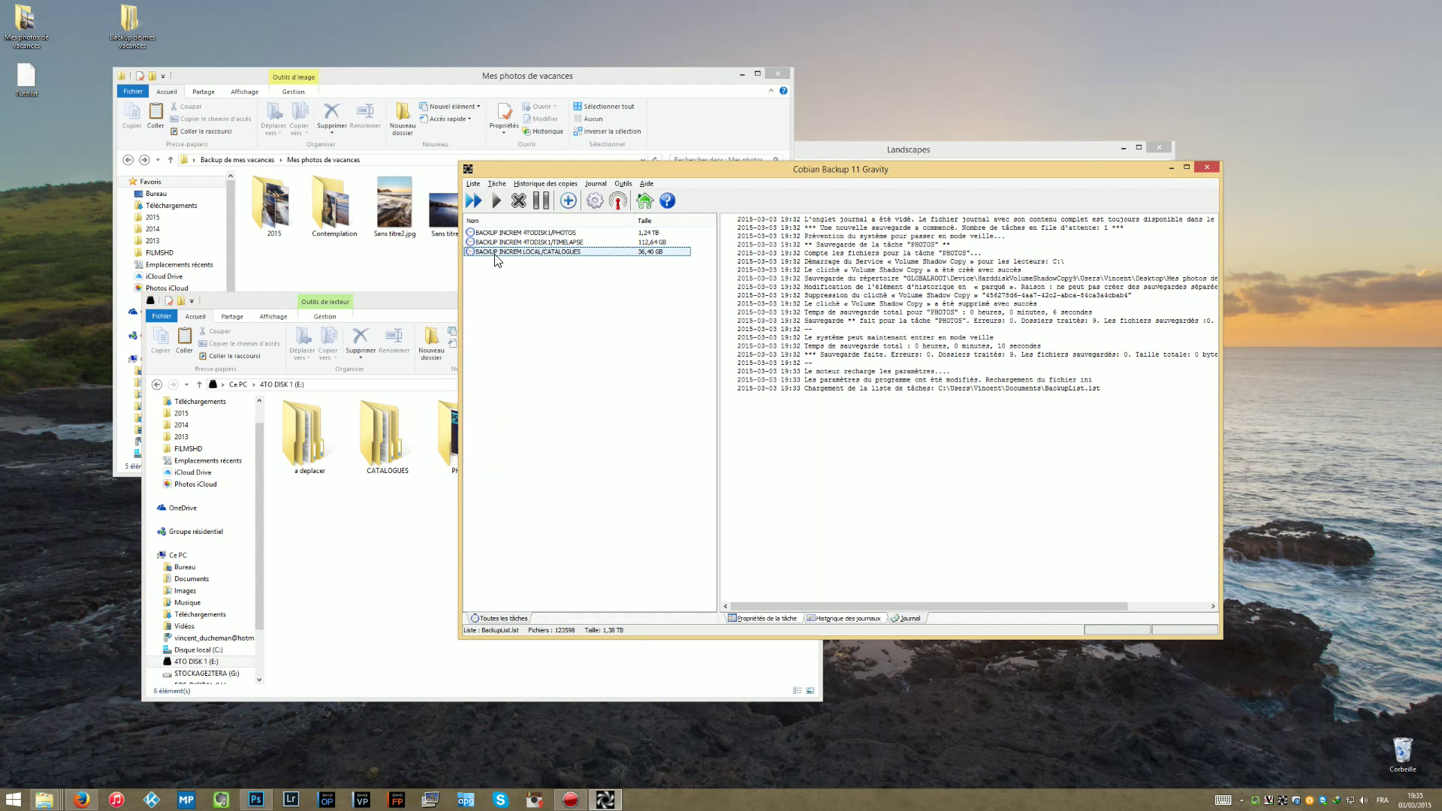
pyautogui.rightClick(495, 253)
pyautogui.click(533, 318)
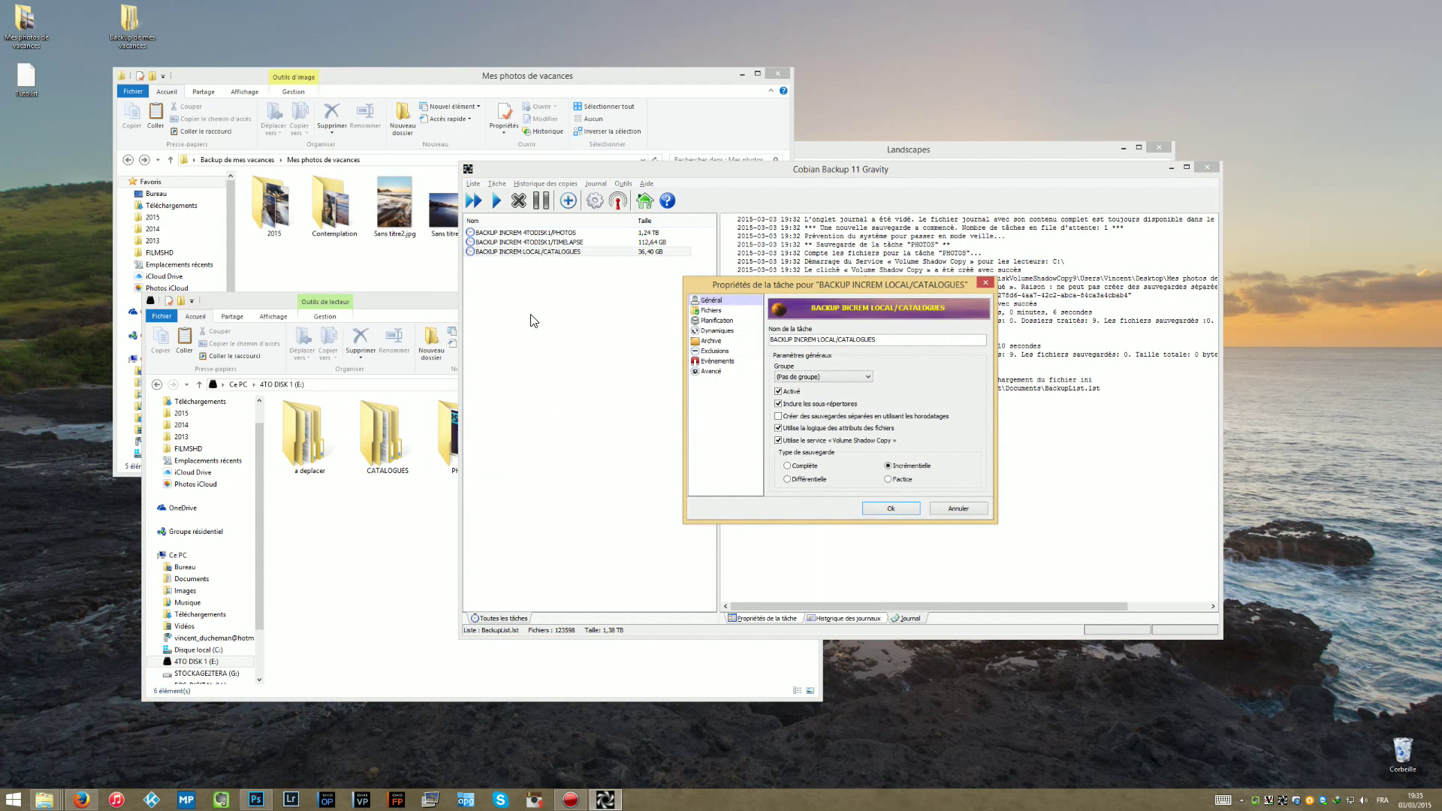
pyautogui.click(710, 311)
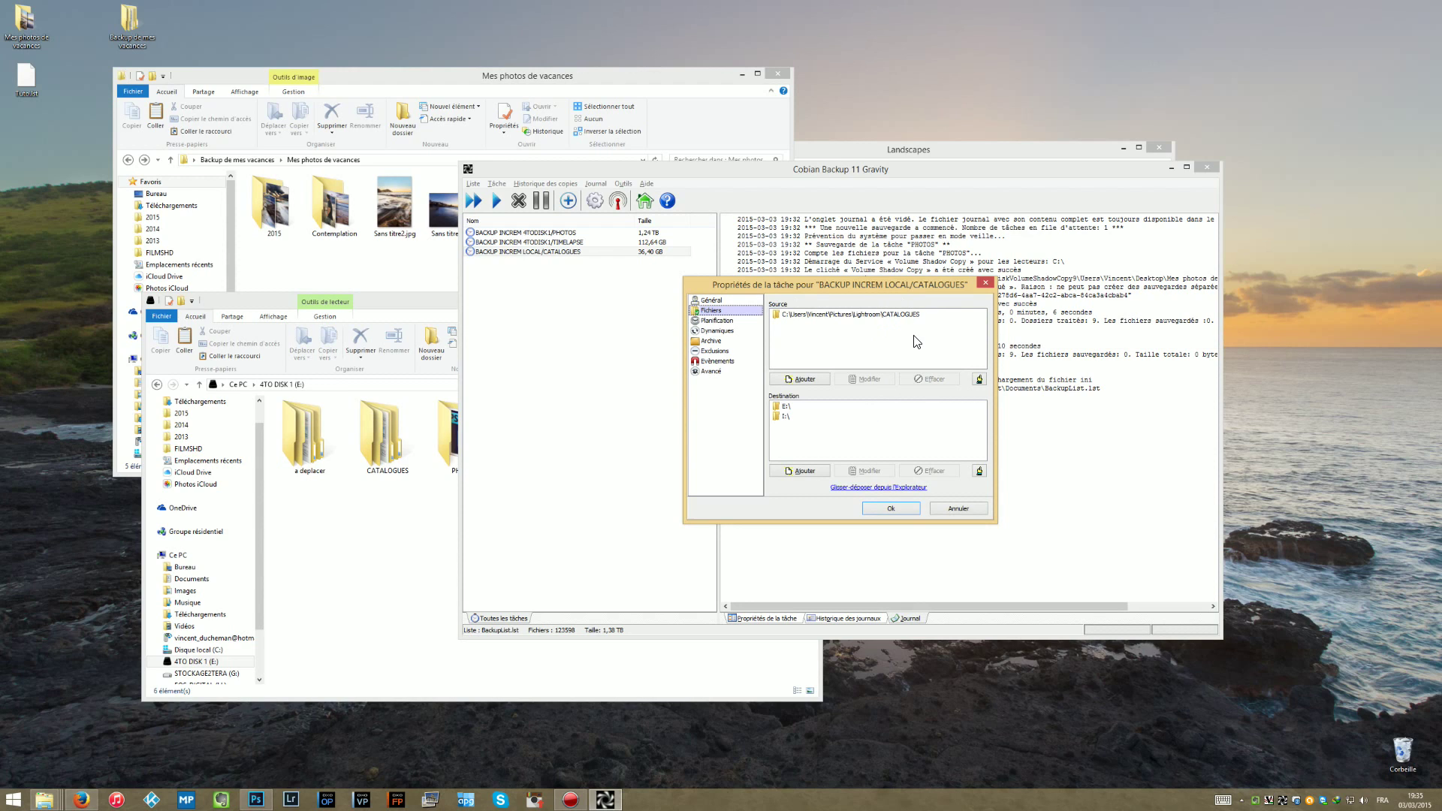
pyautogui.click(786, 416)
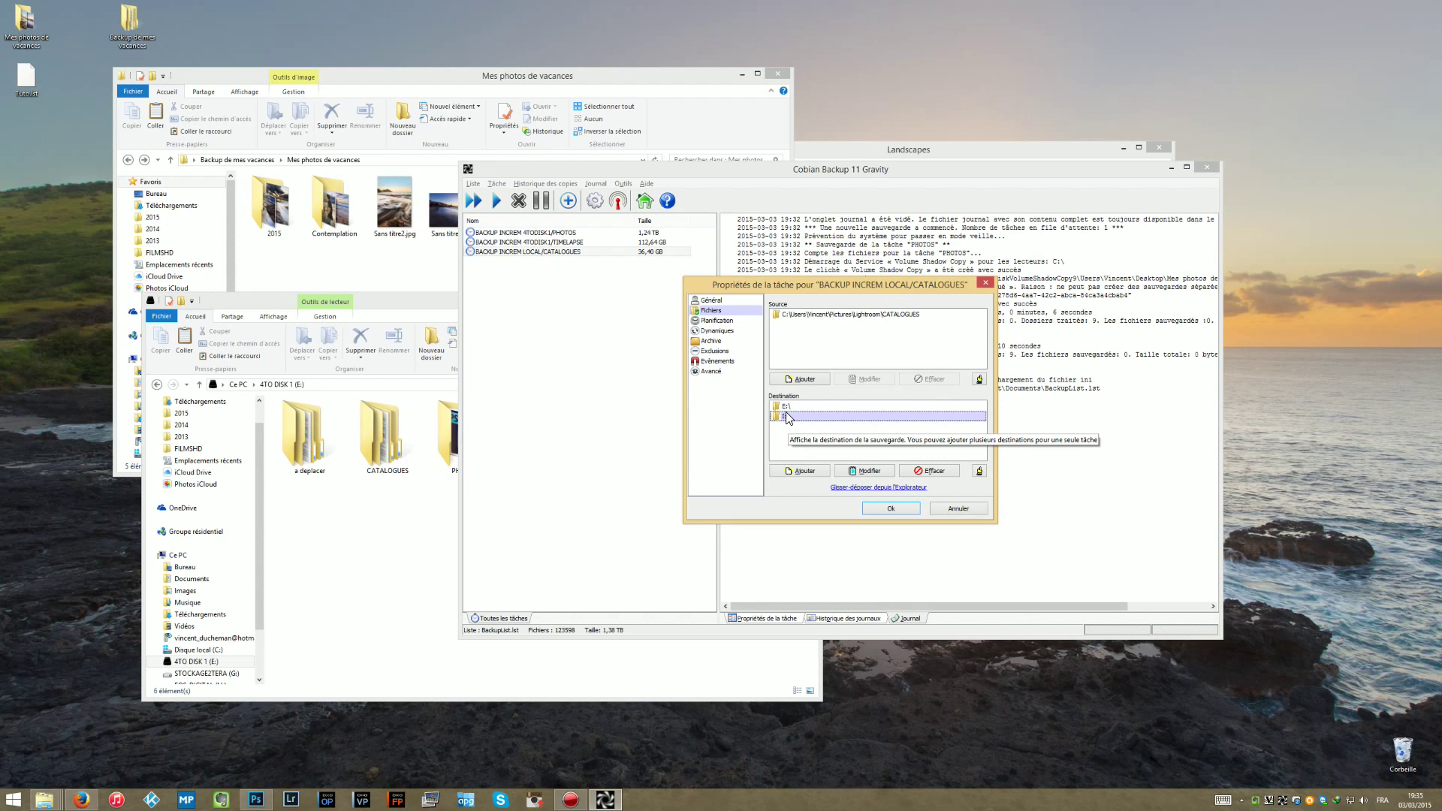
pyautogui.click(985, 285)
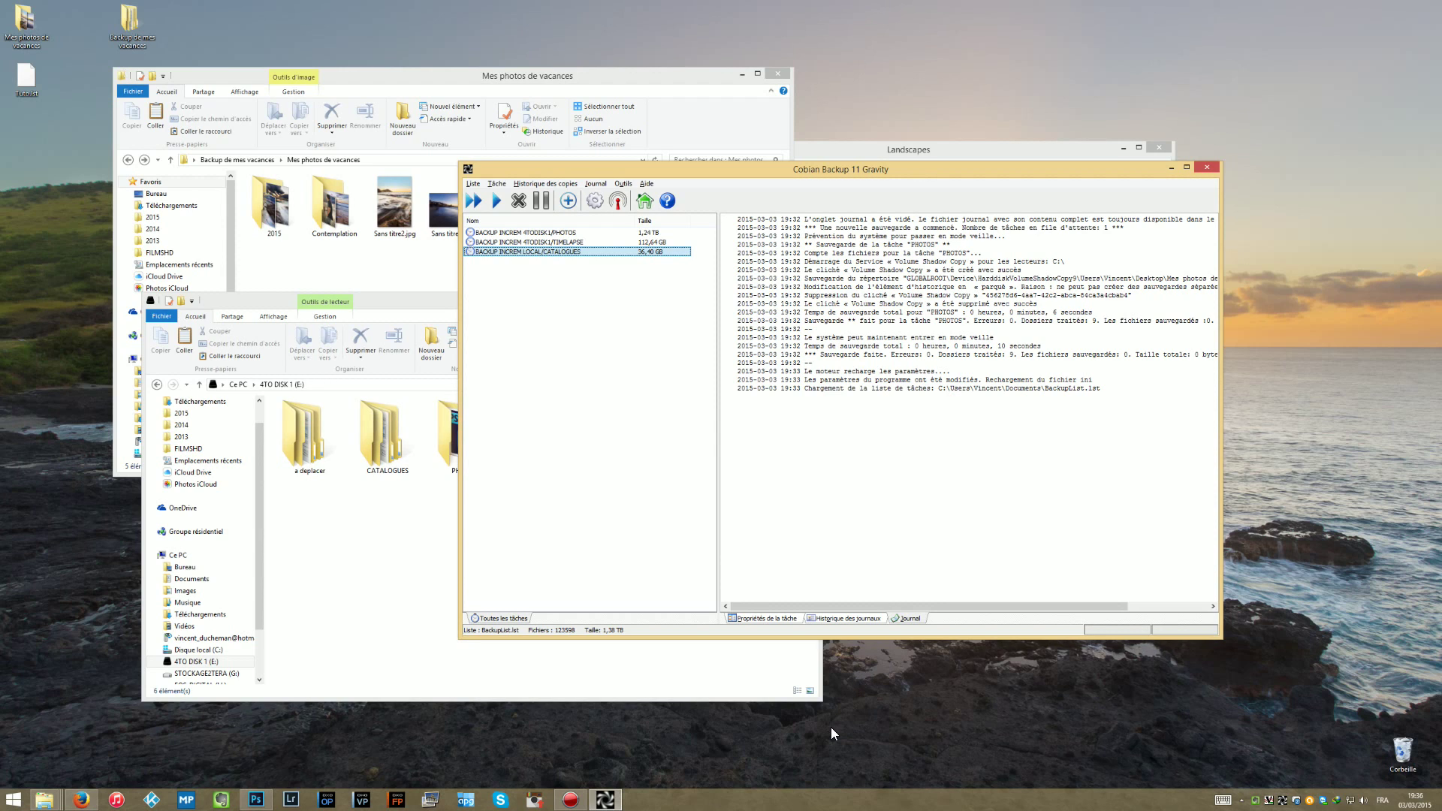
# Close the 4TO DISK 1, Mes photos de vacances and Landscapes windows, and move Cobian Backup toward the middle of the desktop.
pyautogui.click(785, 672)
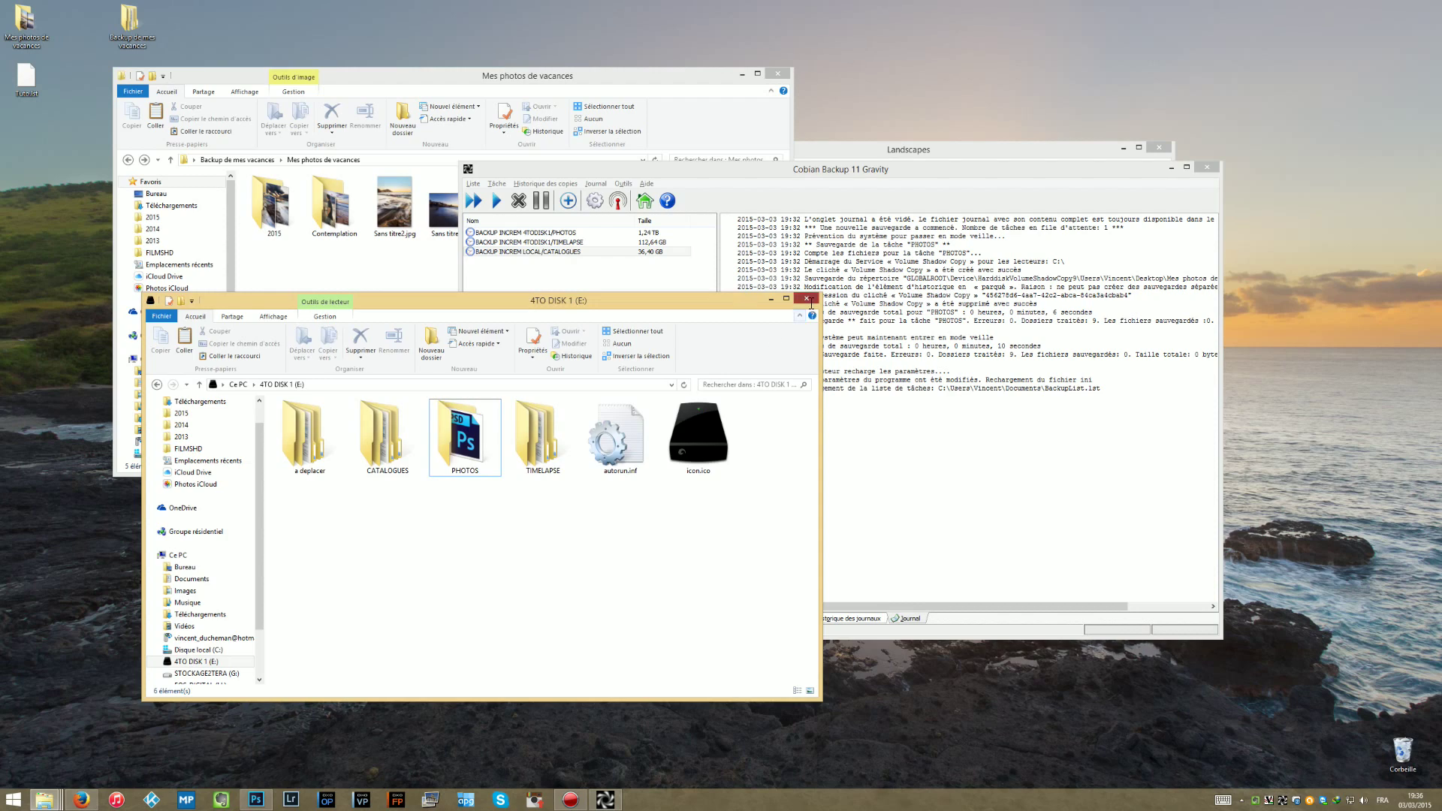
pyautogui.click(808, 299)
pyautogui.click(777, 73)
pyautogui.click(1157, 145)
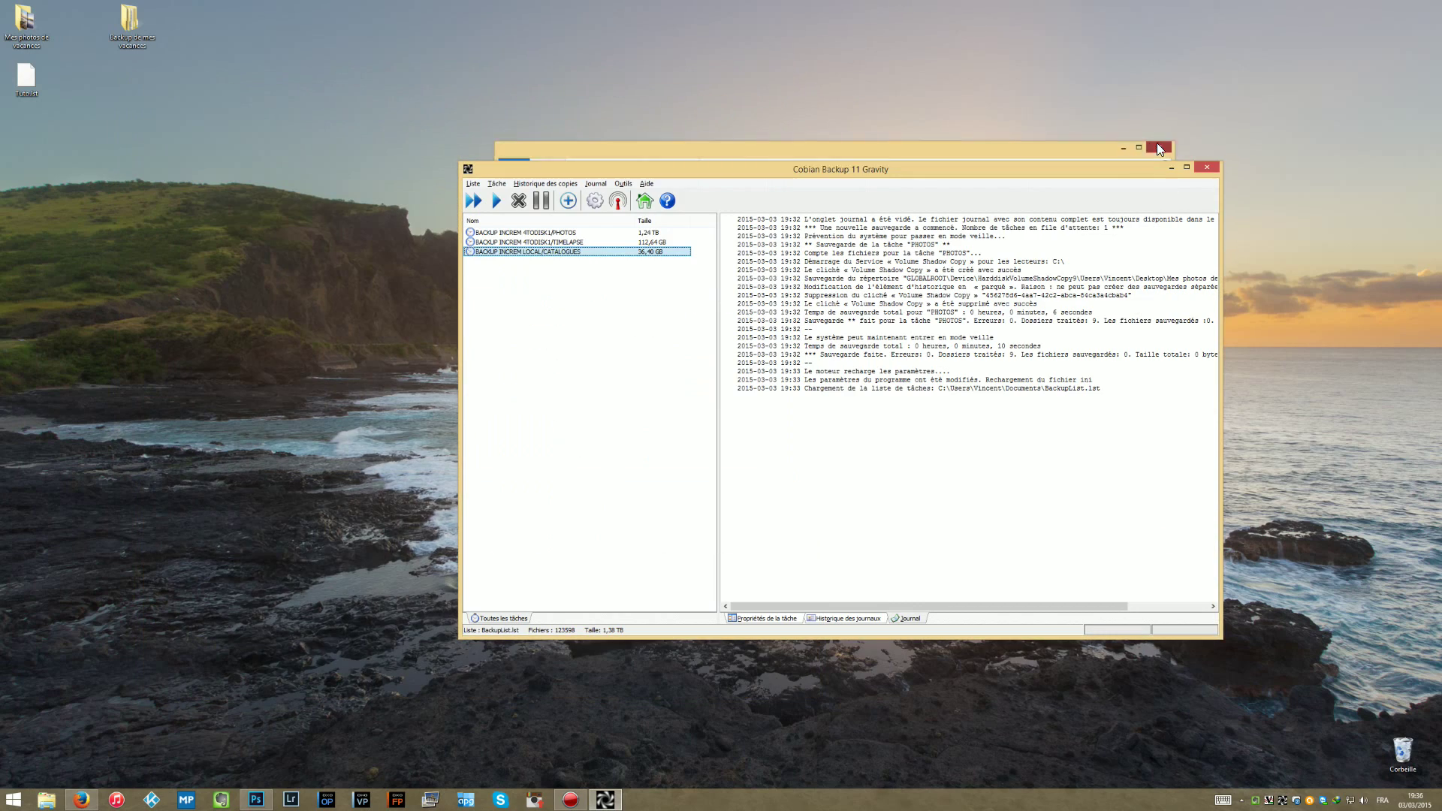
pyautogui.moveTo(1037, 175); pyautogui.dragTo(887, 179)
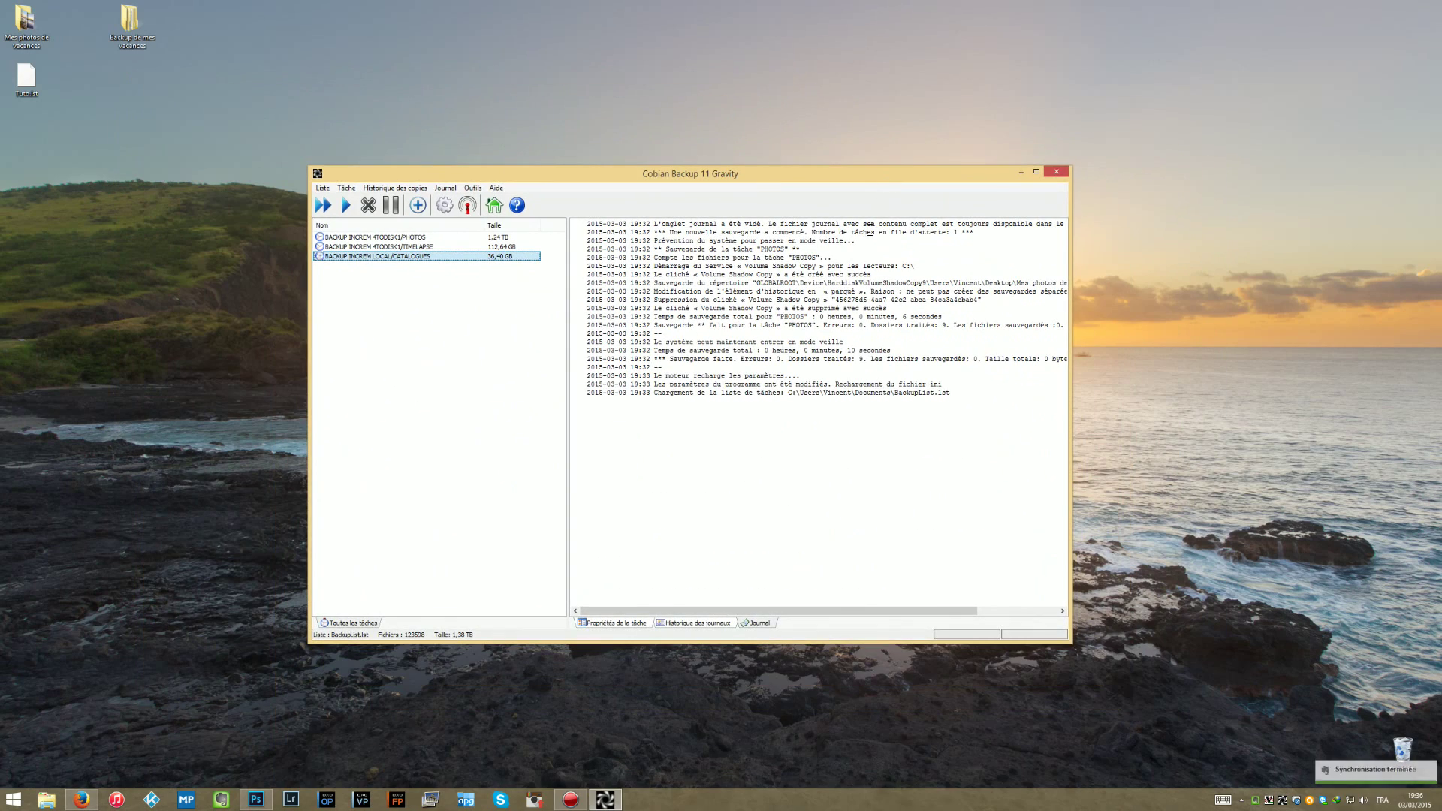
# Delete the Mes photos de vacances and Backup de mes vacances folders and the file beneath them from the desktop.
pyautogui.moveTo(239, 143); pyautogui.dragTo(23, 20)
pyautogui.press('Delete')
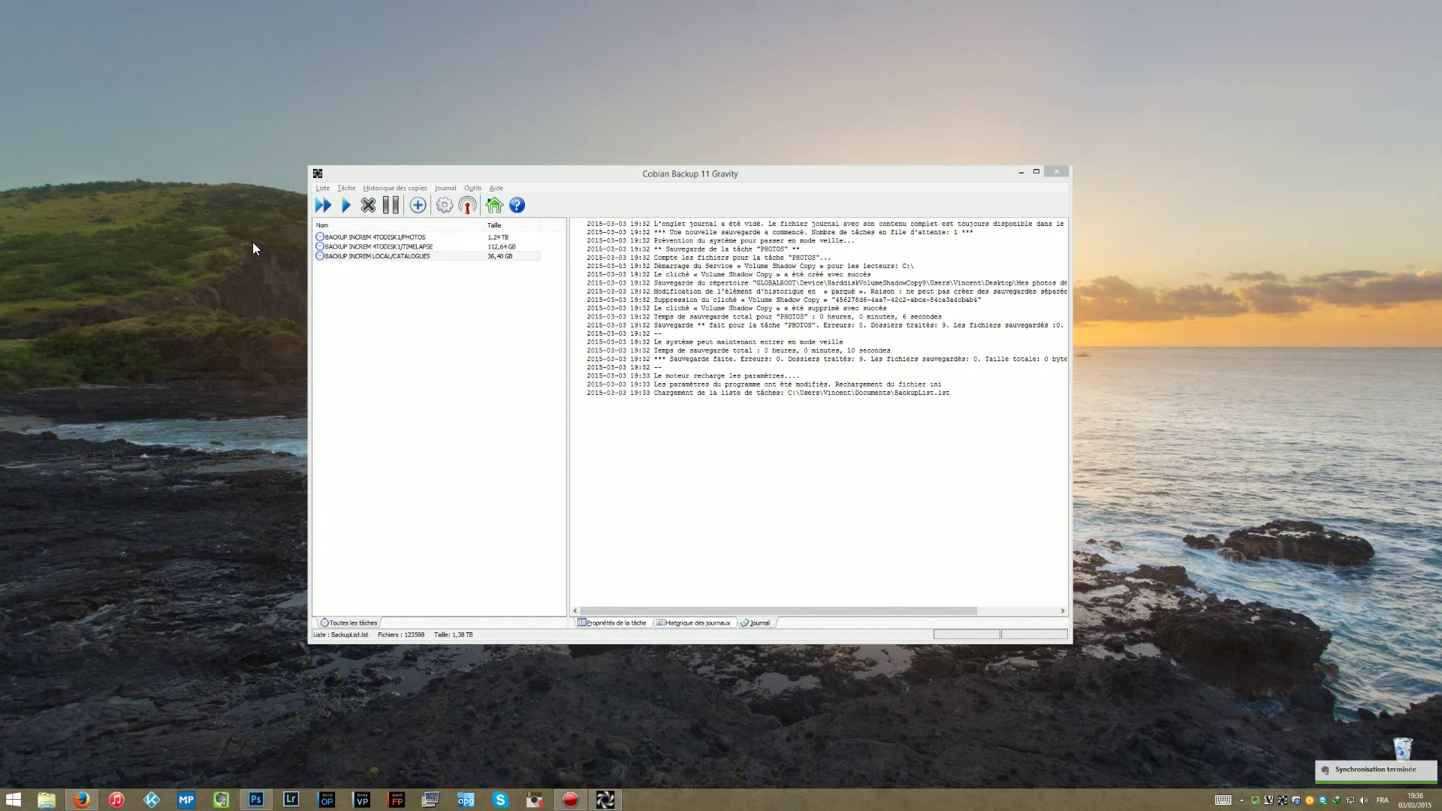
pyautogui.moveTo(534, 179); pyautogui.dragTo(769, 220)
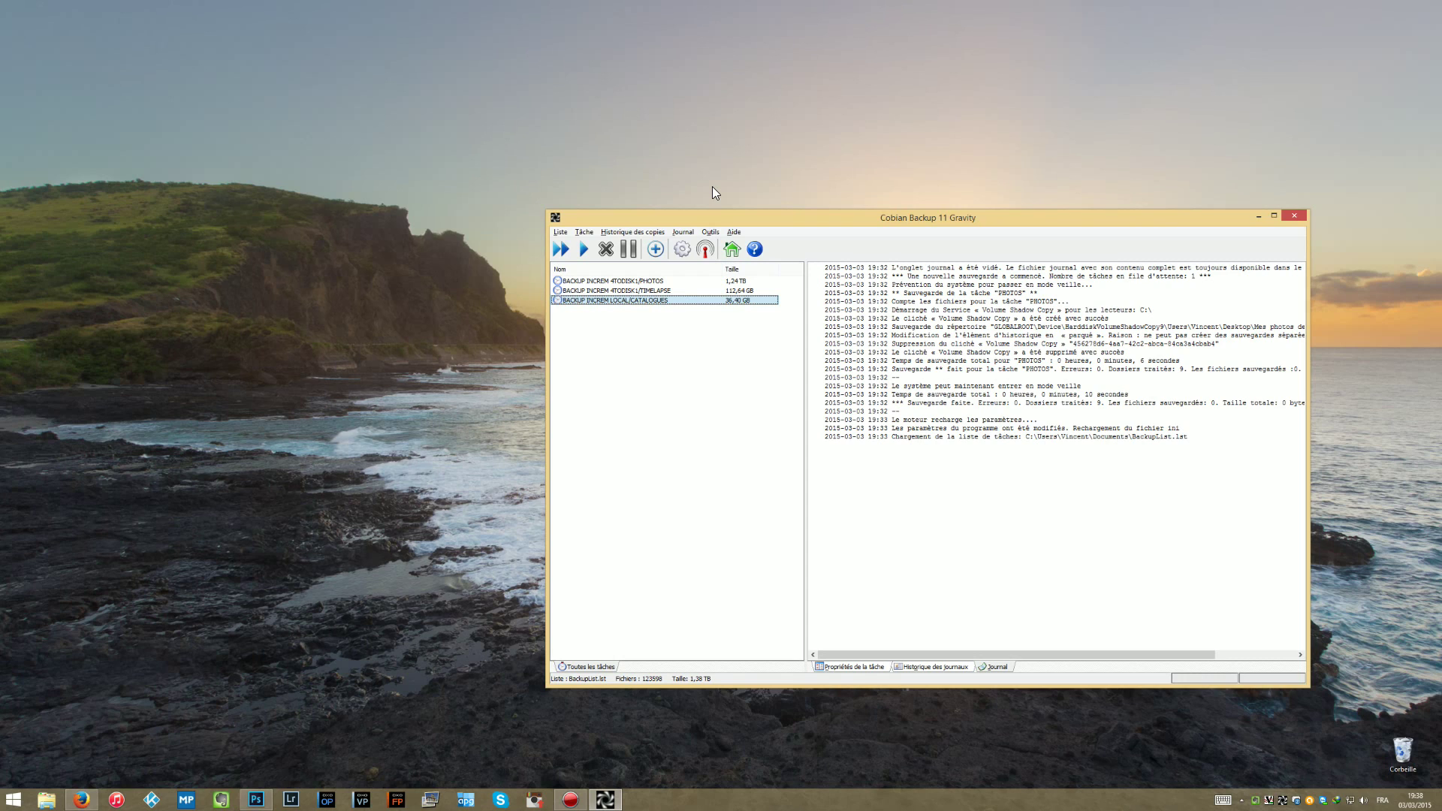
pyautogui.click(571, 800)
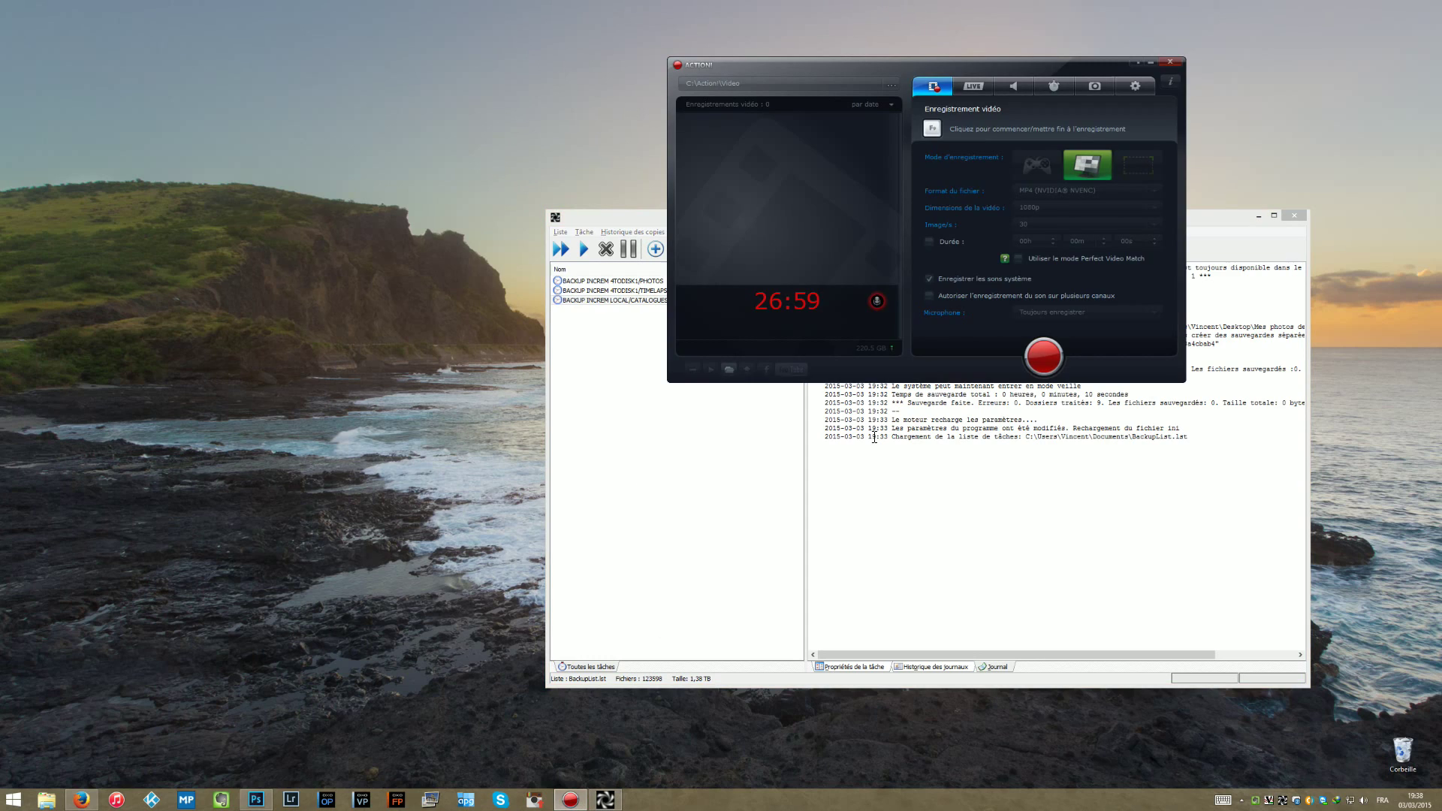